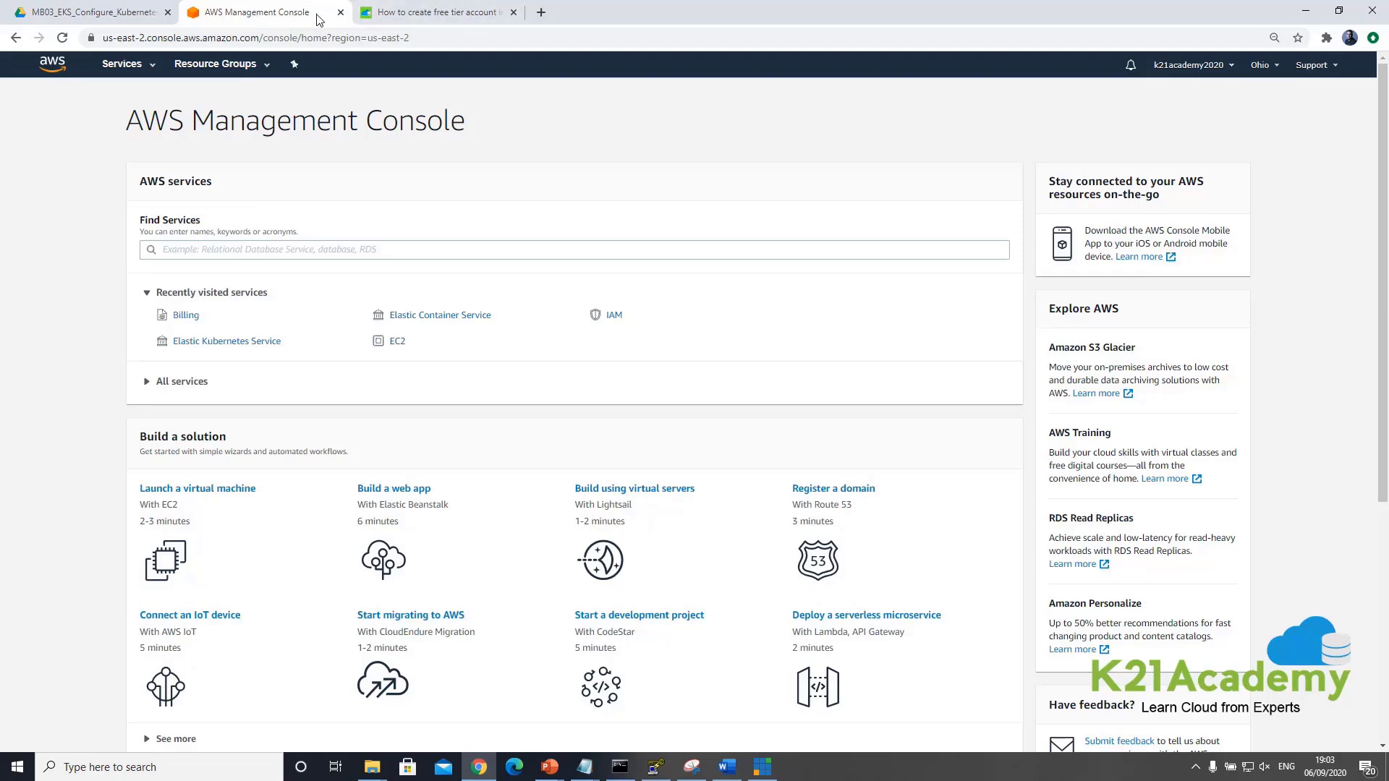
Read through the registration instructions in the K21Academy post on creating an AWS Free Tier account
click(400, 13)
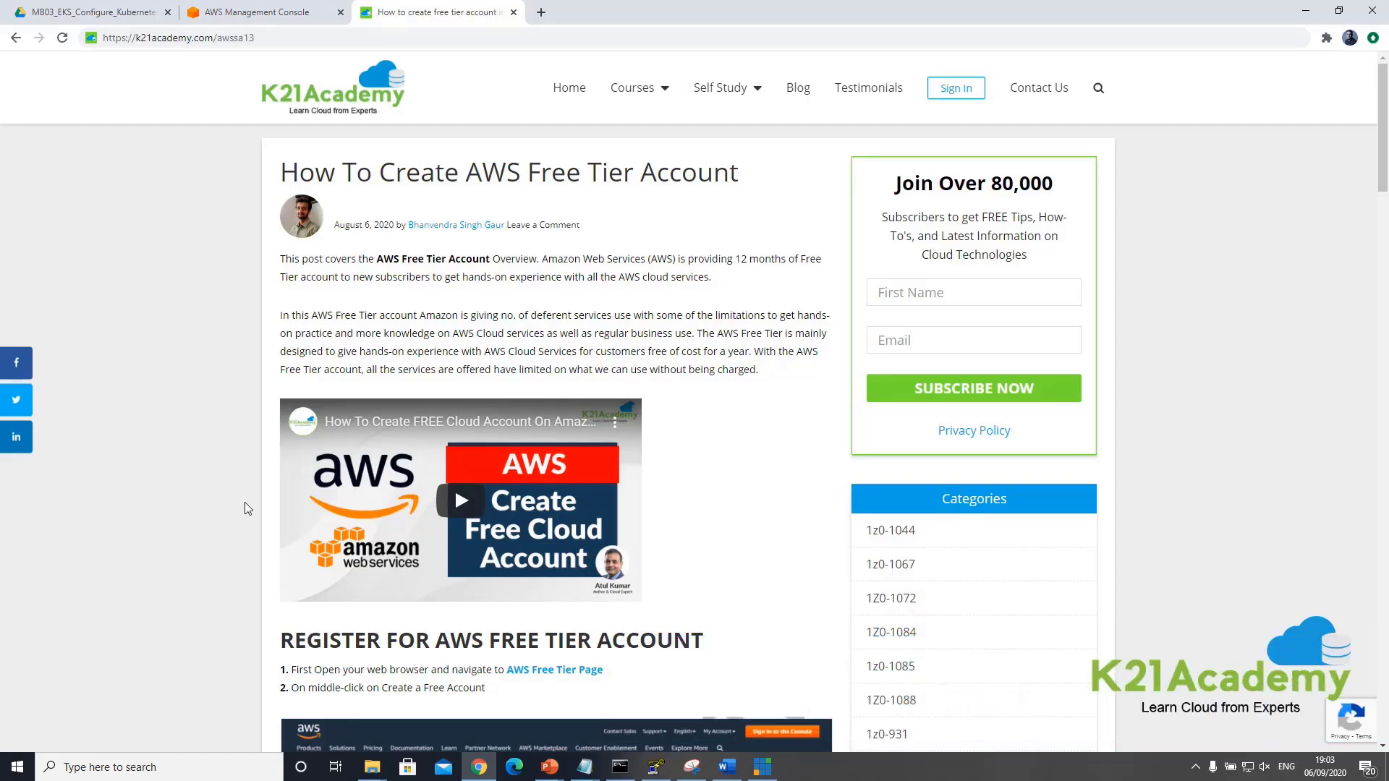
scroll(382, 505, down, 2)
scroll(383, 603, down, 5)
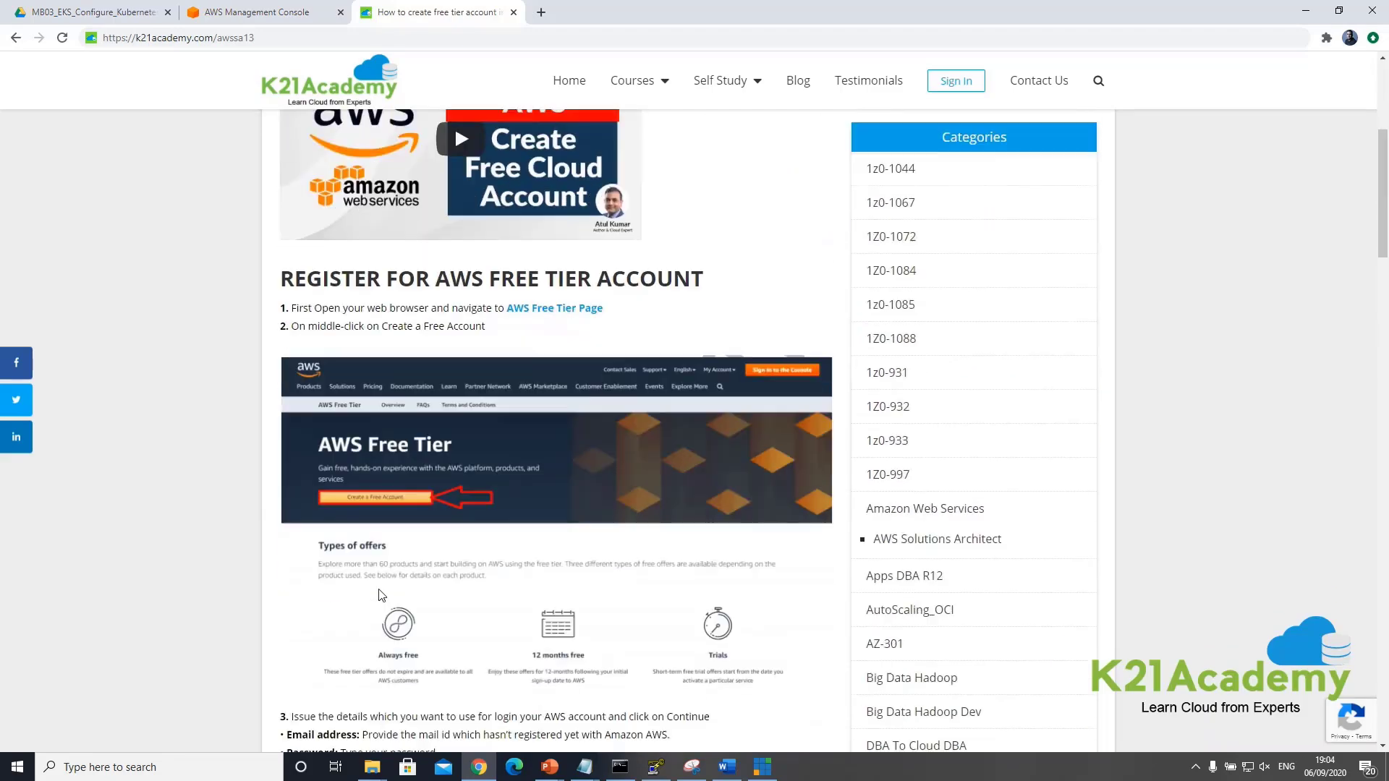
scroll(384, 611, down, 14)
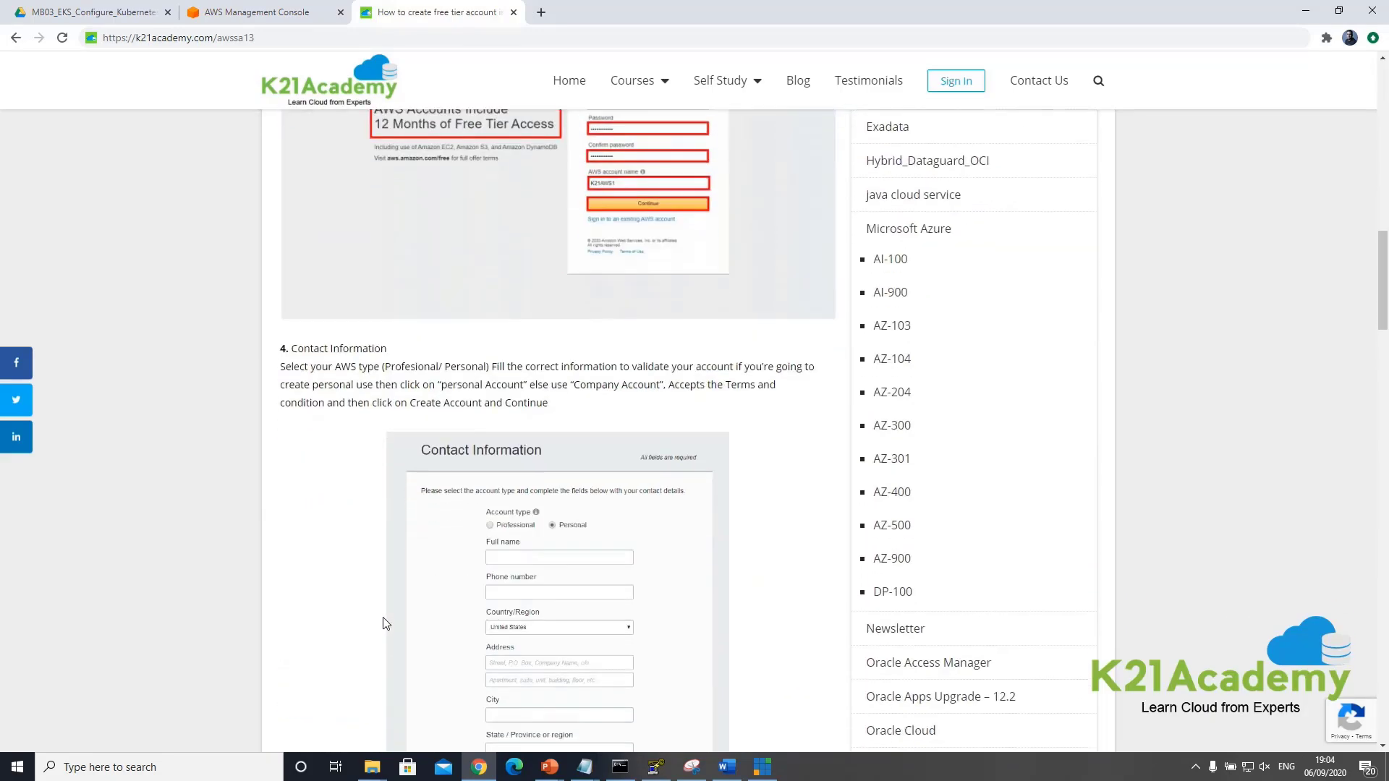
scroll(389, 630, down, 15)
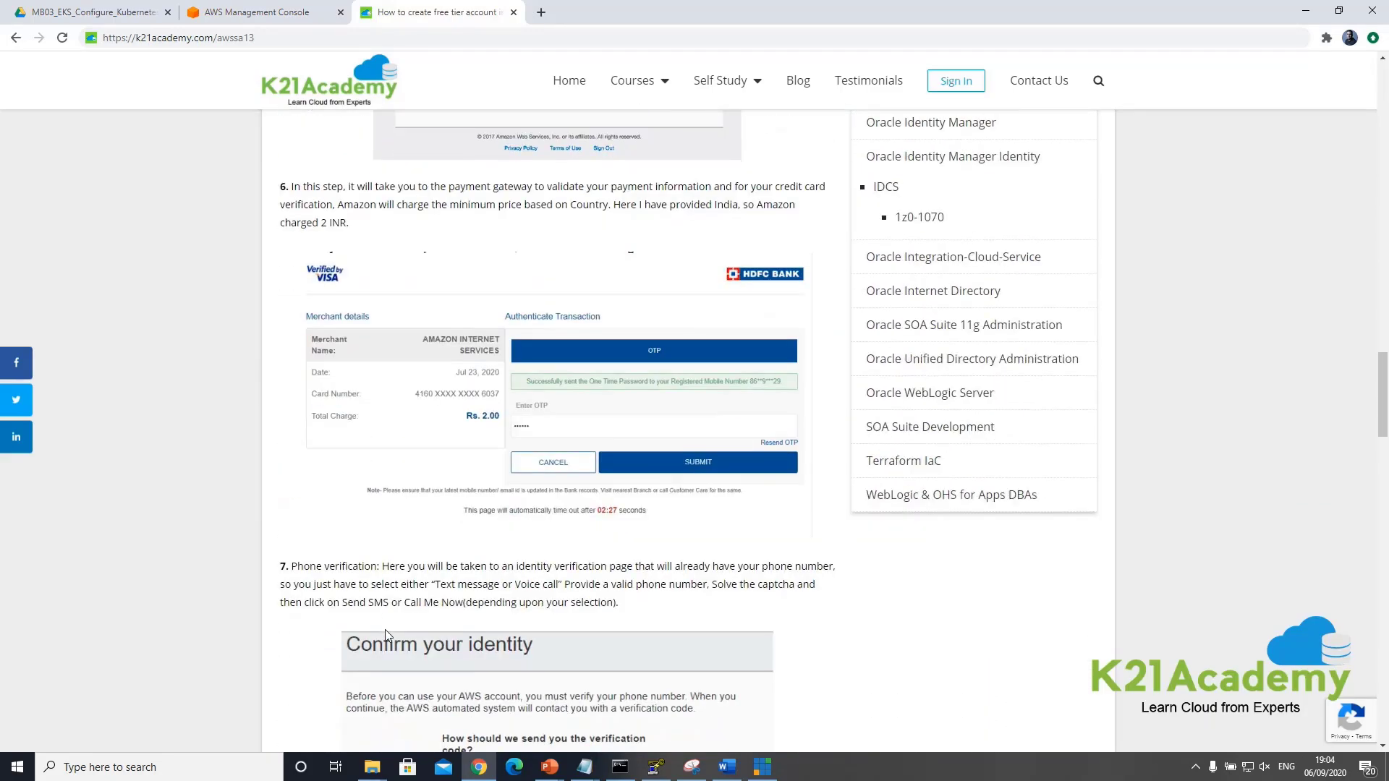
scroll(388, 635, down, 2)
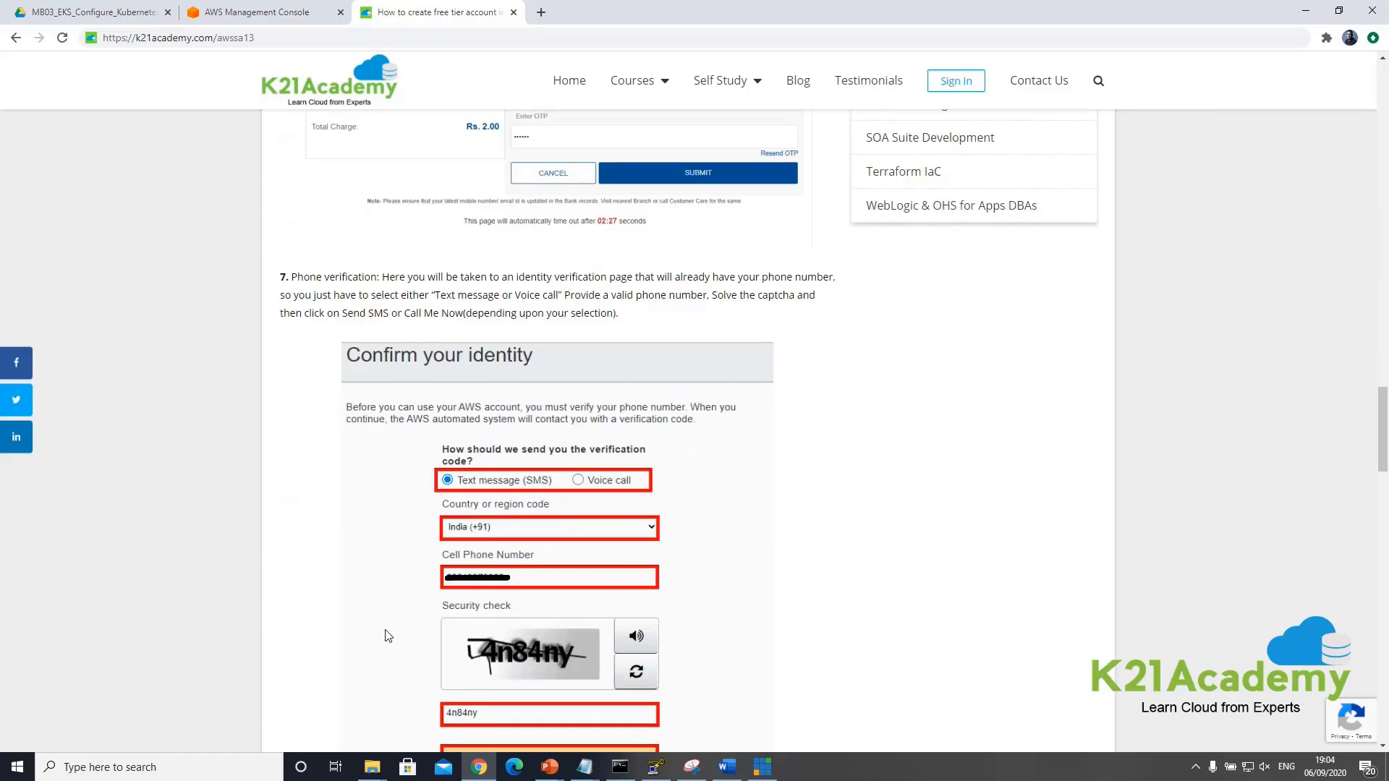
Return to the AWS Management Console, search its services for EKS and open Elastic Kubernetes Service
click(303, 12)
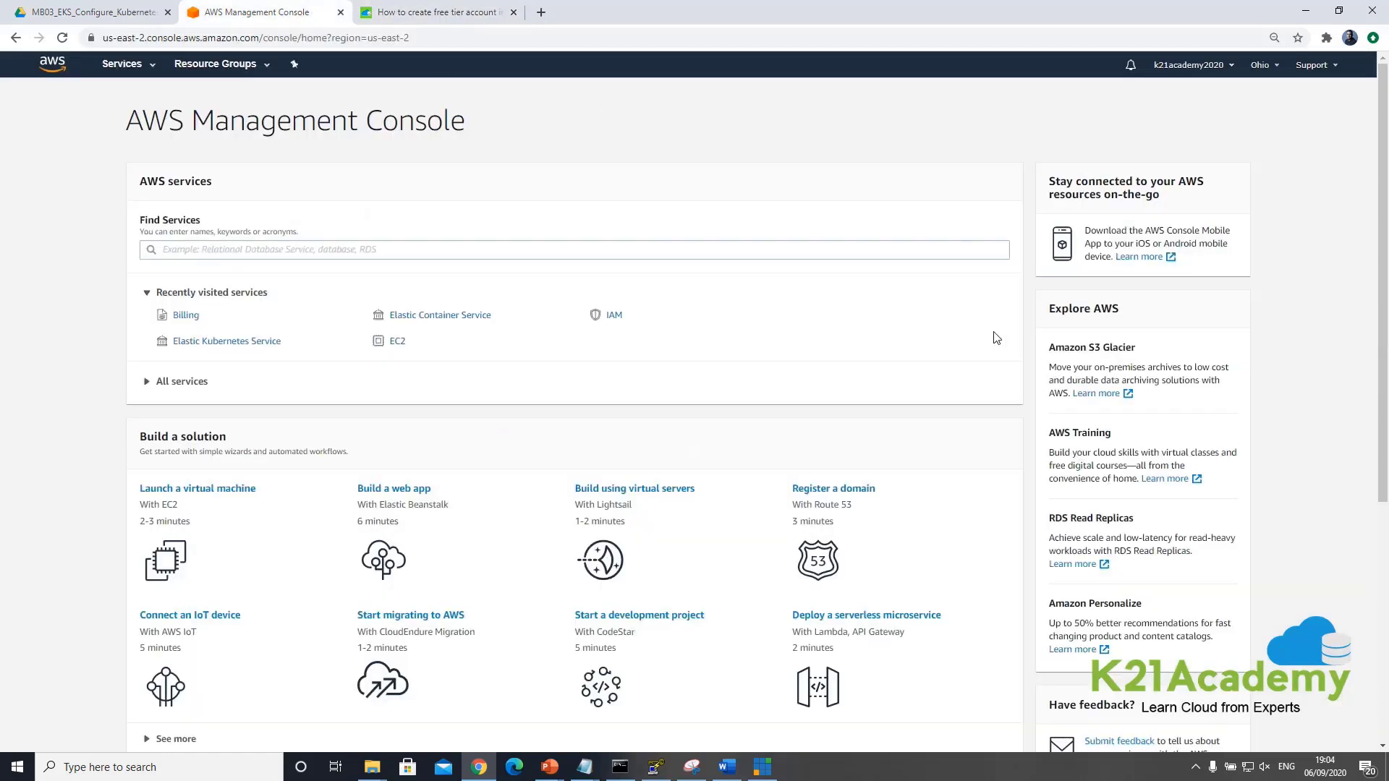
click(264, 250)
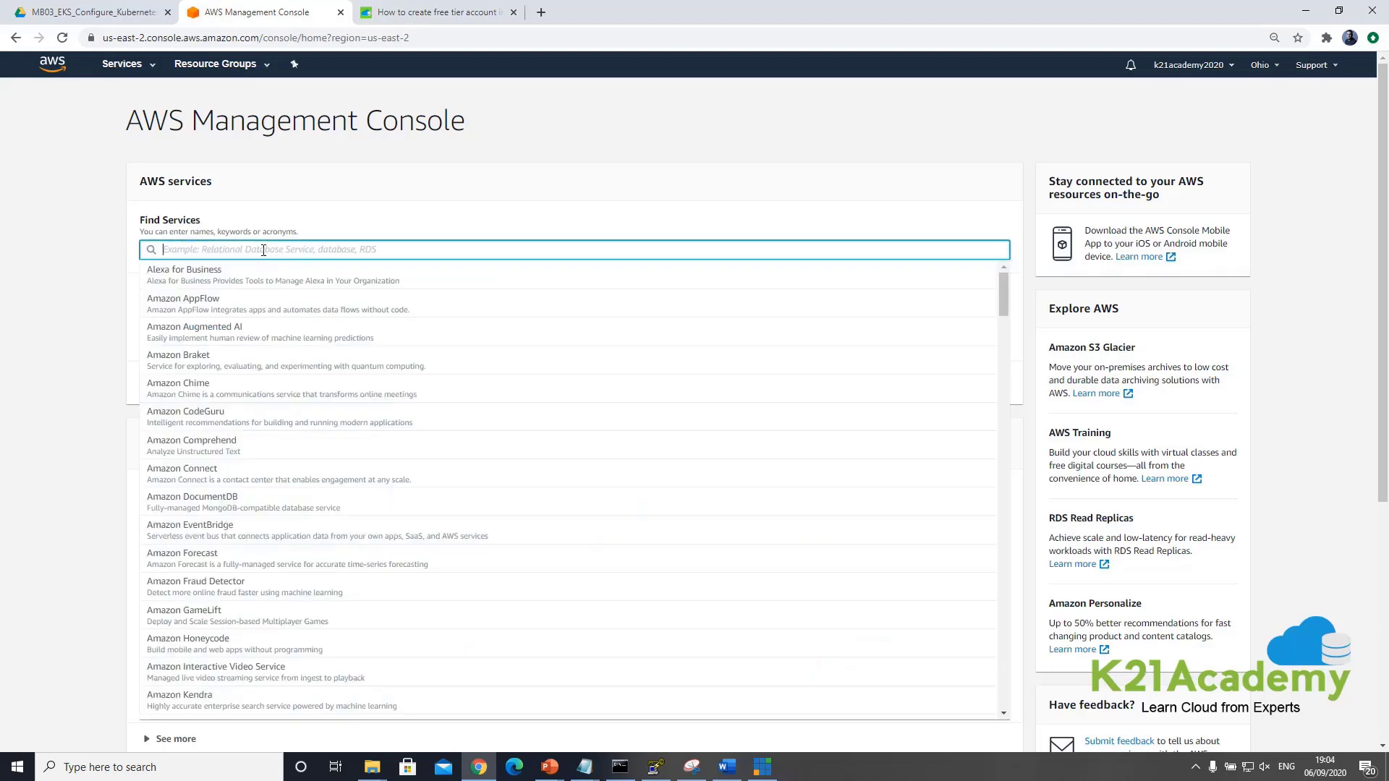
text(EKS)
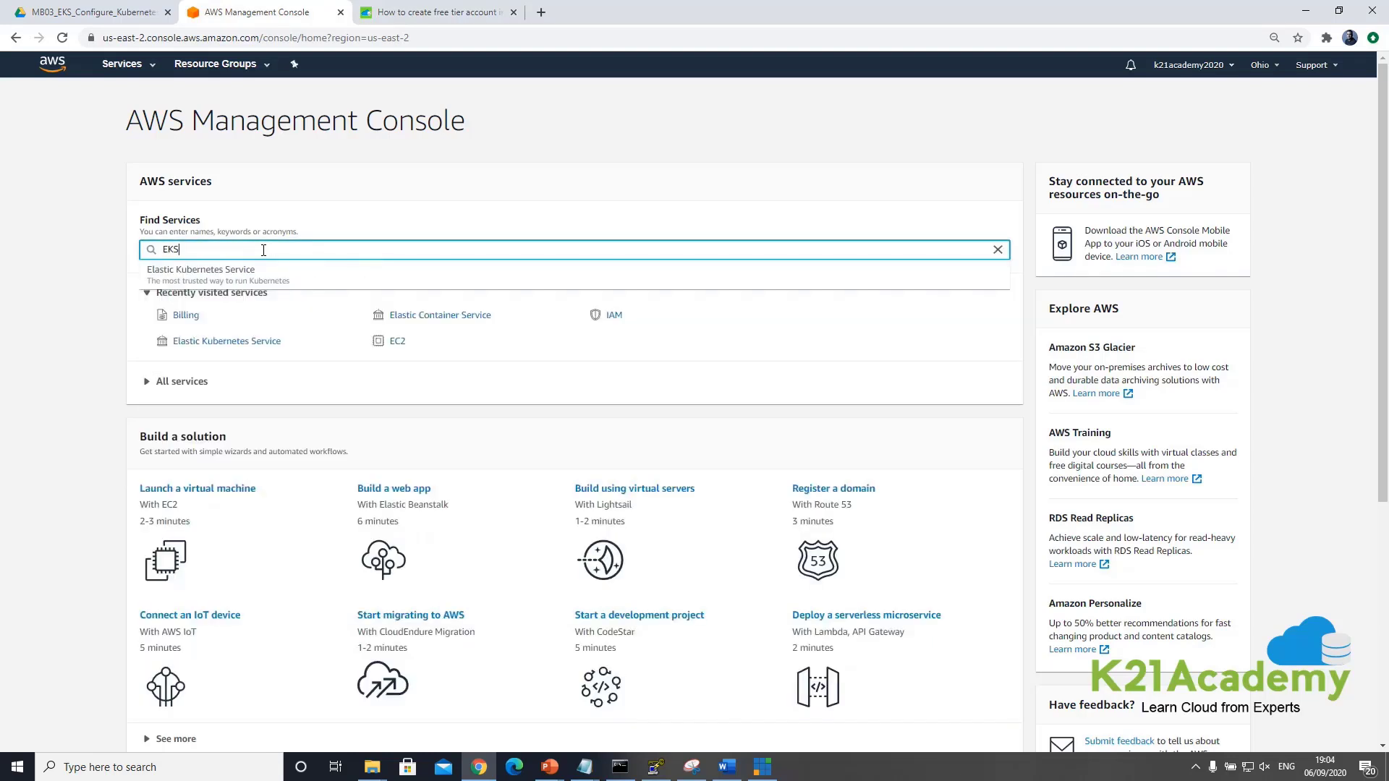
click(181, 275)
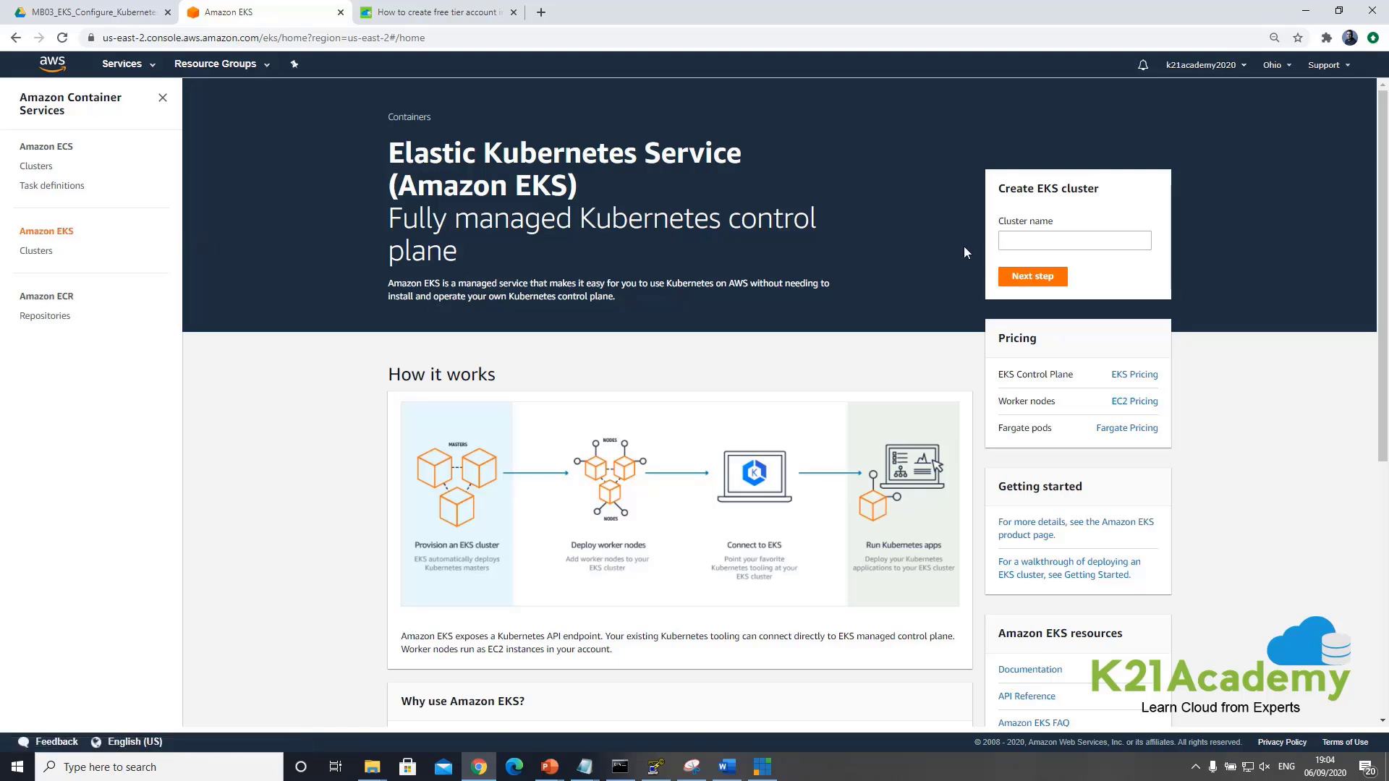
Start creating an EKS cluster named k21academyk8s01 and proceed to its configuration
click(1049, 238)
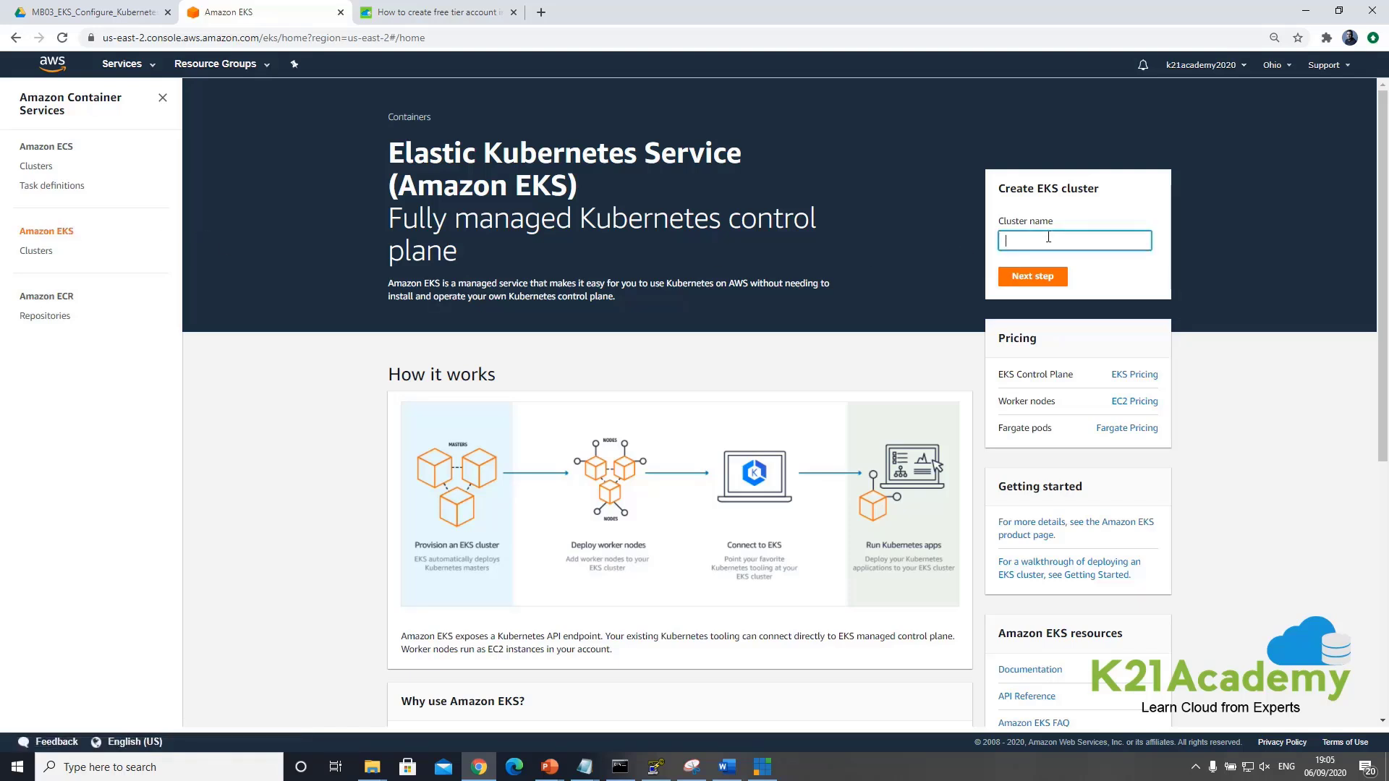
text(k21academyk8s01)
drag(1083, 240, 953, 242)
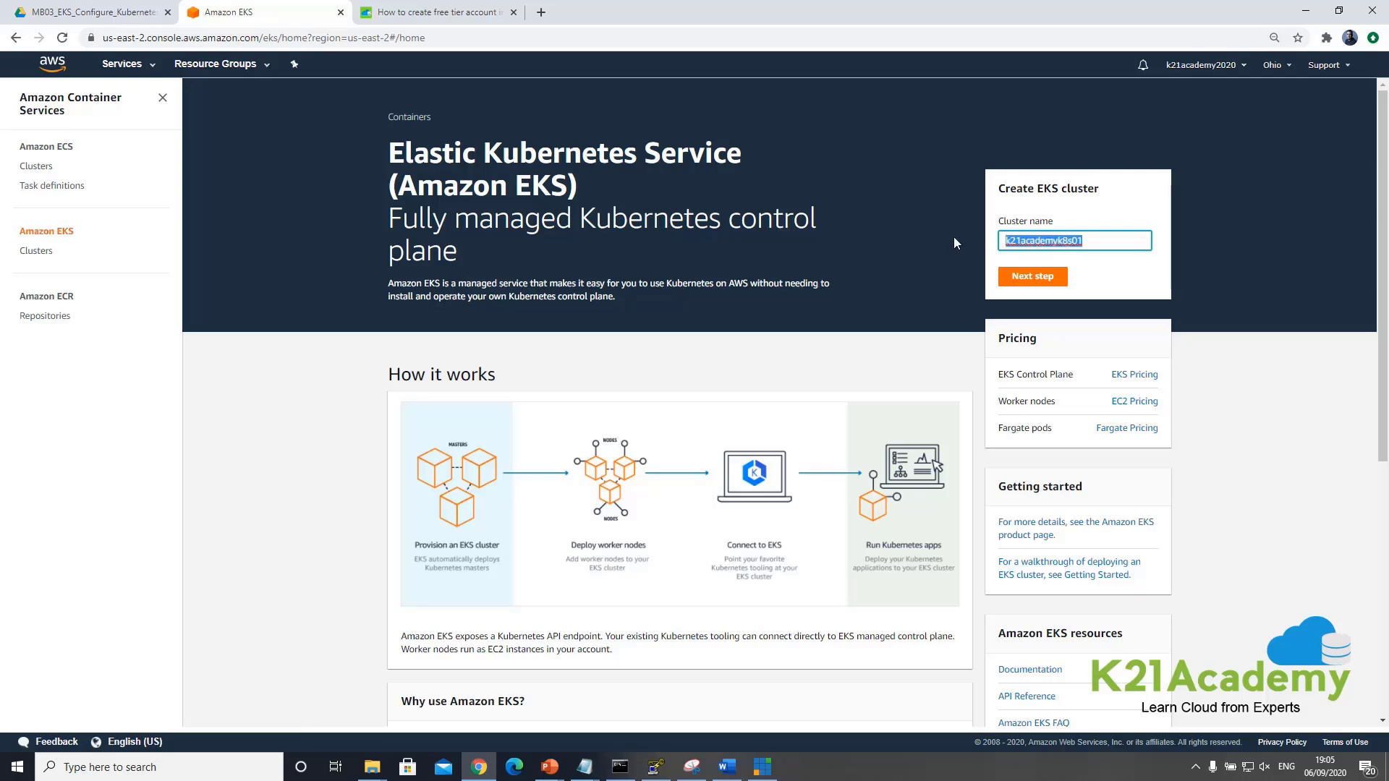
click(1034, 281)
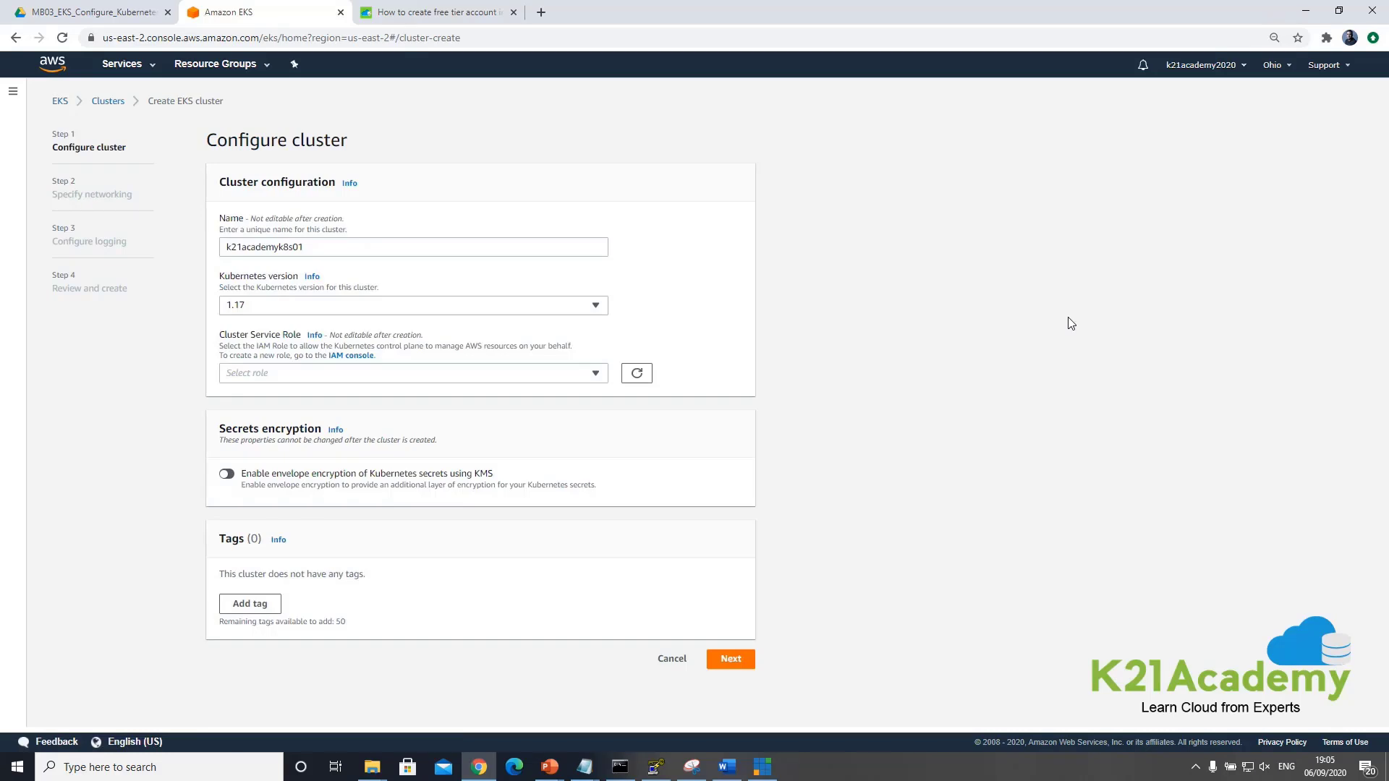
Select Kubernetes version 1.17 for the cluster and check which cluster service roles are available
click(278, 310)
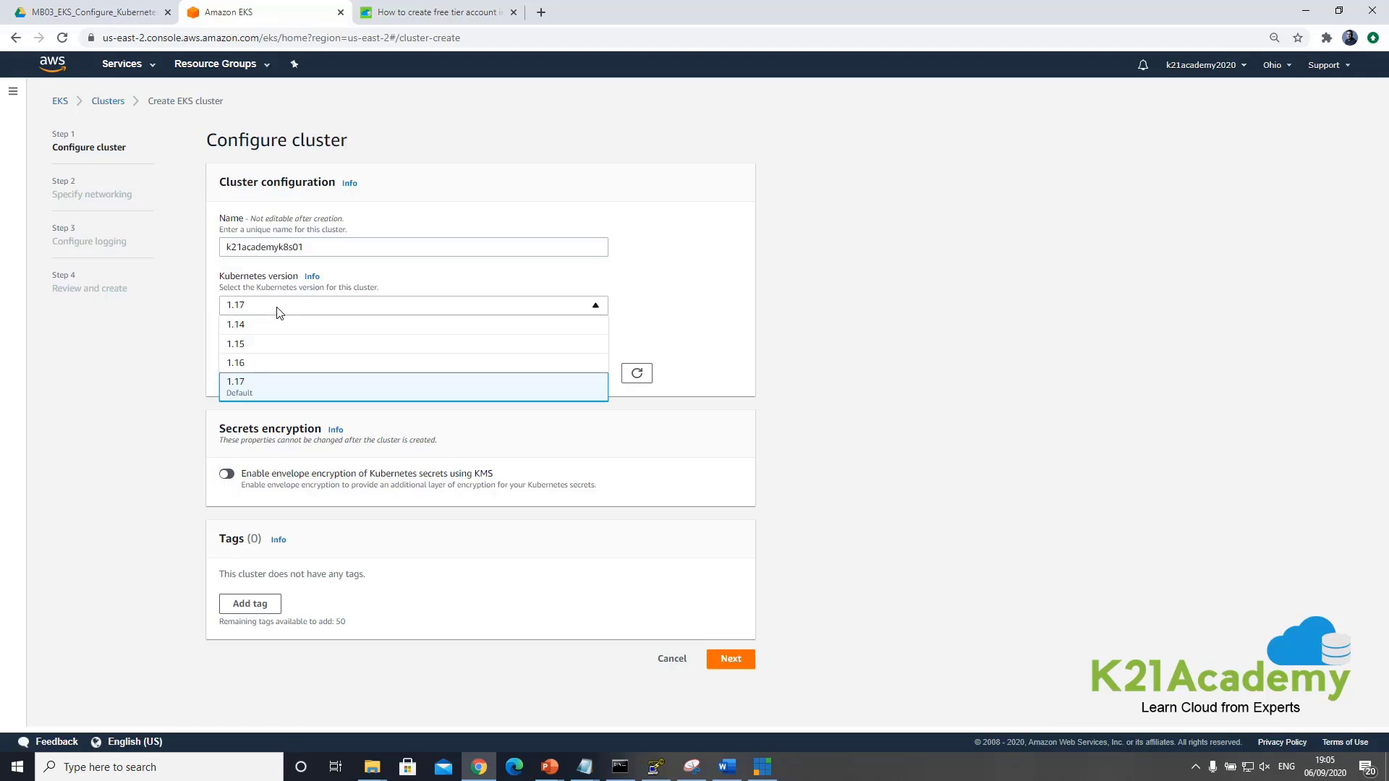
click(249, 393)
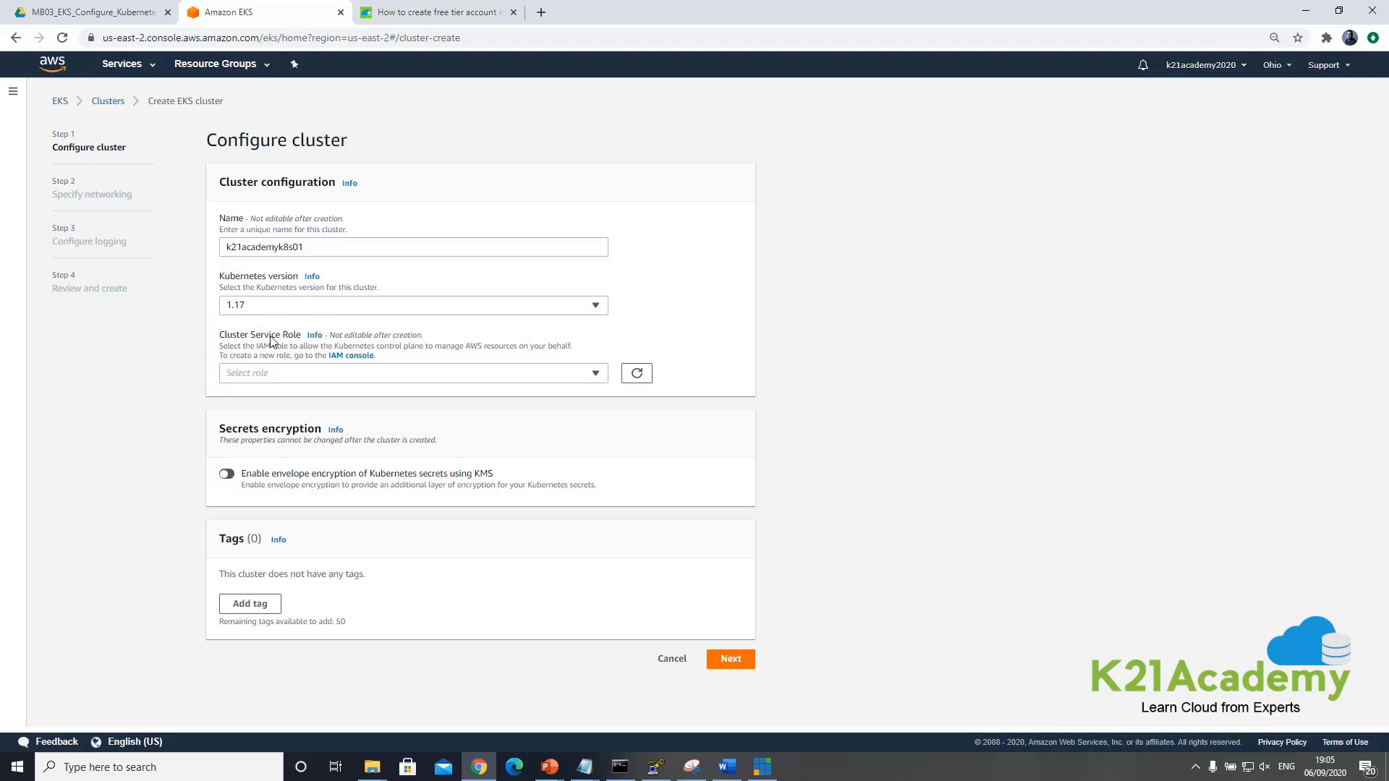
click(594, 374)
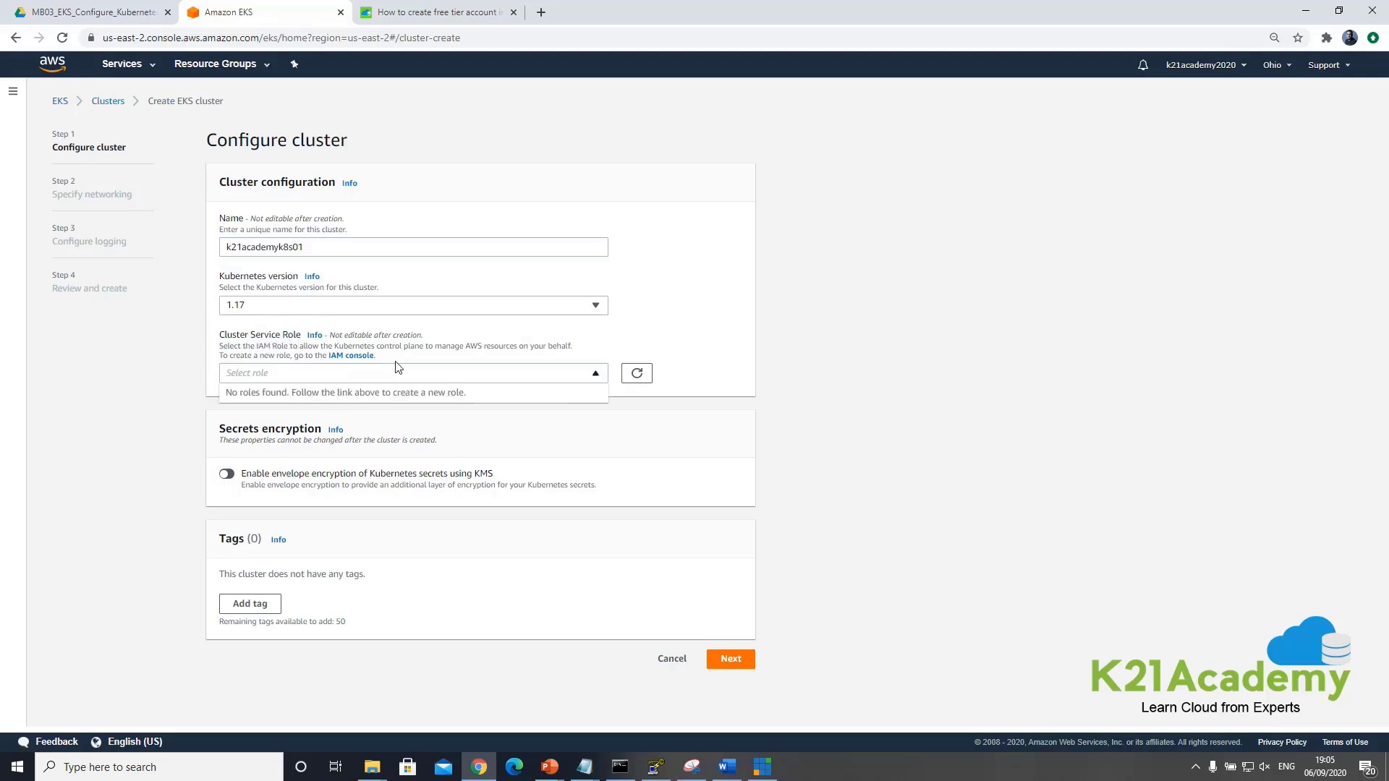
click(504, 348)
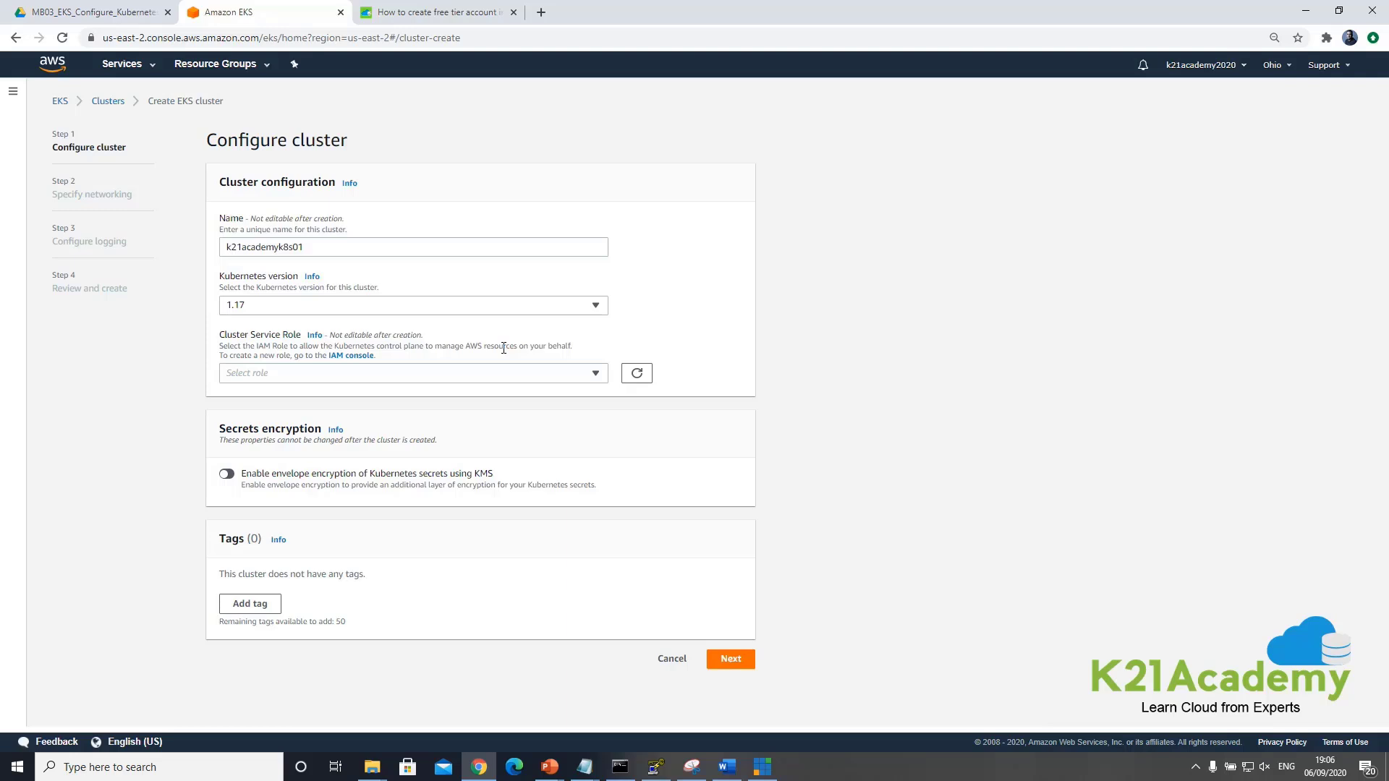
Start a new role in the IAM console for the AWS service EKS with the EKS - Cluster use case, and proceed to permissions
click(350, 356)
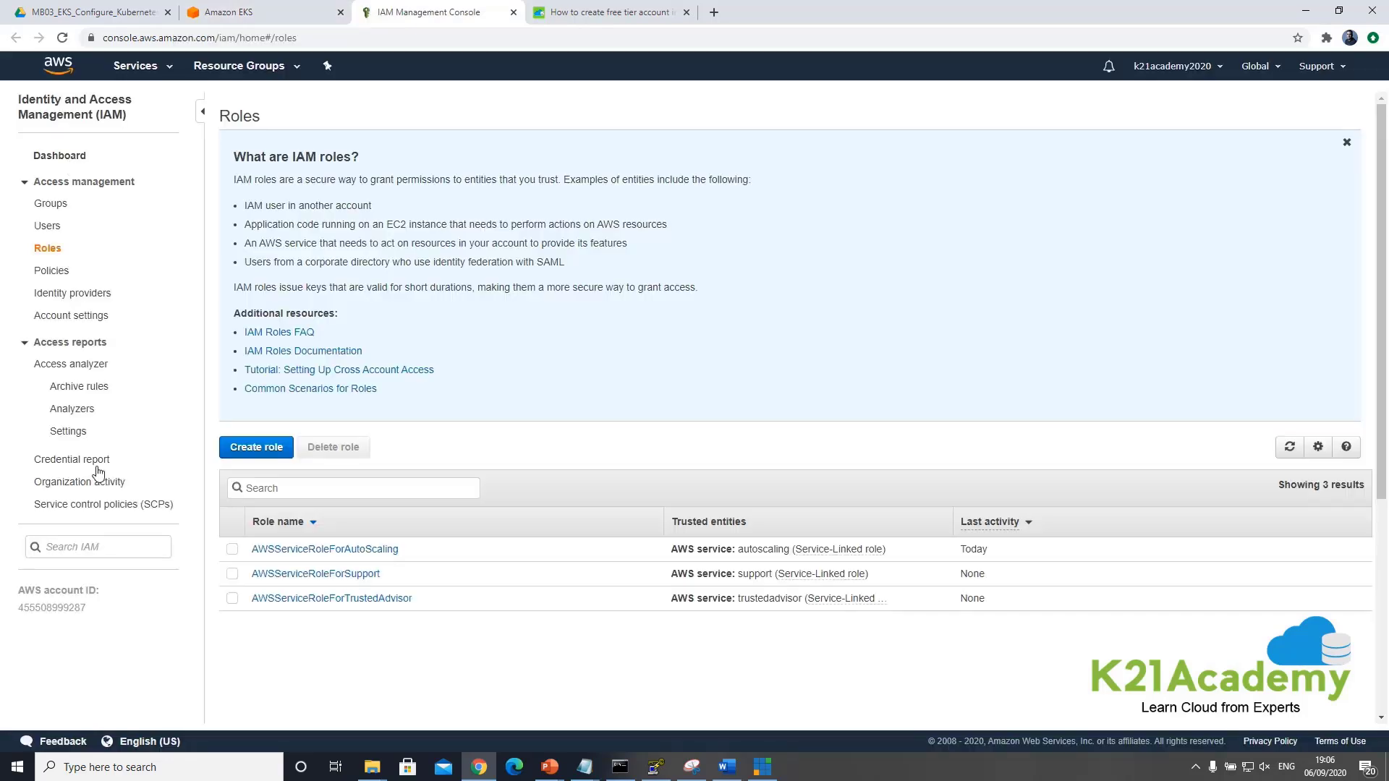
click(257, 448)
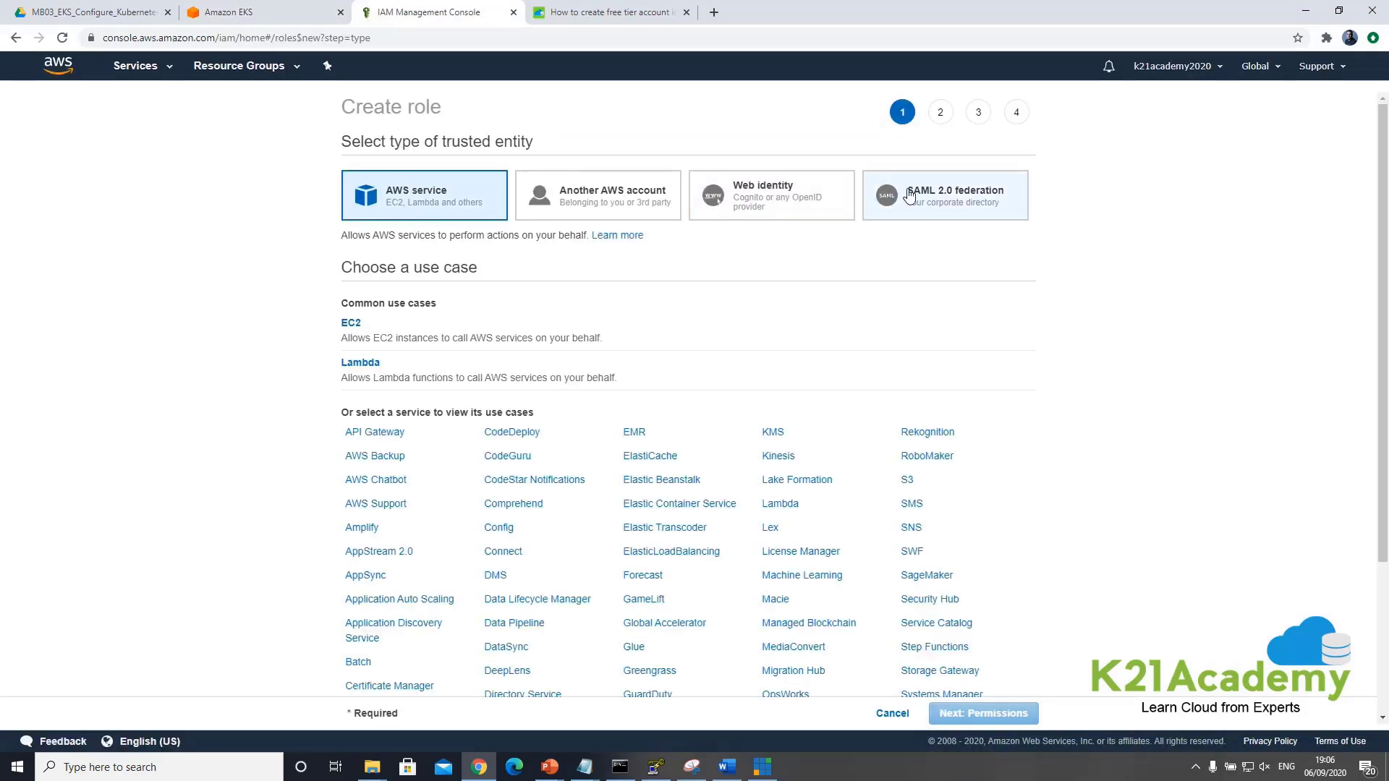
click(389, 337)
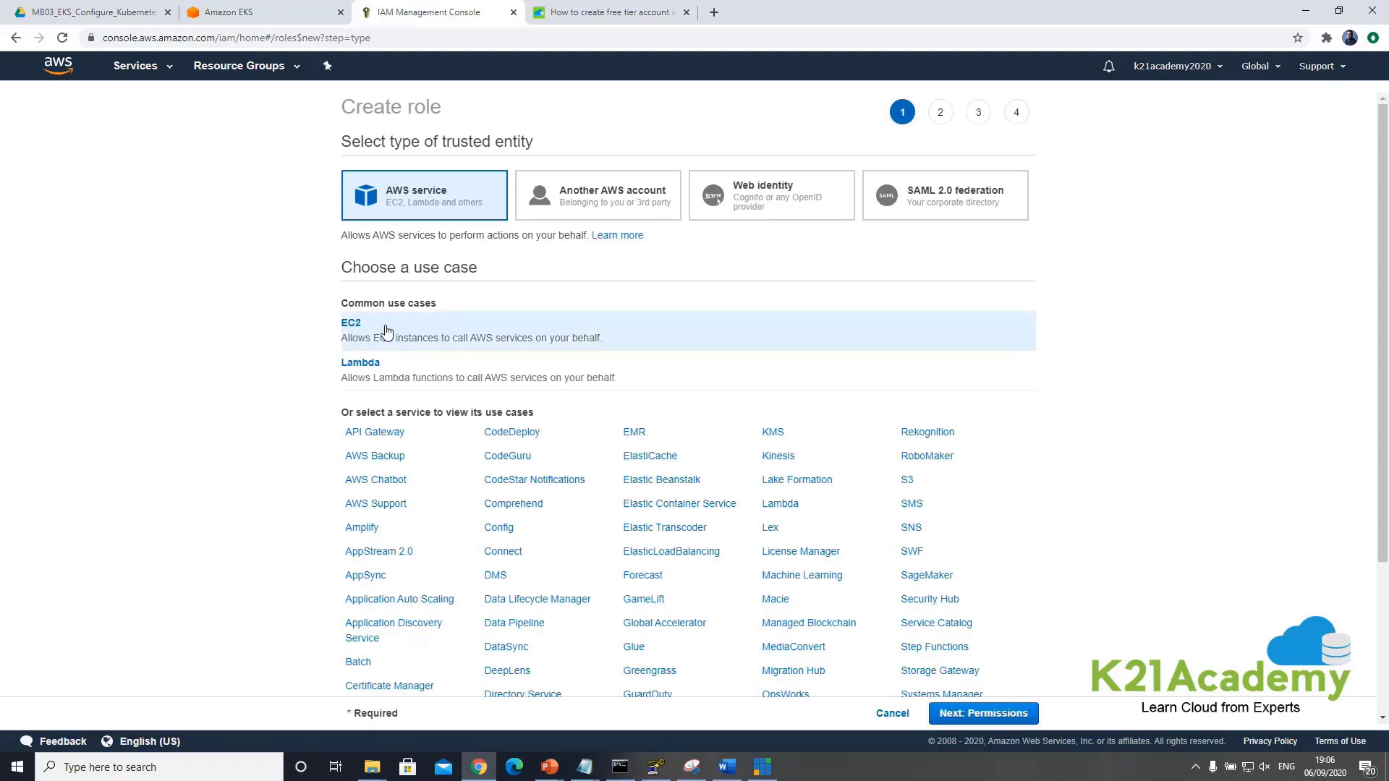
scroll(423, 376, down, 3)
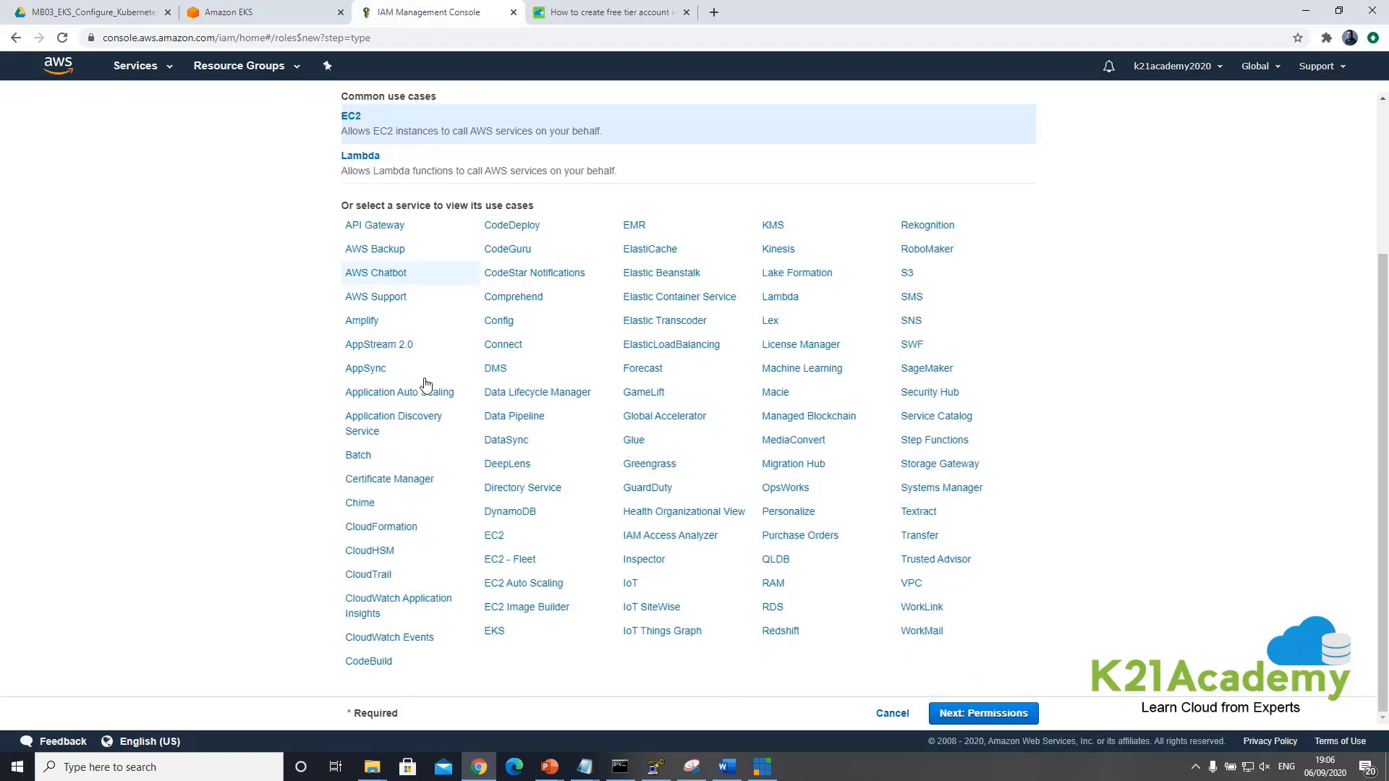
click(495, 632)
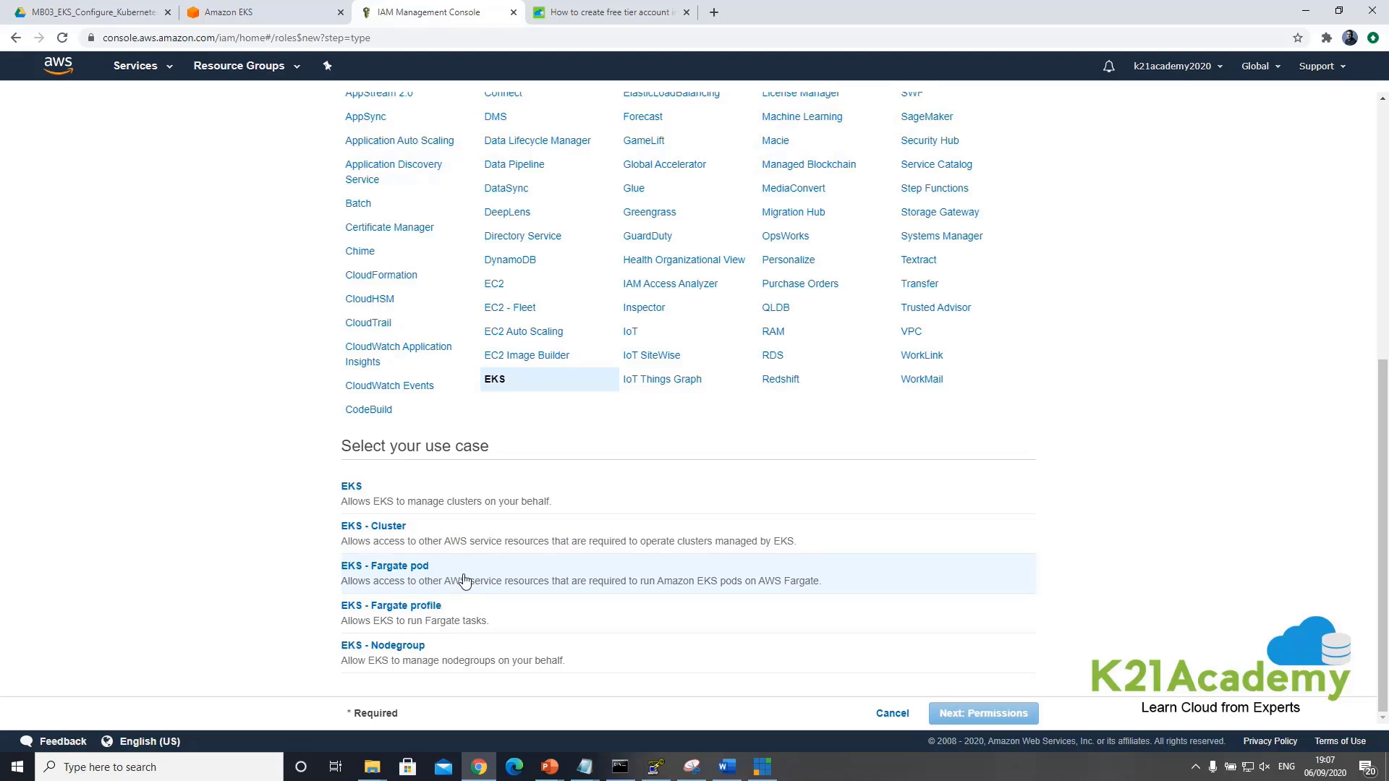
click(421, 535)
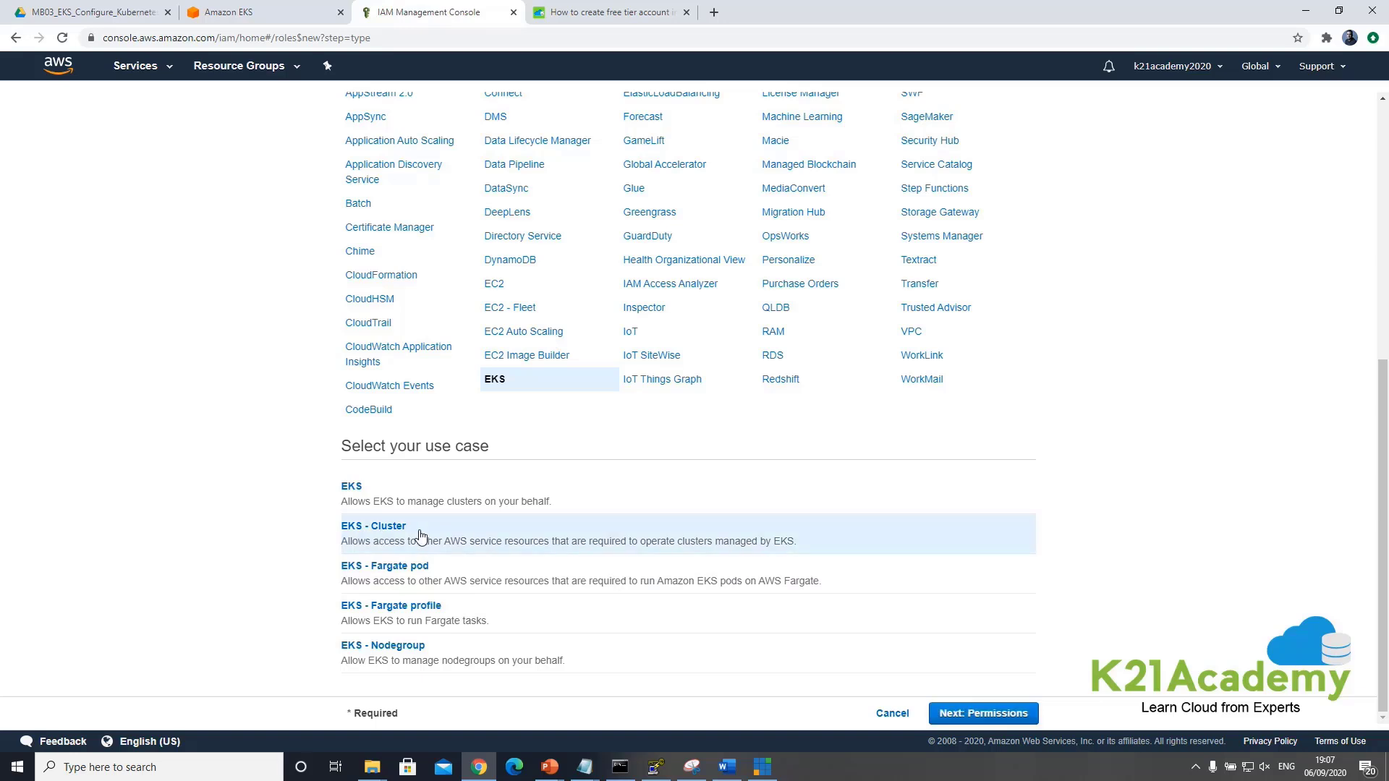
click(983, 715)
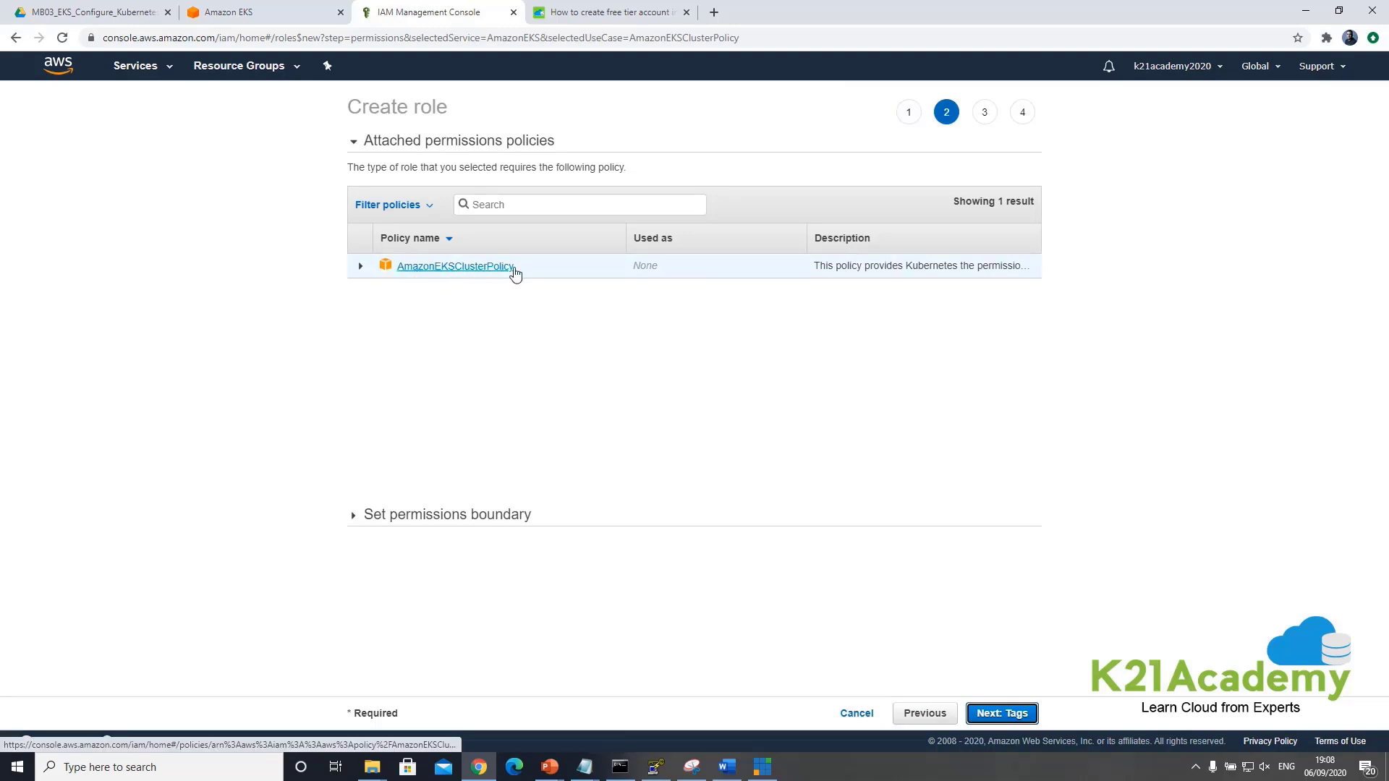
Accept the attached policy, add no tags, and create the role with the name eksClusterRole
click(1015, 715)
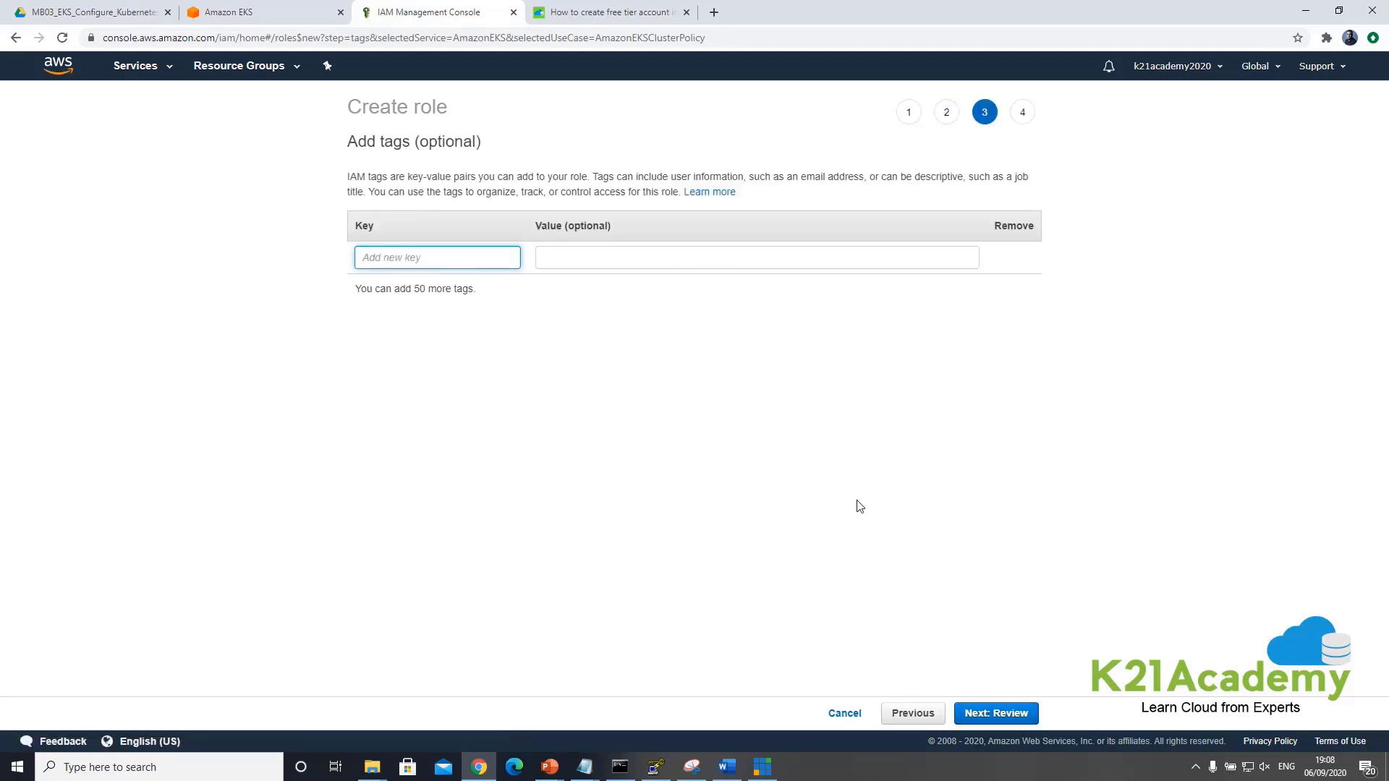
click(993, 716)
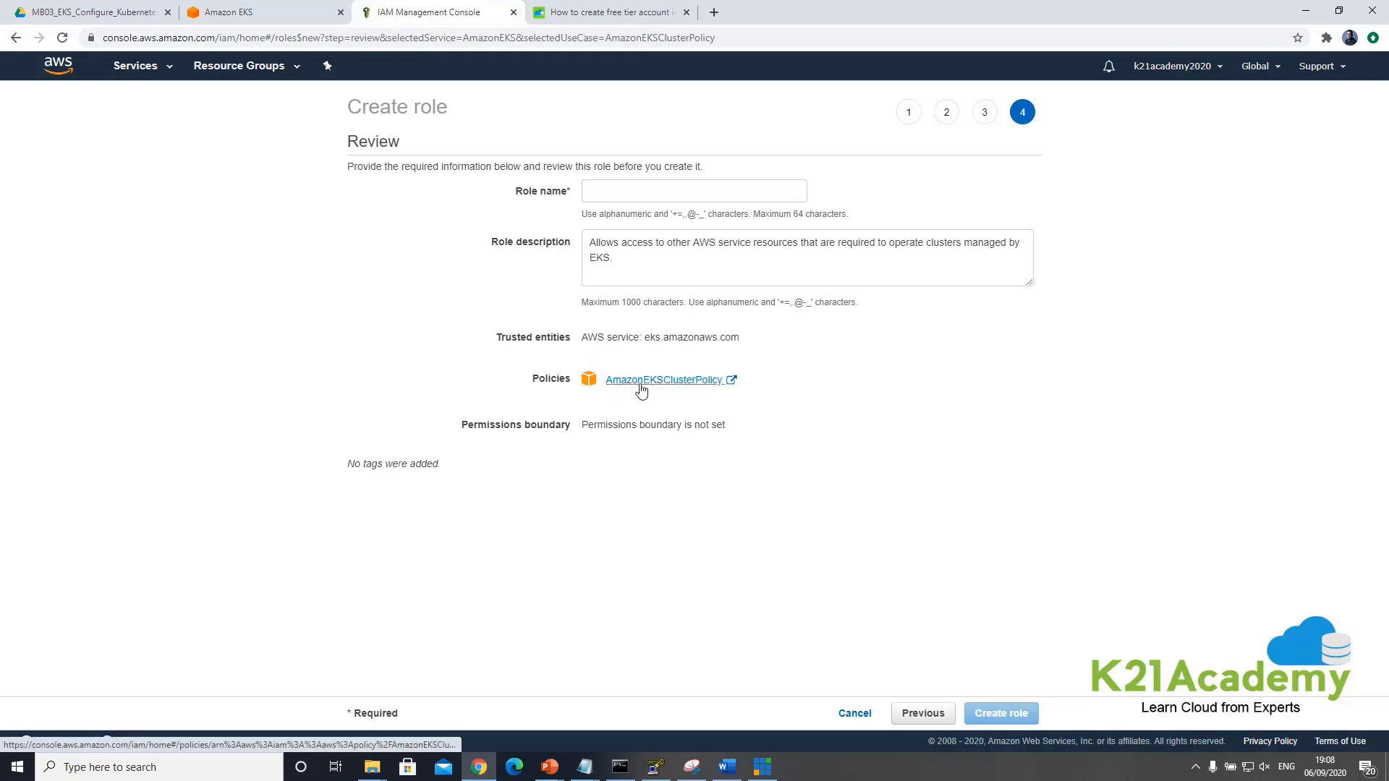
click(607, 193)
text(eksCl)
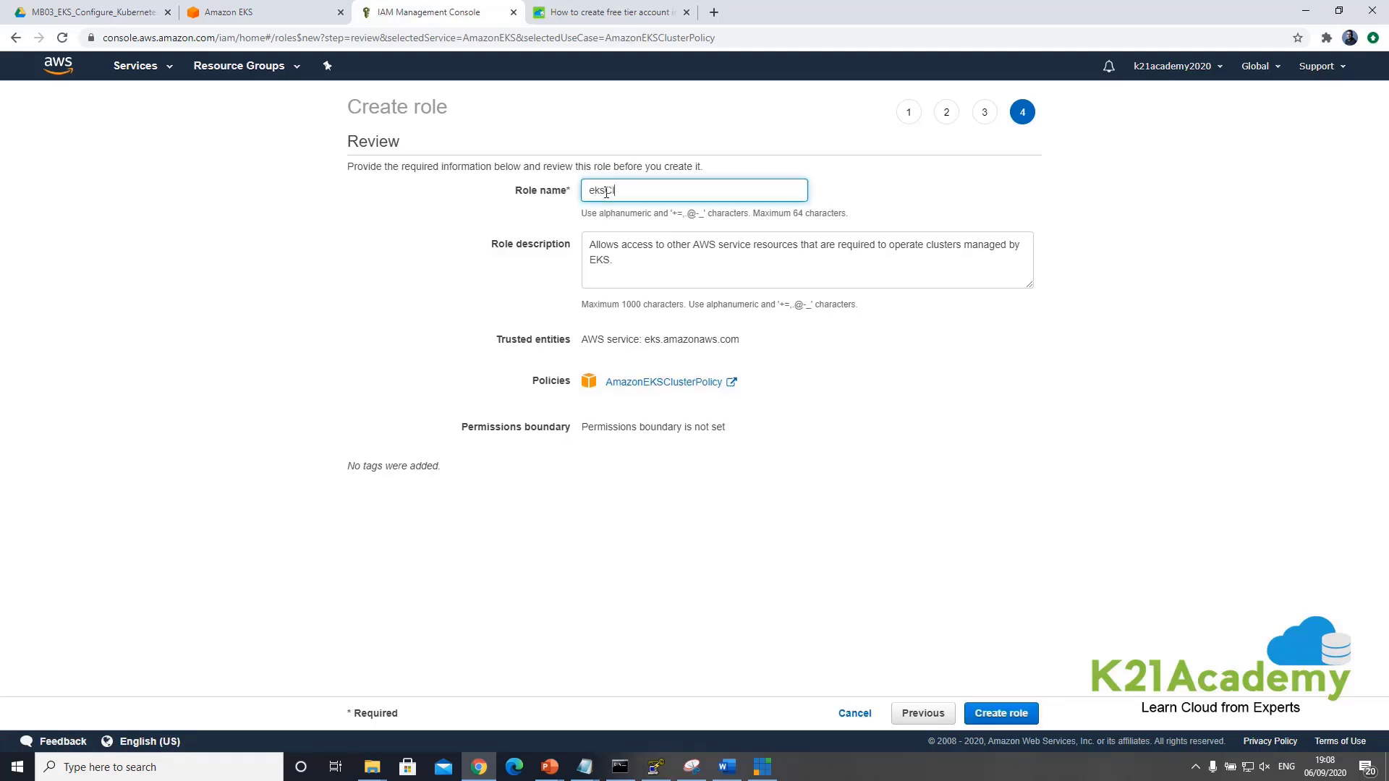
text(usterRole)
click(993, 716)
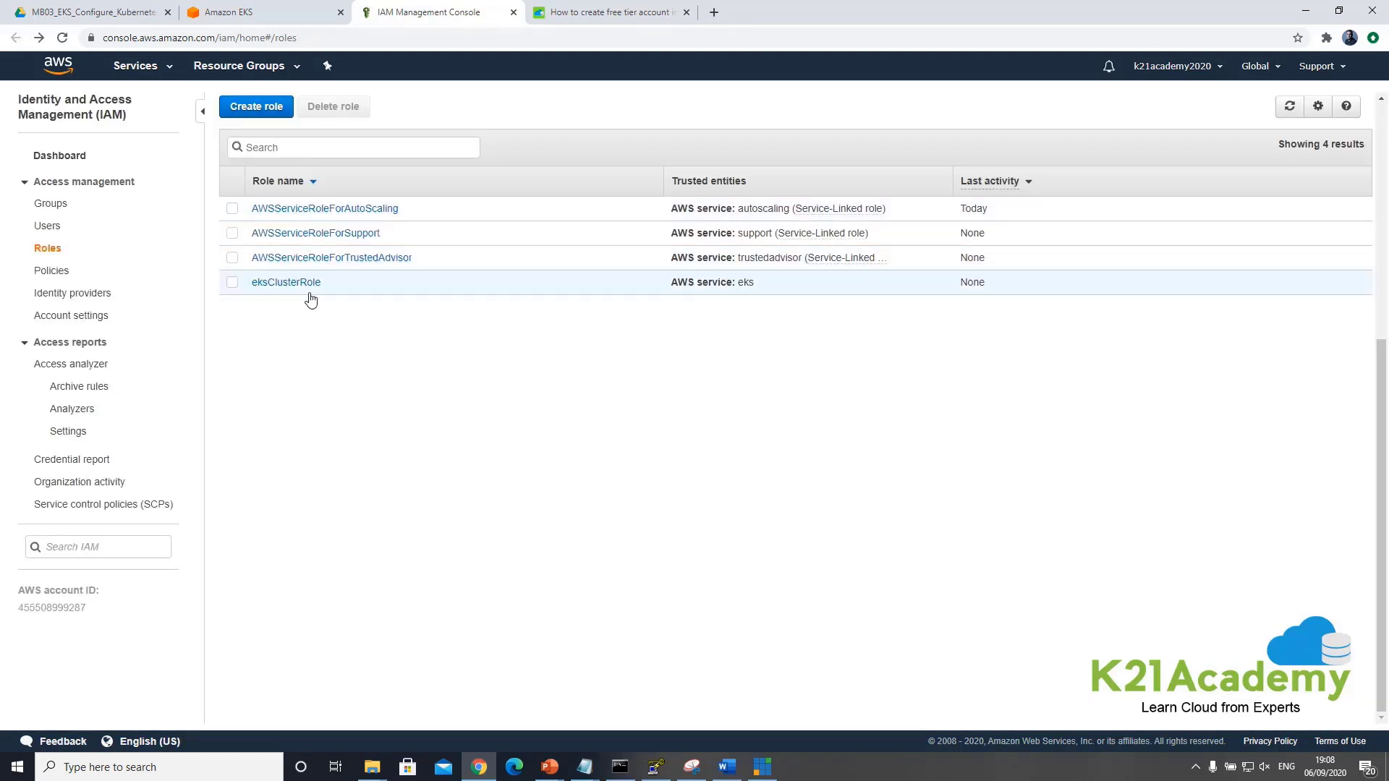
Back in the EKS cluster configuration, refresh the service roles, assign eksClusterRole and proceed to networking
click(287, 20)
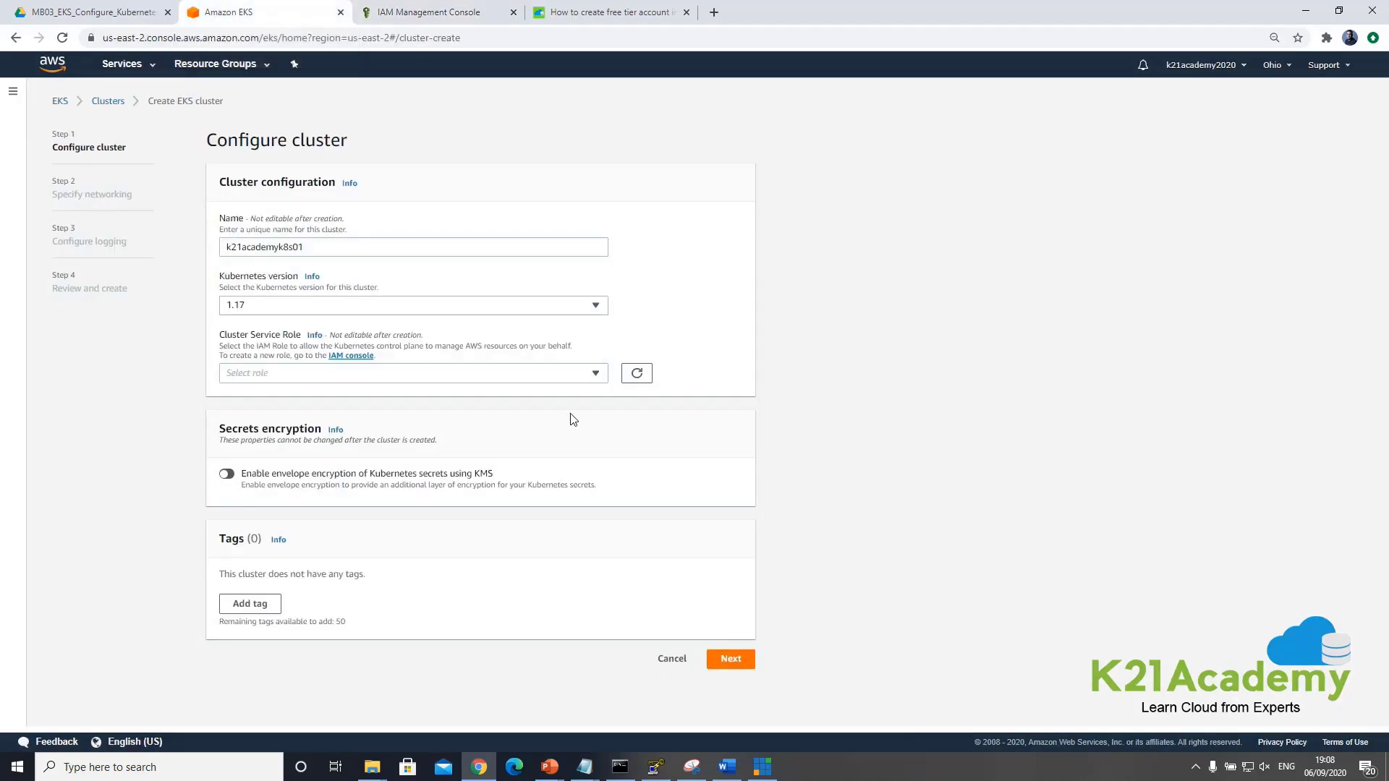
click(641, 376)
click(596, 373)
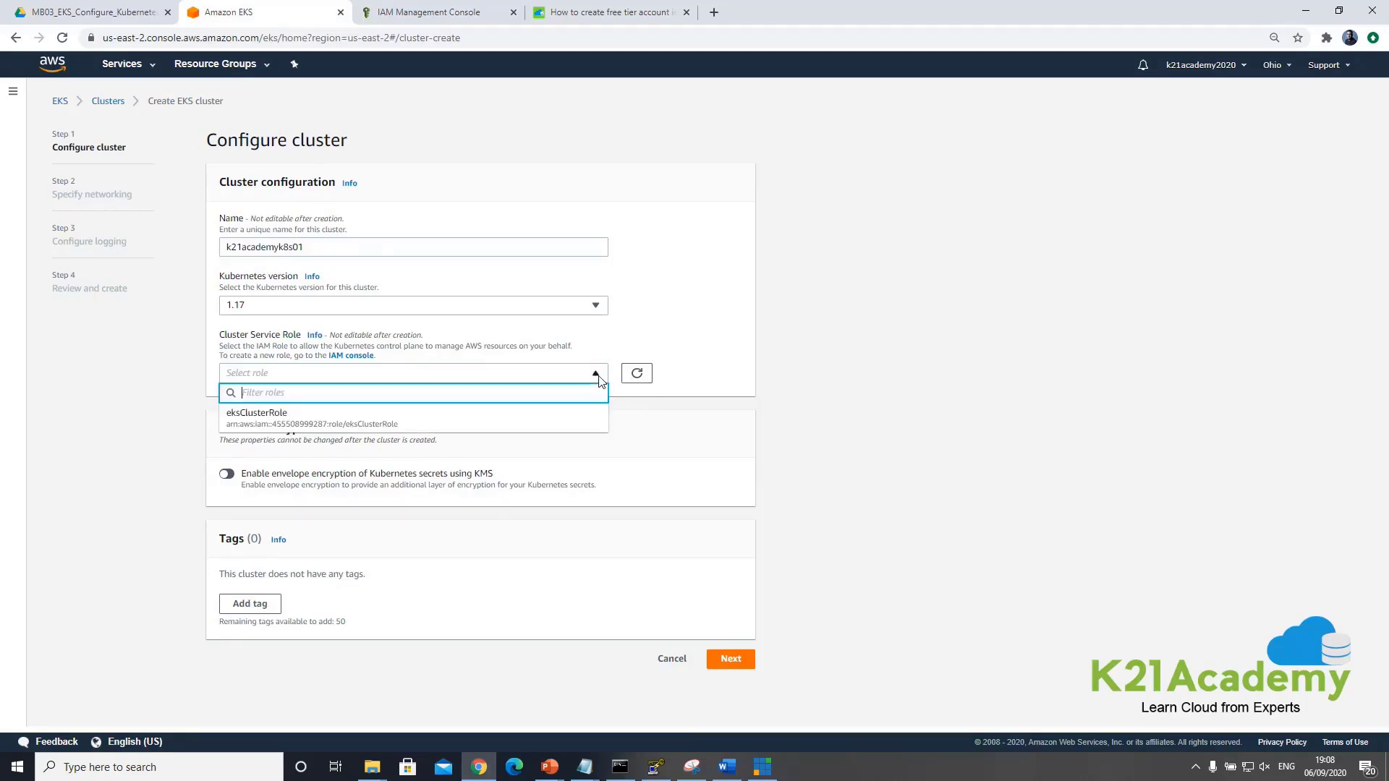
click(262, 428)
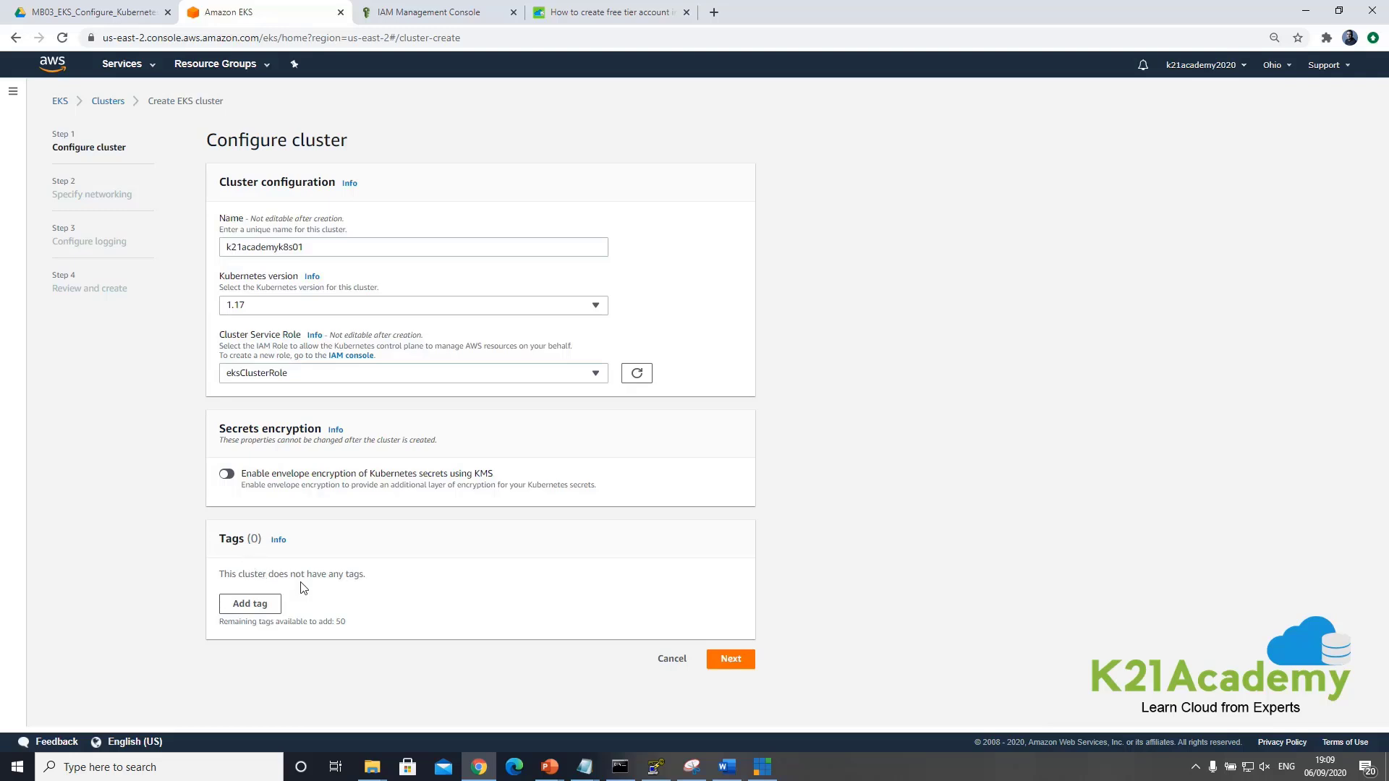
click(730, 659)
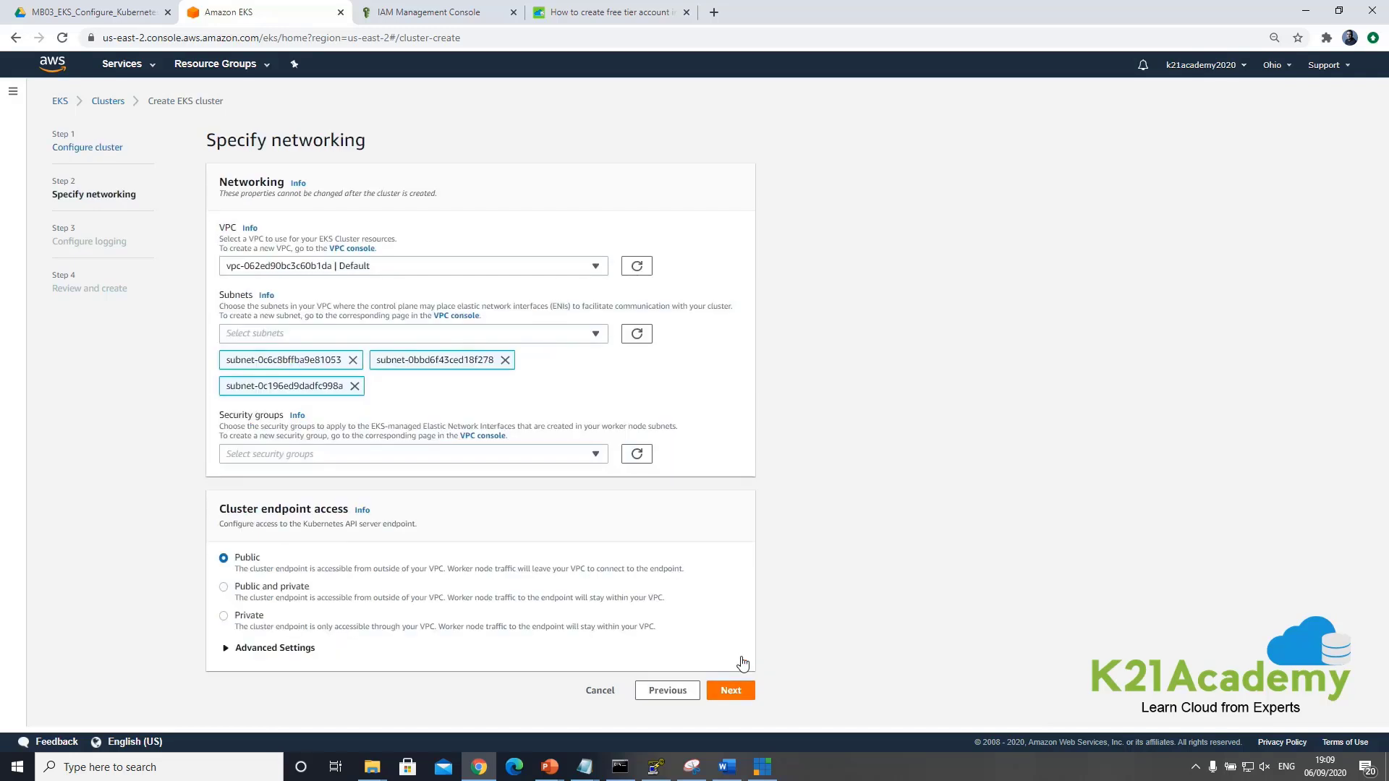
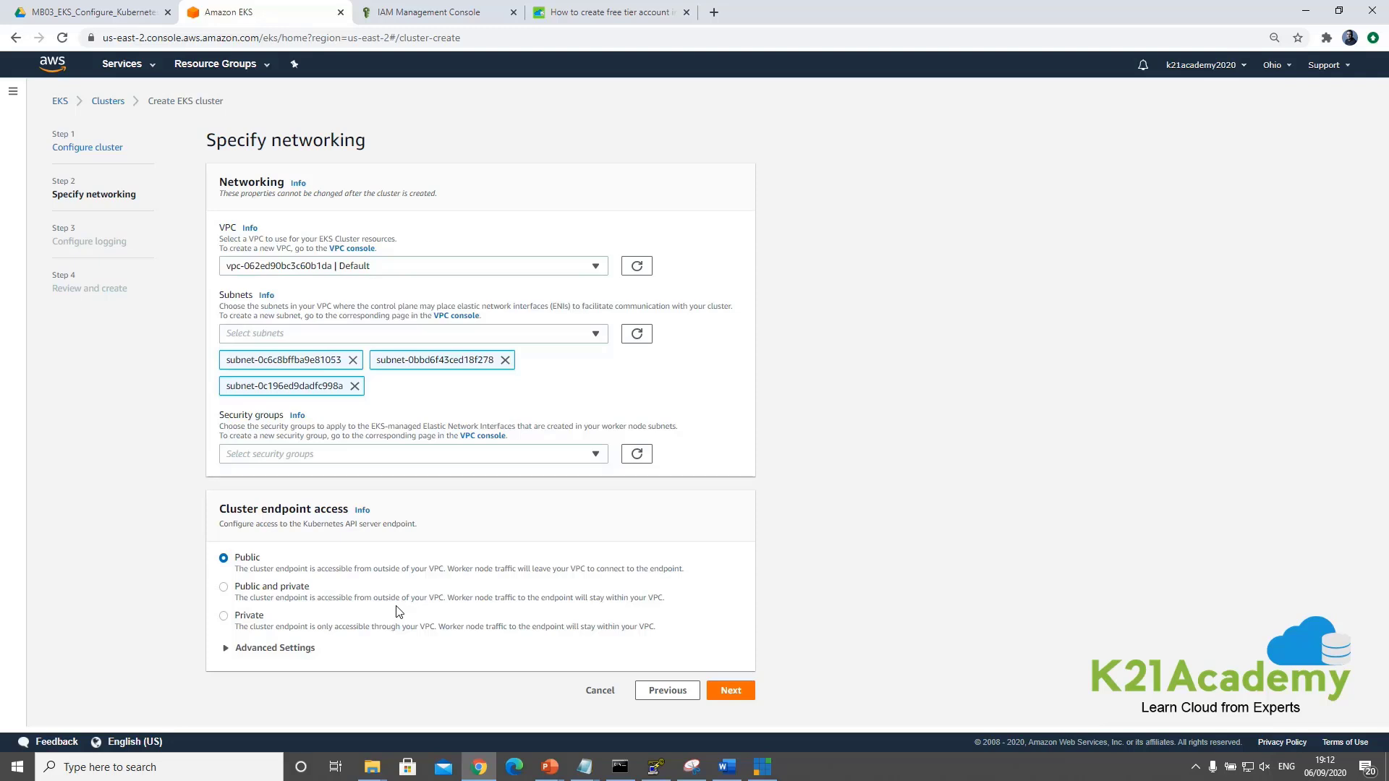
Accept the default networking and control plane logging settings and review the cluster configuration summary
click(731, 691)
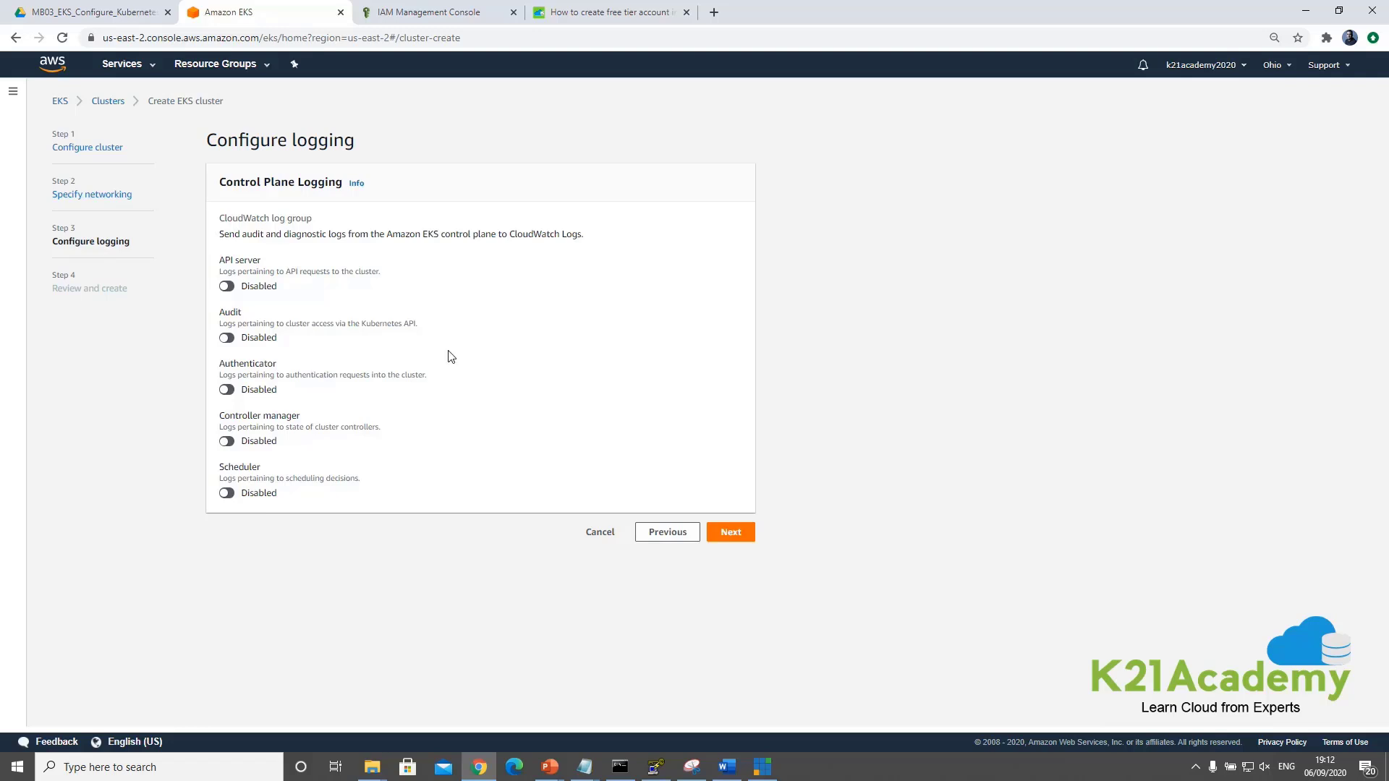
click(728, 534)
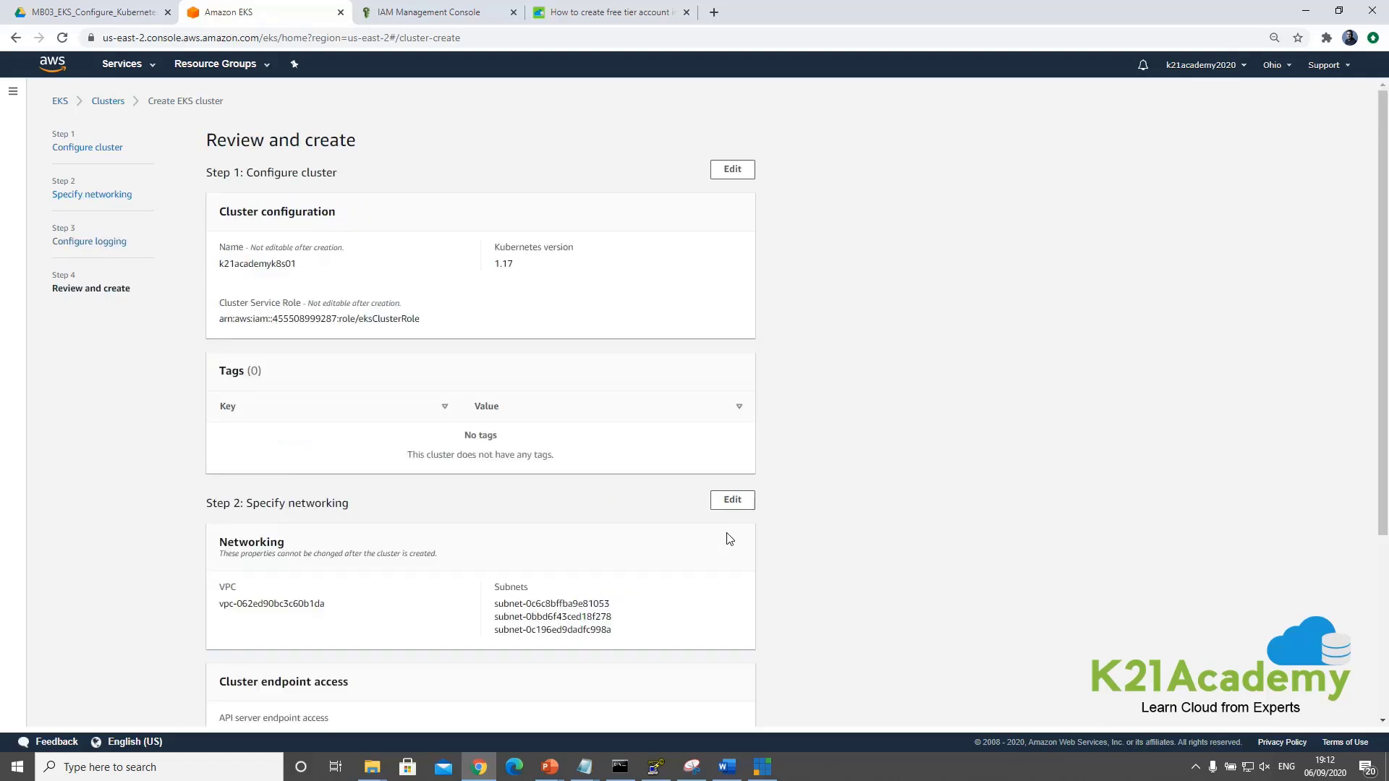
scroll(768, 400, down, 4)
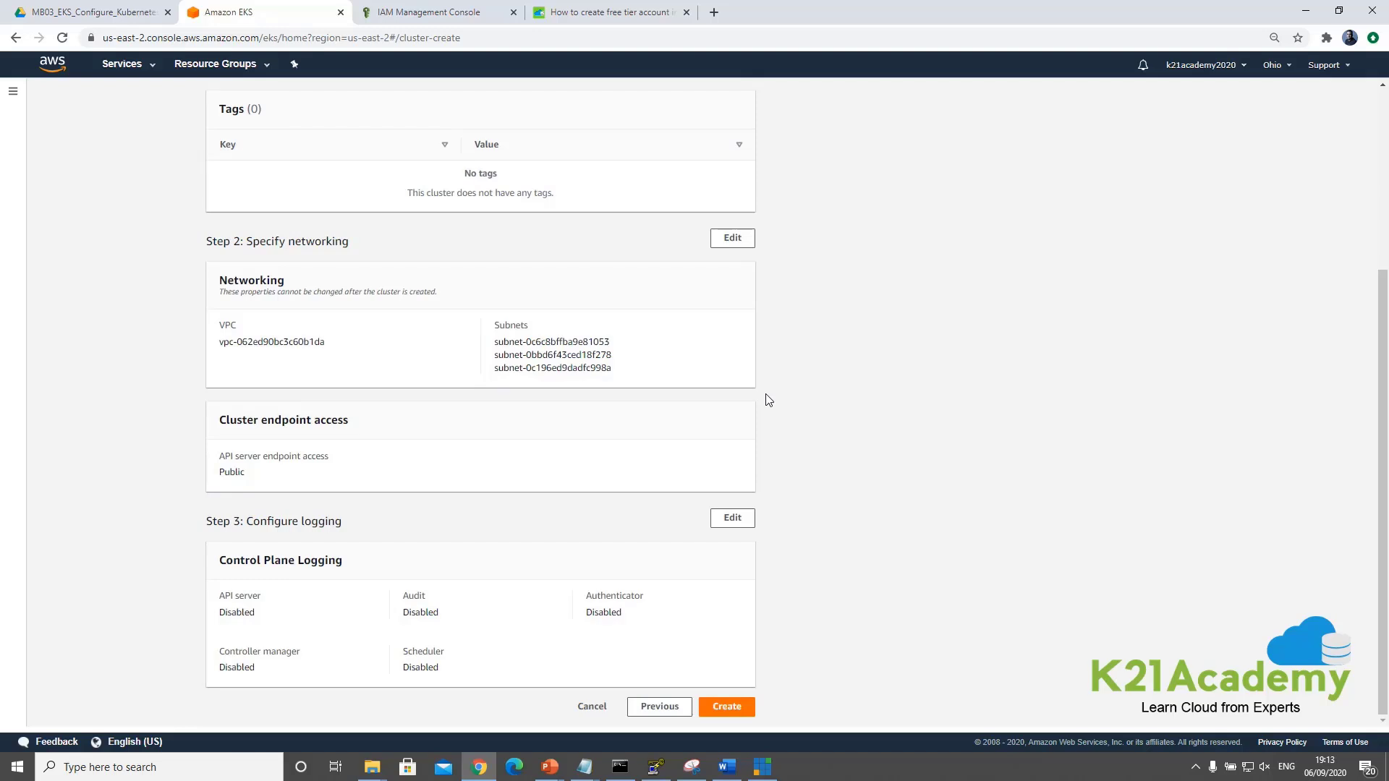
Review the cluster's name, service role, networking, endpoint access and logging settings, and create the cluster
scroll(767, 399, up, 4)
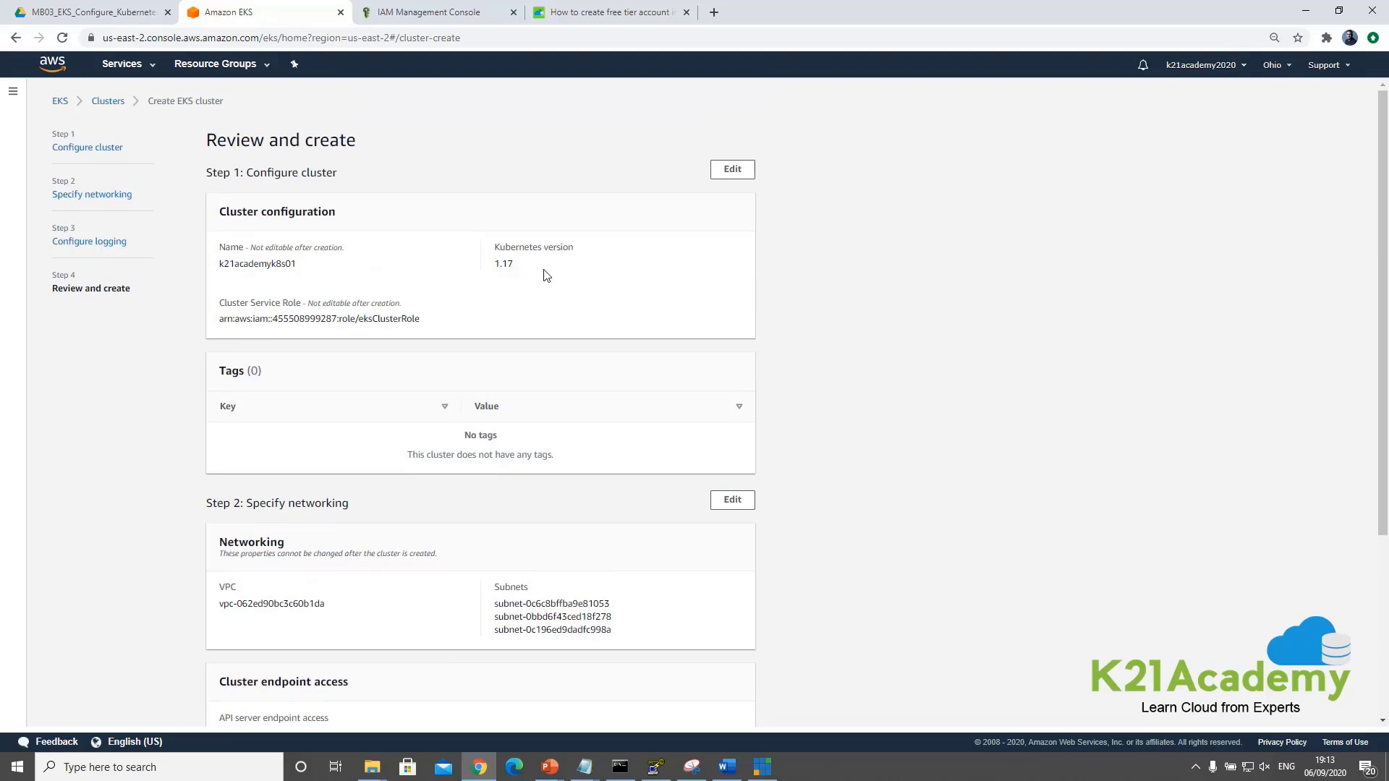
drag(219, 264, 297, 268)
drag(283, 319, 400, 319)
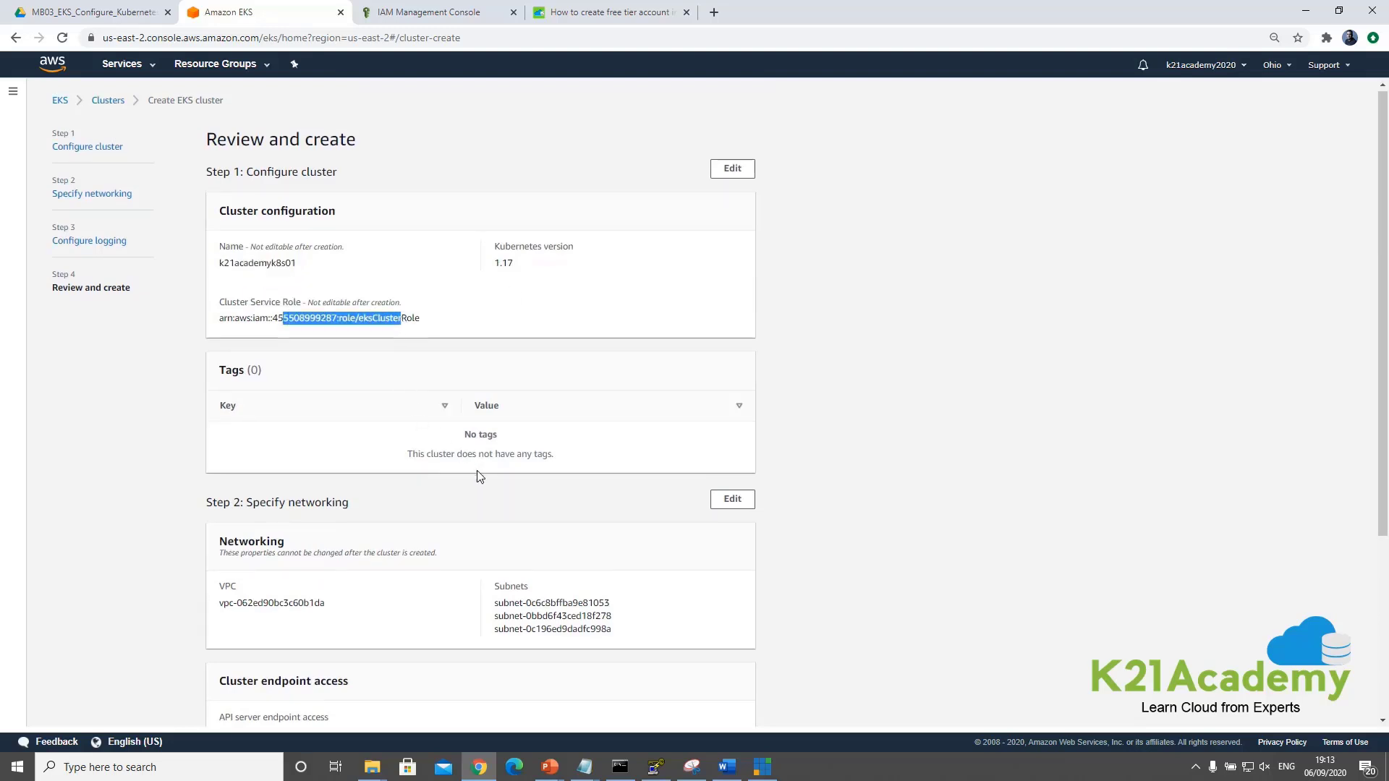
scroll(475, 475, down, 2)
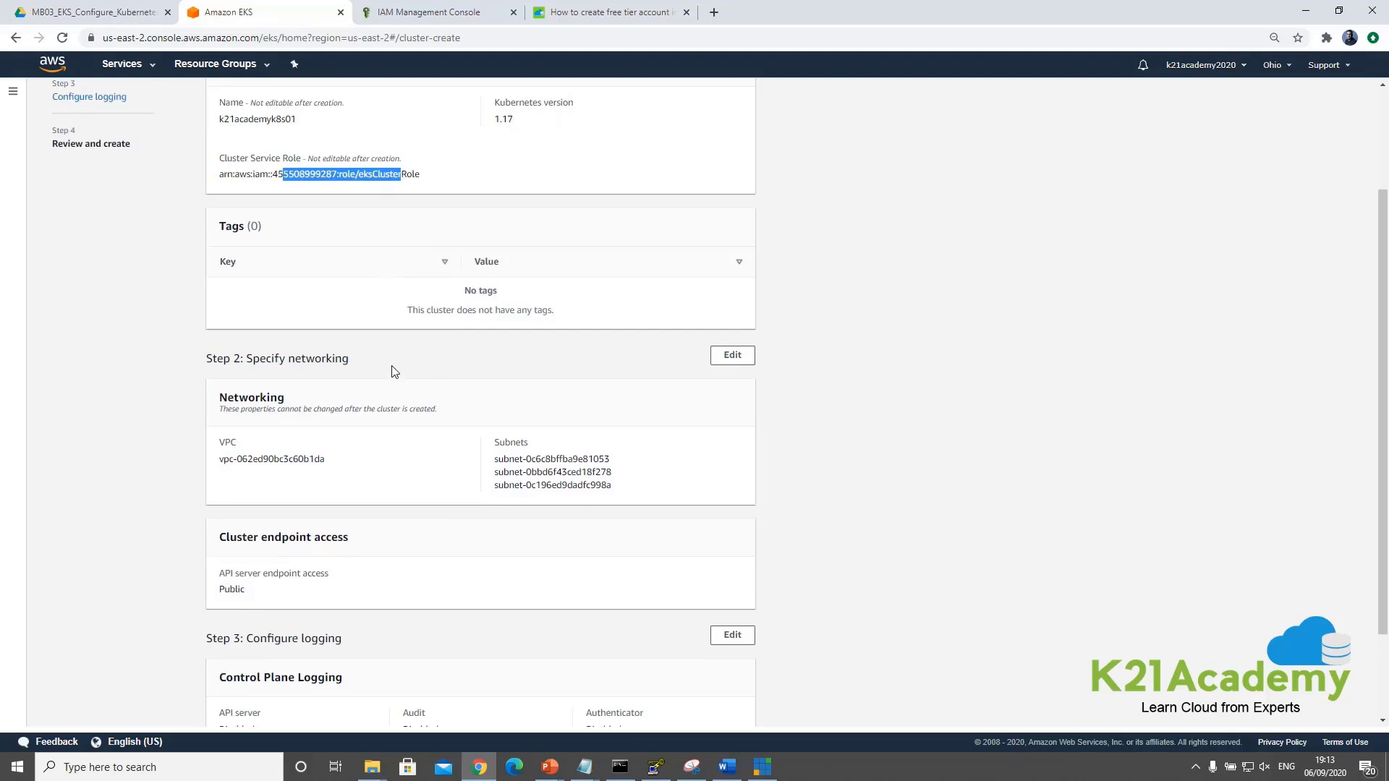
click(243, 459)
drag(233, 459, 321, 456)
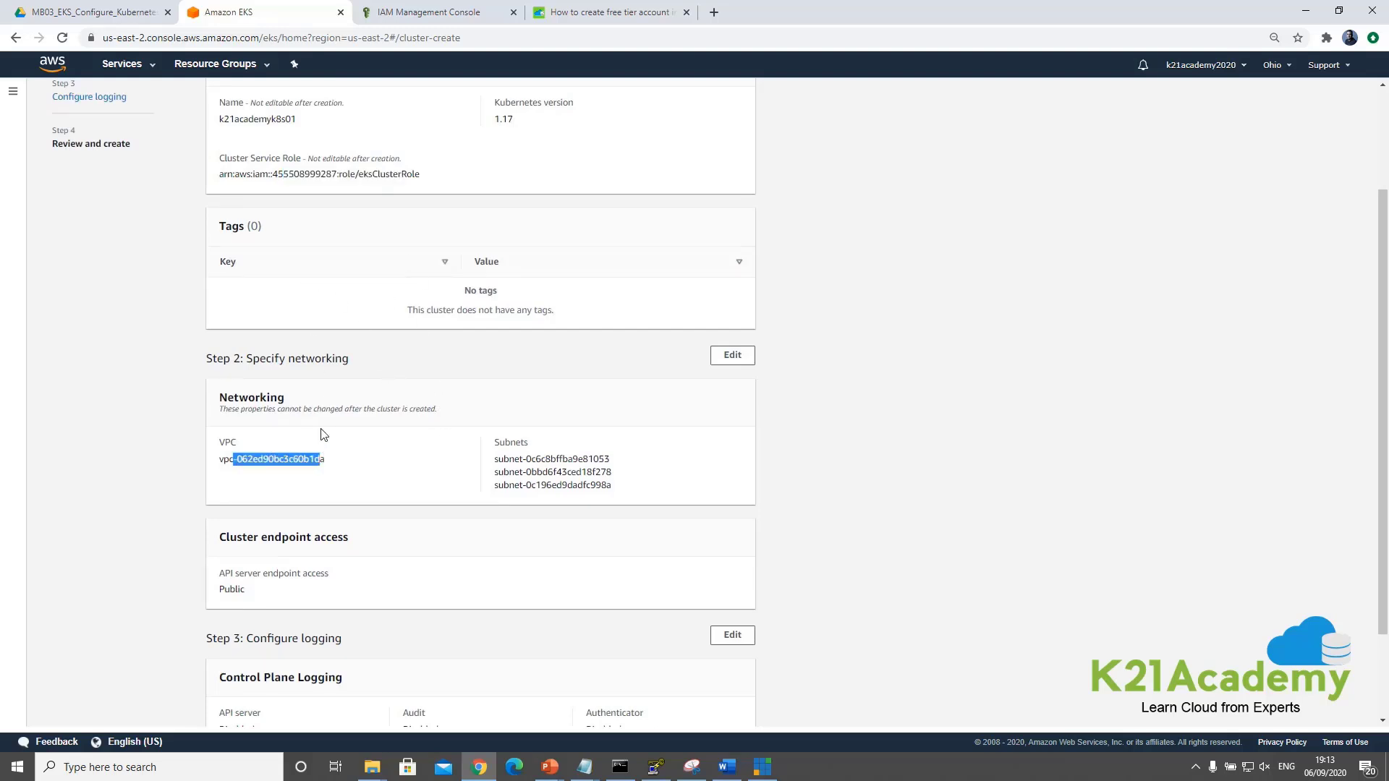
drag(233, 459, 321, 460)
drag(511, 461, 583, 485)
click(549, 483)
click(583, 484)
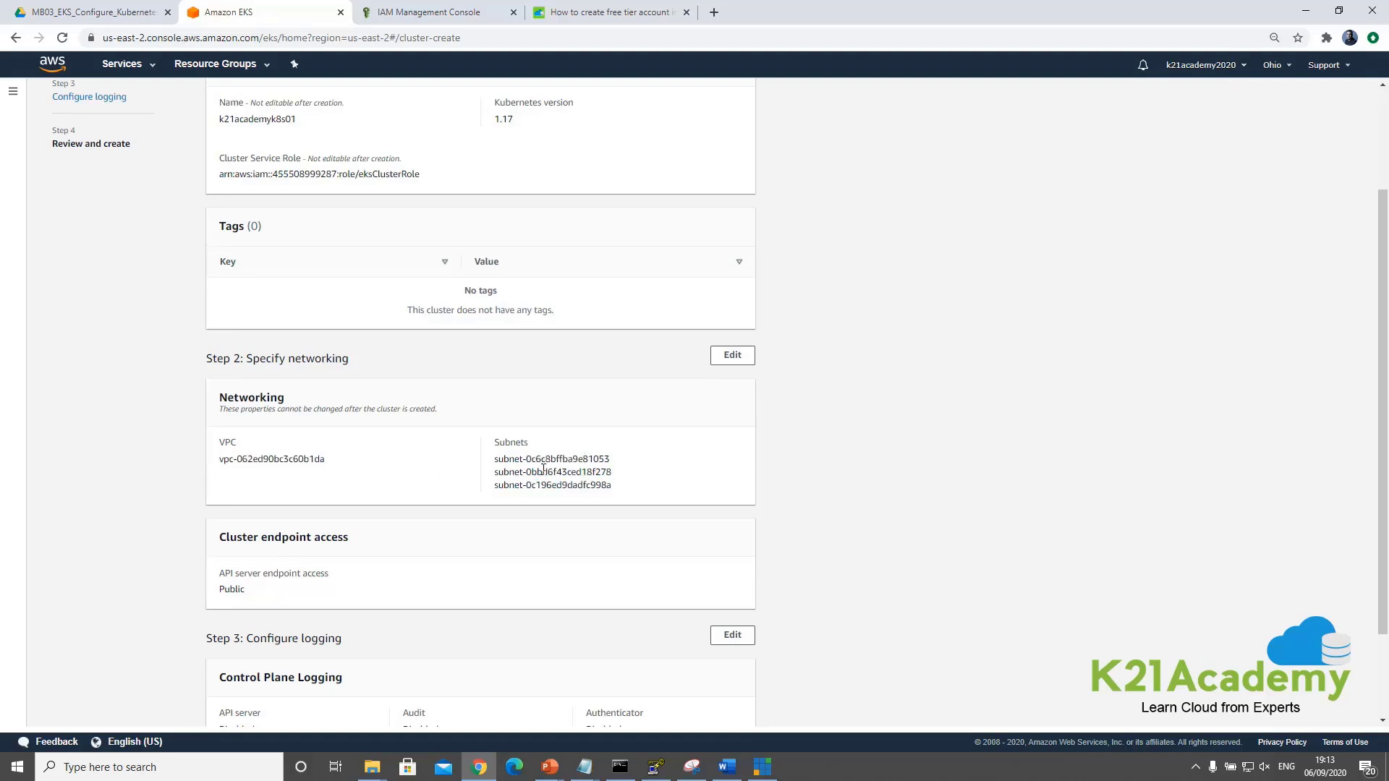
drag(495, 459, 588, 460)
scroll(581, 499, down, 2)
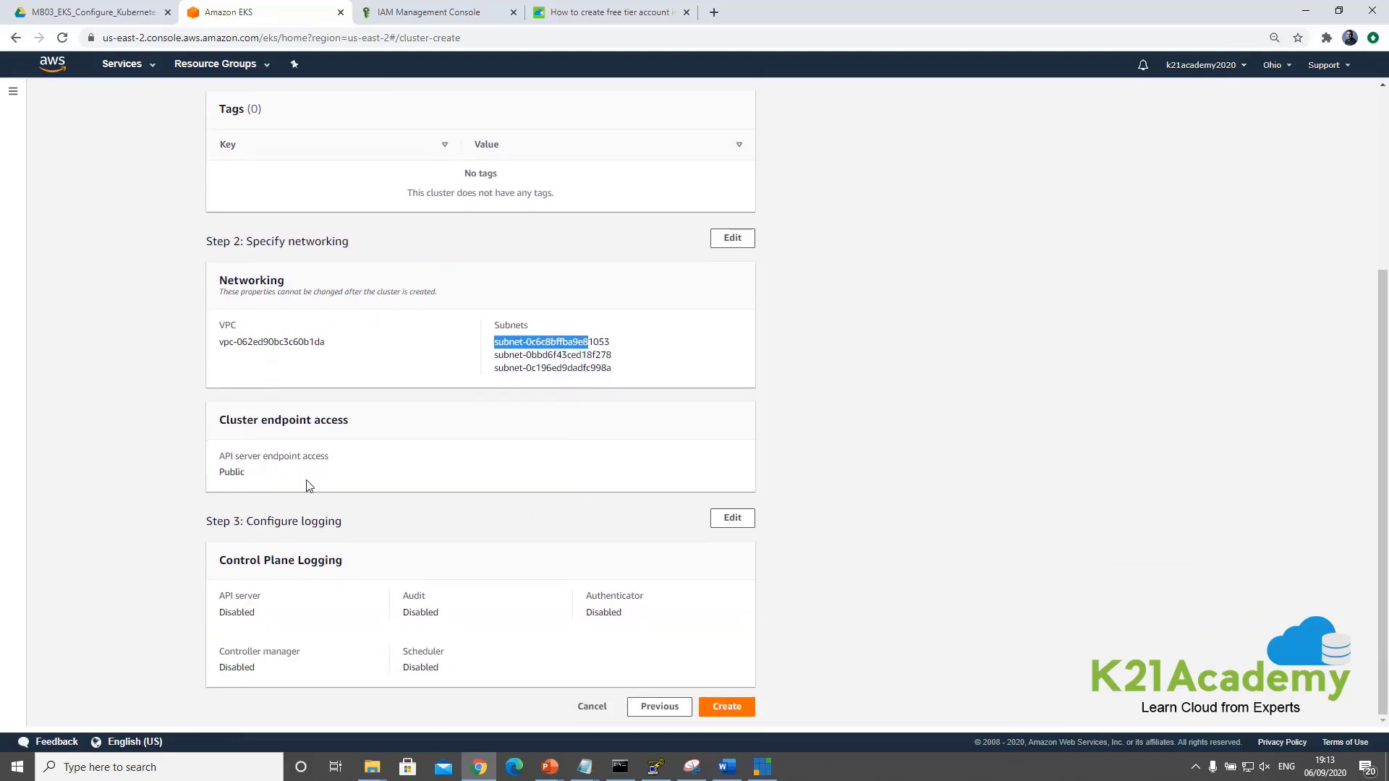
drag(230, 456, 308, 458)
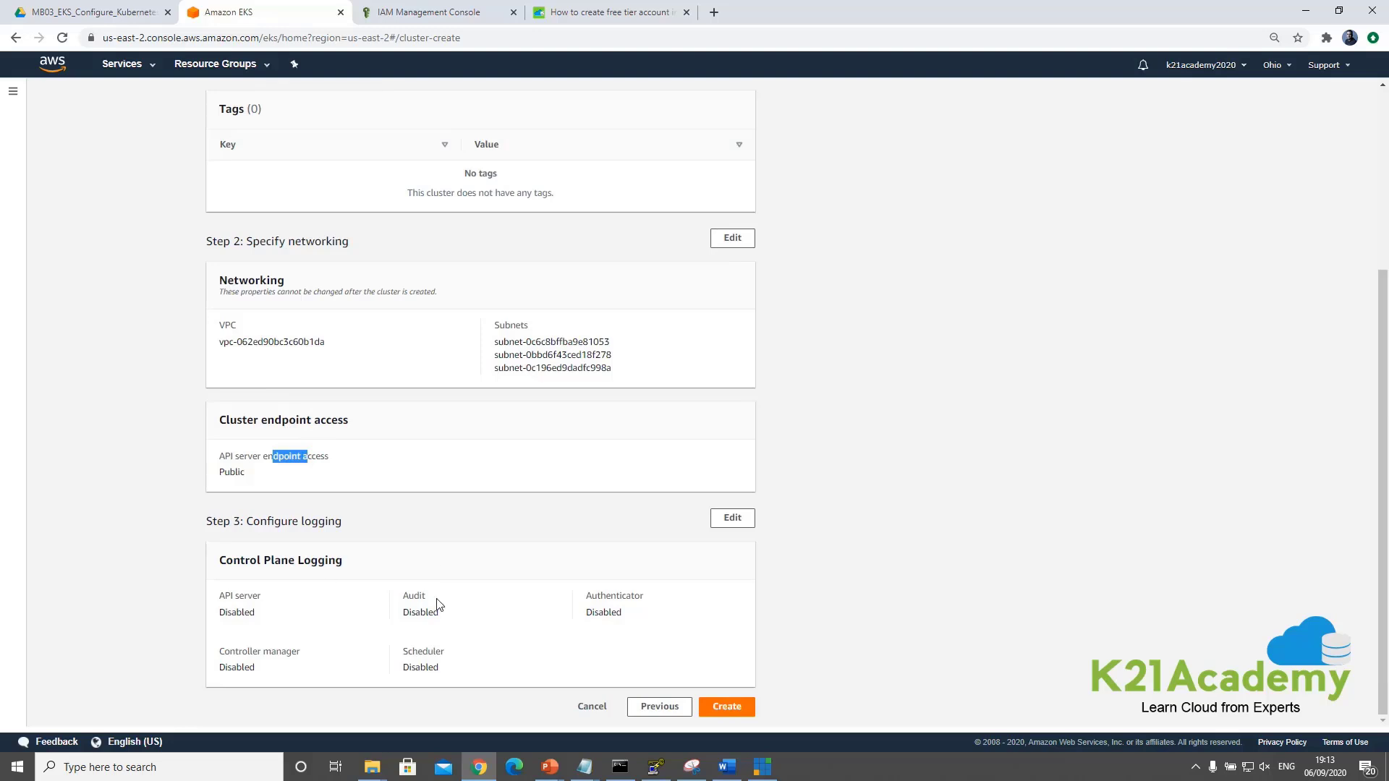
click(727, 708)
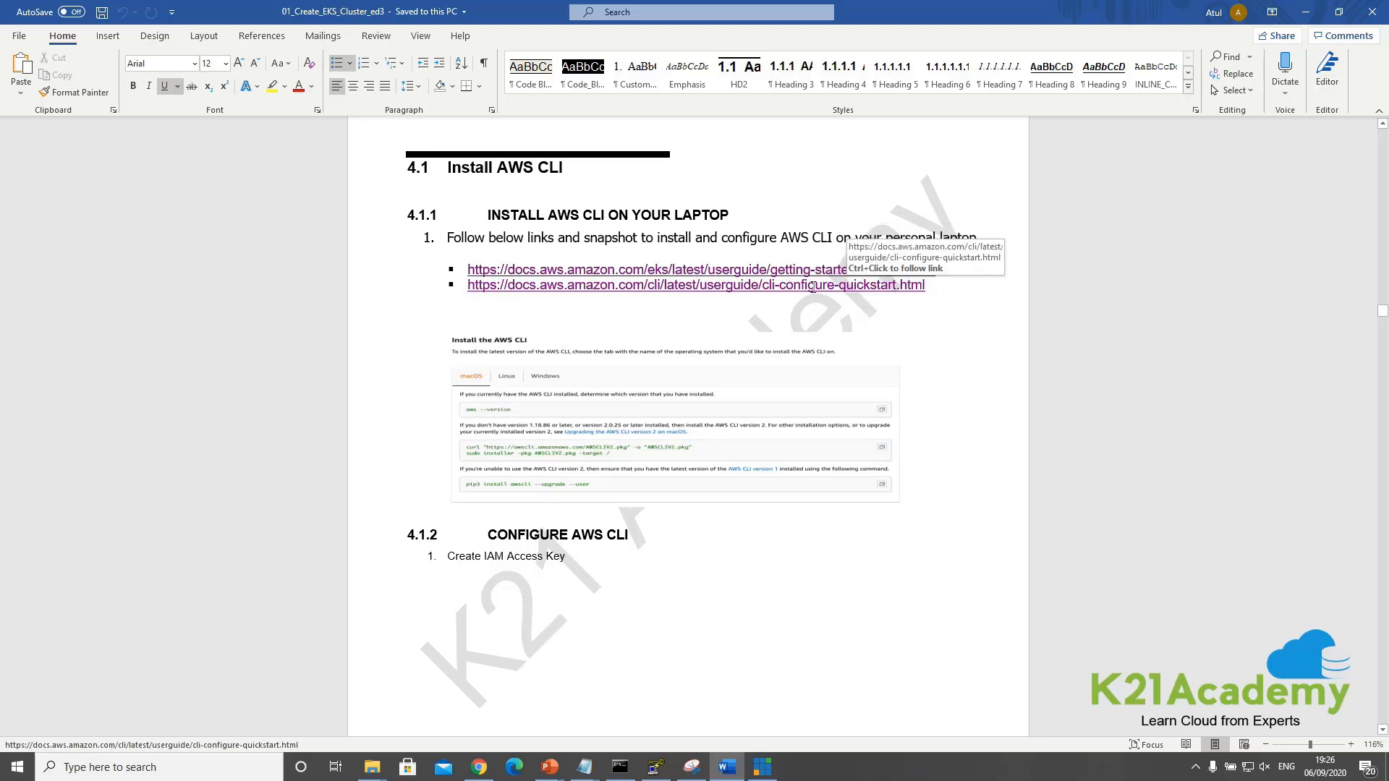
Examine the lab guide's access key pages and the EKS documentation's AWS CLI installation instructions for macOS, Linux and Windows
scroll(812, 287, down, 10)
scroll(845, 346, up, 3)
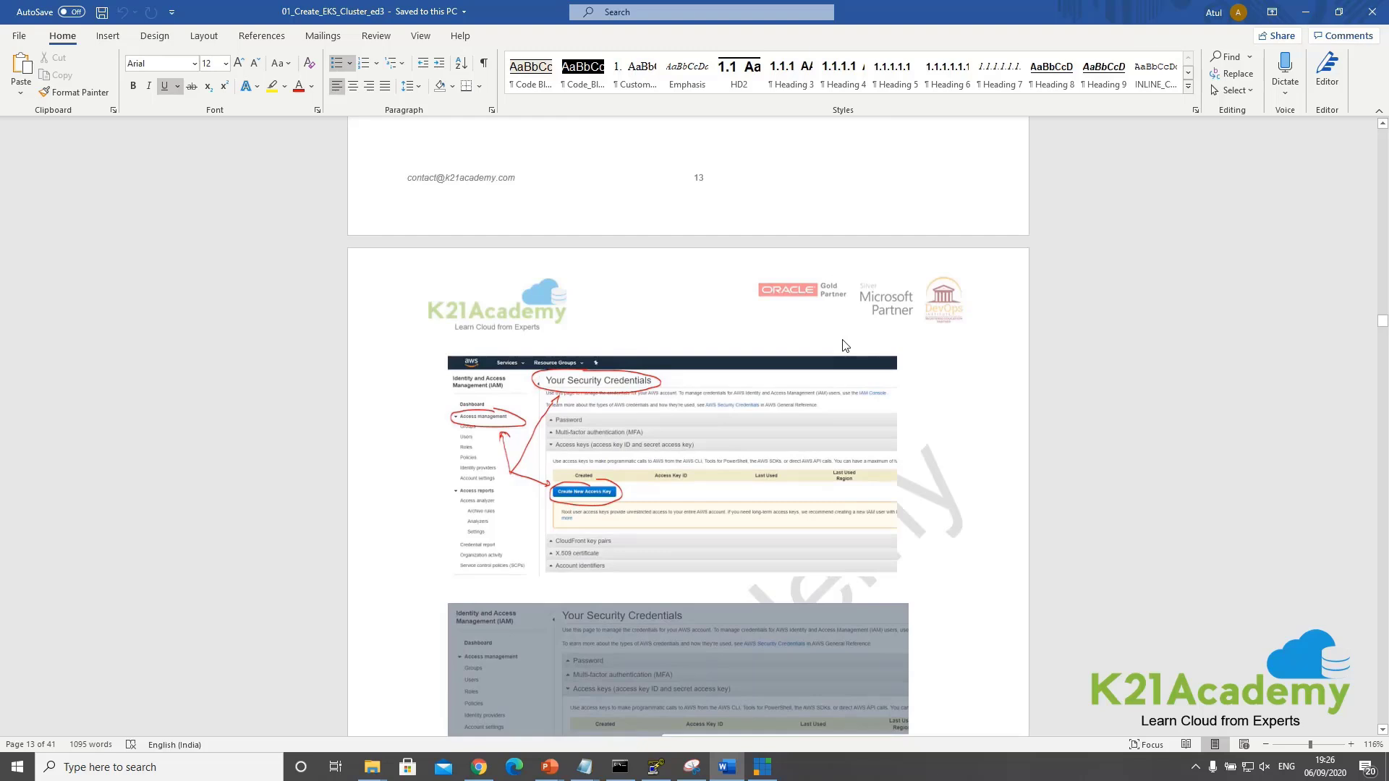
key(alt+Tab)
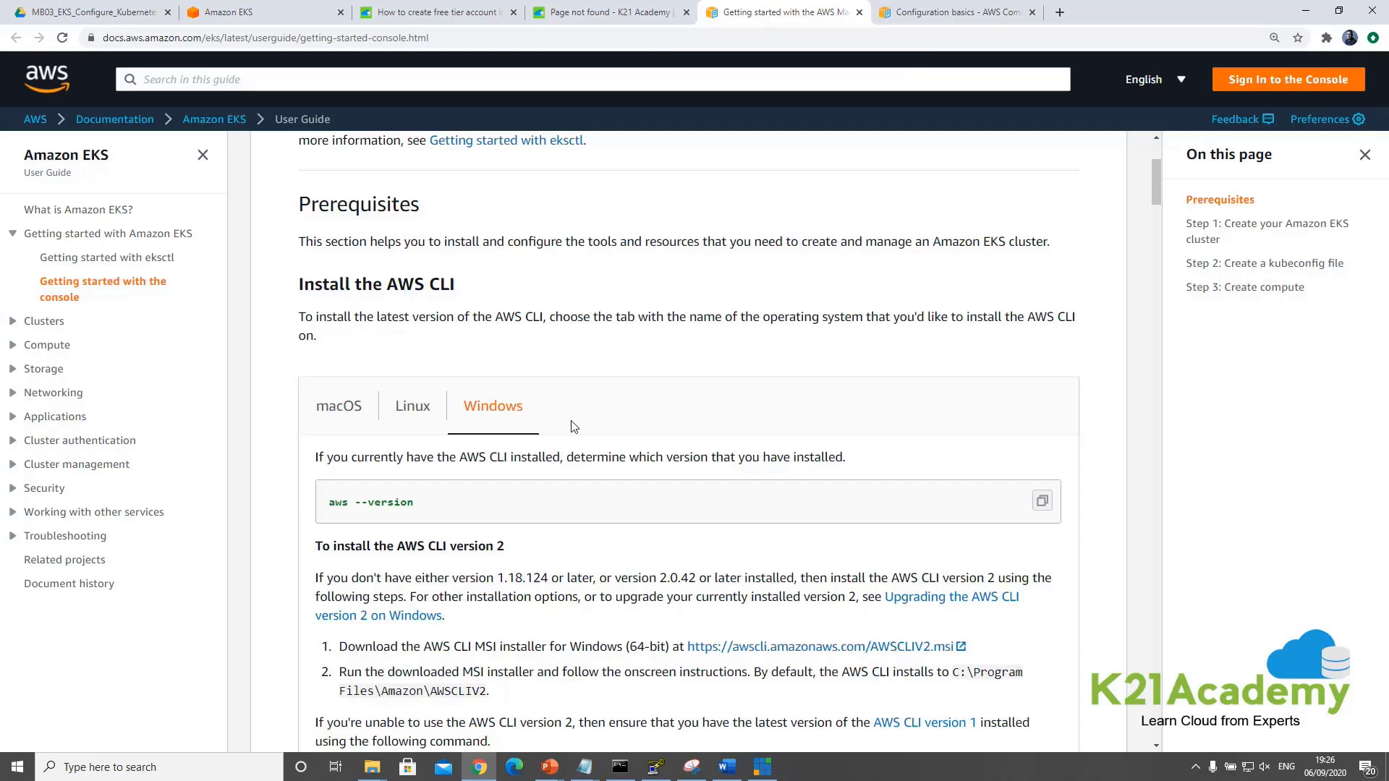
click(340, 418)
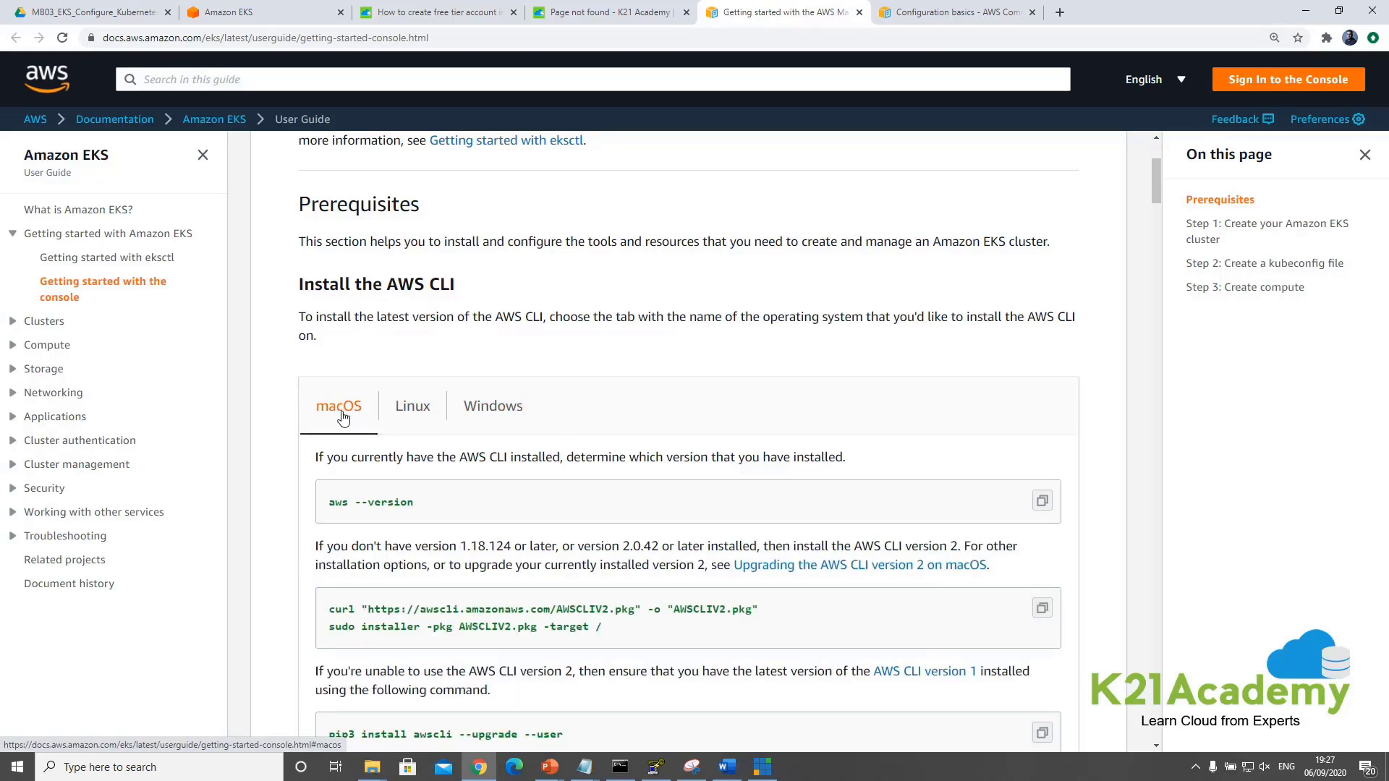
scroll(340, 418, down, 2)
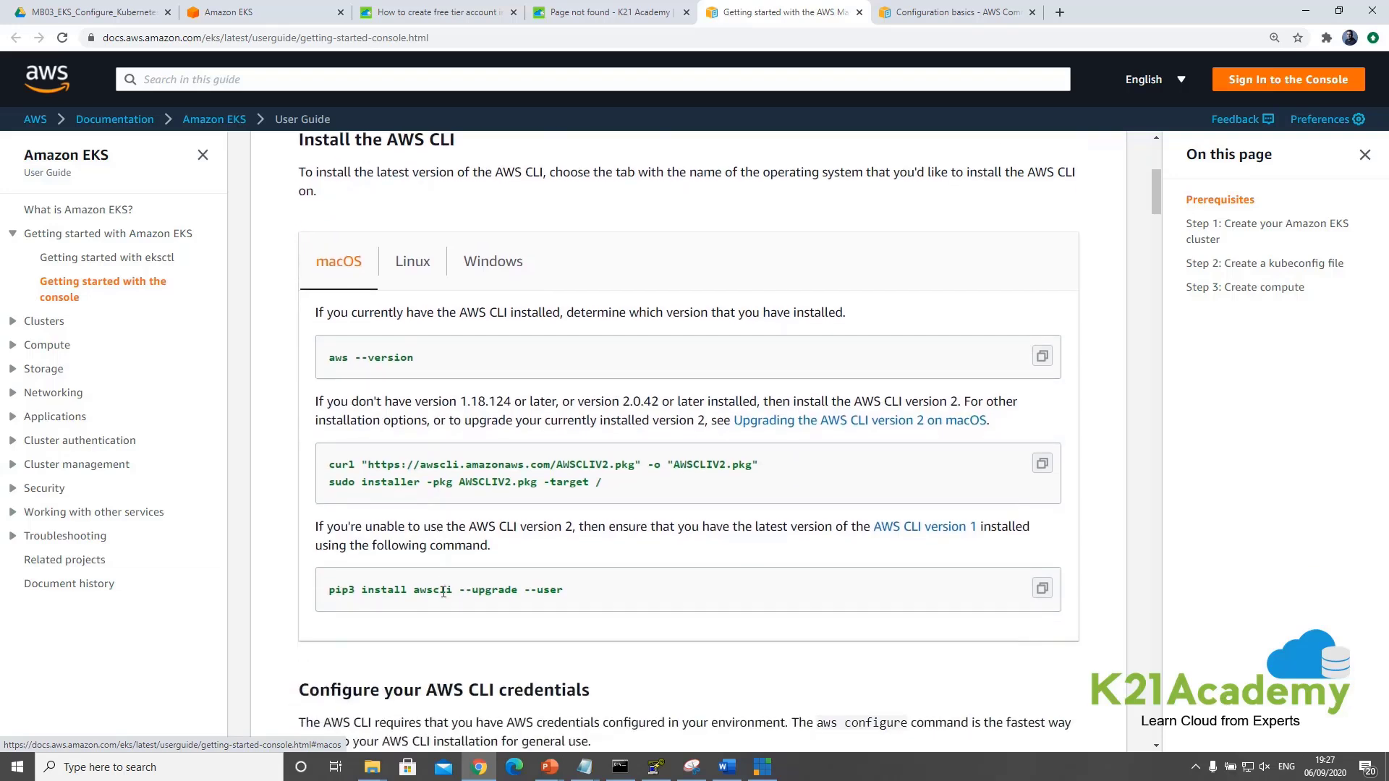
click(411, 269)
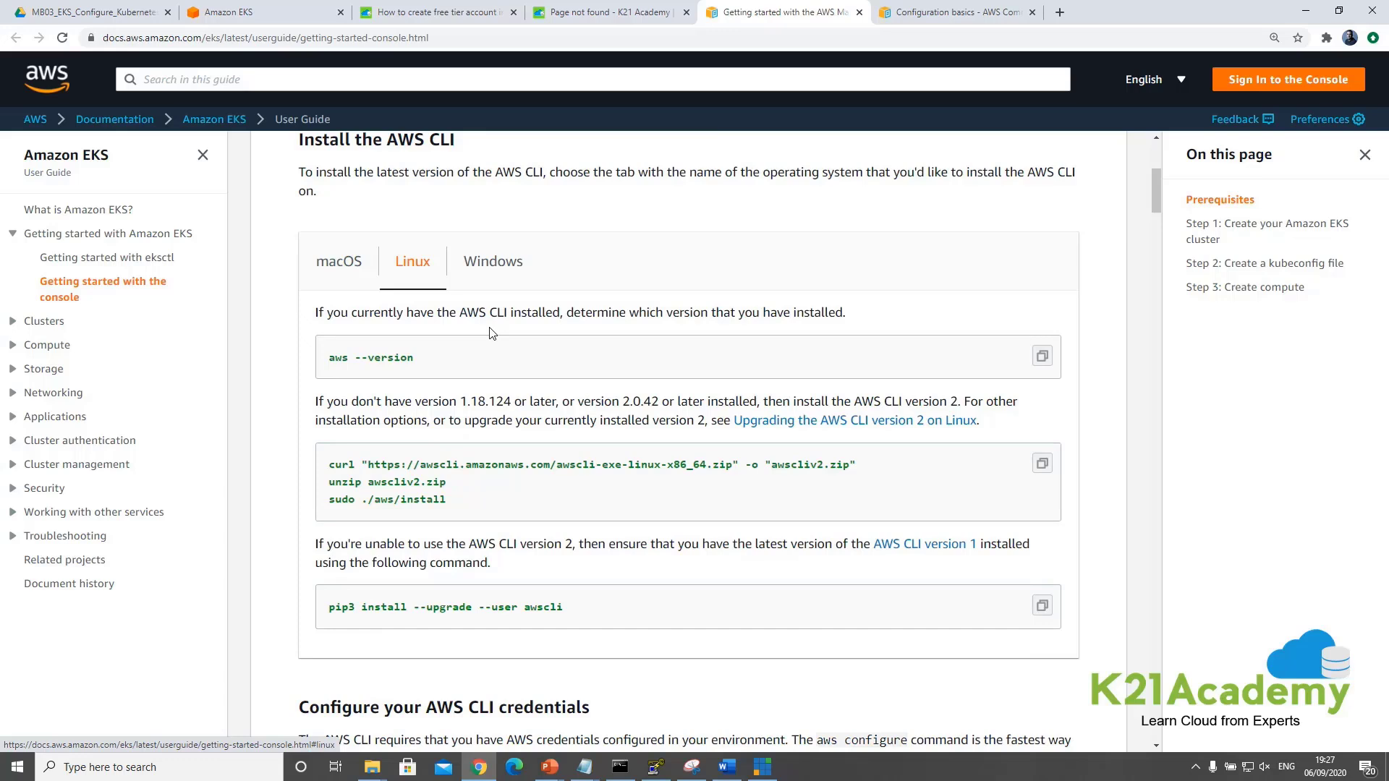
click(492, 269)
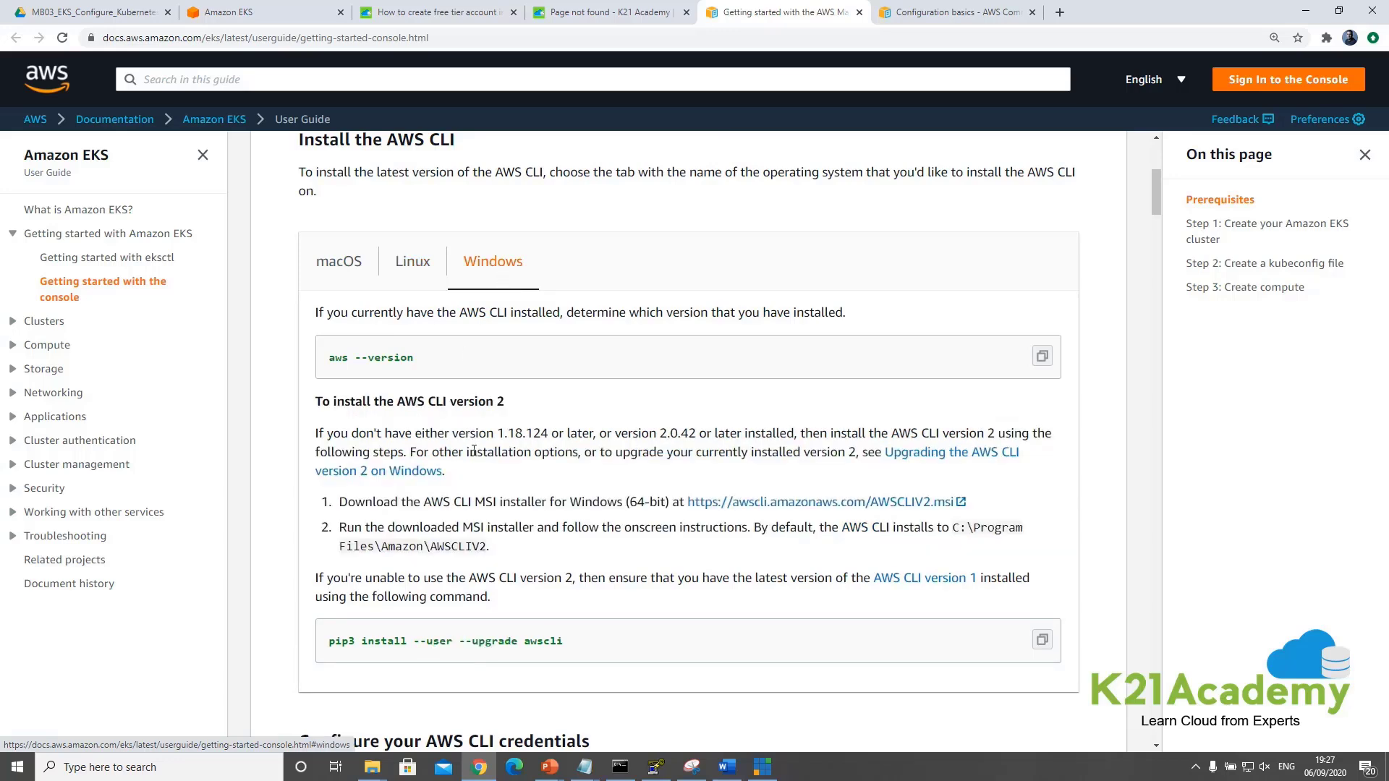
Check the Windows AWS CLI instructions for the version command, the MSI installer download and the minimum required version, without saving the installer
drag(341, 358, 413, 357)
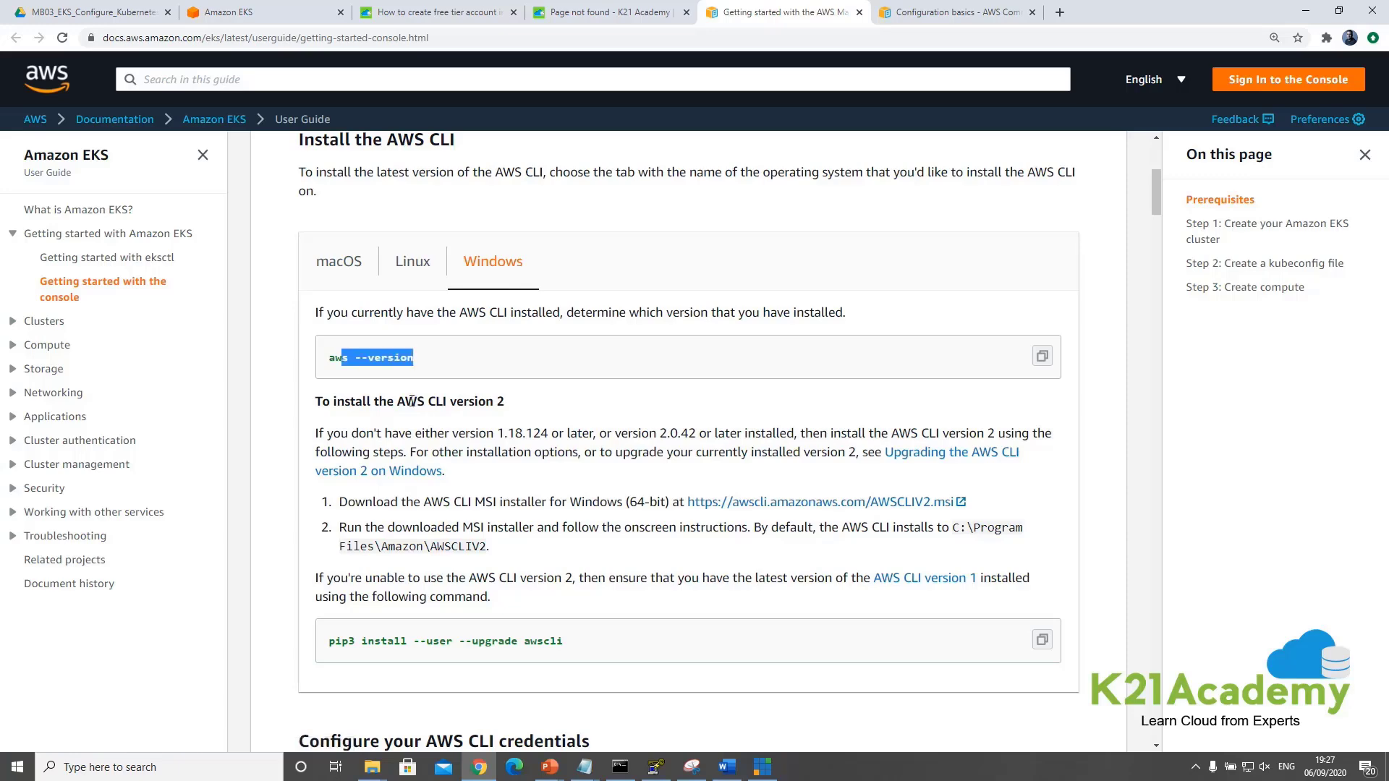
click(361, 356)
scroll(361, 356, down, 1)
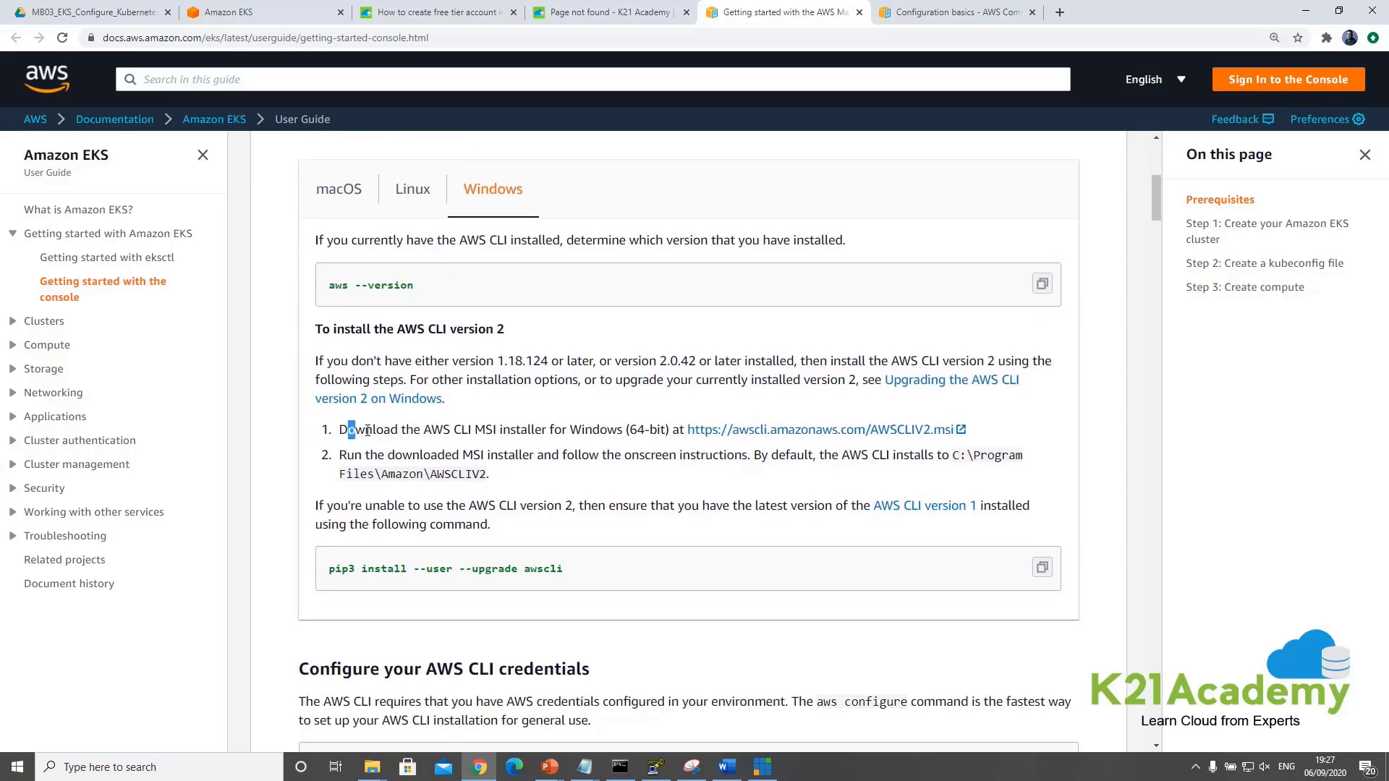
click(820, 429)
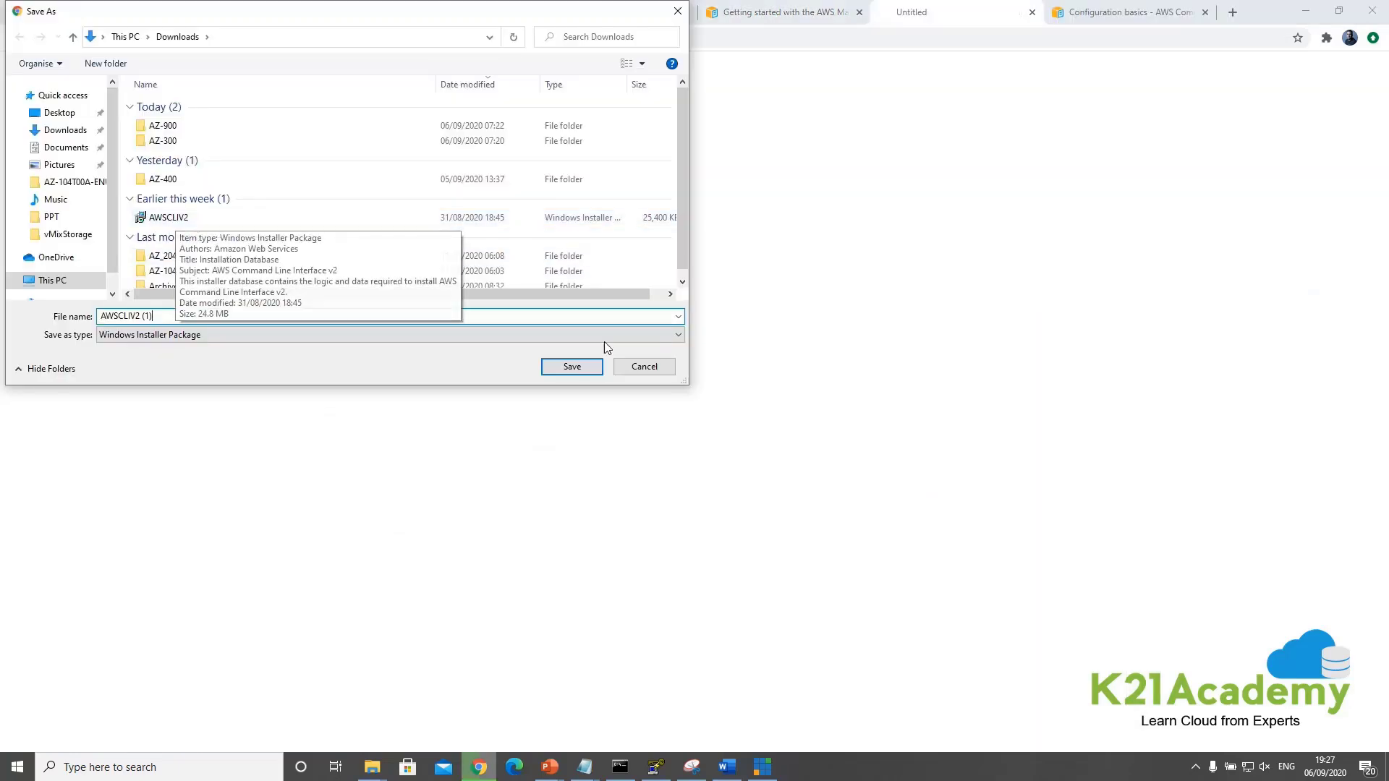
click(641, 366)
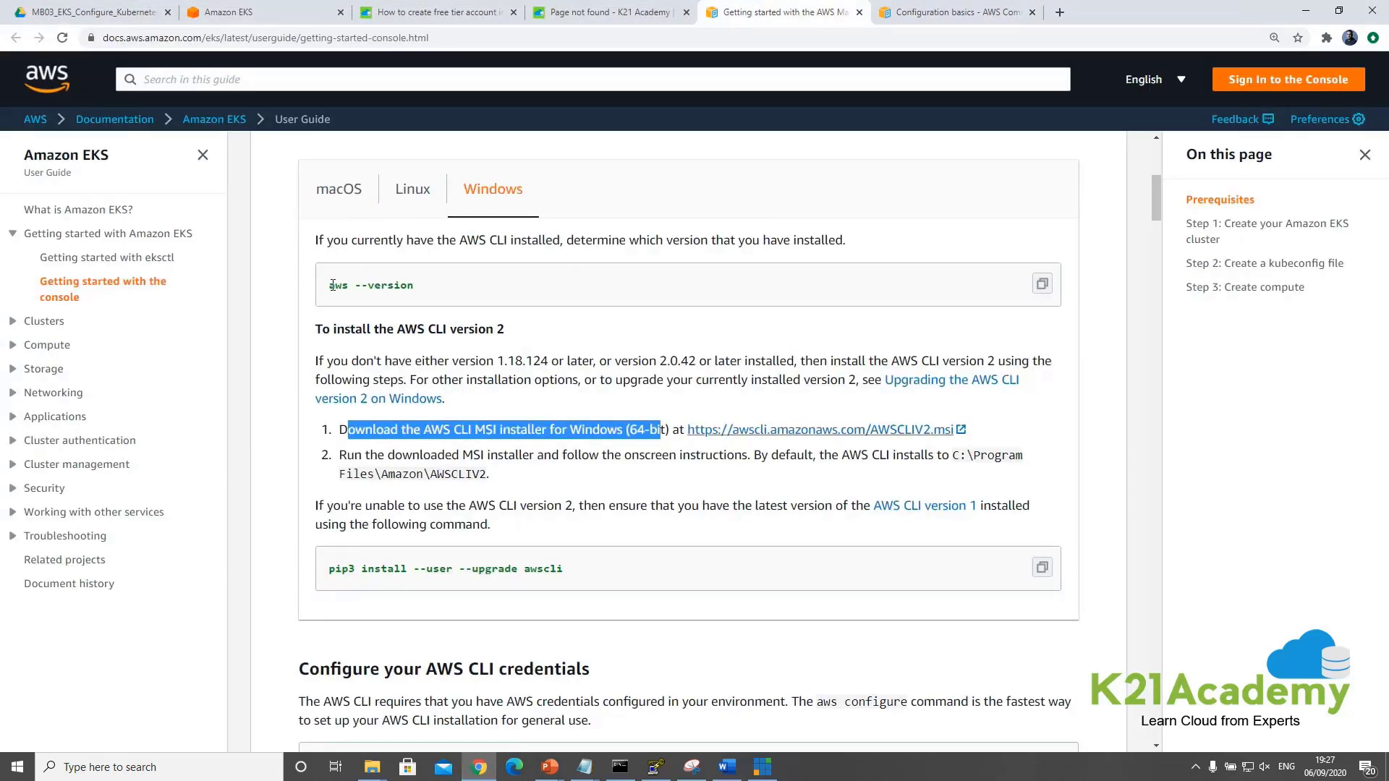
drag(331, 285, 417, 291)
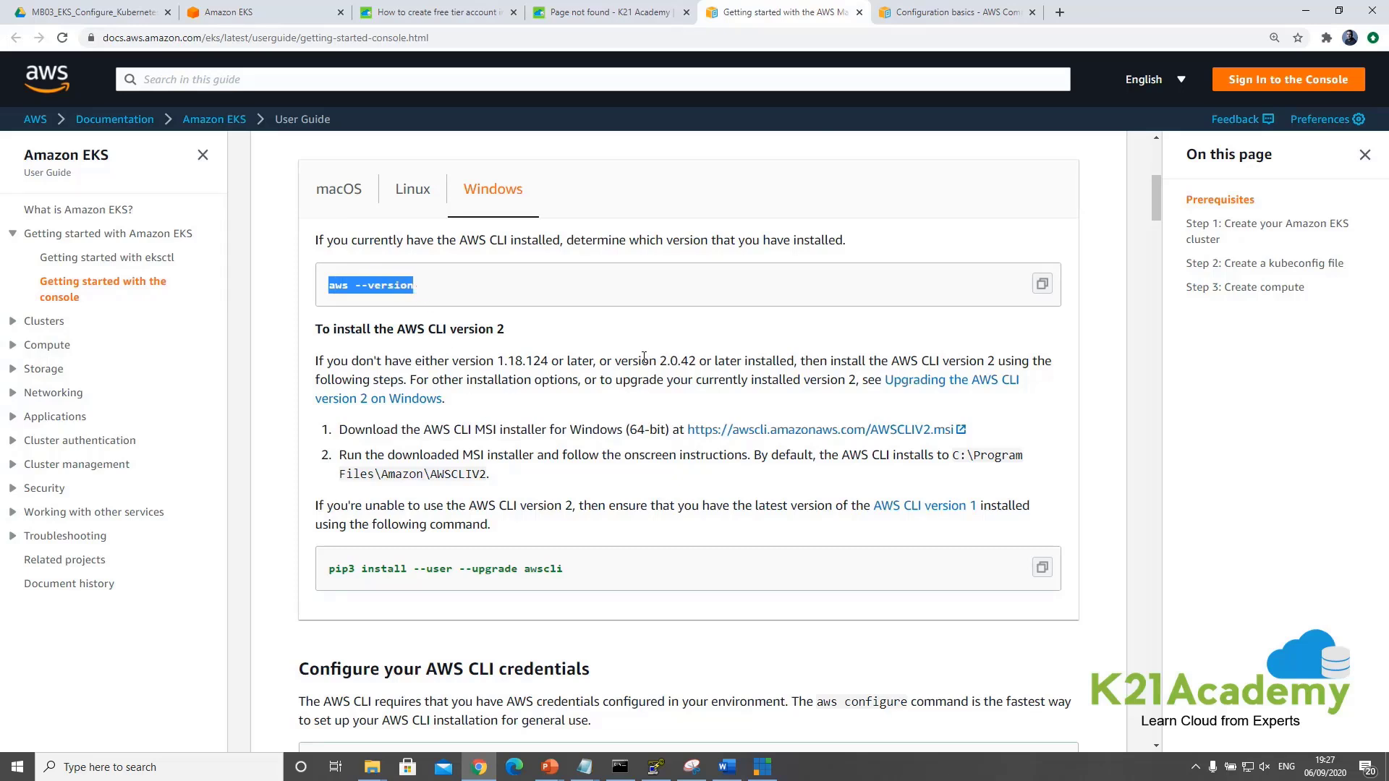
drag(667, 359, 697, 359)
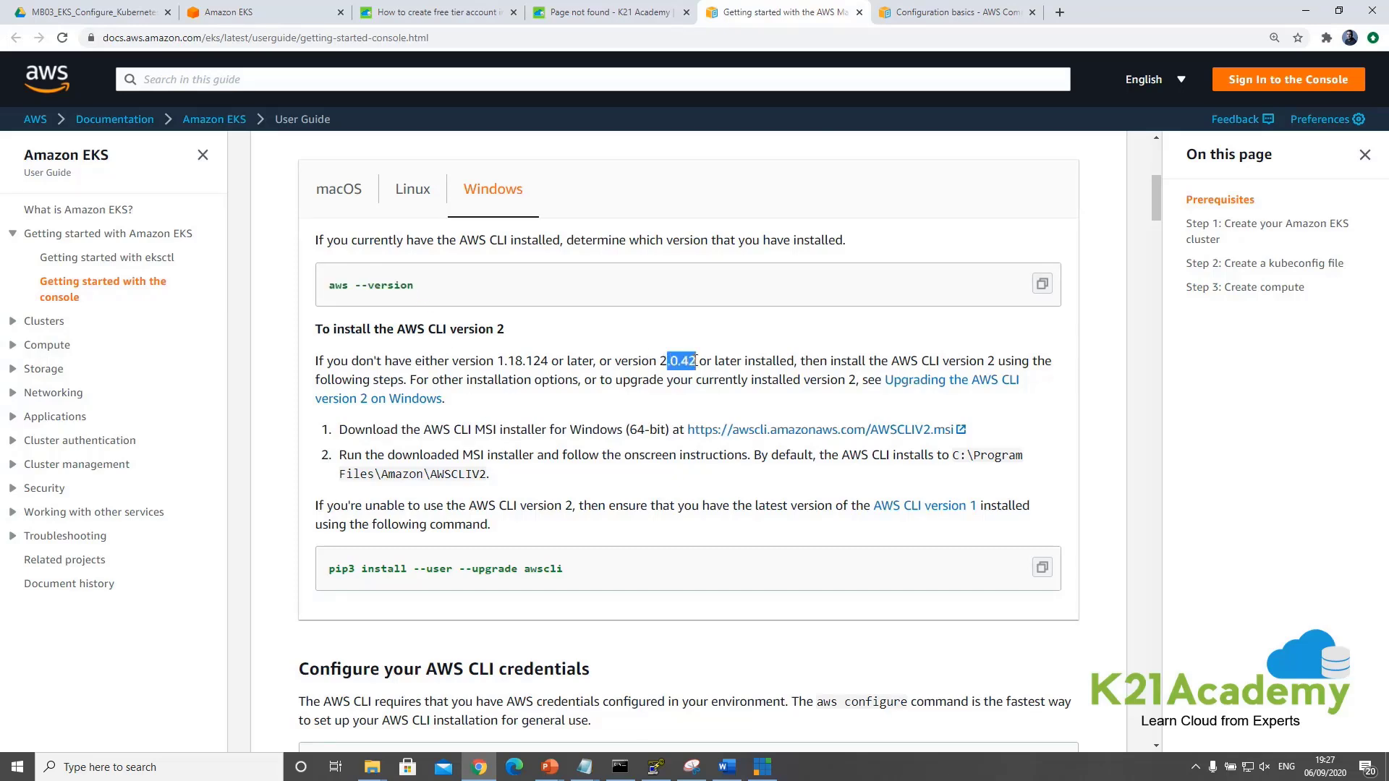
Run aws --version in a Command Prompt and compare the installed AWS CLI version with the documentation's minimum version
click(120, 761)
text(cmd)
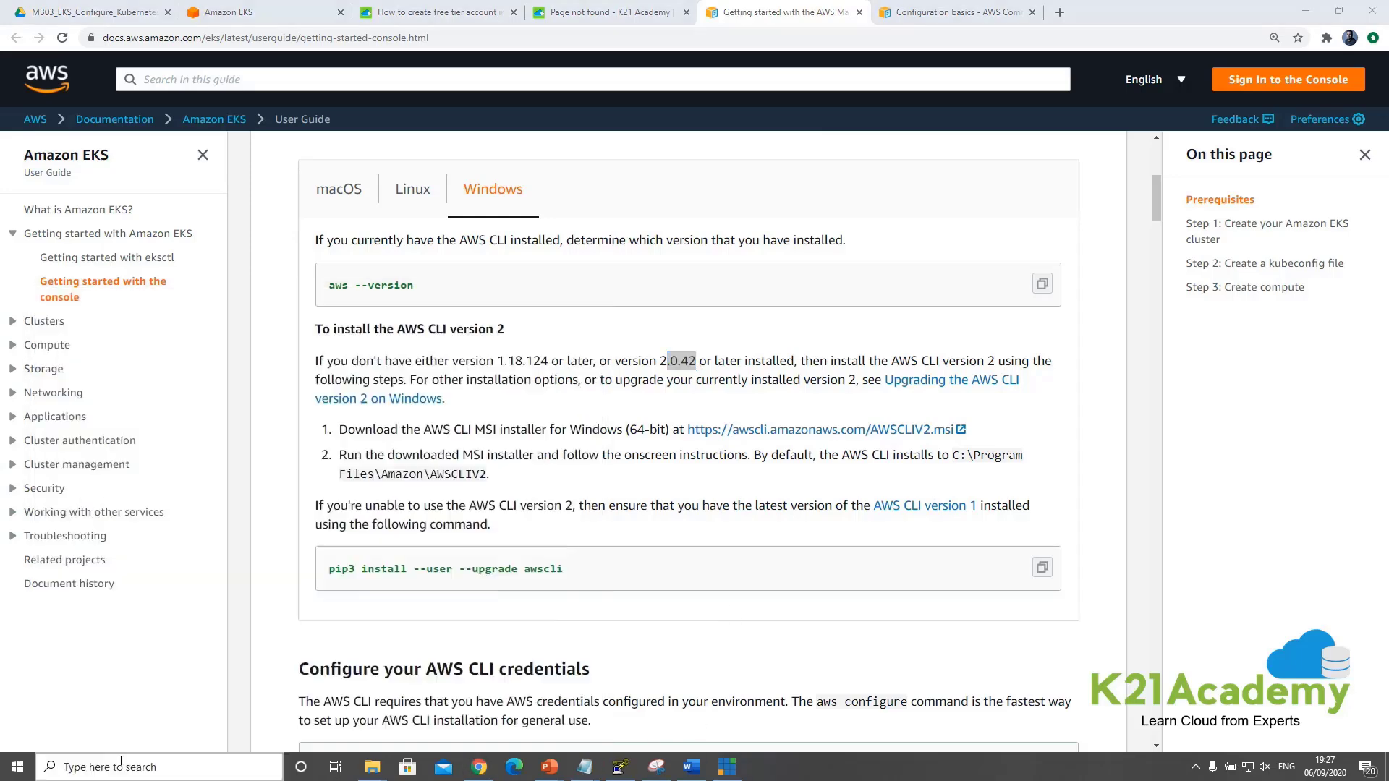
key(Return)
drag(301, 34, 666, 316)
click(654, 396)
text(aws --)
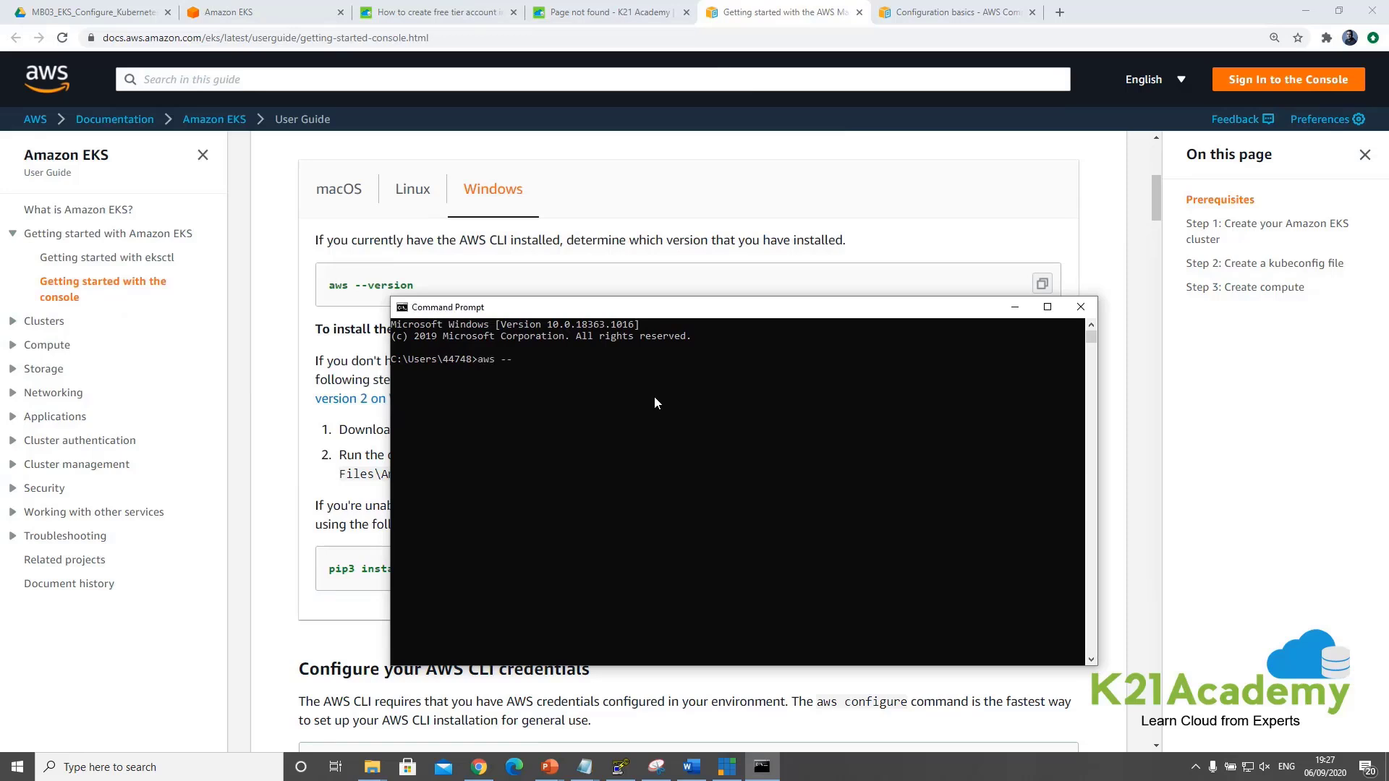
text(version)
key(Return)
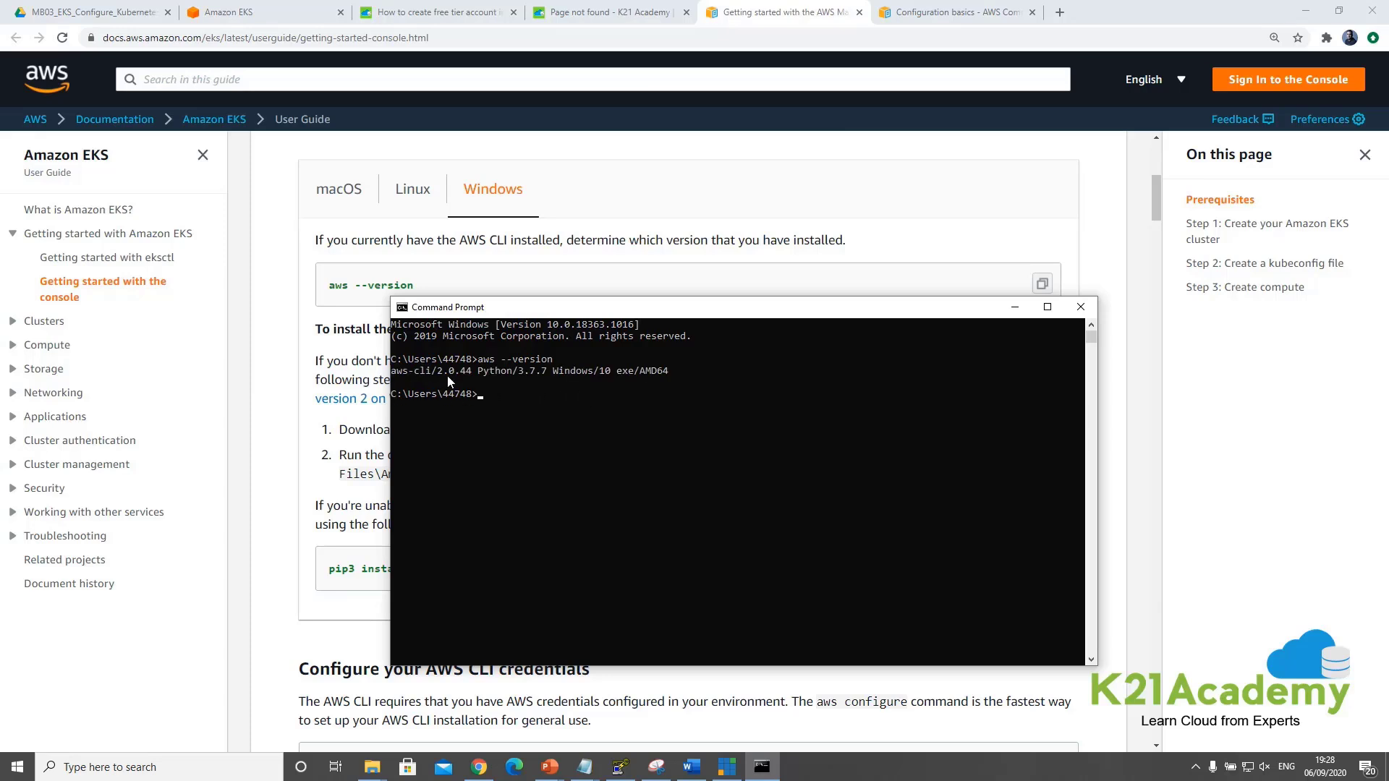
drag(437, 371, 472, 373)
click(326, 441)
drag(662, 360, 697, 361)
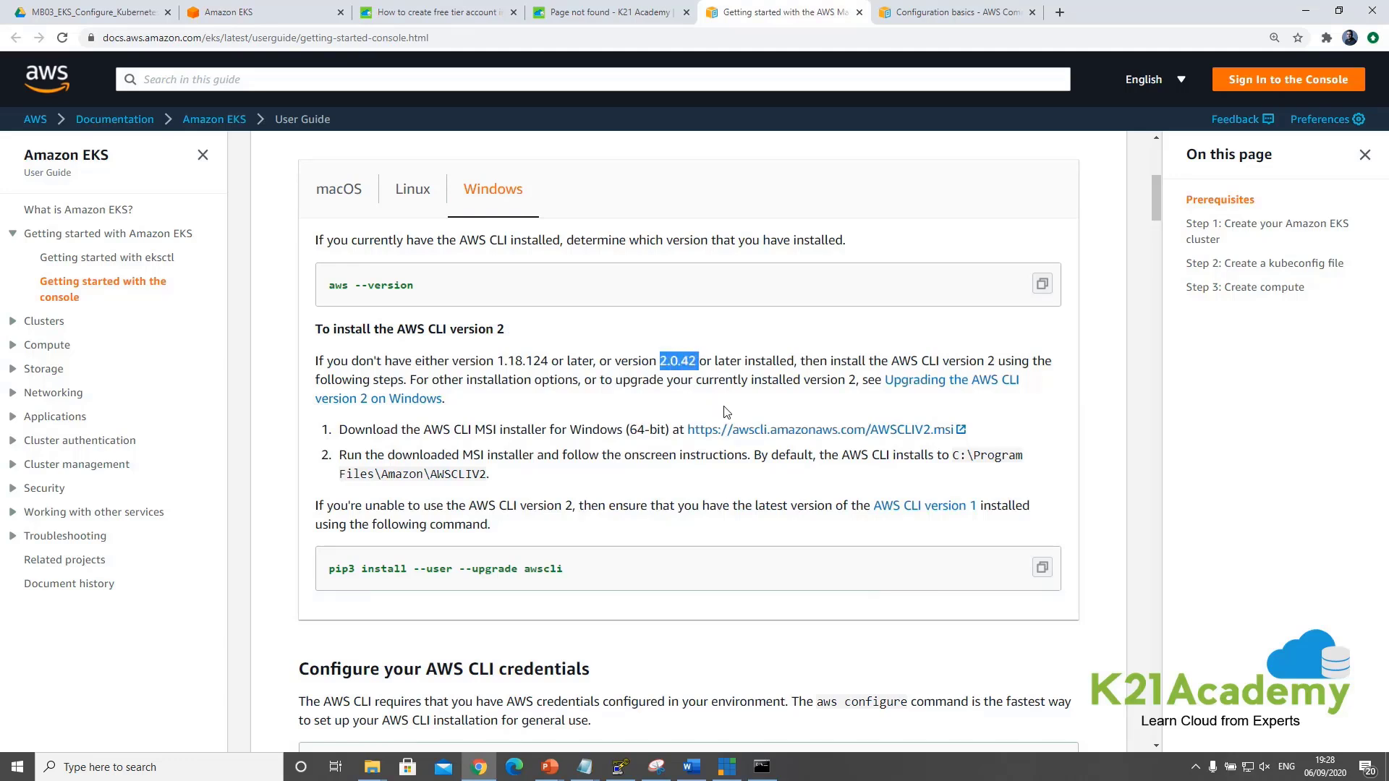
Read the documentation's aws configure example for the access key ID and secret access key it requires
scroll(720, 406, down, 1)
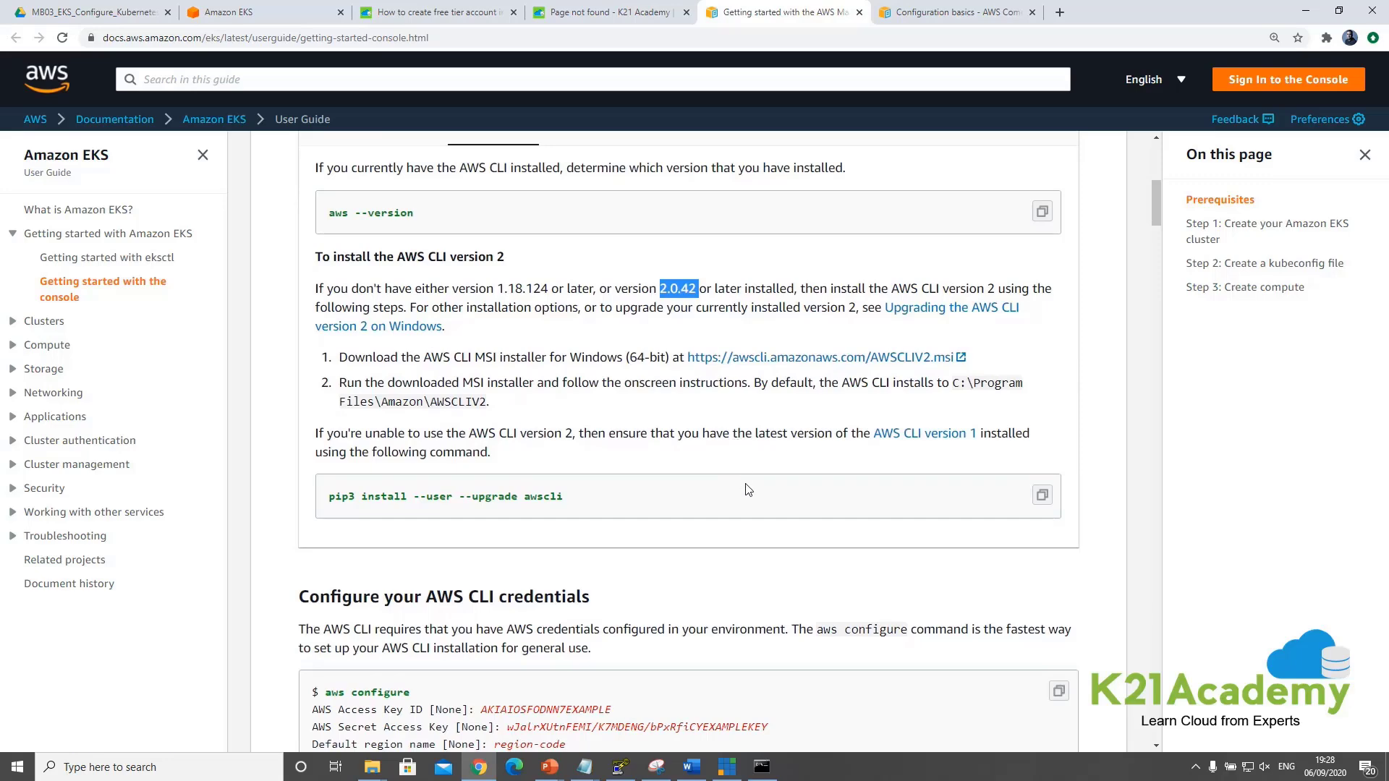
scroll(748, 490, down, 1)
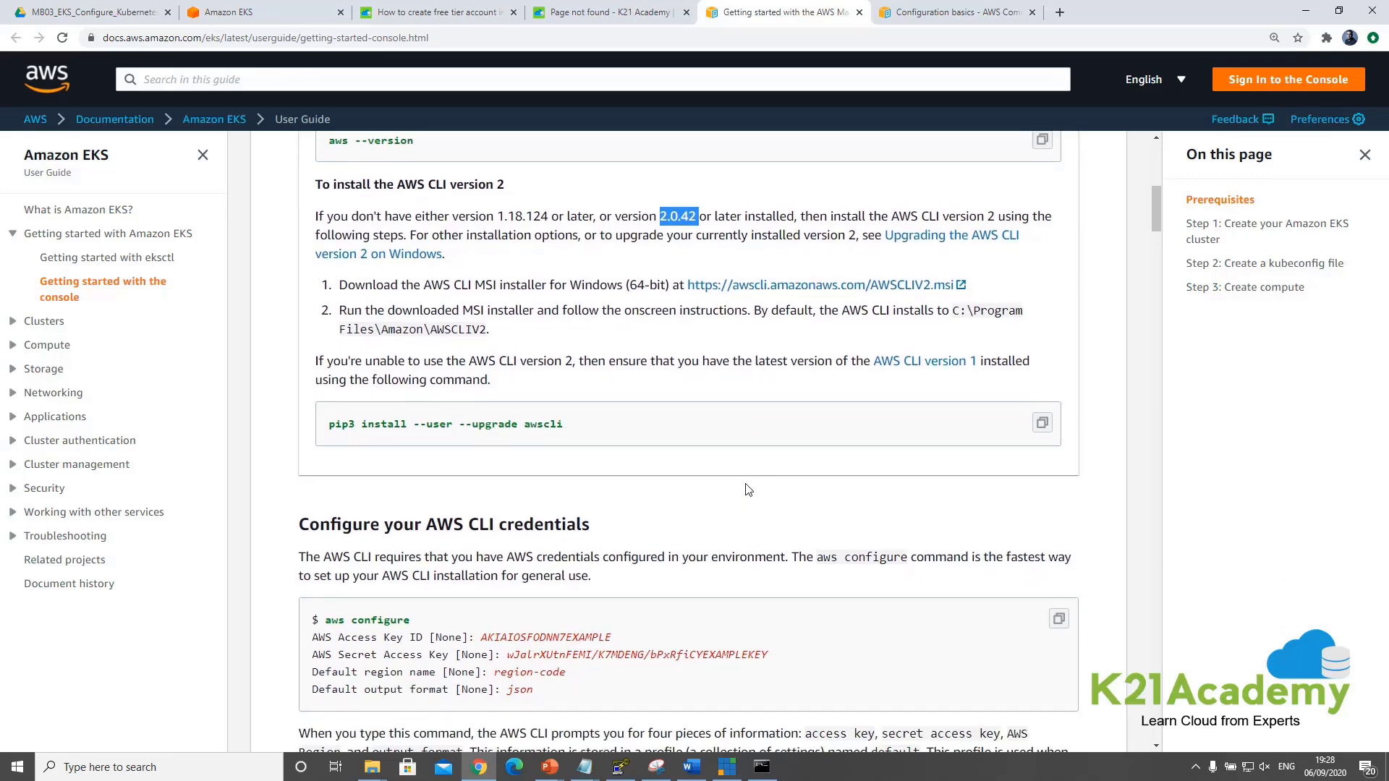
scroll(748, 490, down, 2)
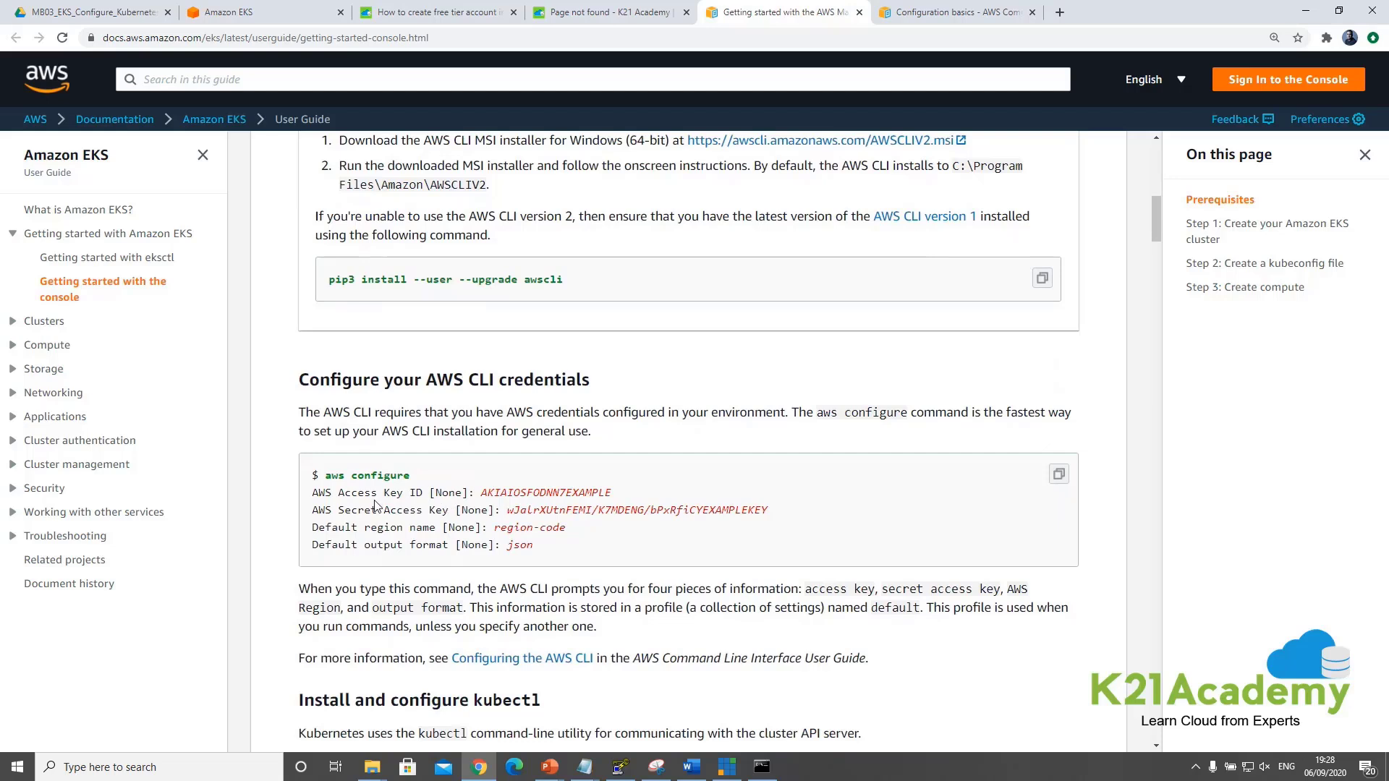
drag(357, 494, 432, 495)
drag(338, 510, 515, 511)
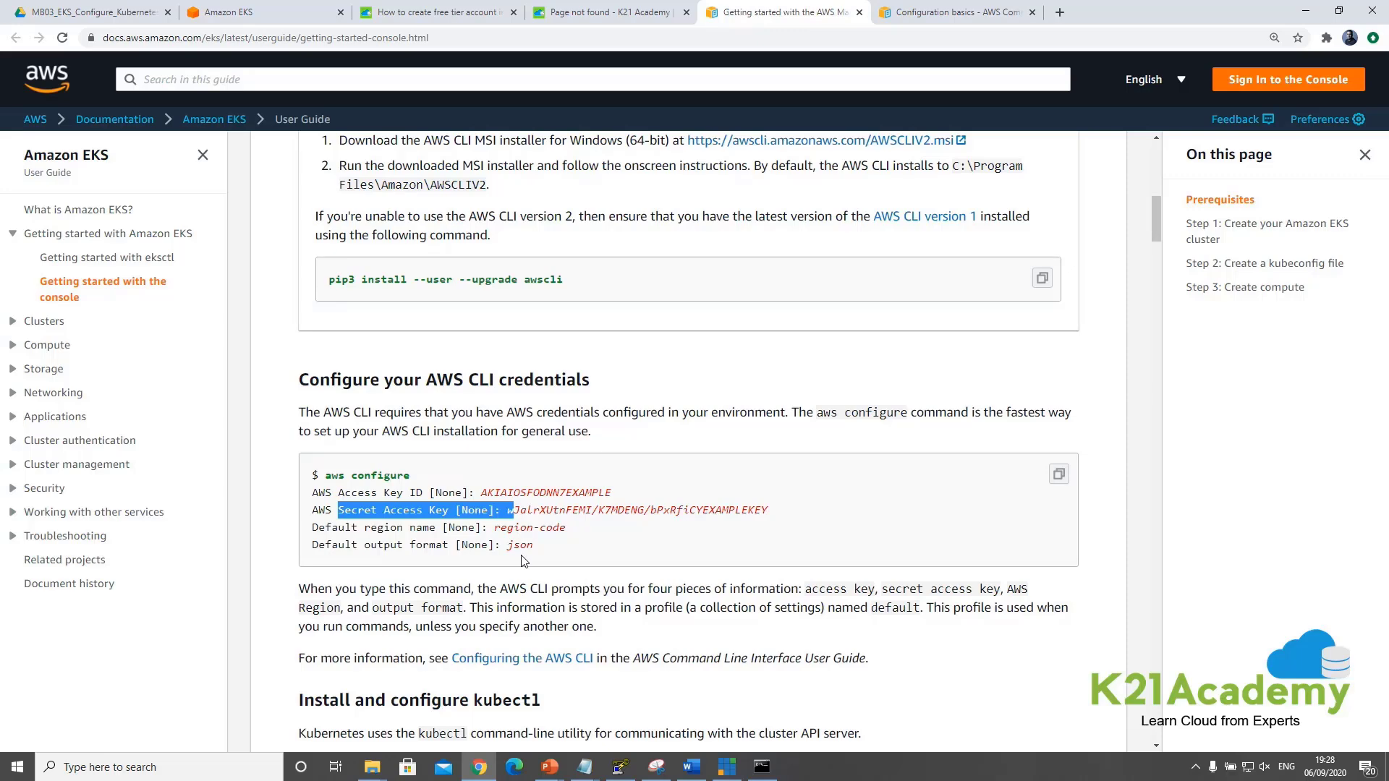
Back in the AWS console, open the IAM service's security credentials page and expand the root account's access keys section
click(231, 12)
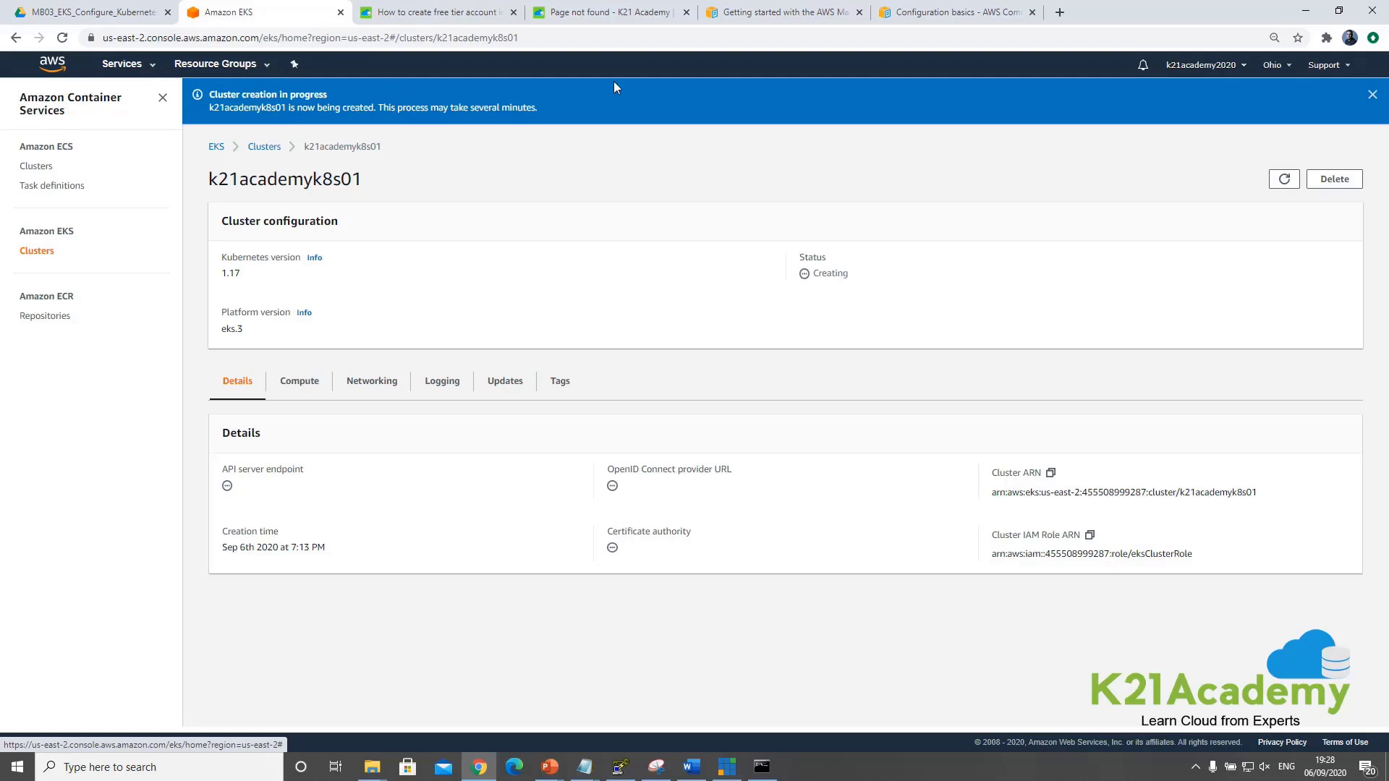
click(148, 67)
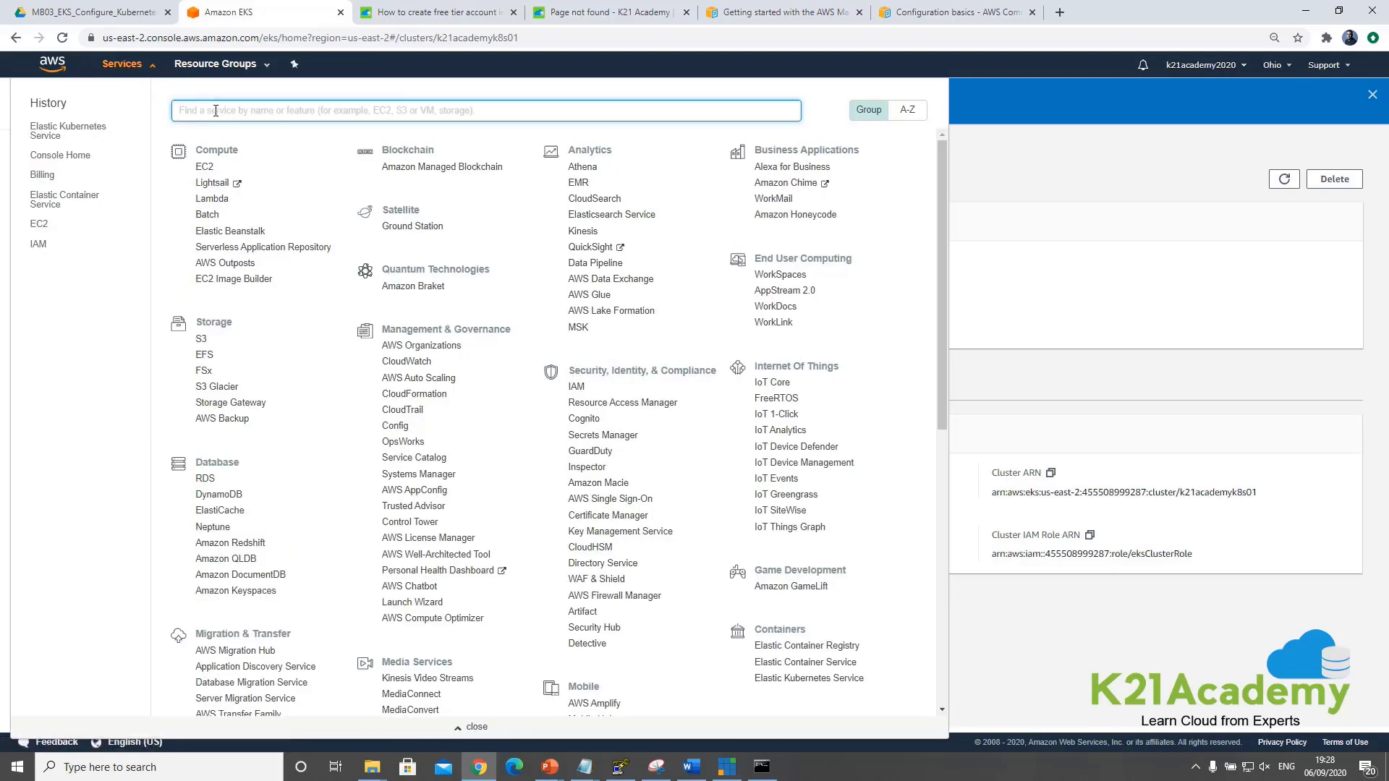
text(iam)
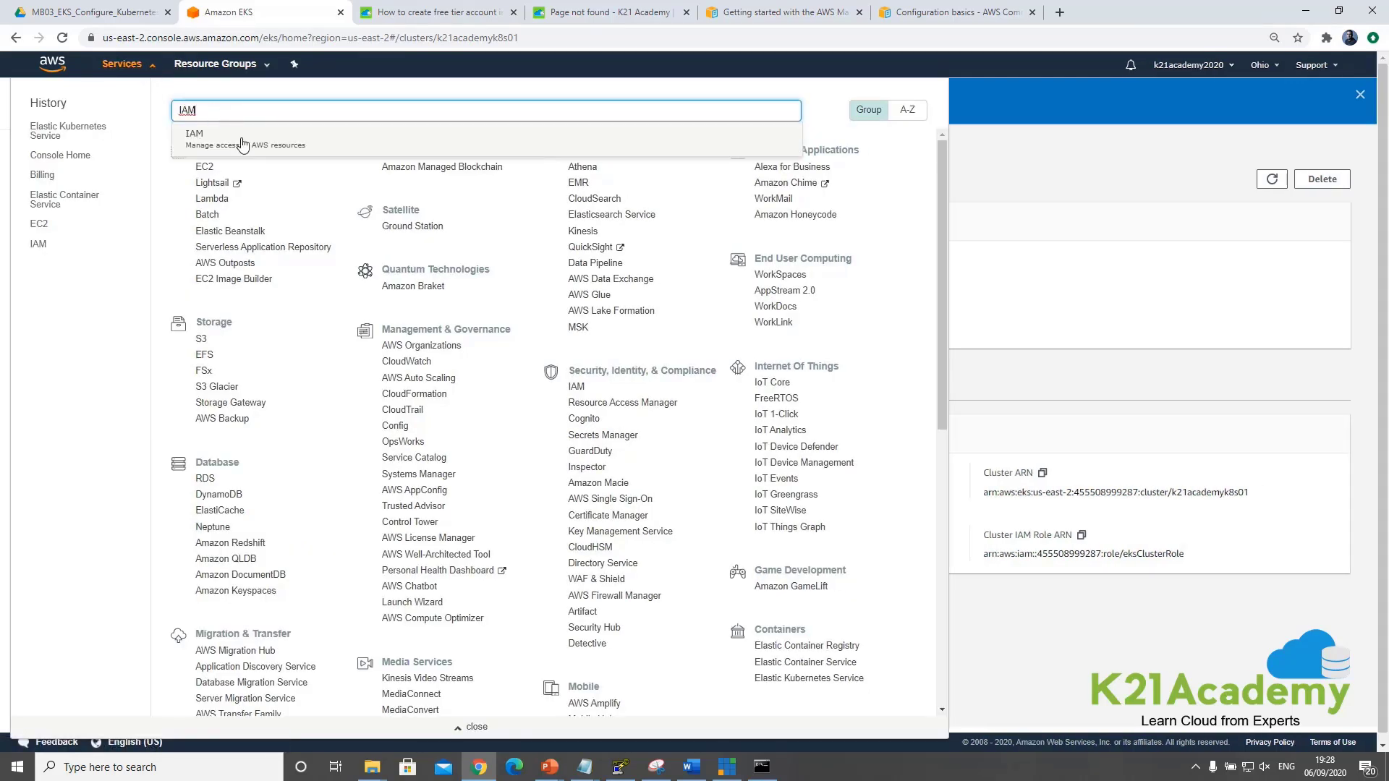
click(241, 143)
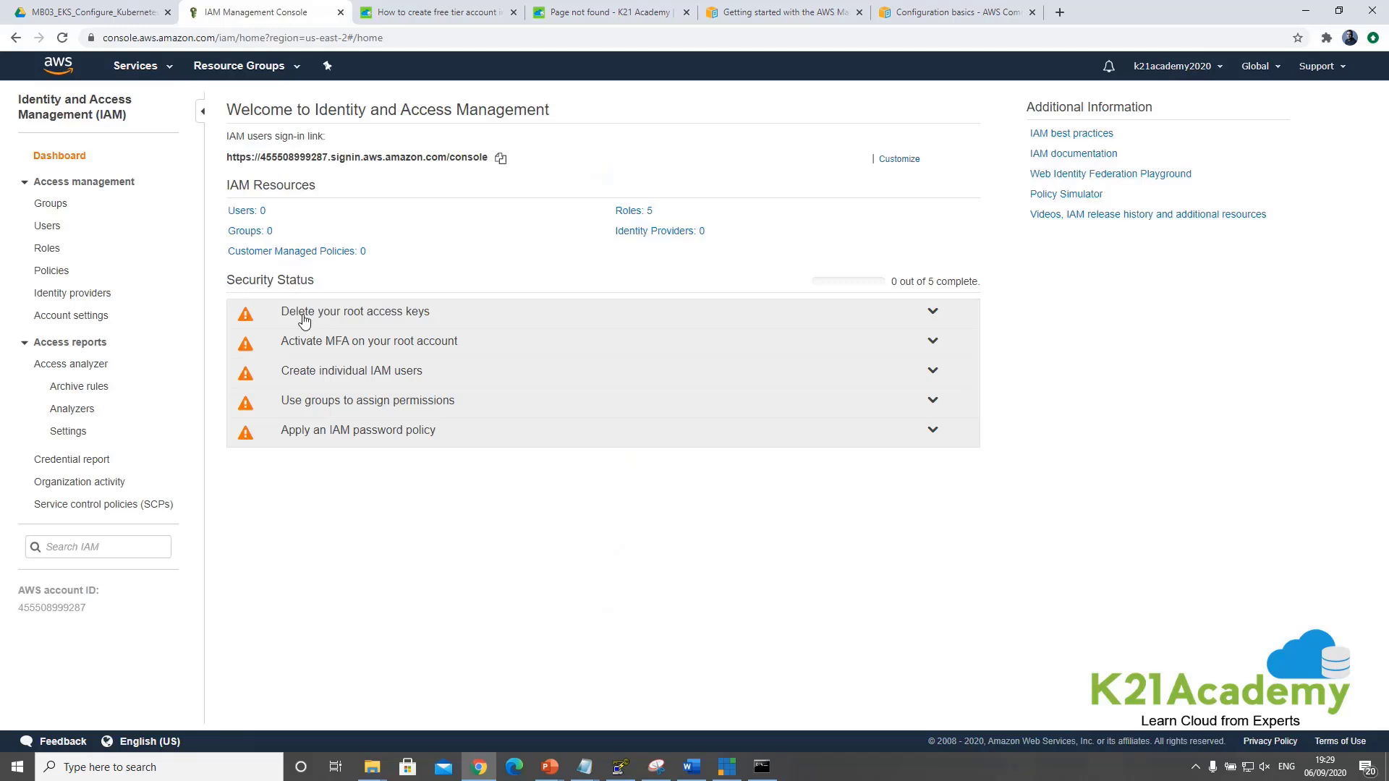
click(932, 313)
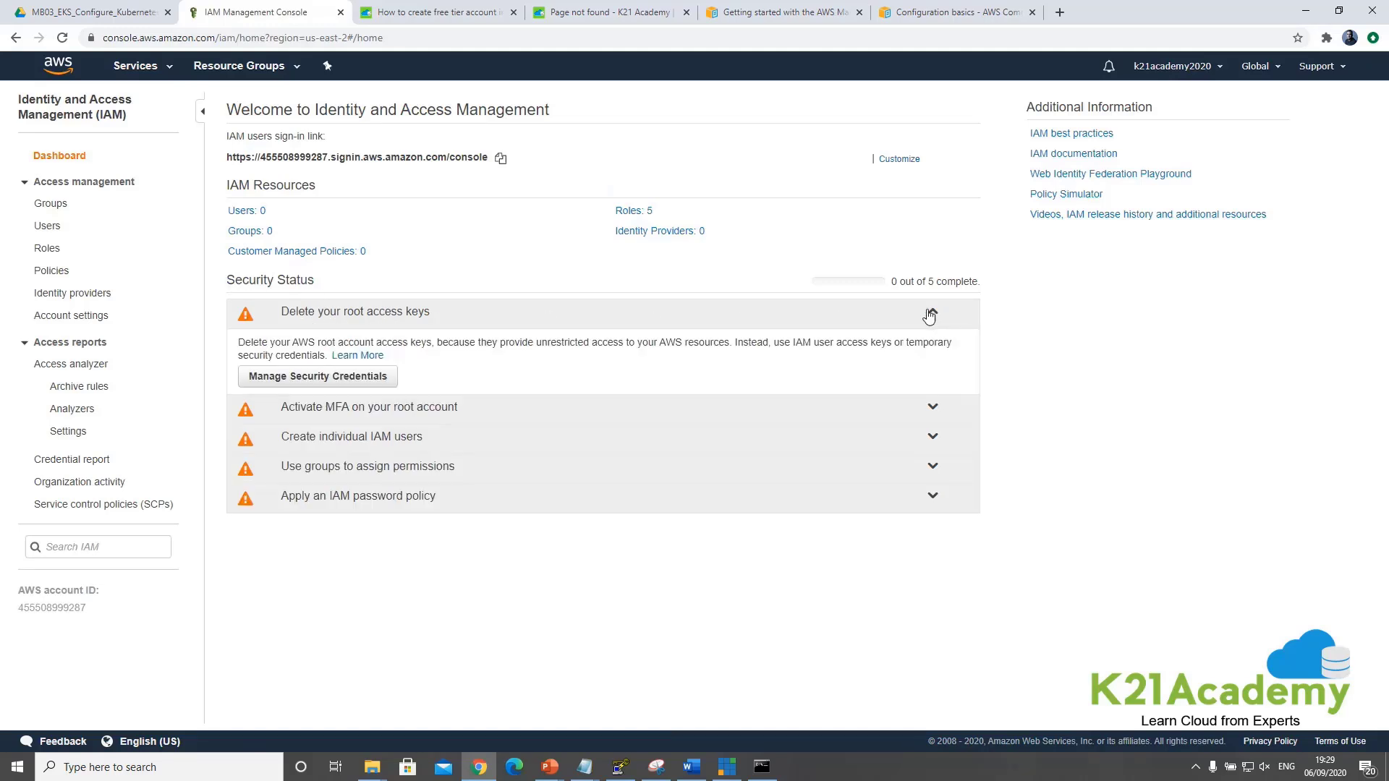
click(328, 384)
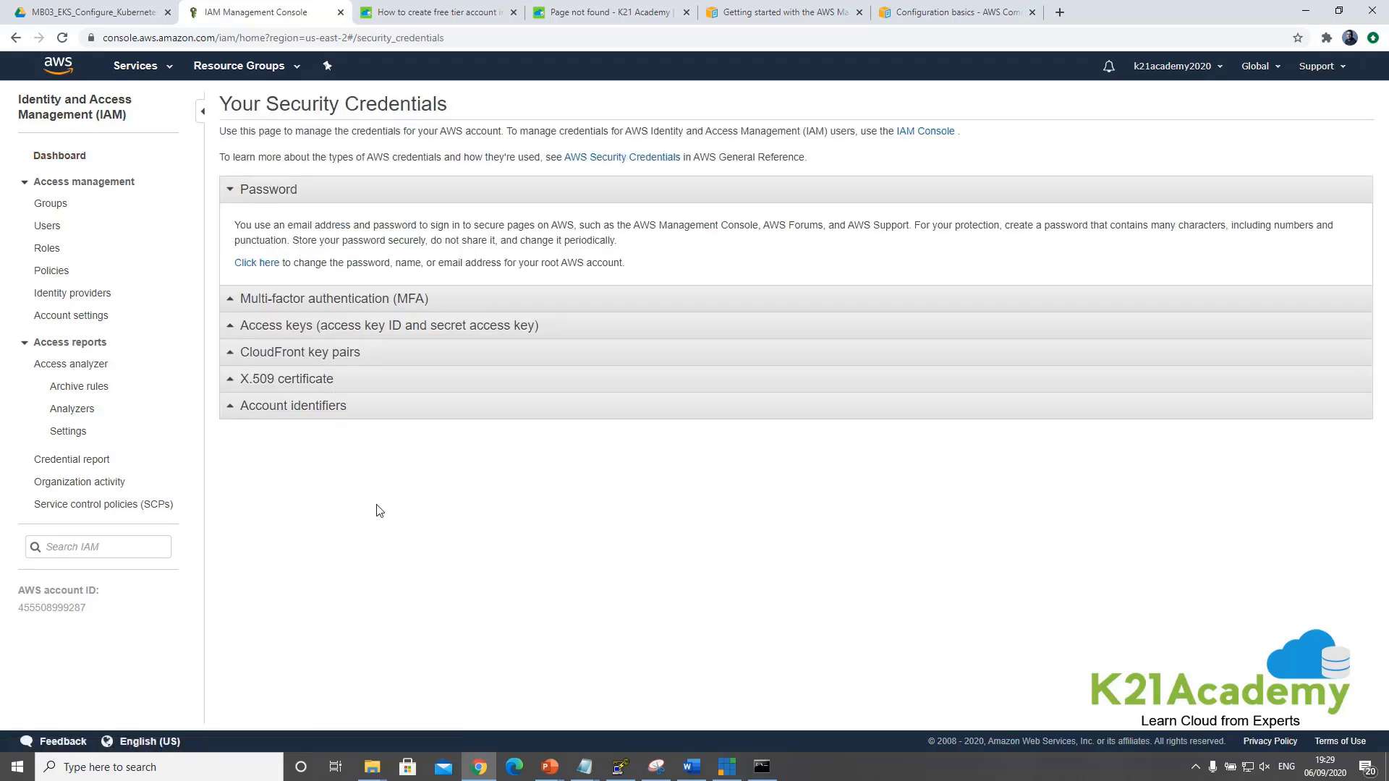
click(233, 329)
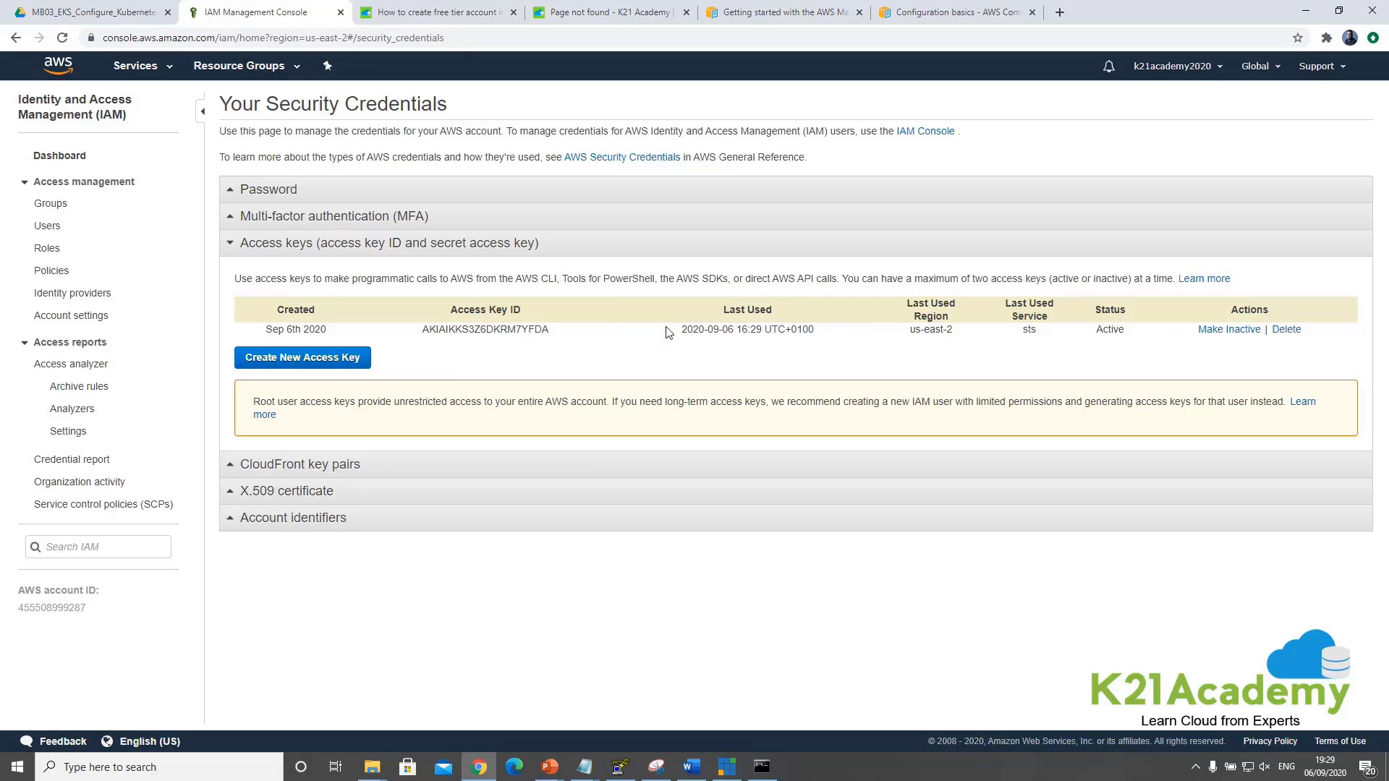
Delete the root account's existing access key and create a new access key
click(1284, 331)
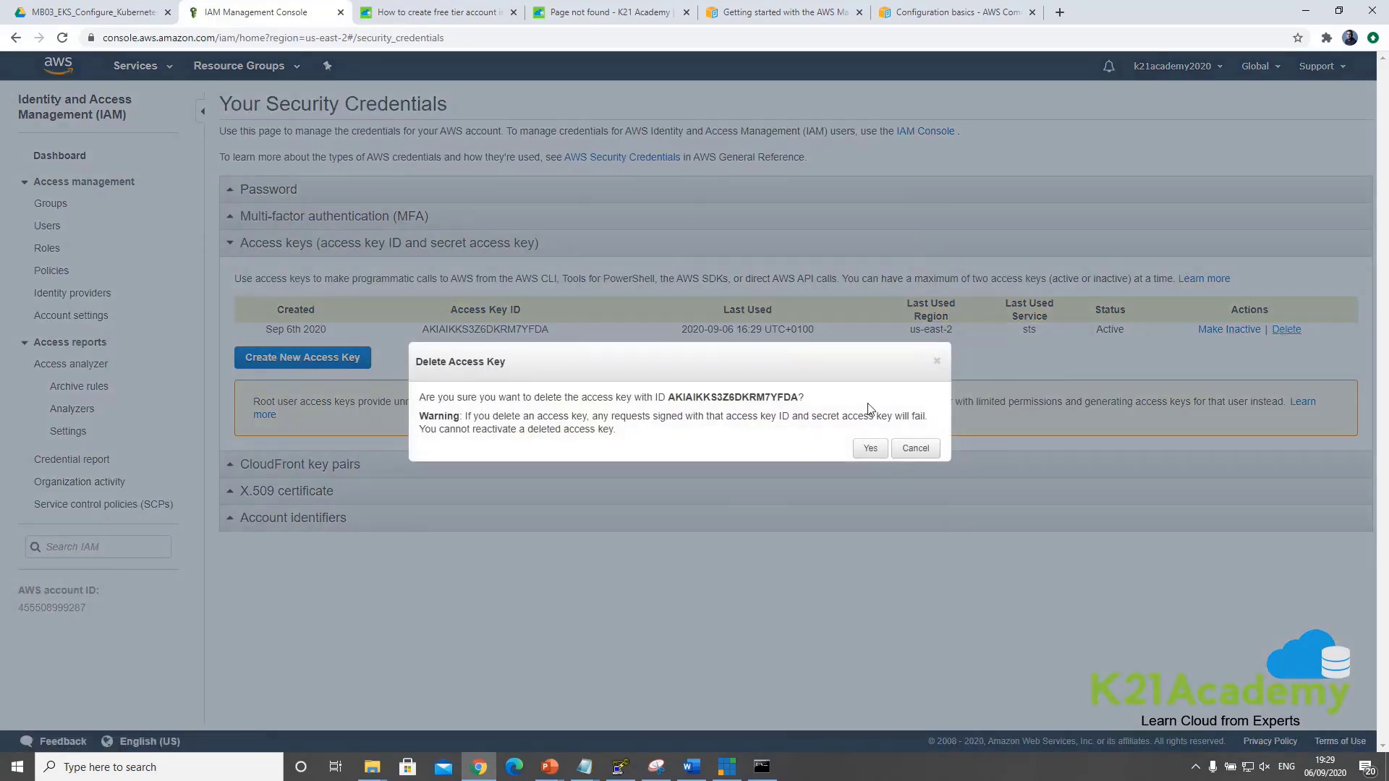
click(871, 449)
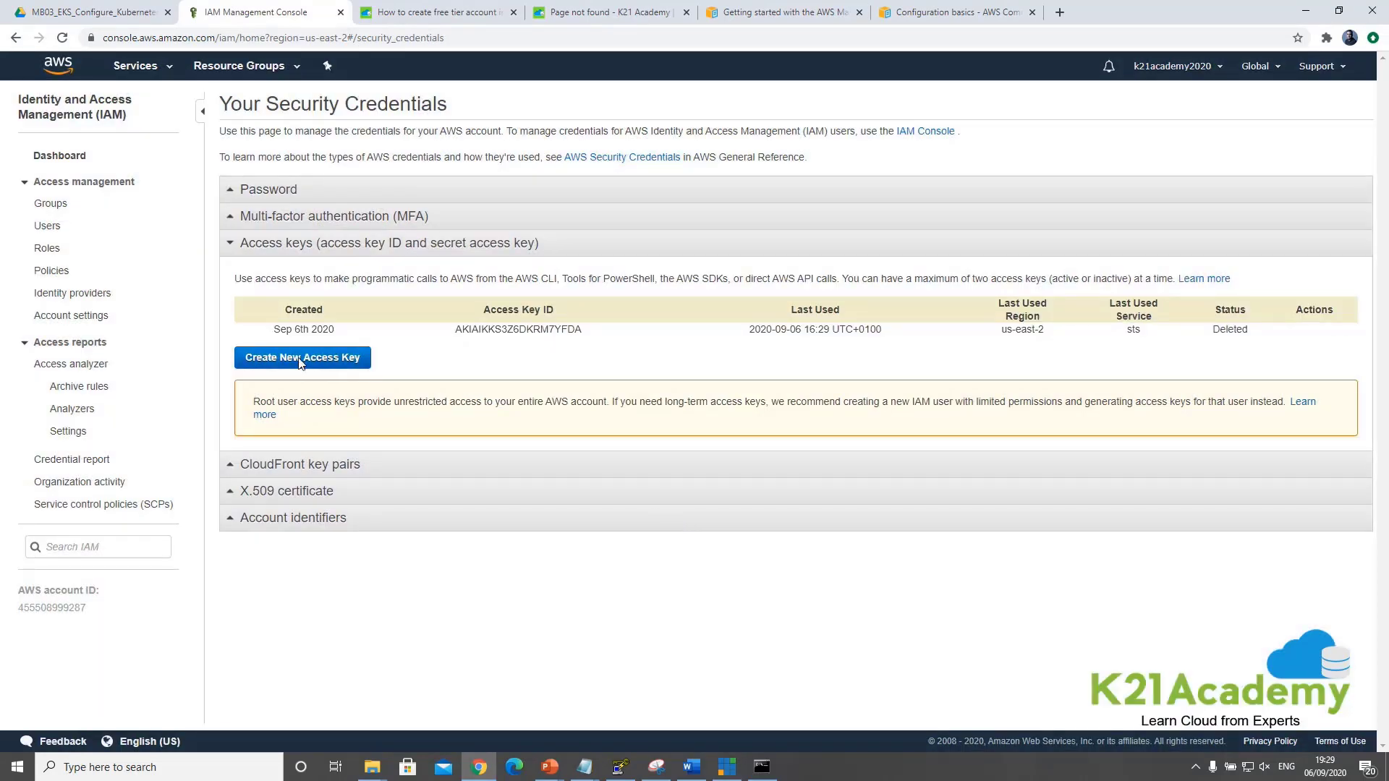
click(300, 361)
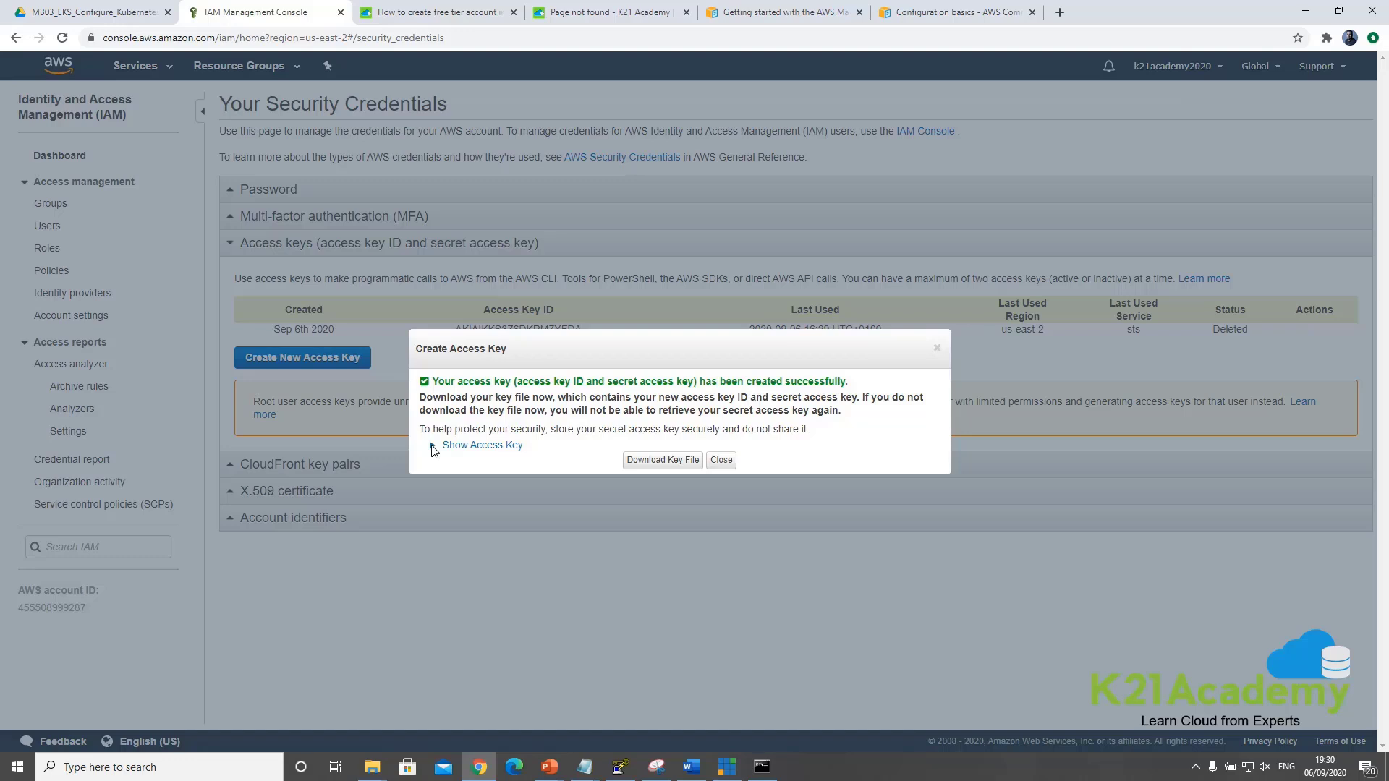
Recheck the documentation's credentials example for the secret access key, and run aws configure in the Command Prompt
key(ctrl+5)
drag(382, 497, 454, 514)
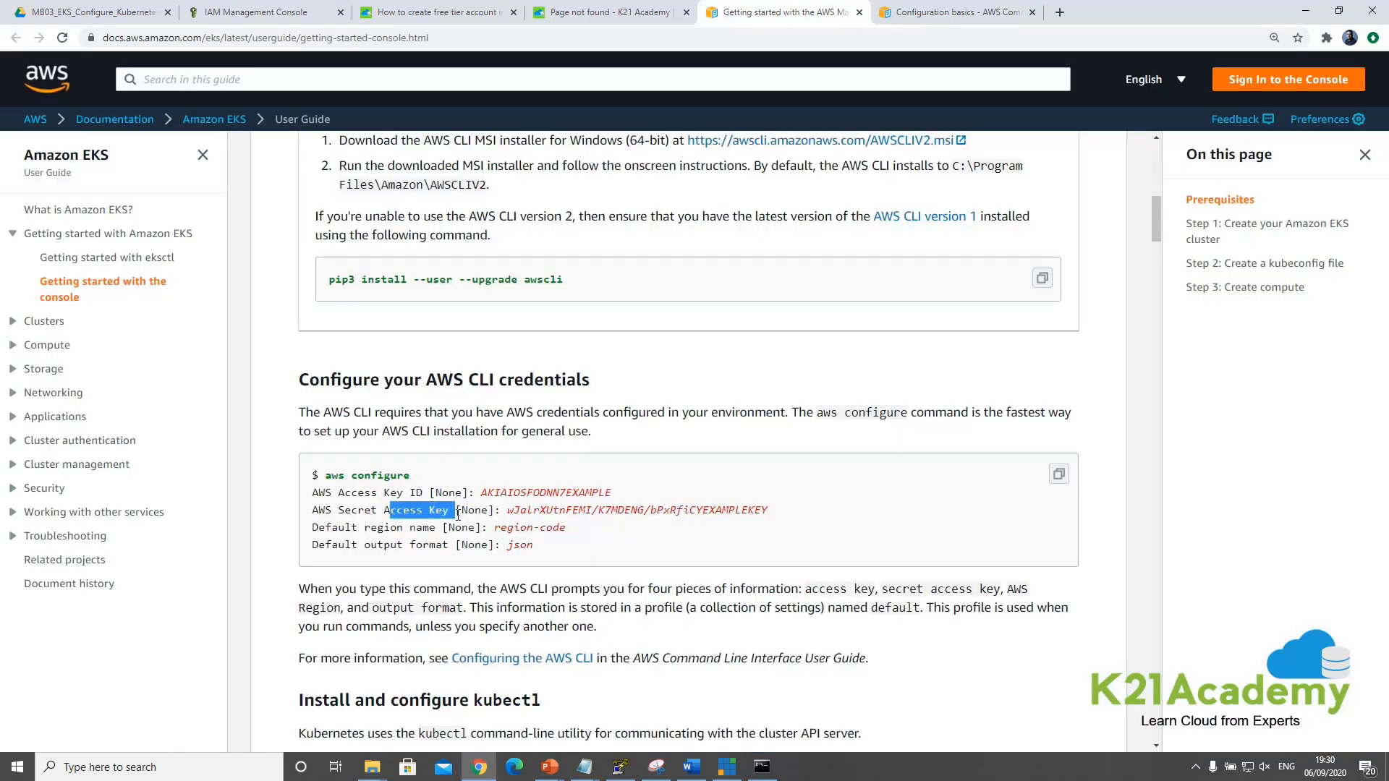
click(764, 769)
click(637, 521)
key(Up)
key(BackSpace)
key(BackSpace)
key(BackSpace)
key(BackSpace)
key(BackSpace)
key(BackSpace)
key(BackSpace)
key(BackSpace)
key(BackSpace)
text(configure)
key(Return)
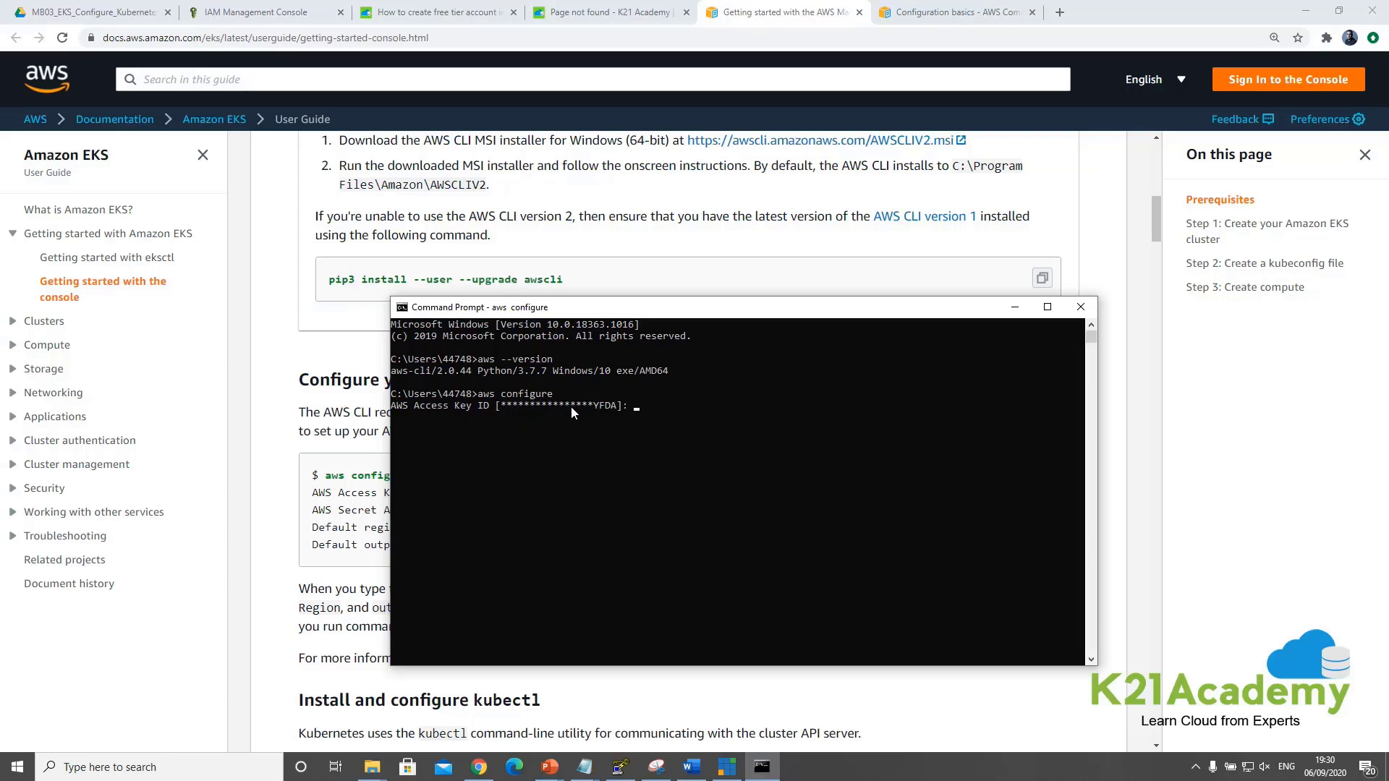
Enter the new AWS access key ID and secret access key, leaving the default region name and output format blank
right_click(656, 401)
key(Return)
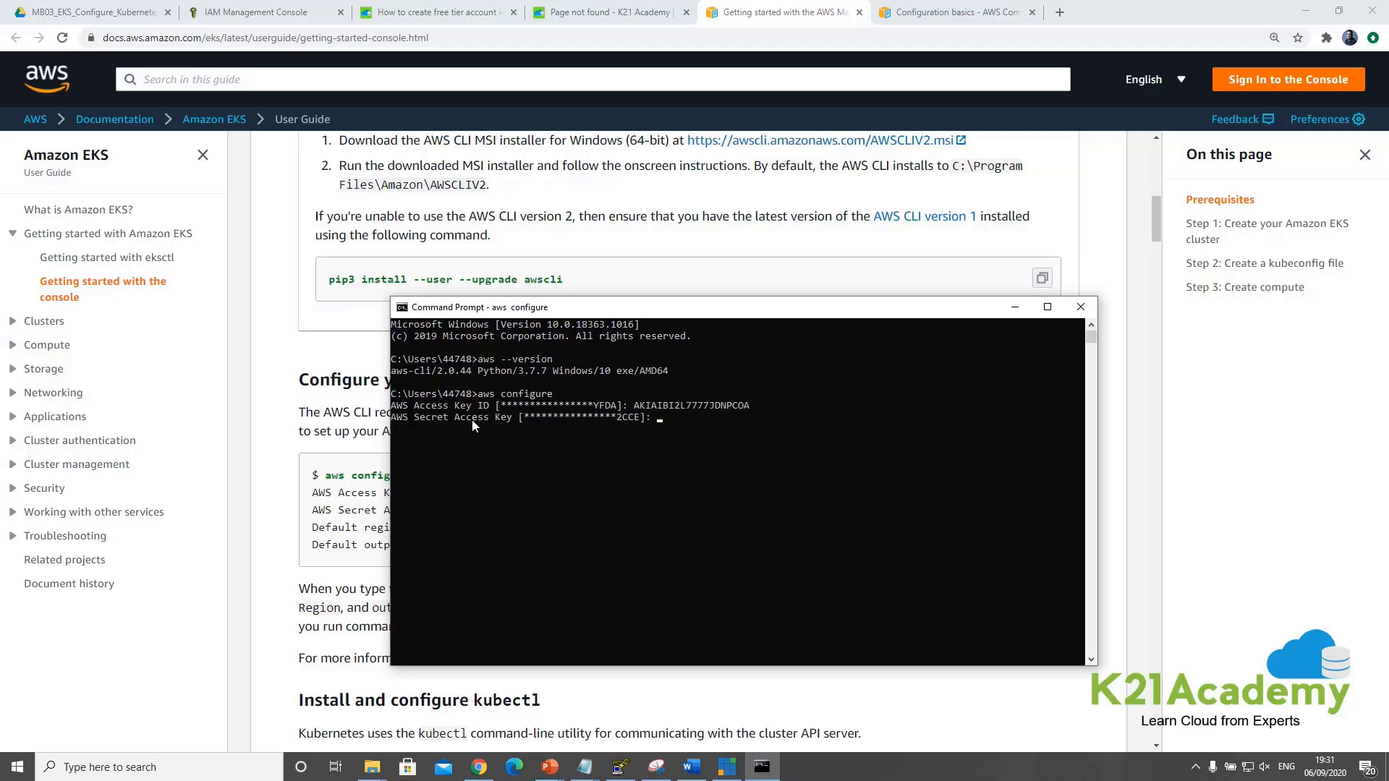
right_click(666, 509)
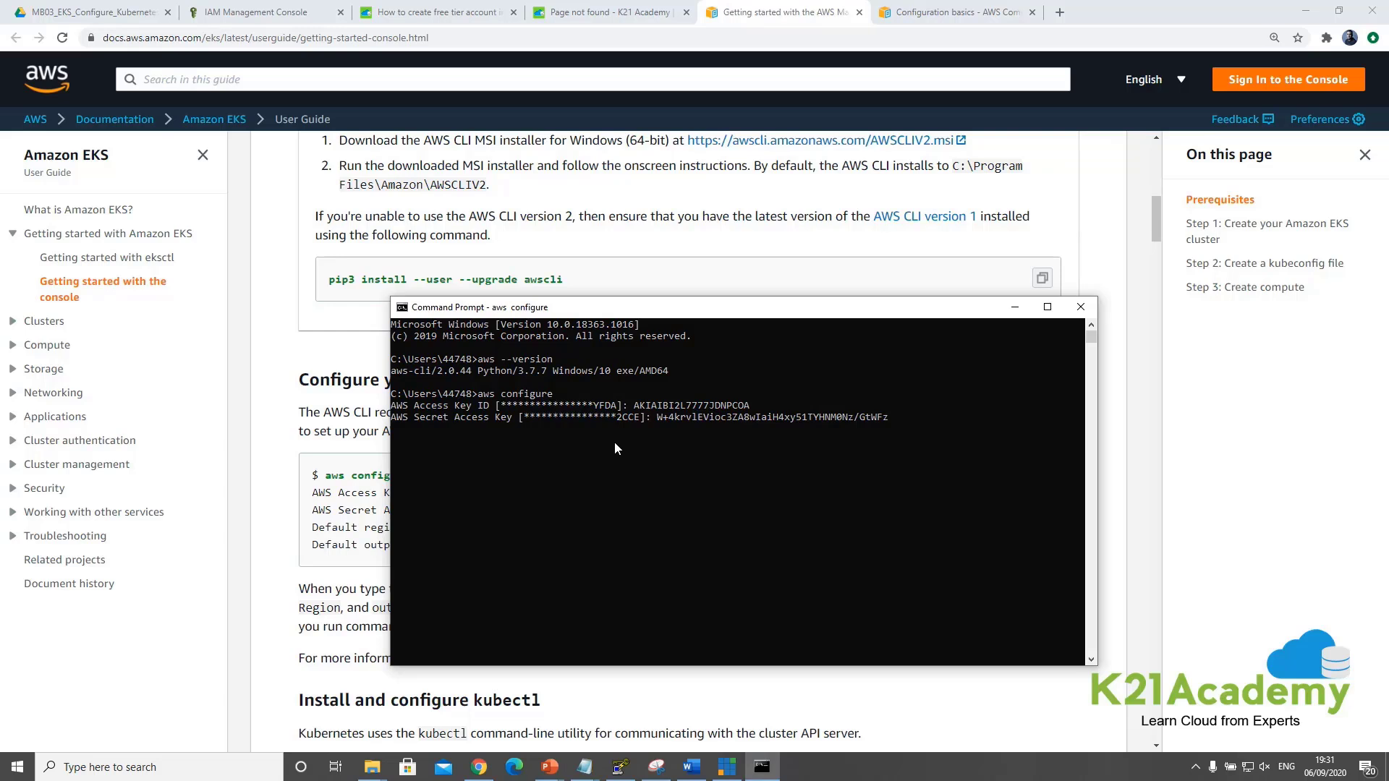
key(Return)
key(Return)
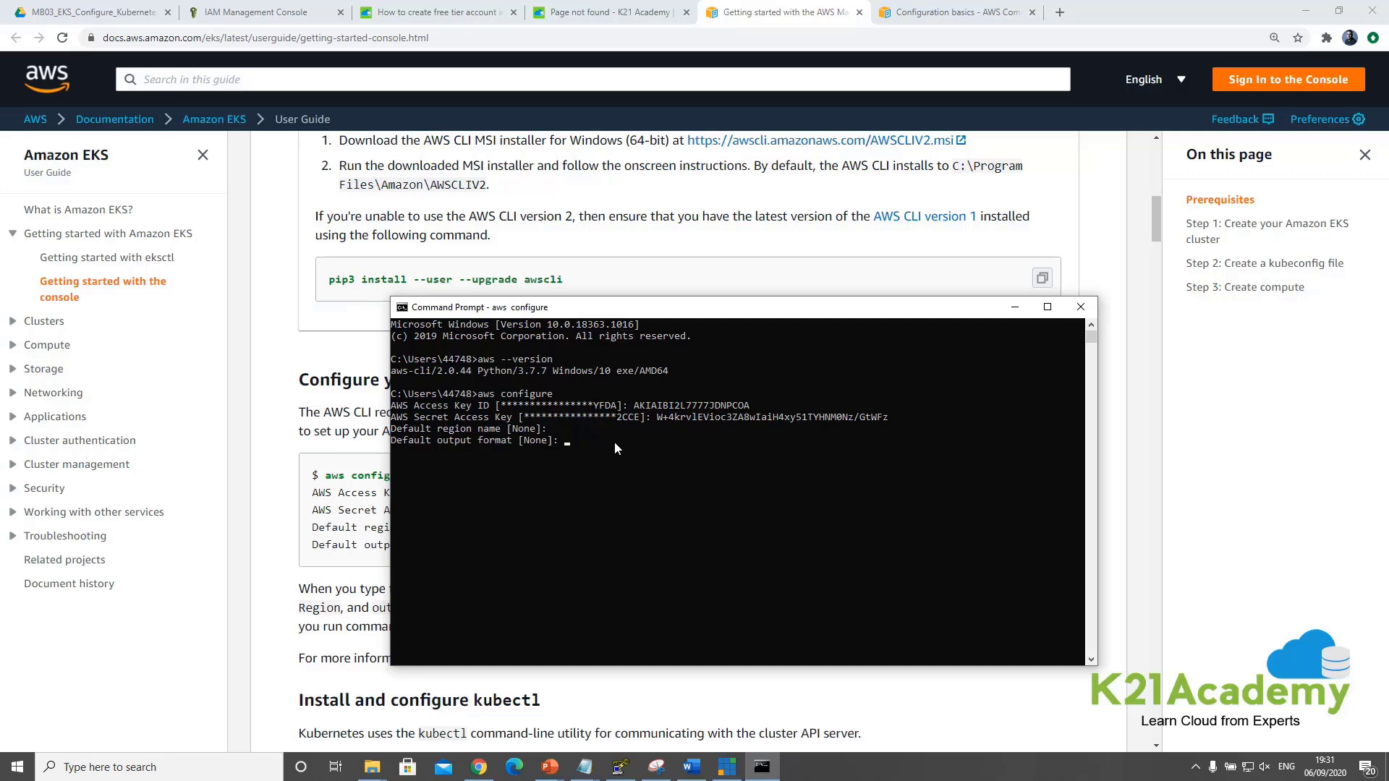
key(Return)
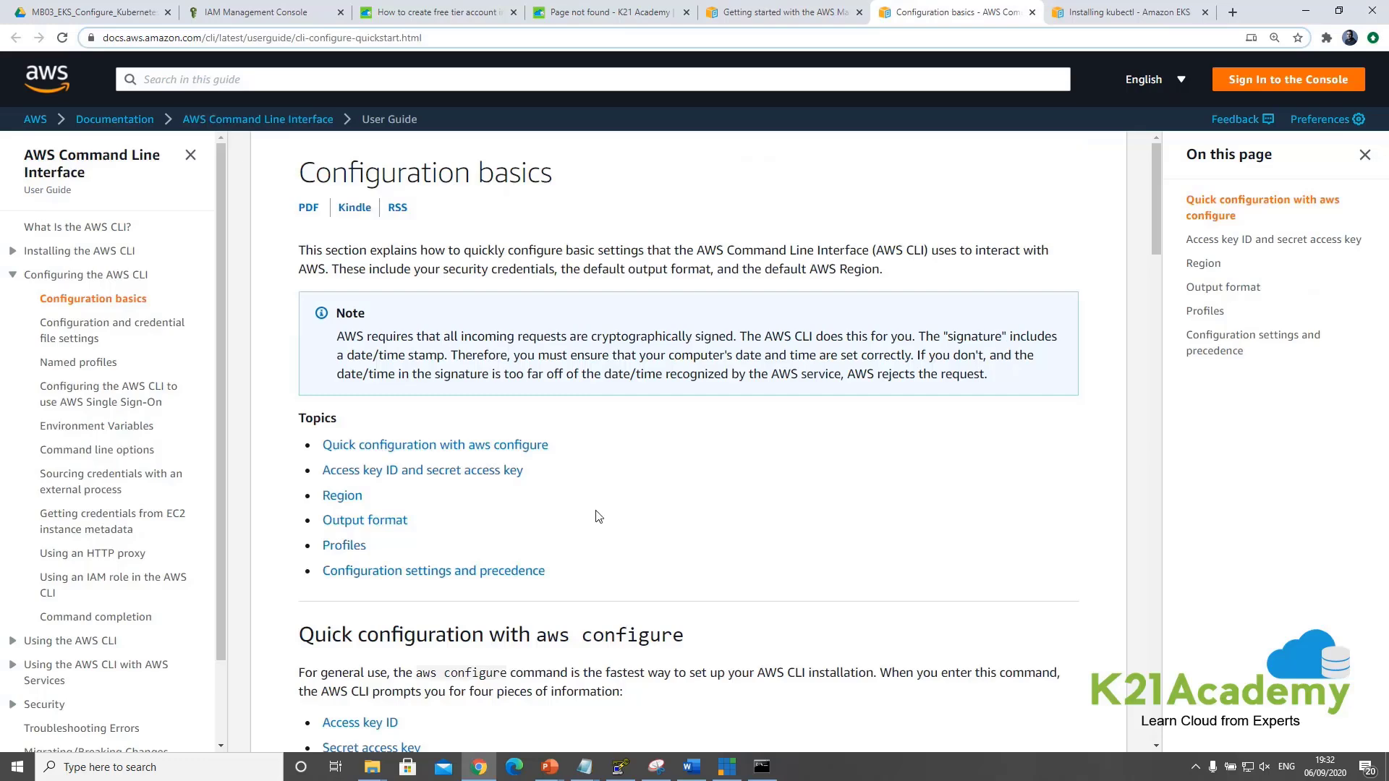
Read the AWS CLI configuration basics page for the aws configure example and how to create an IAM user's access keys
scroll(621, 579, down, 3)
scroll(622, 586, down, 1)
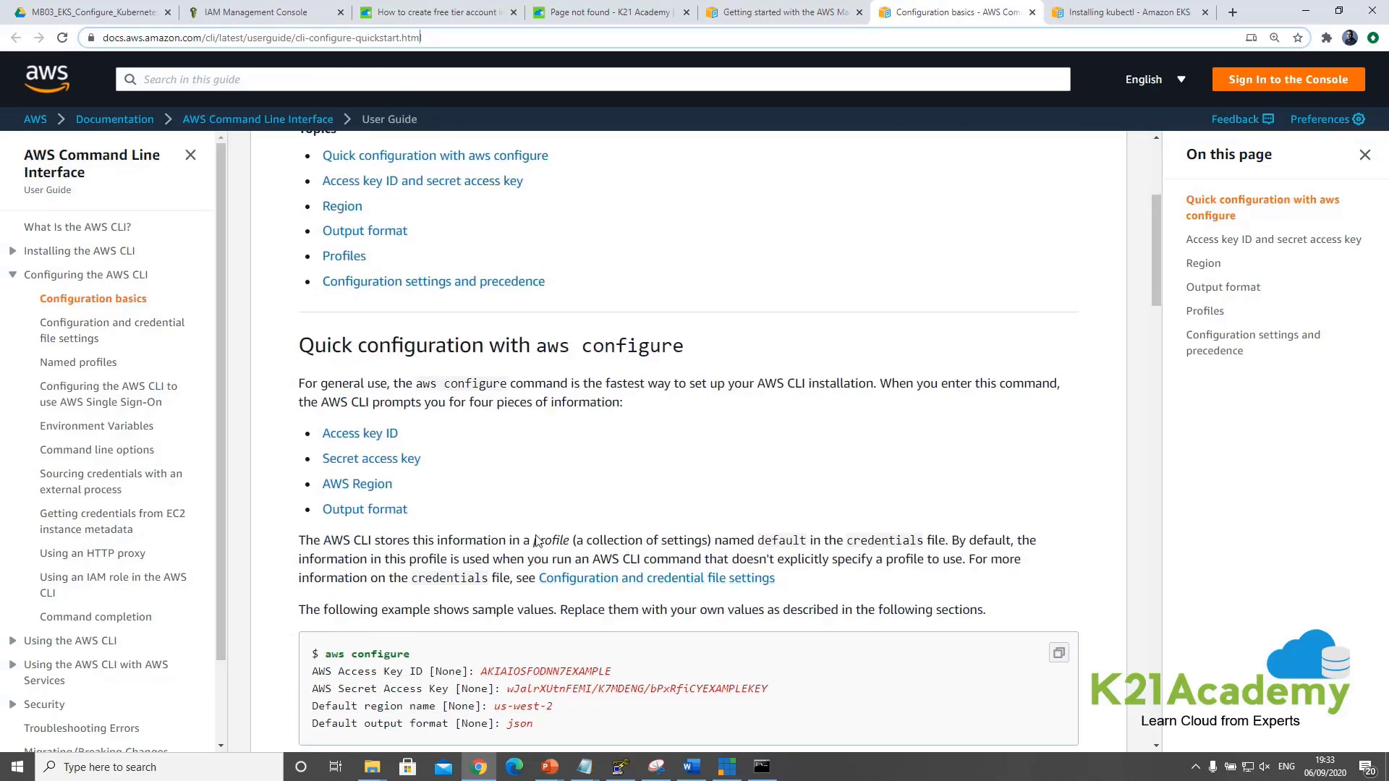
scroll(548, 574, down, 1)
scroll(548, 574, down, 5)
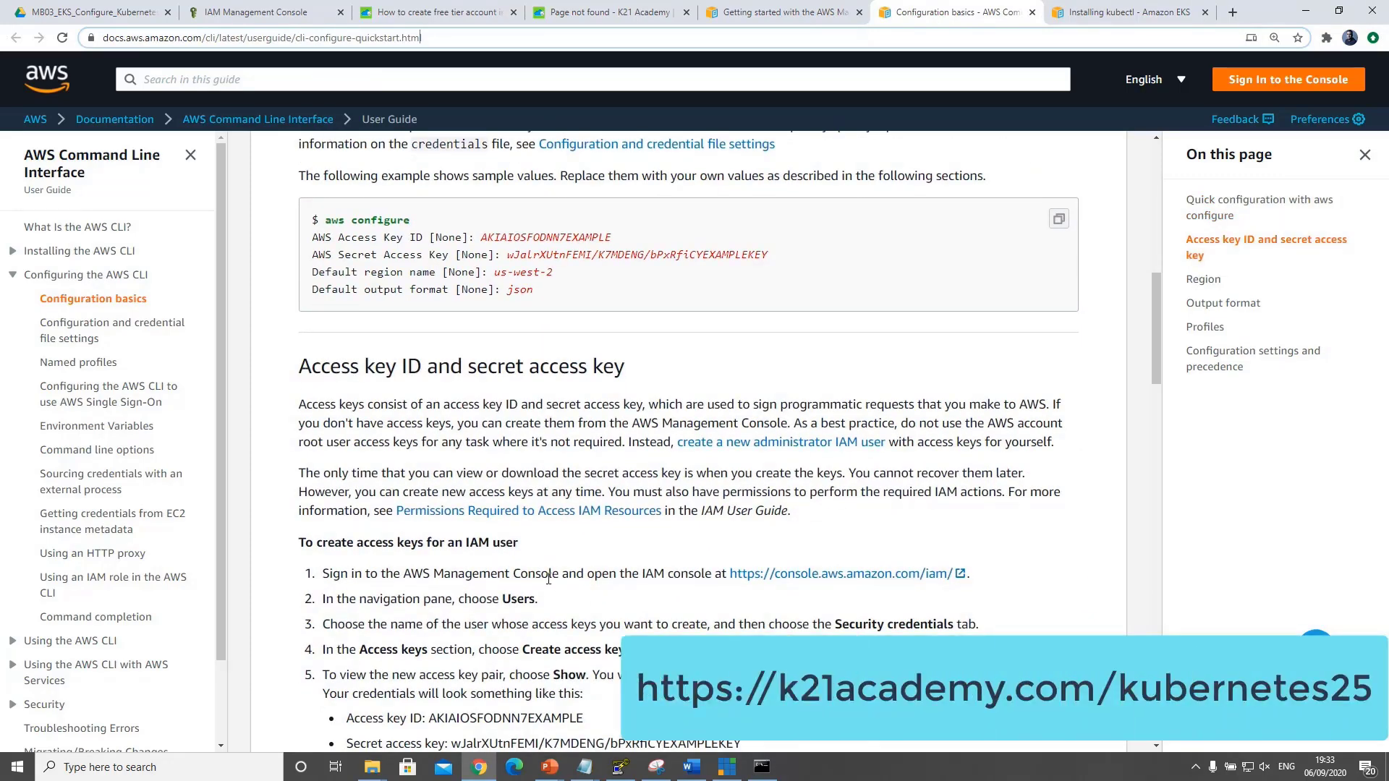
scroll(576, 556, down, 4)
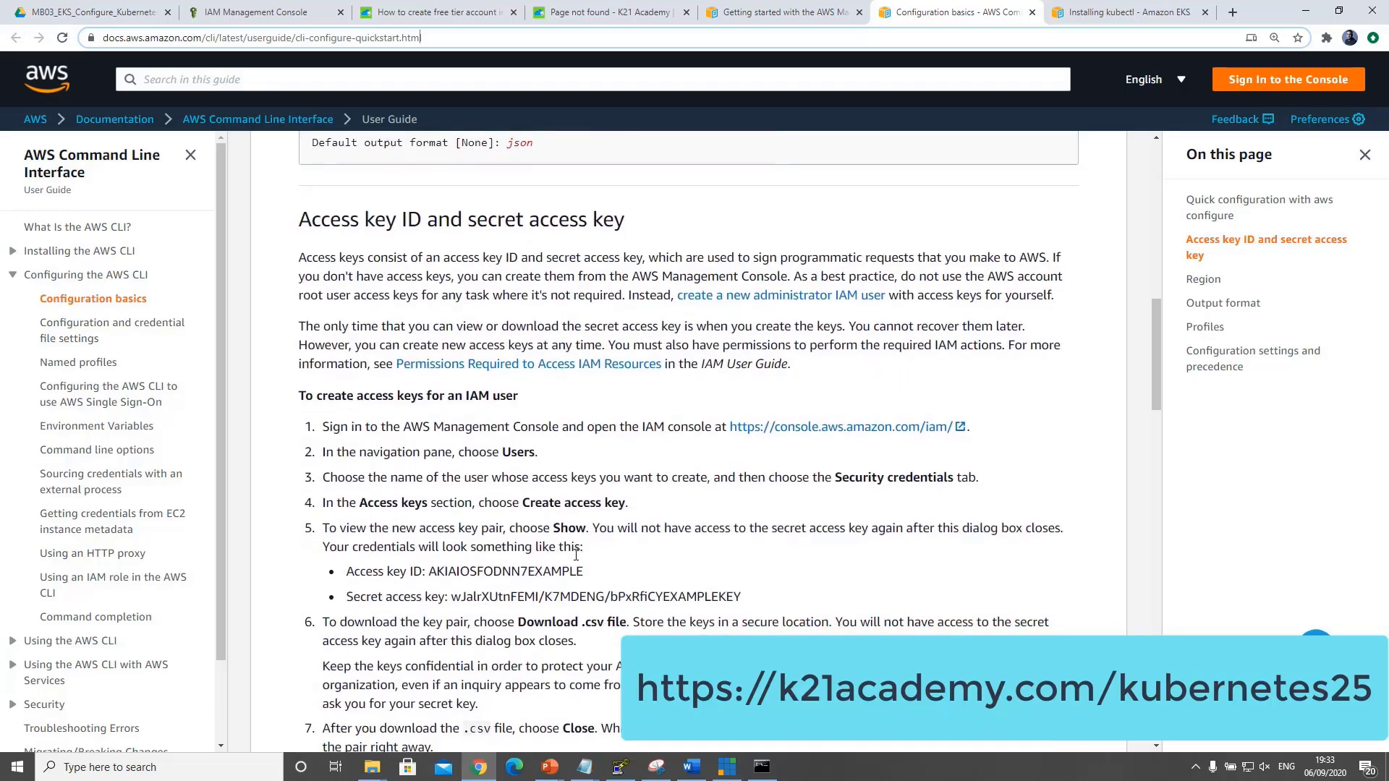
scroll(576, 556, up, 4)
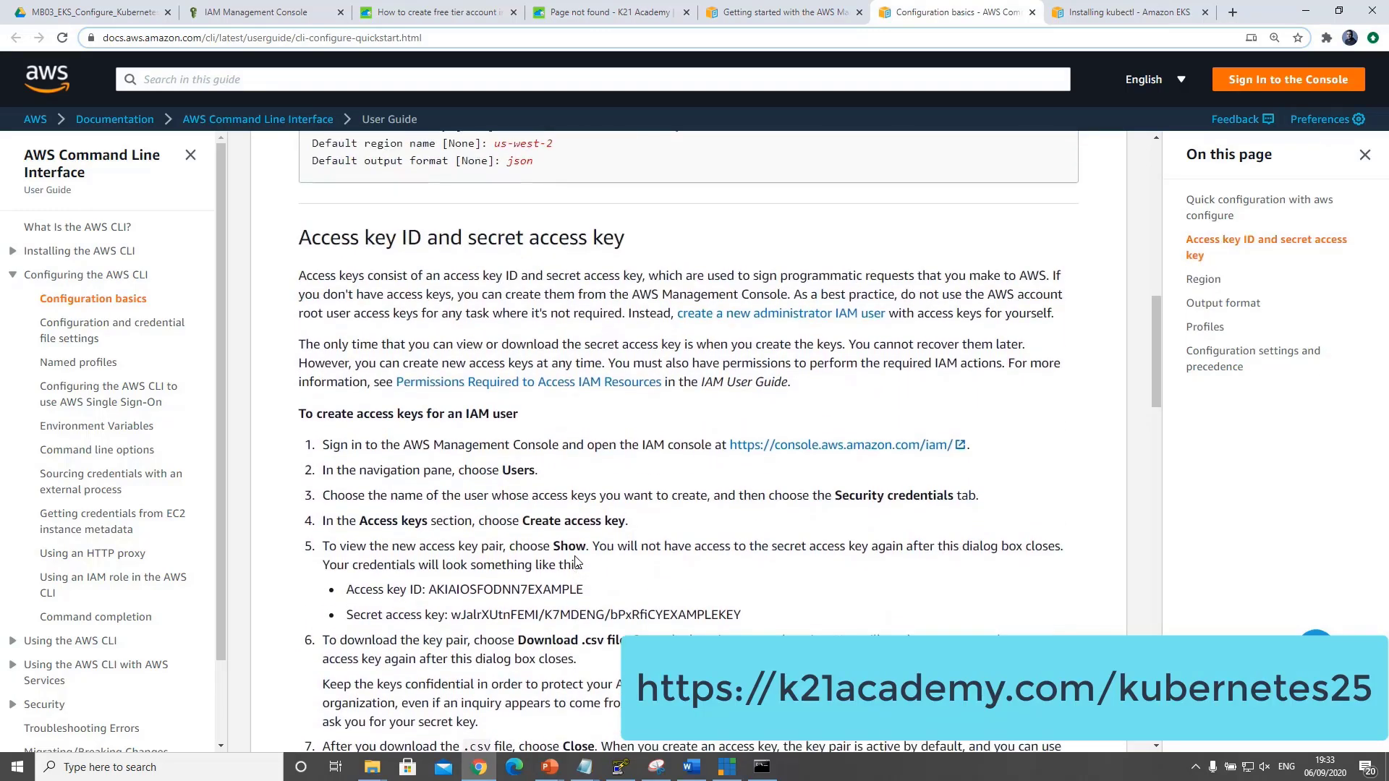
scroll(576, 563, down, 2)
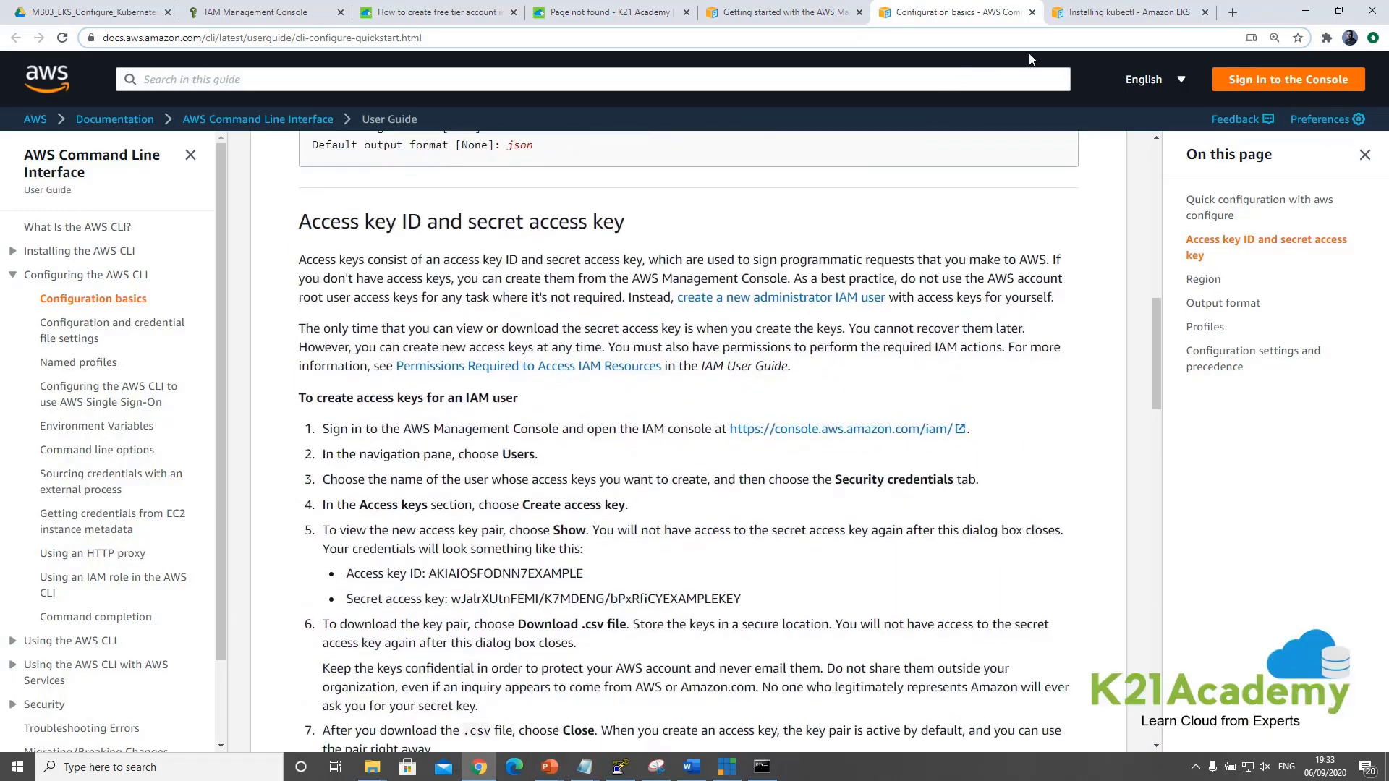
scroll(904, 362, down, 1)
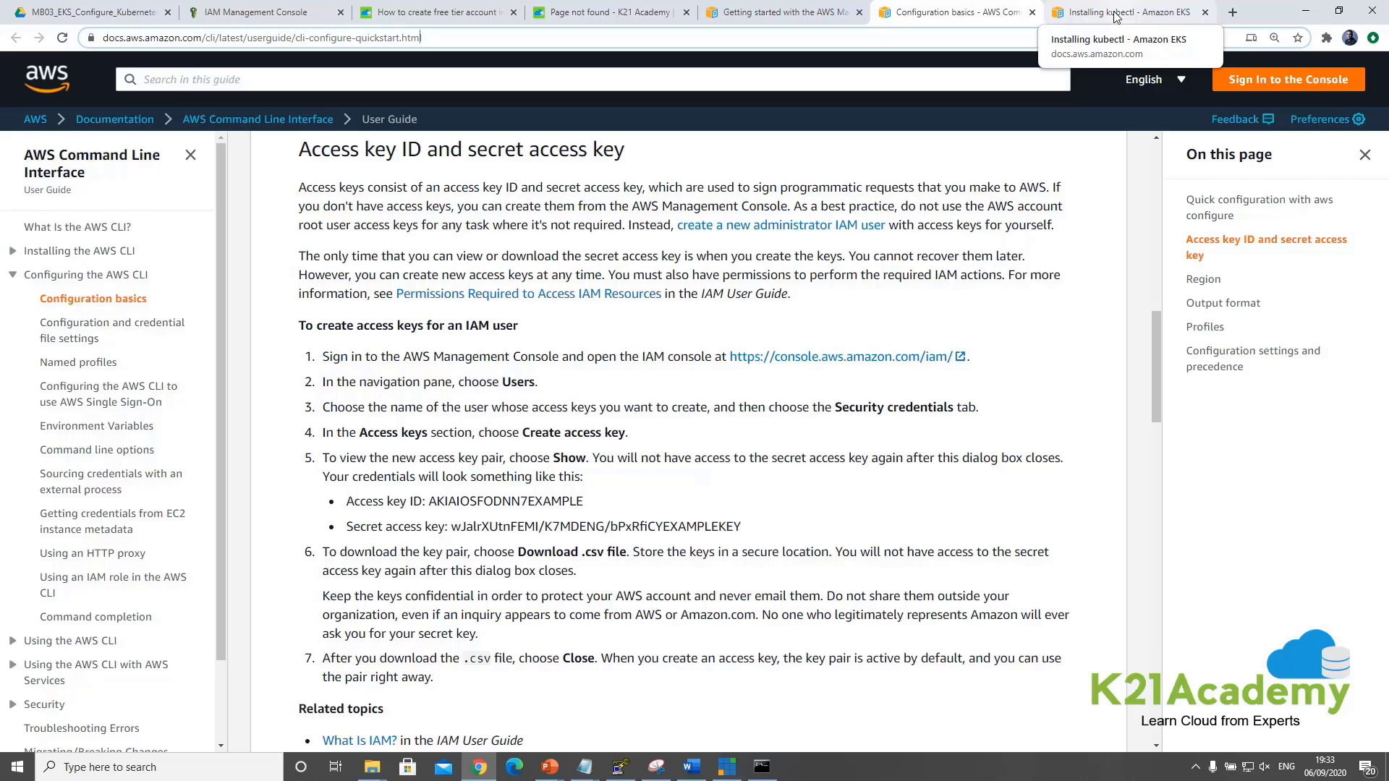
Run the Kubernetes 1.17 curl command from the Windows section of the Installing kubectl page in the Command Prompt to download kubectl.exe
click(1116, 16)
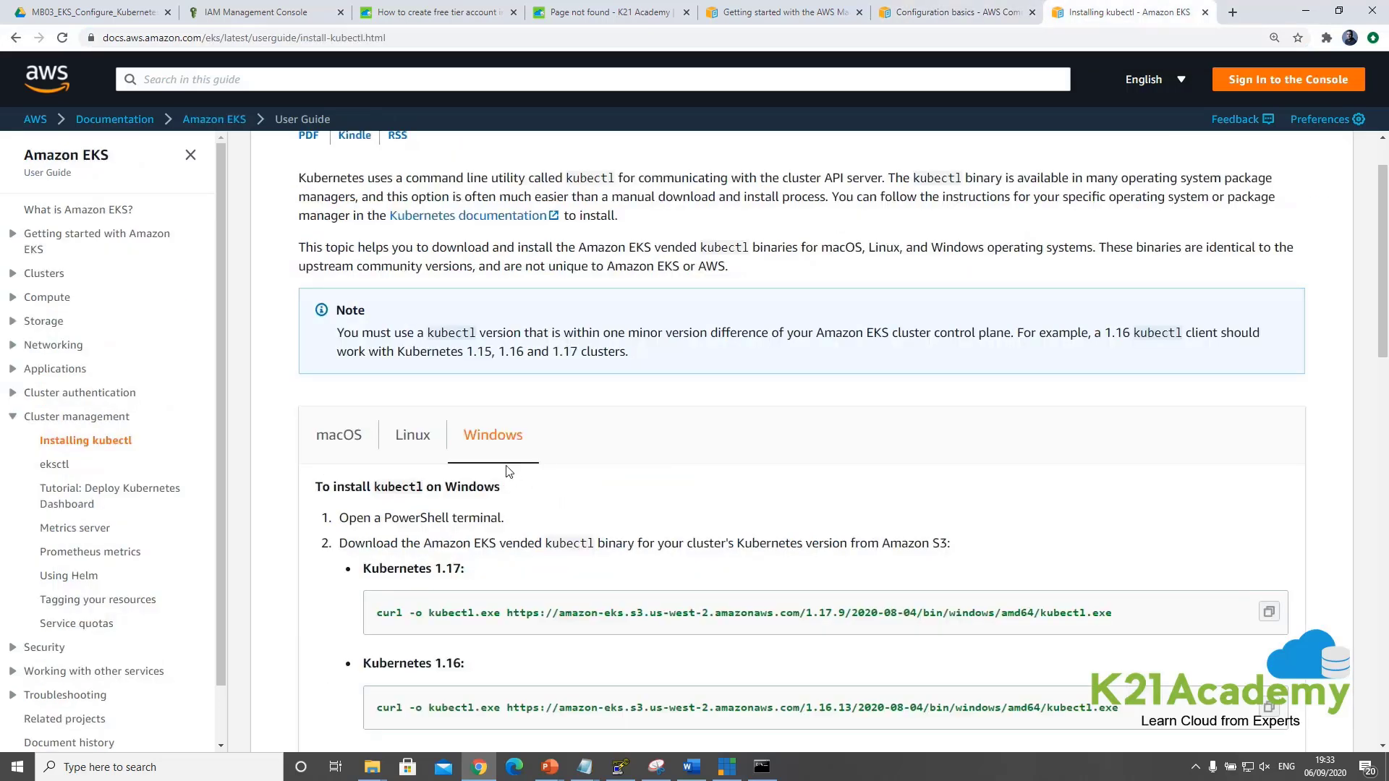
scroll(958, 305, up, 1)
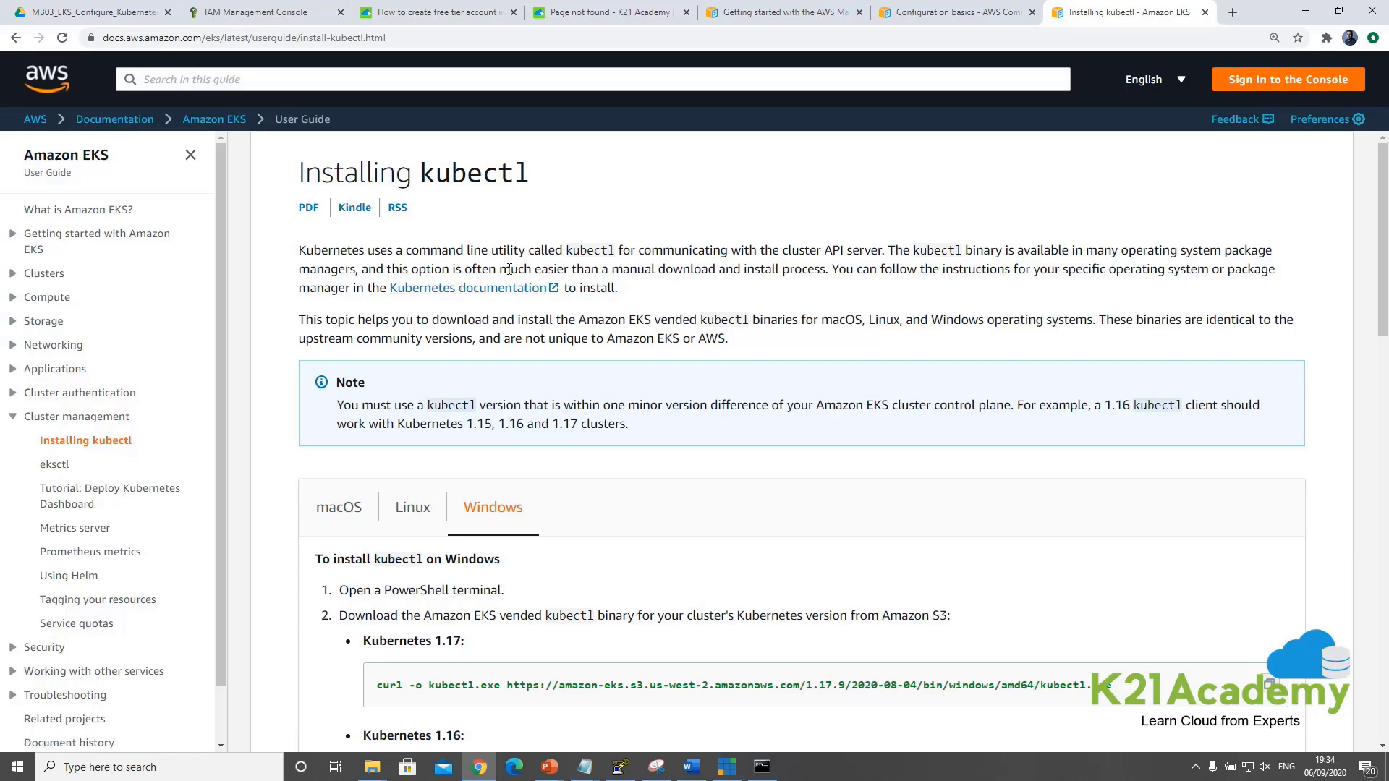
scroll(641, 506, down, 2)
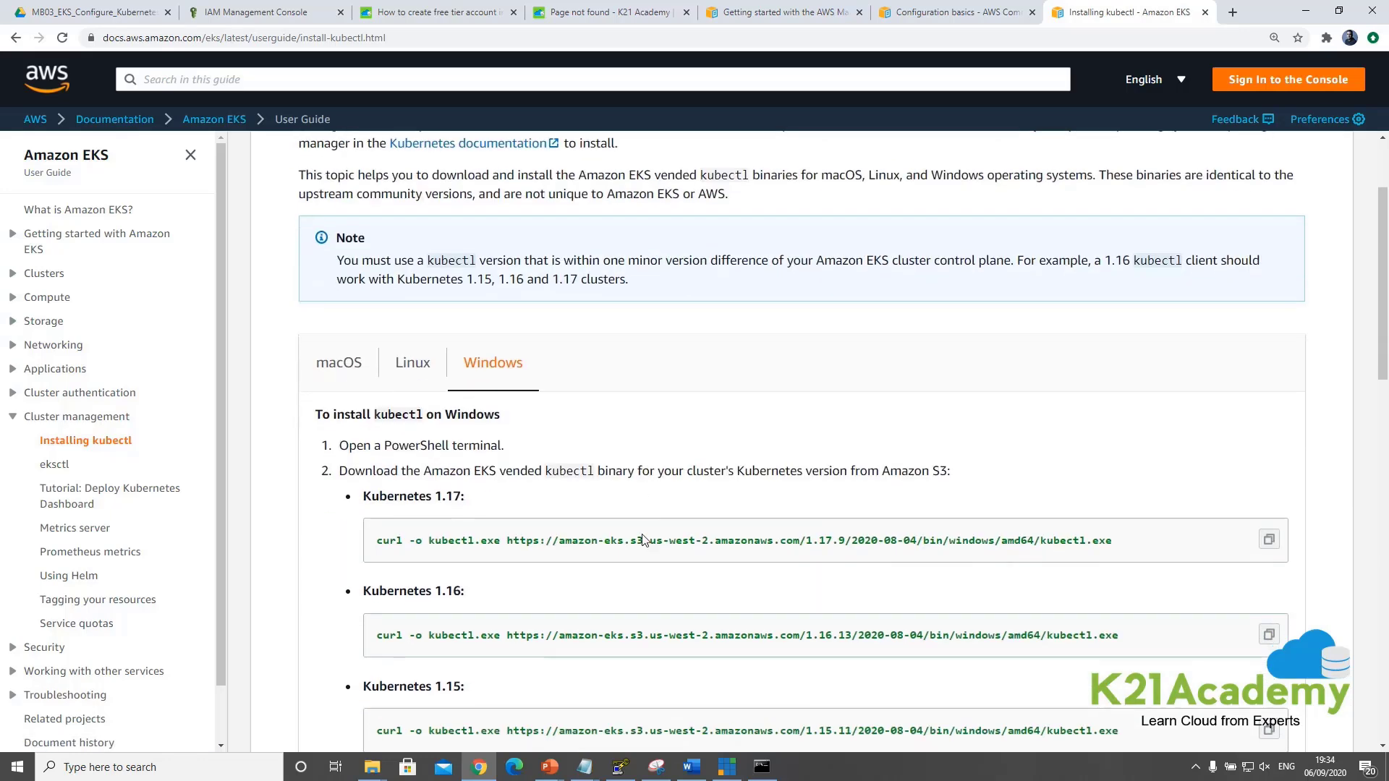
drag(376, 541, 1112, 544)
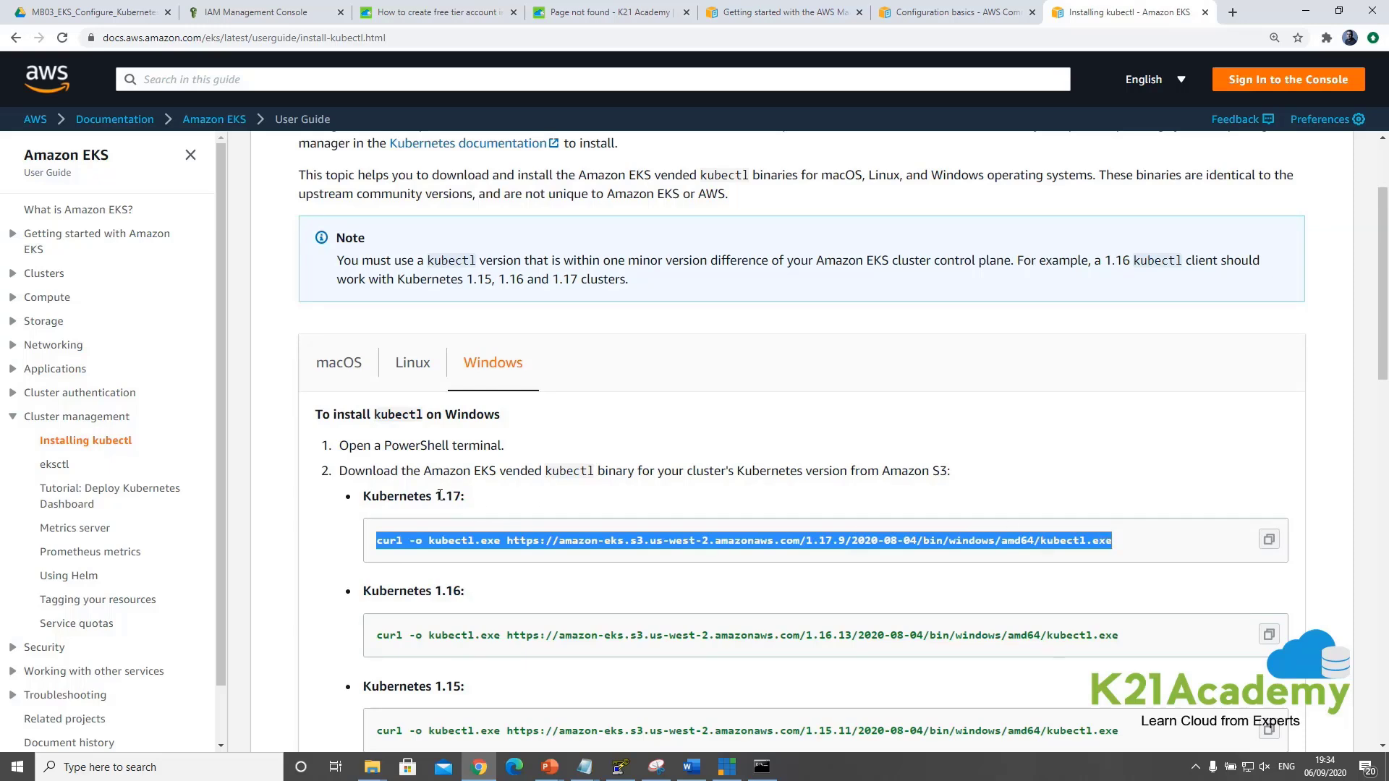
drag(436, 497, 466, 501)
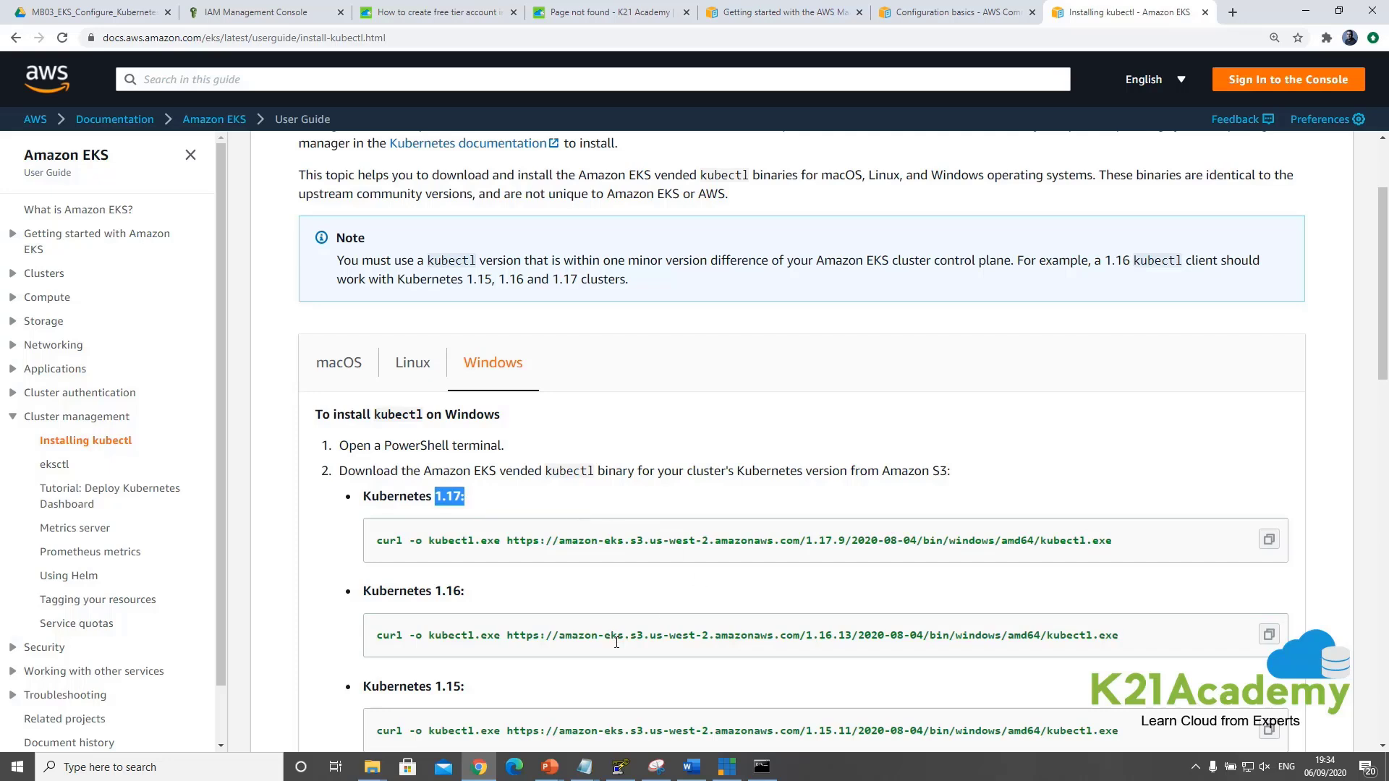
click(763, 767)
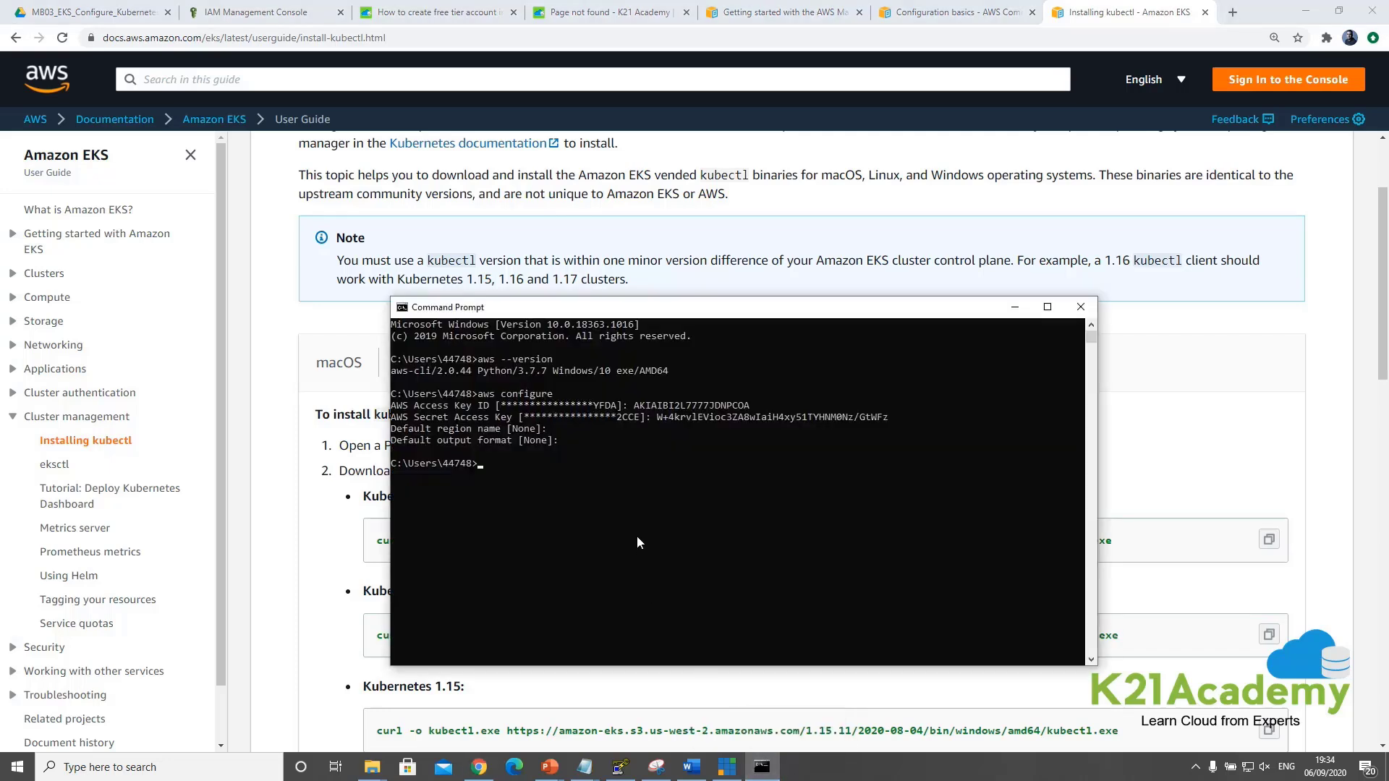
key(Return)
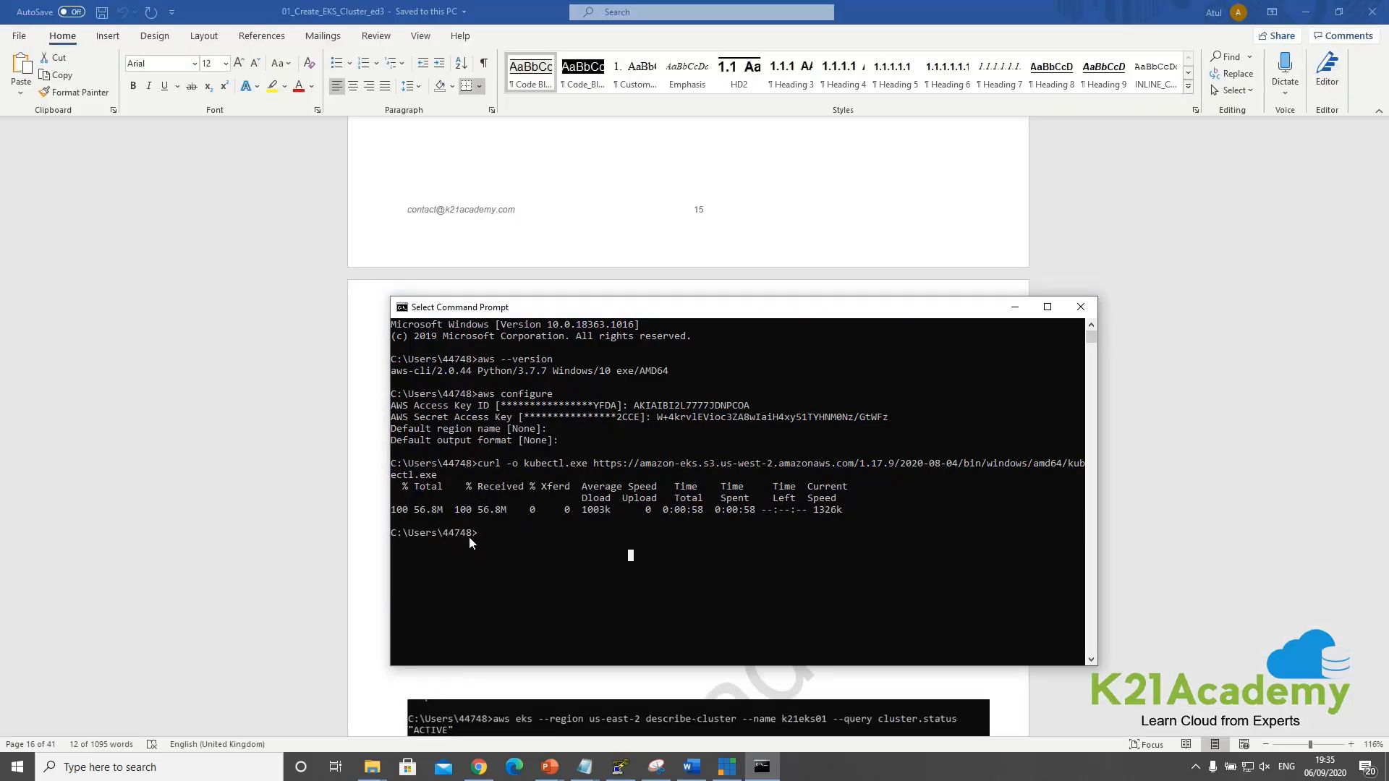
Check the Windows user folder in File Explorer for the downloaded kubectl application, and return to the Command Prompt
key(alt+Tab)
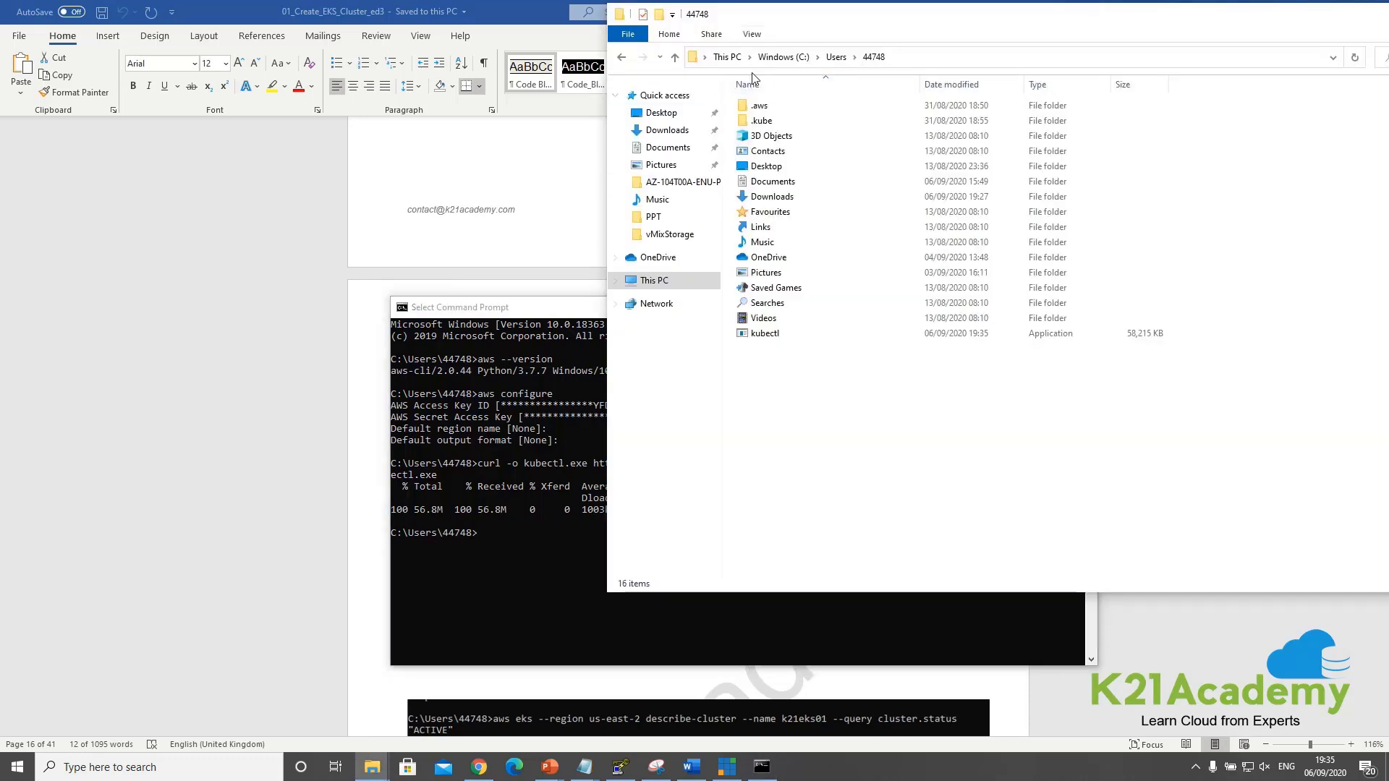
mouse_move(773, 340)
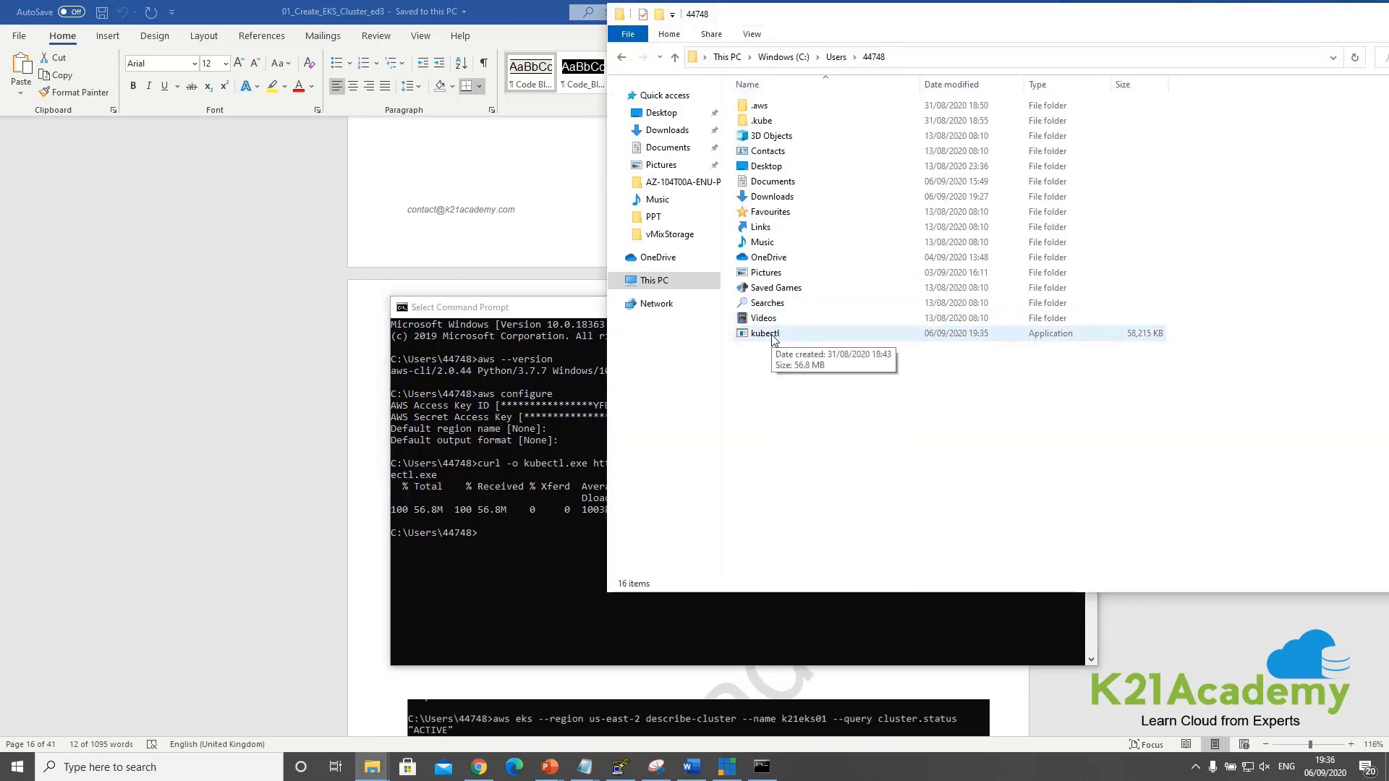
click(553, 511)
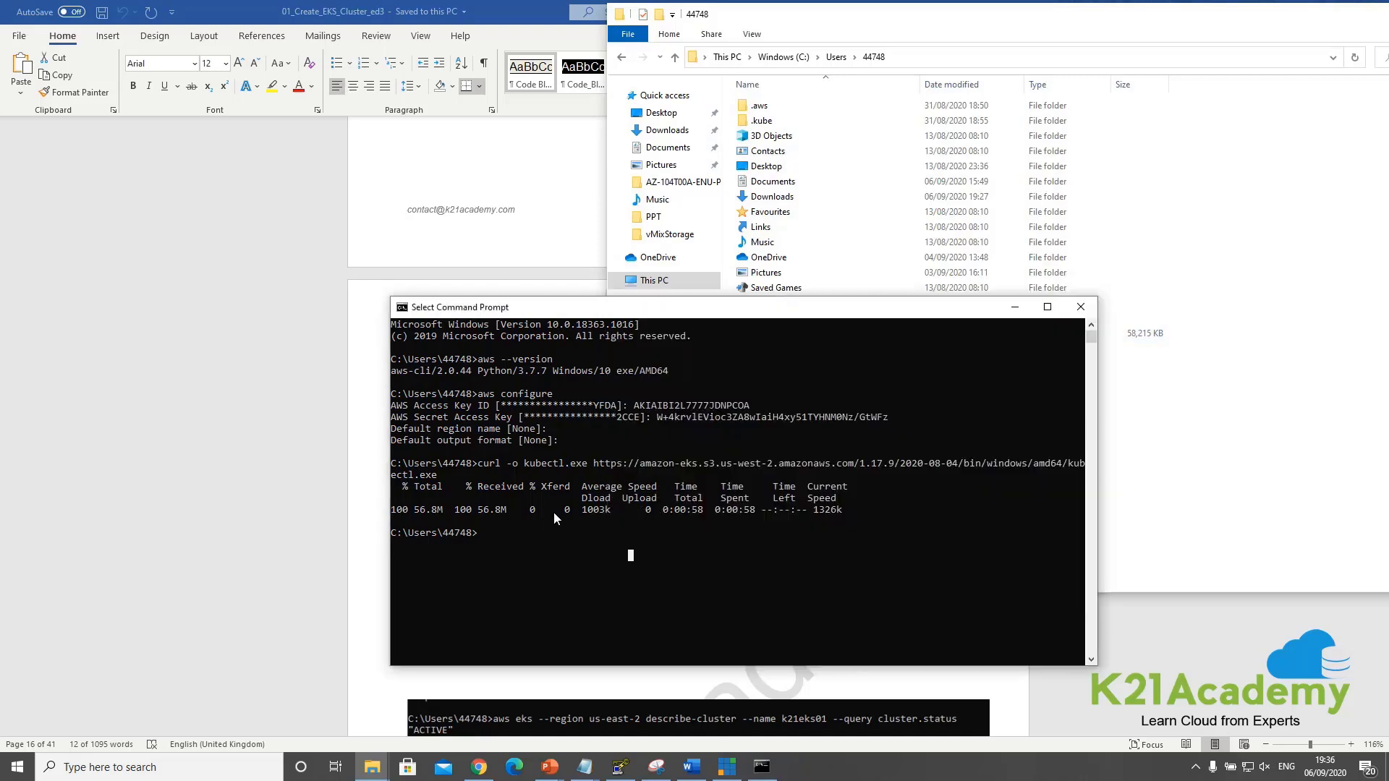
Run kubectl in the Command Prompt and review the list of commands it offers
text(ki)
key(BackSpace)
text(u)
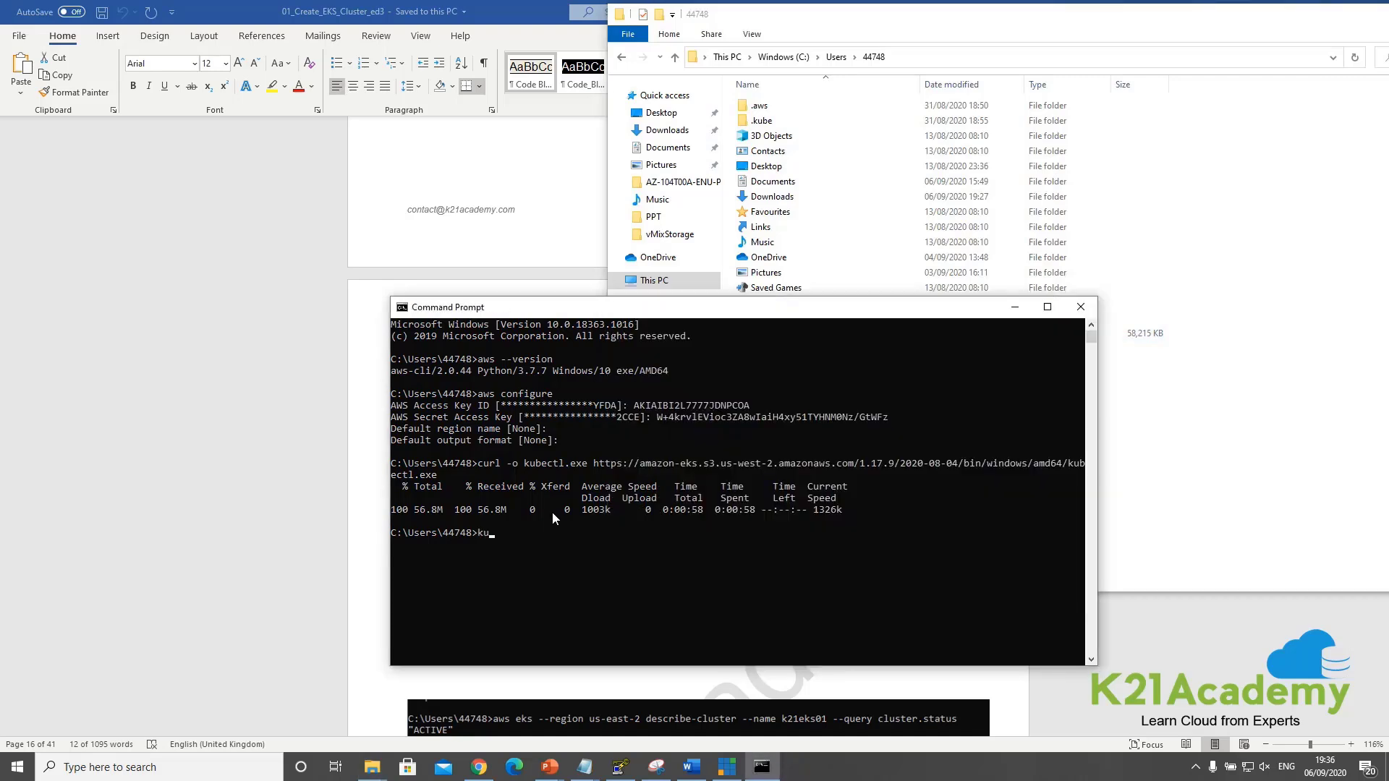
text(bectl)
key(Return)
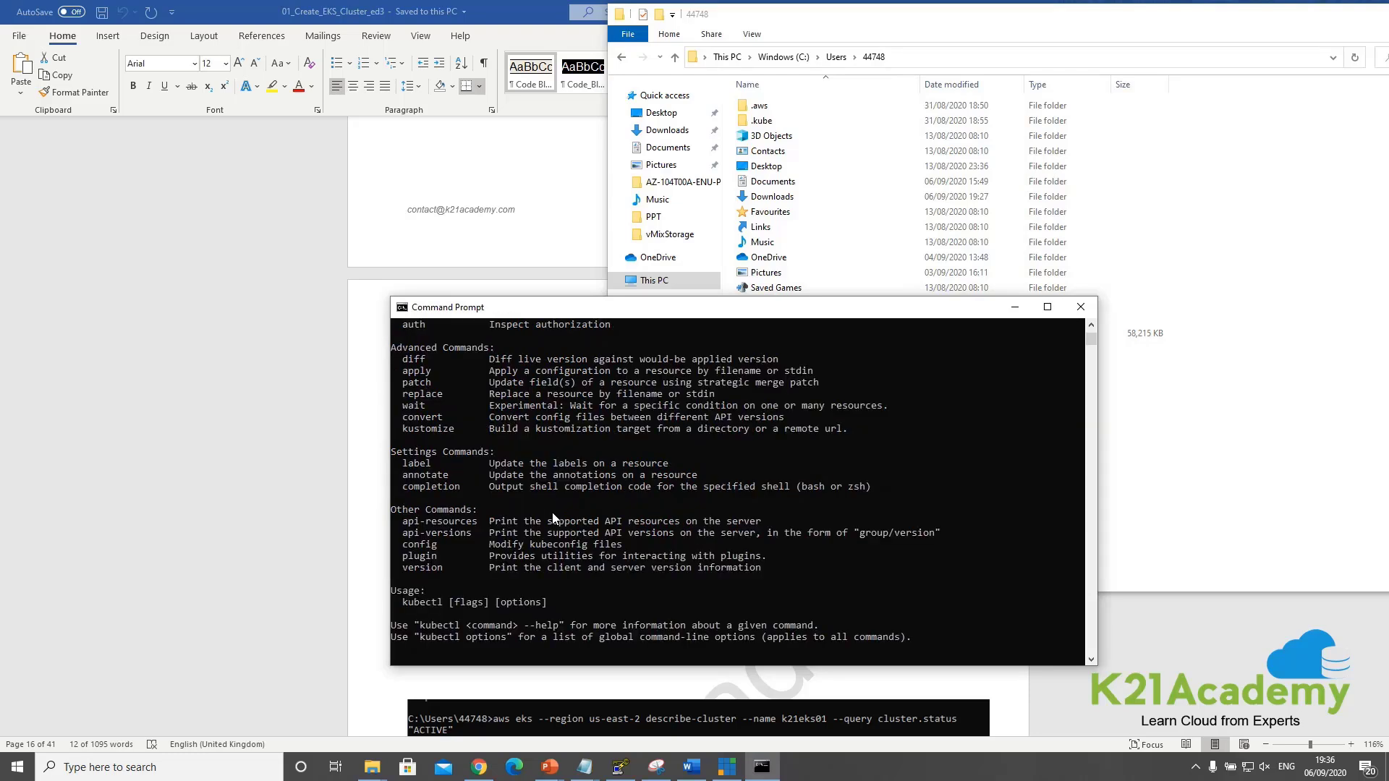
scroll(541, 518, up, 1)
scroll(541, 518, up, 10)
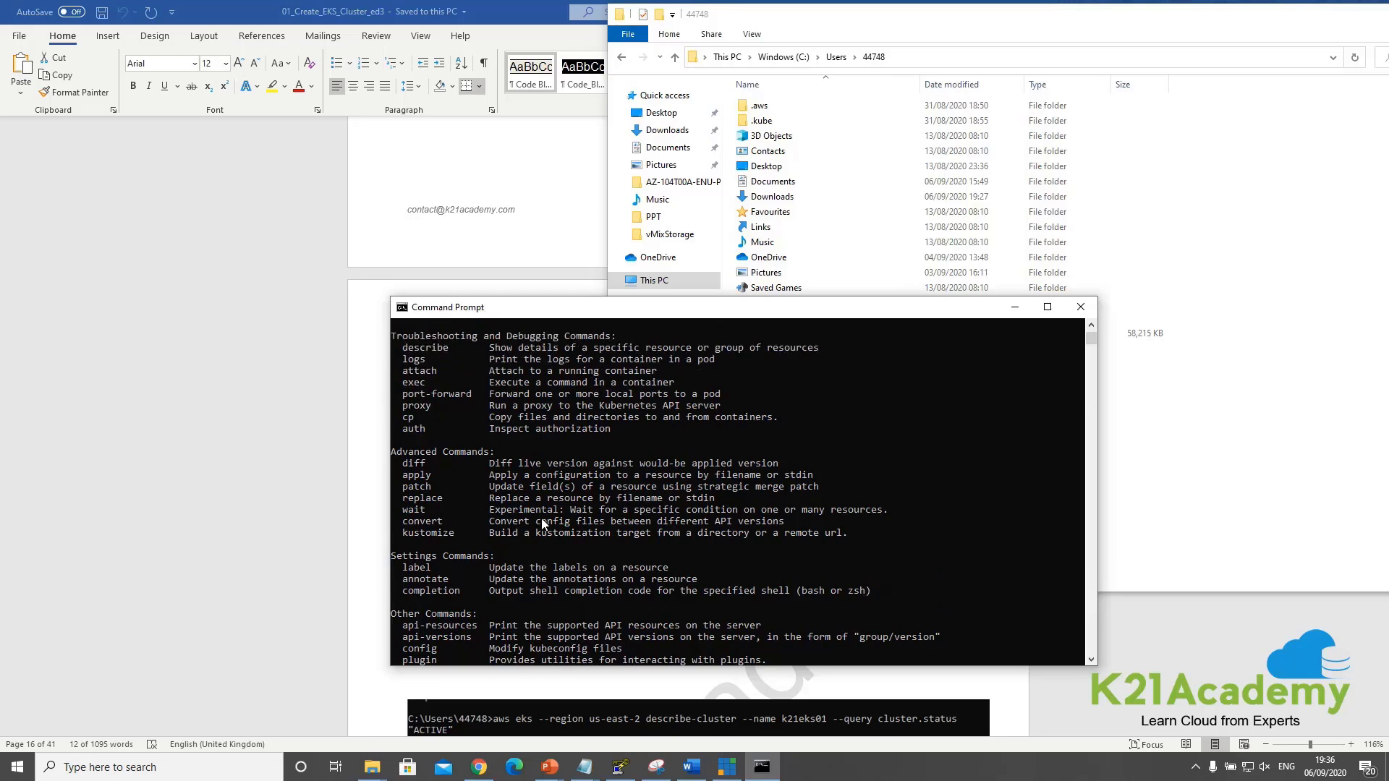
scroll(542, 523, up, 4)
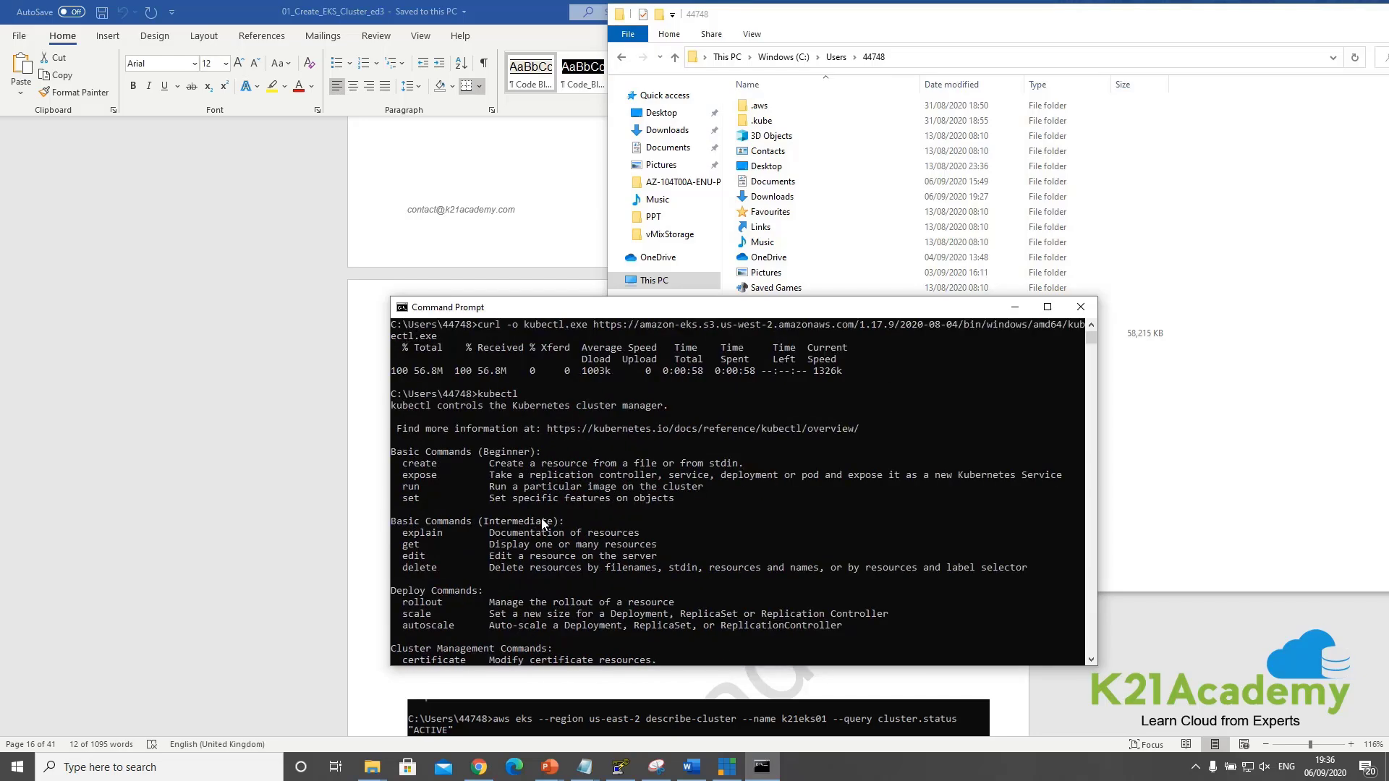
scroll(543, 523, down, 12)
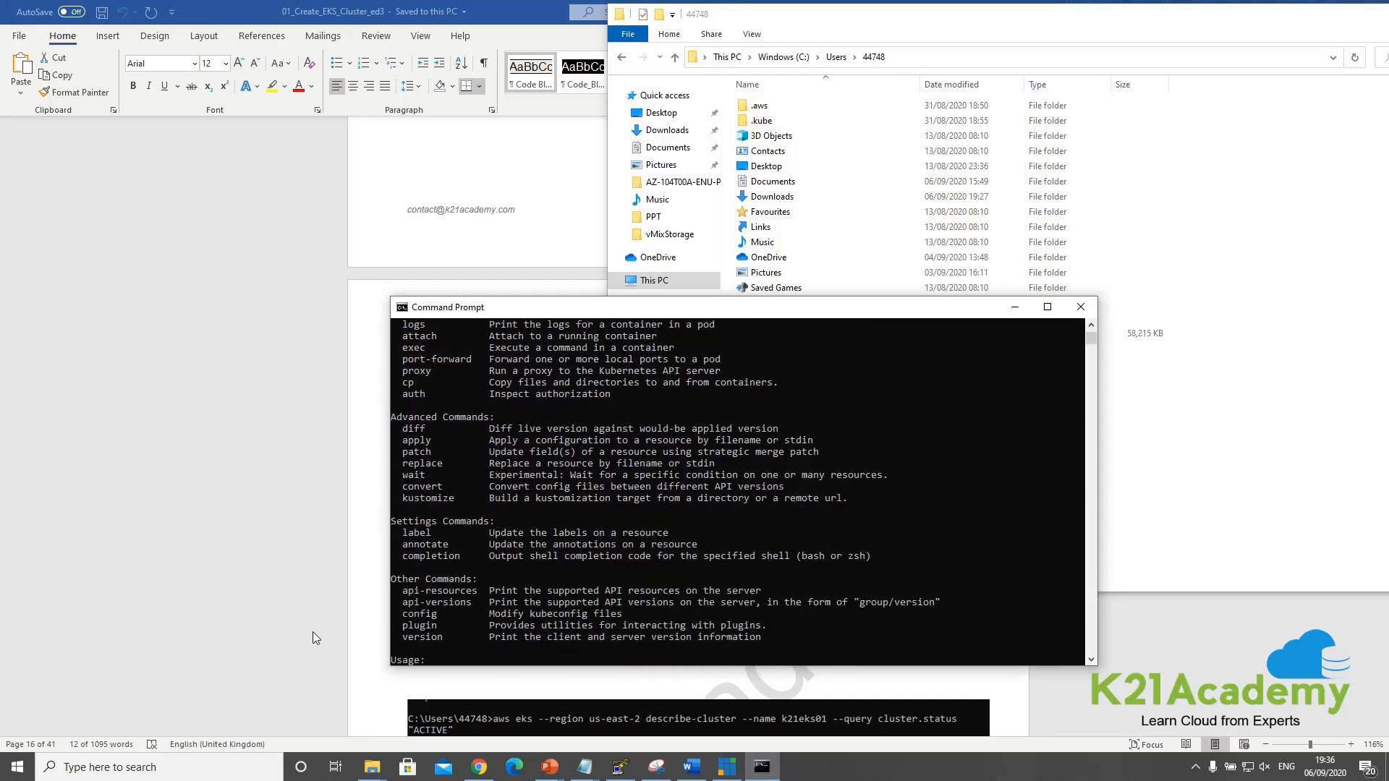
In the Word lab guide, examine the aws eks describe-cluster status command, including its region, cluster name and cluster.status query
click(304, 632)
scroll(461, 577, up, 5)
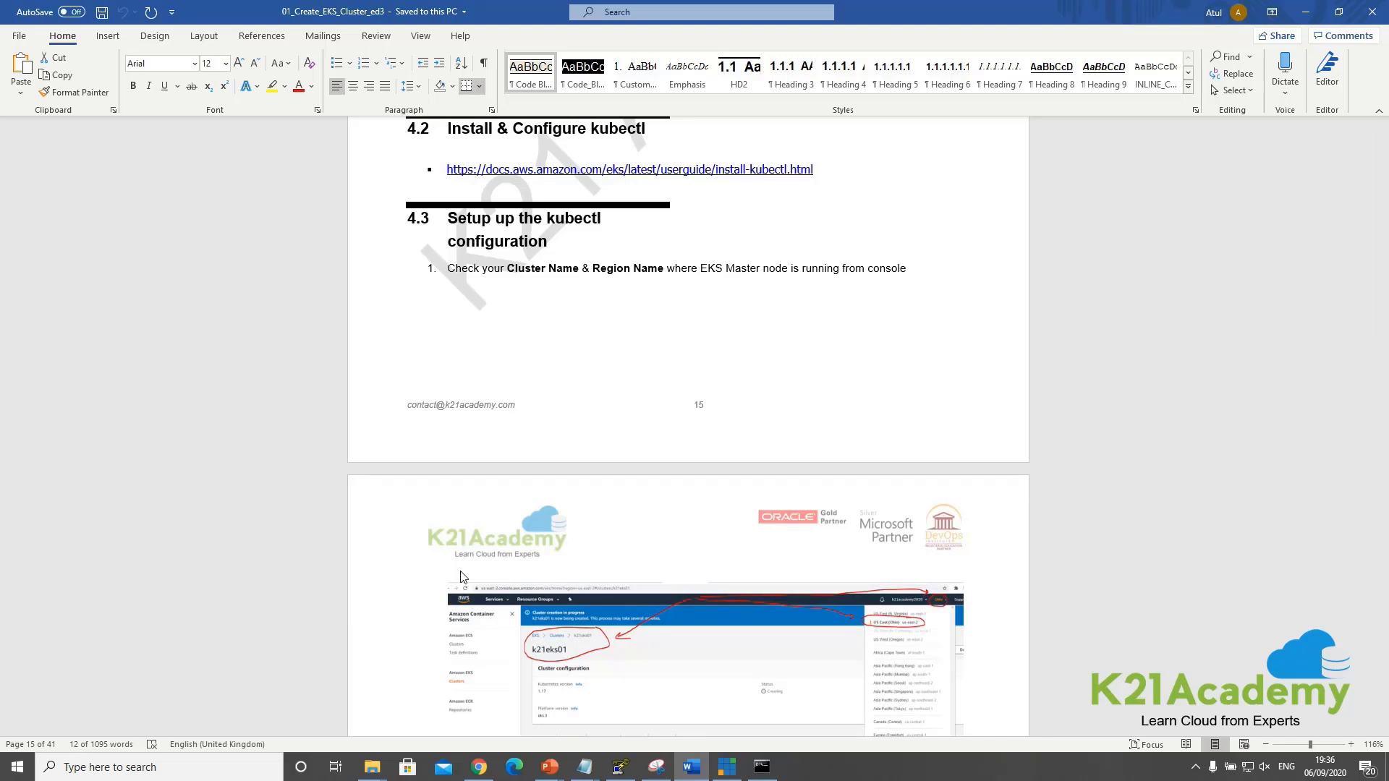
scroll(557, 551, down, 3)
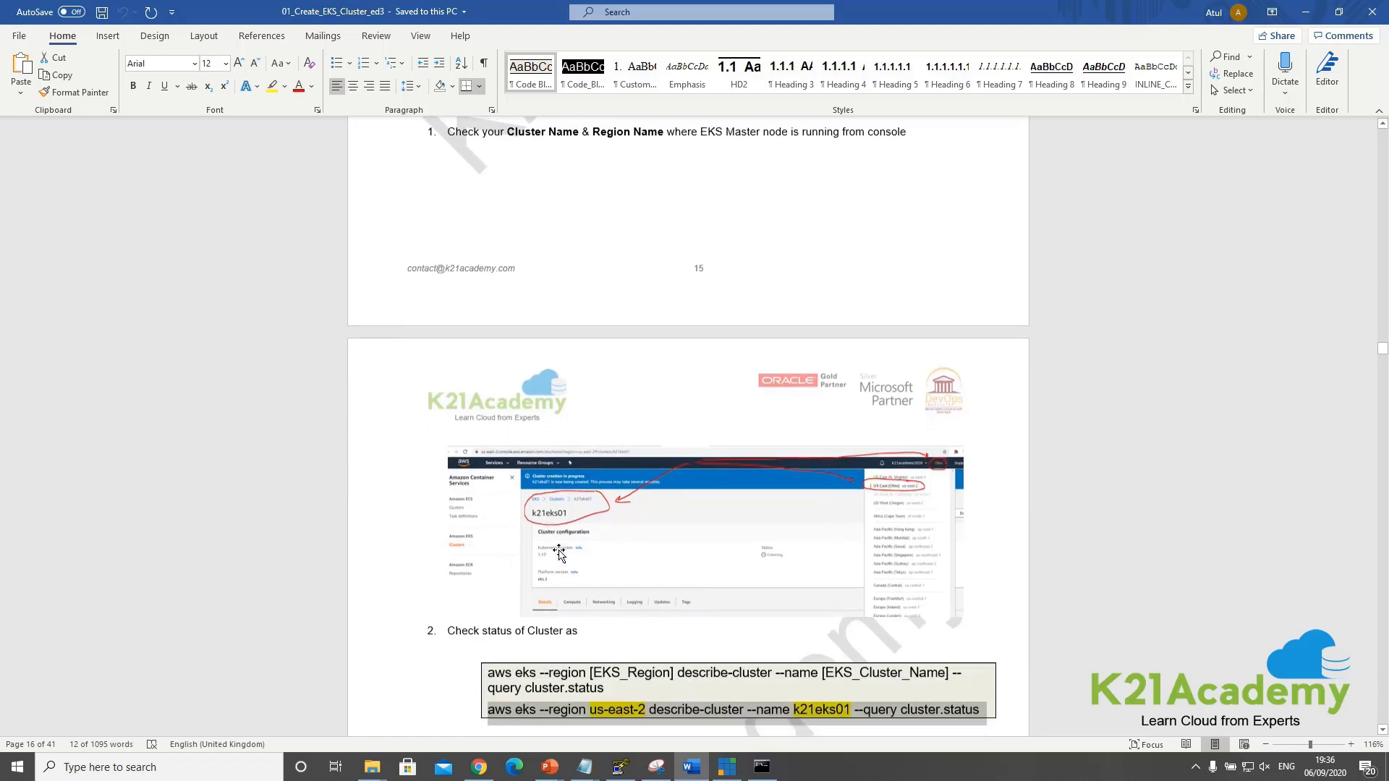
scroll(559, 552, down, 2)
scroll(651, 601, down, 1)
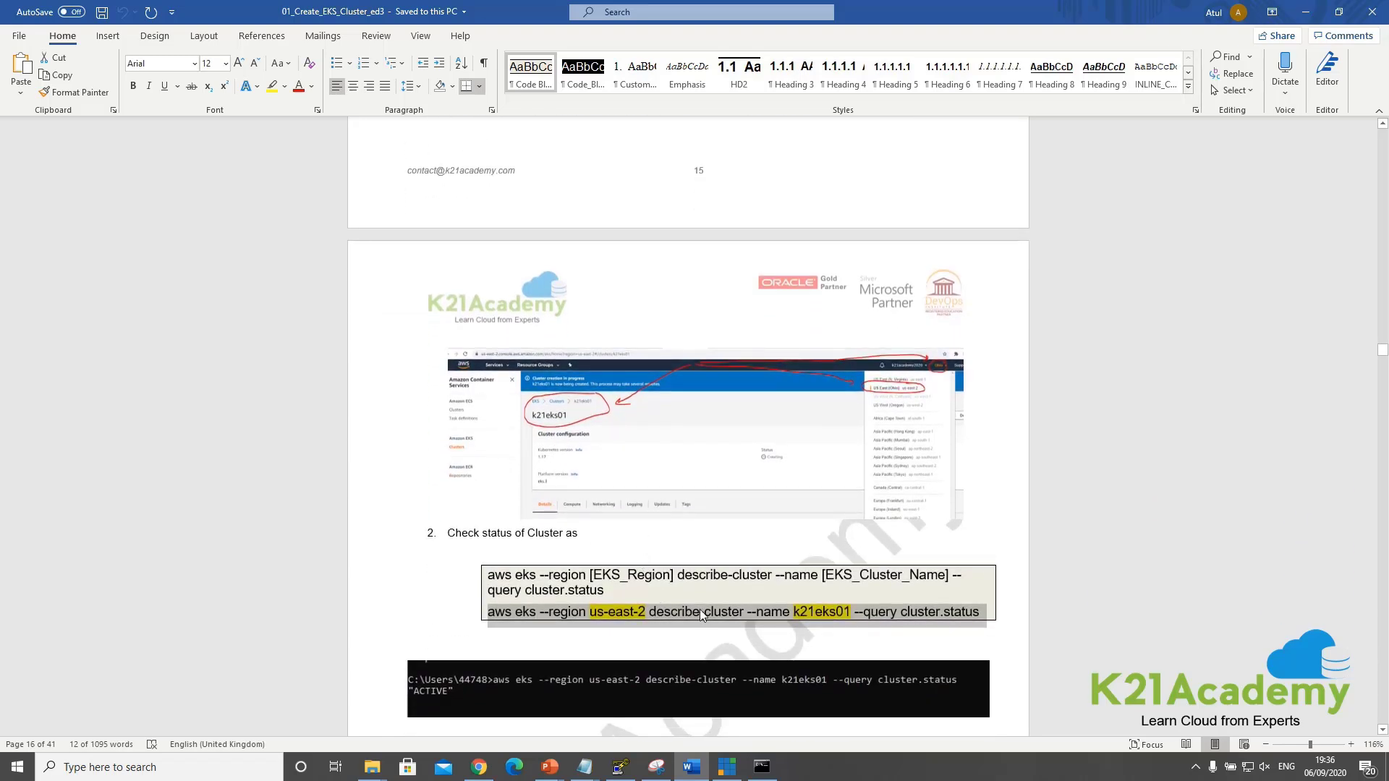
click(657, 612)
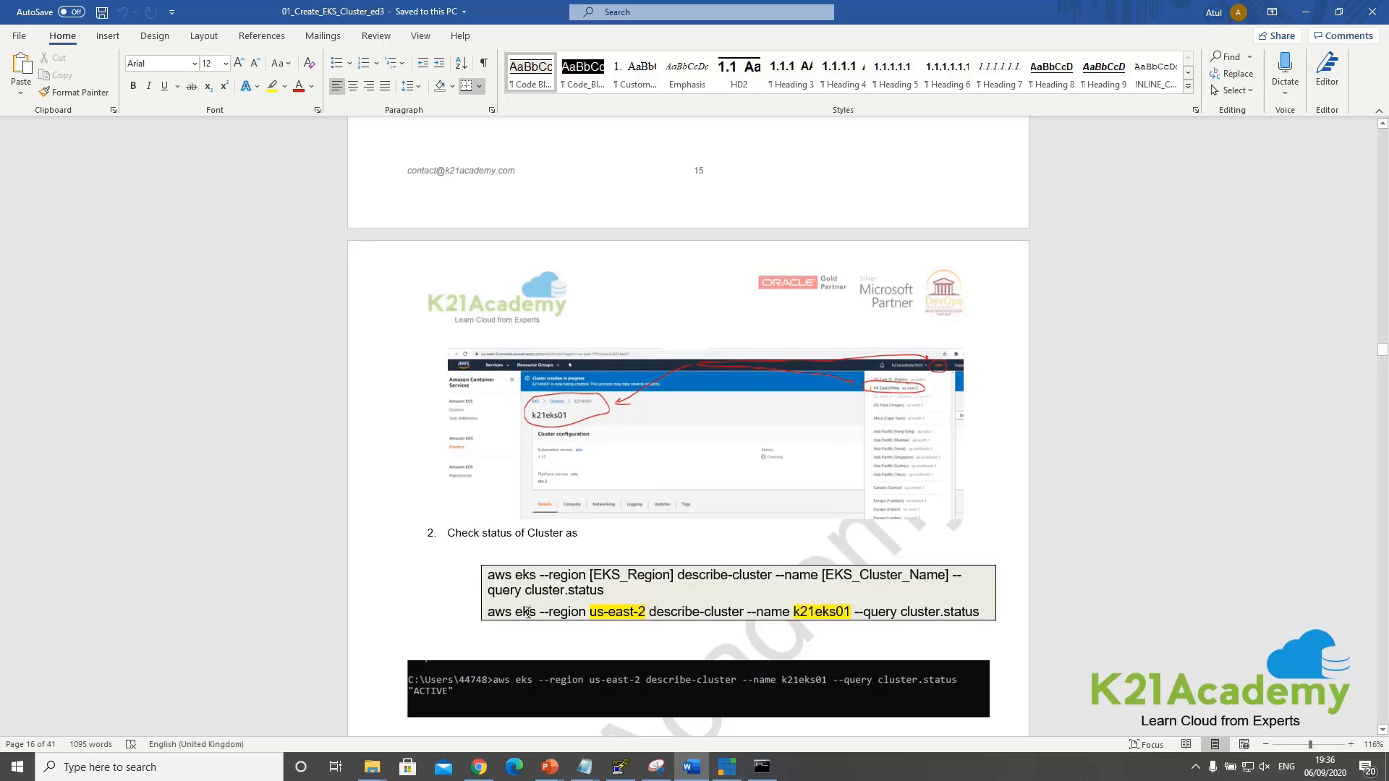
click(536, 612)
click(631, 614)
drag(589, 614, 964, 631)
click(880, 612)
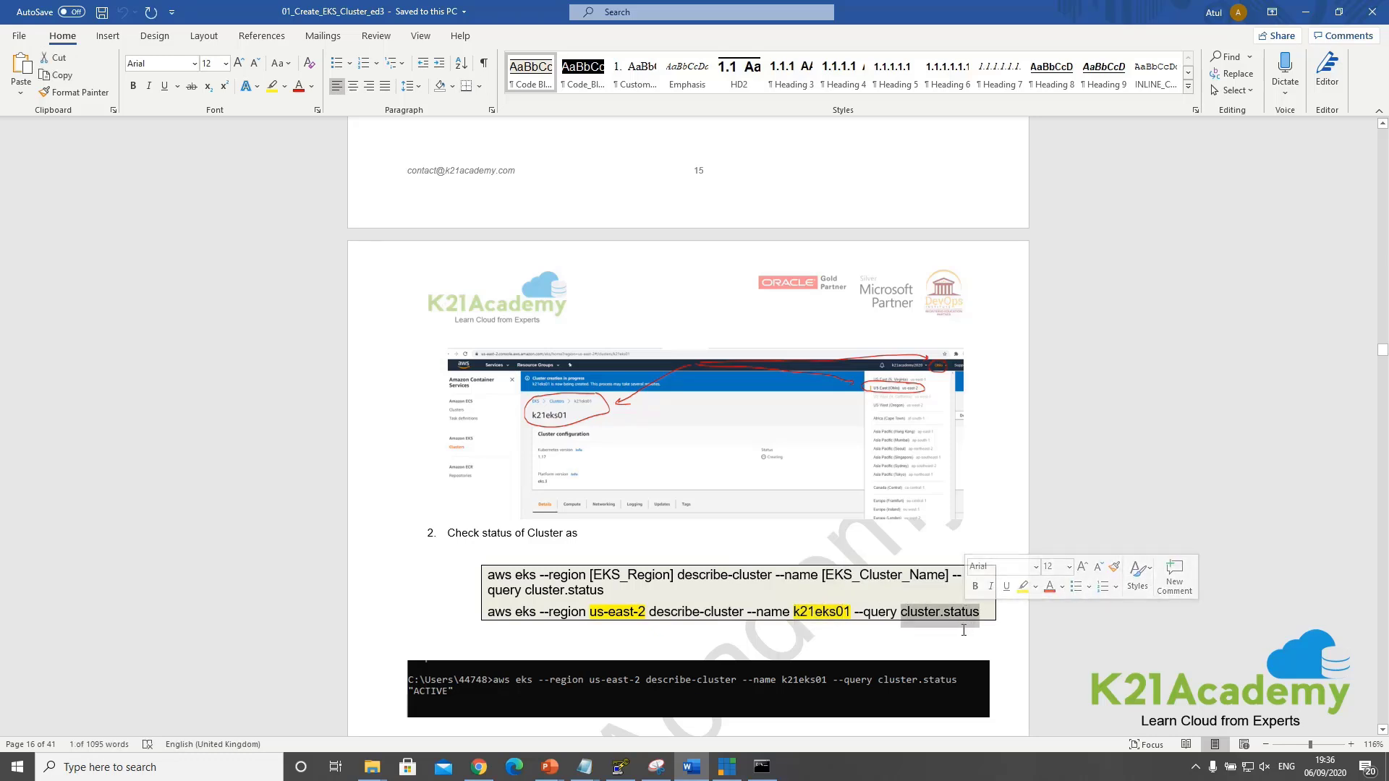
Switch to the AWS console in Chrome, open Elastic Kubernetes Service and the k21academyk8s01 cluster, and copy the cluster name
click(470, 628)
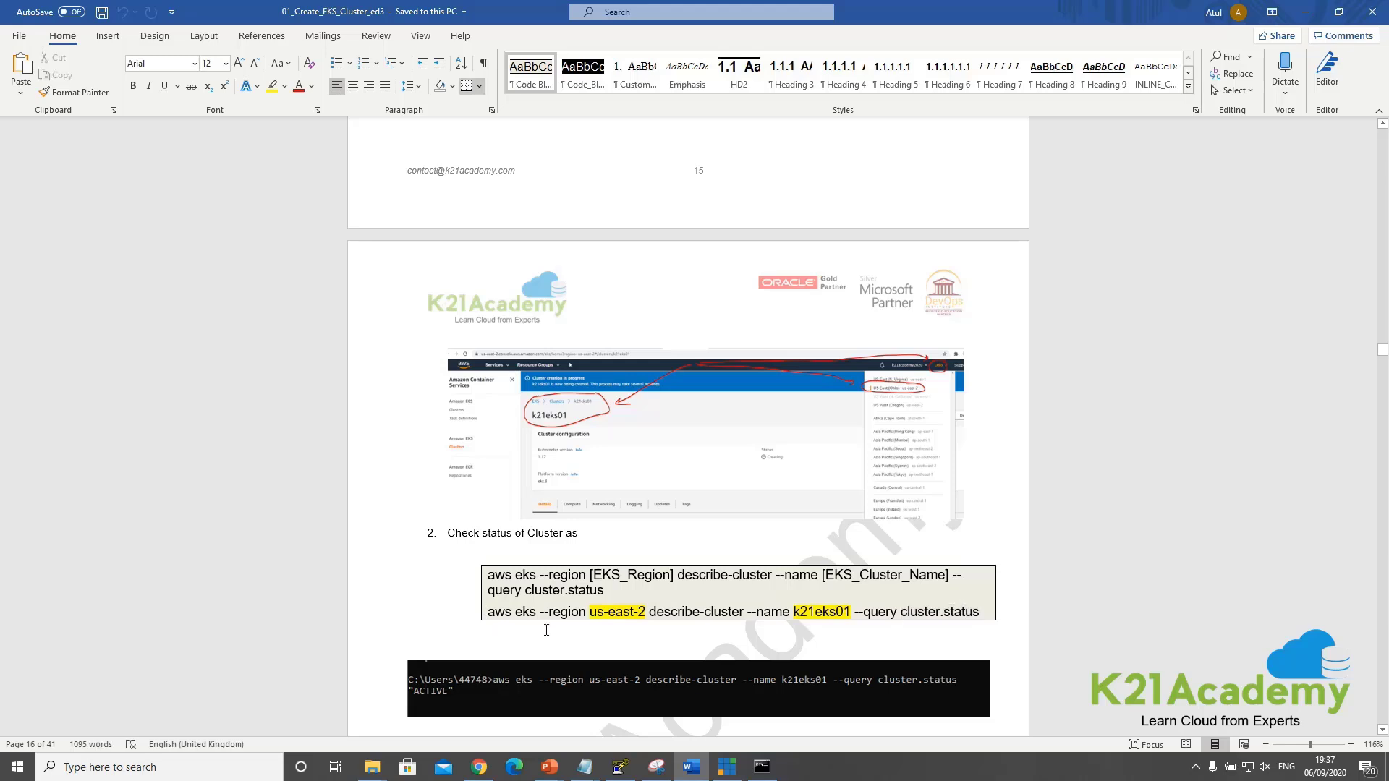
key(alt+Tab)
text(eks)
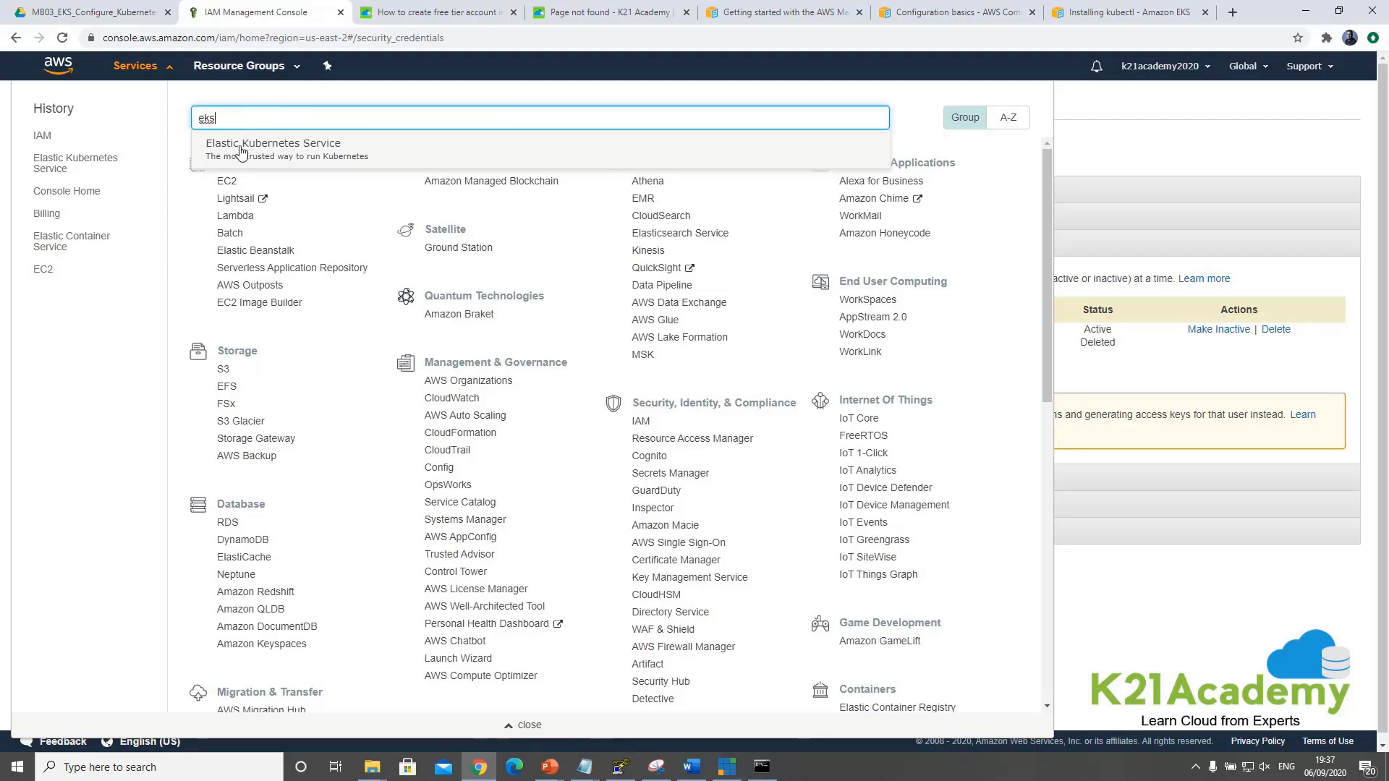
click(240, 154)
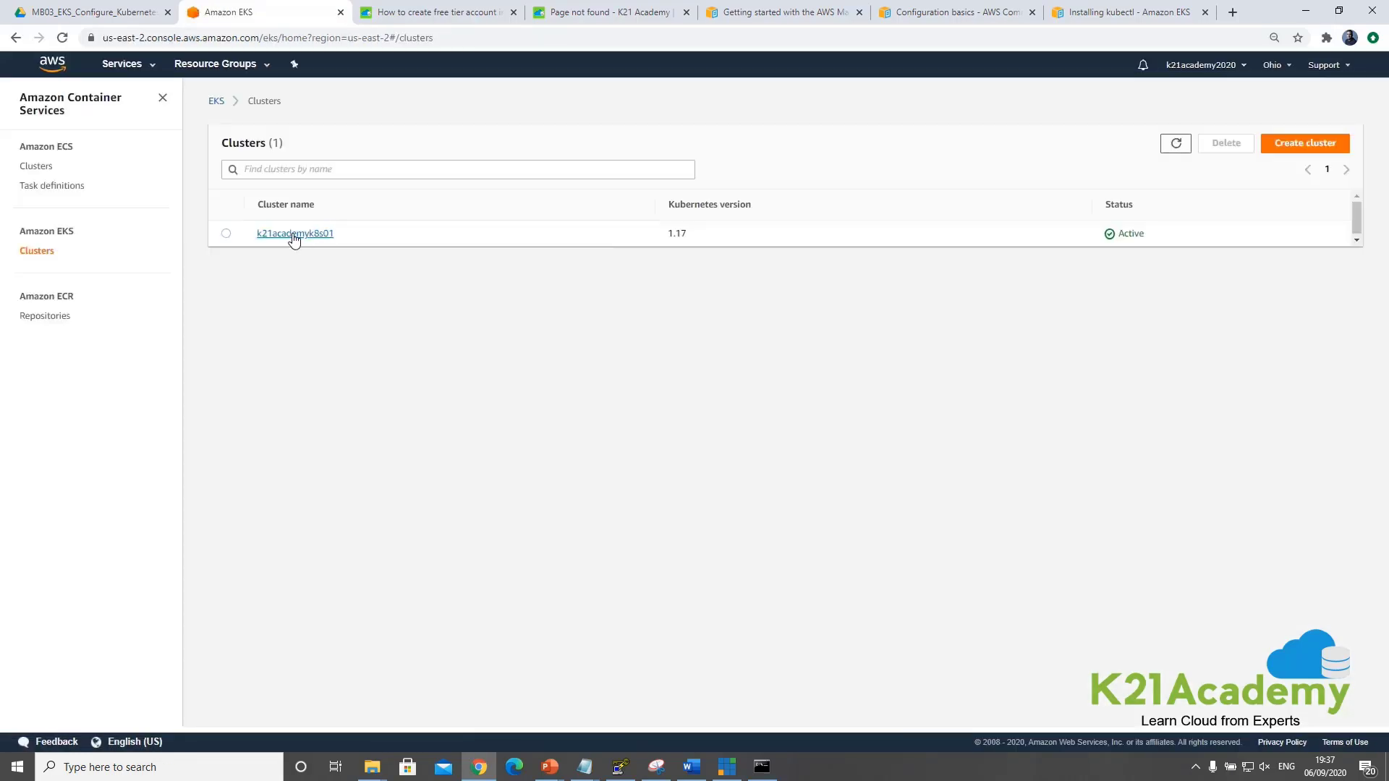
click(302, 234)
drag(371, 139, 208, 139)
key(ctrl+c)
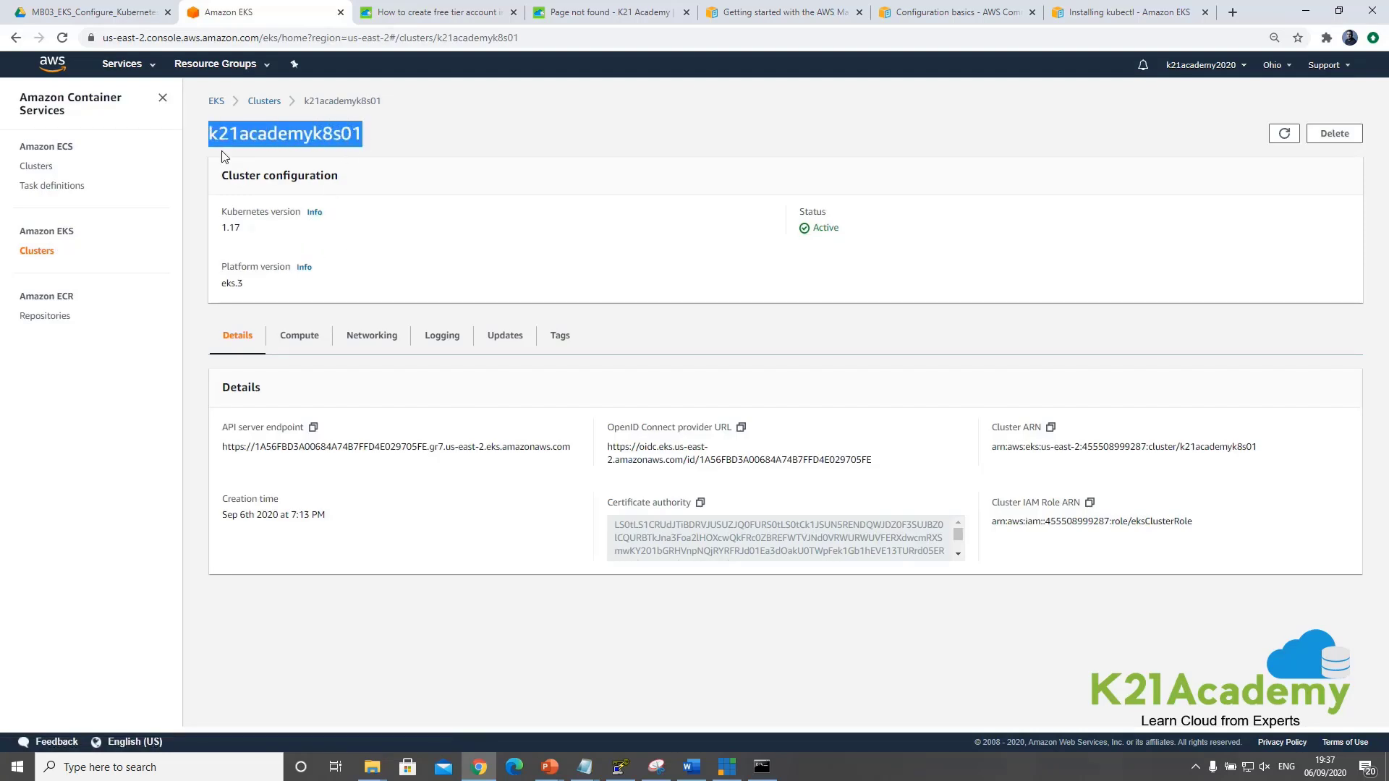
In the Readme file in Notepad, replace the cluster name in the describe-cluster command with k21academyk8s01
key(alt+Tab)
click(600, 315)
drag(599, 315, 647, 316)
key(ctrl+v)
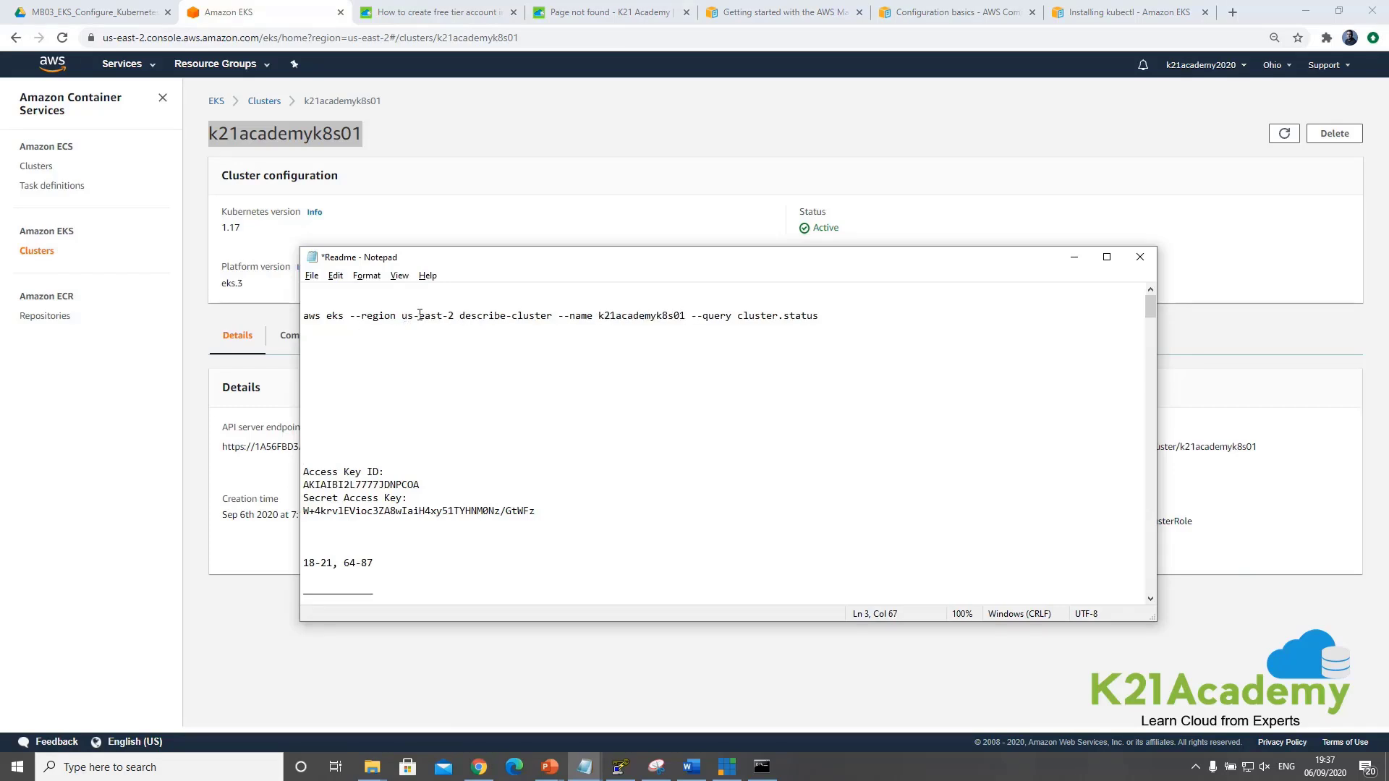
Check the cluster's region code in the AWS console's region list, and return to the Readme notes
click(472, 177)
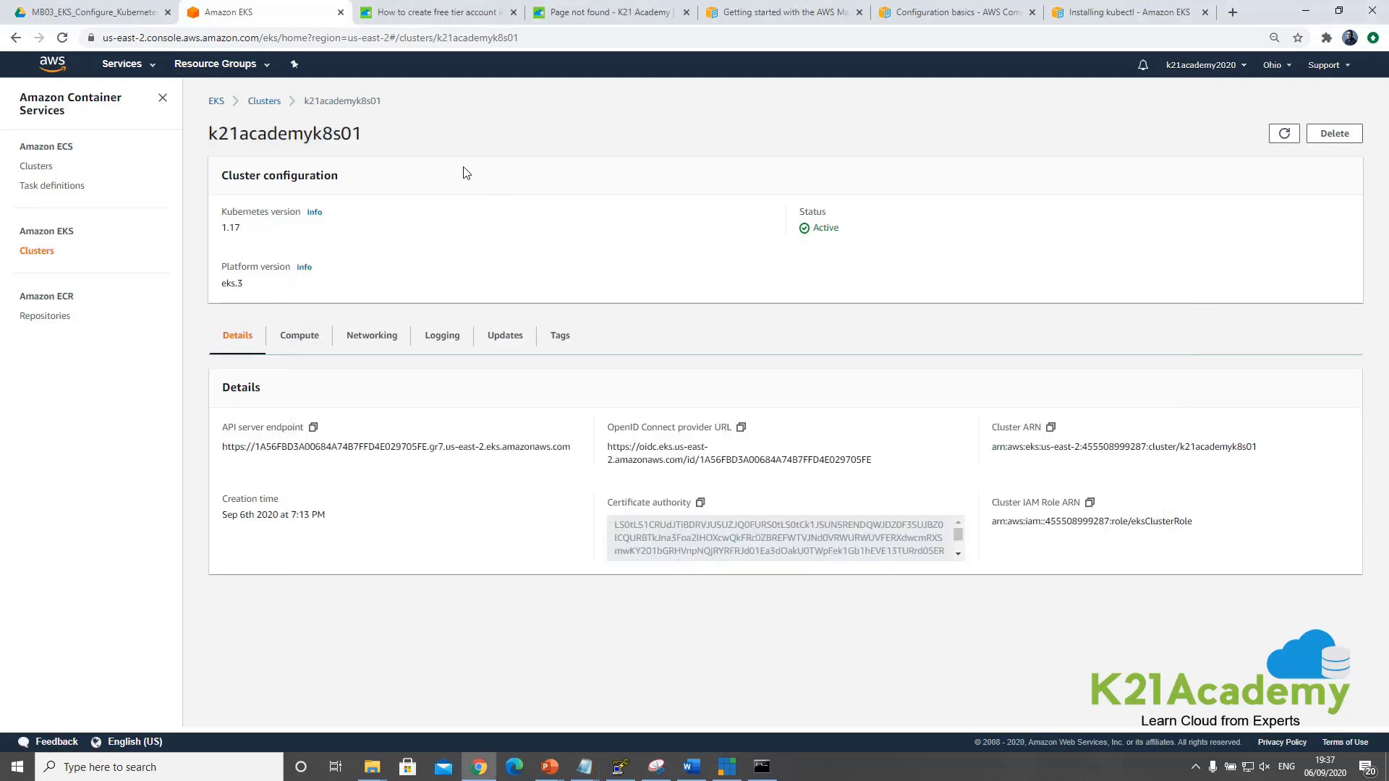
click(1288, 71)
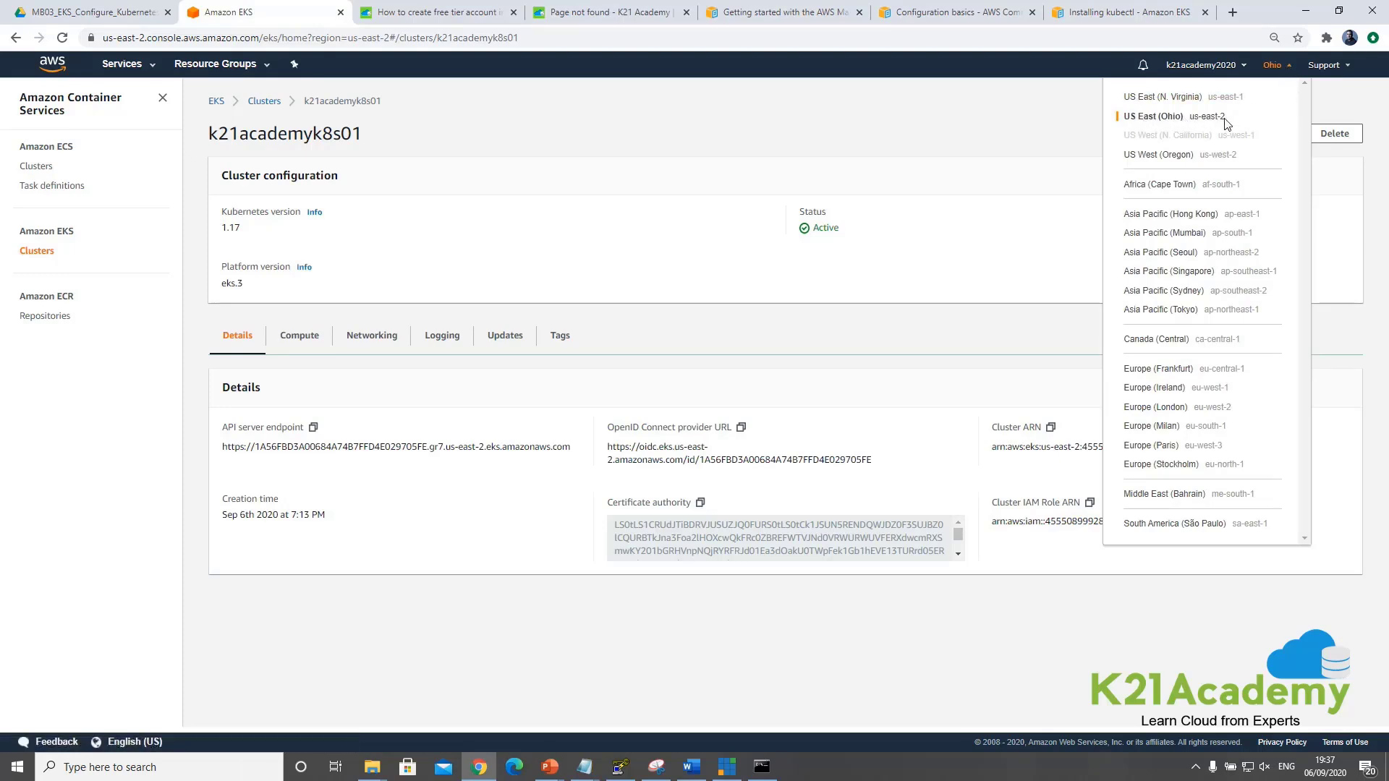
click(823, 171)
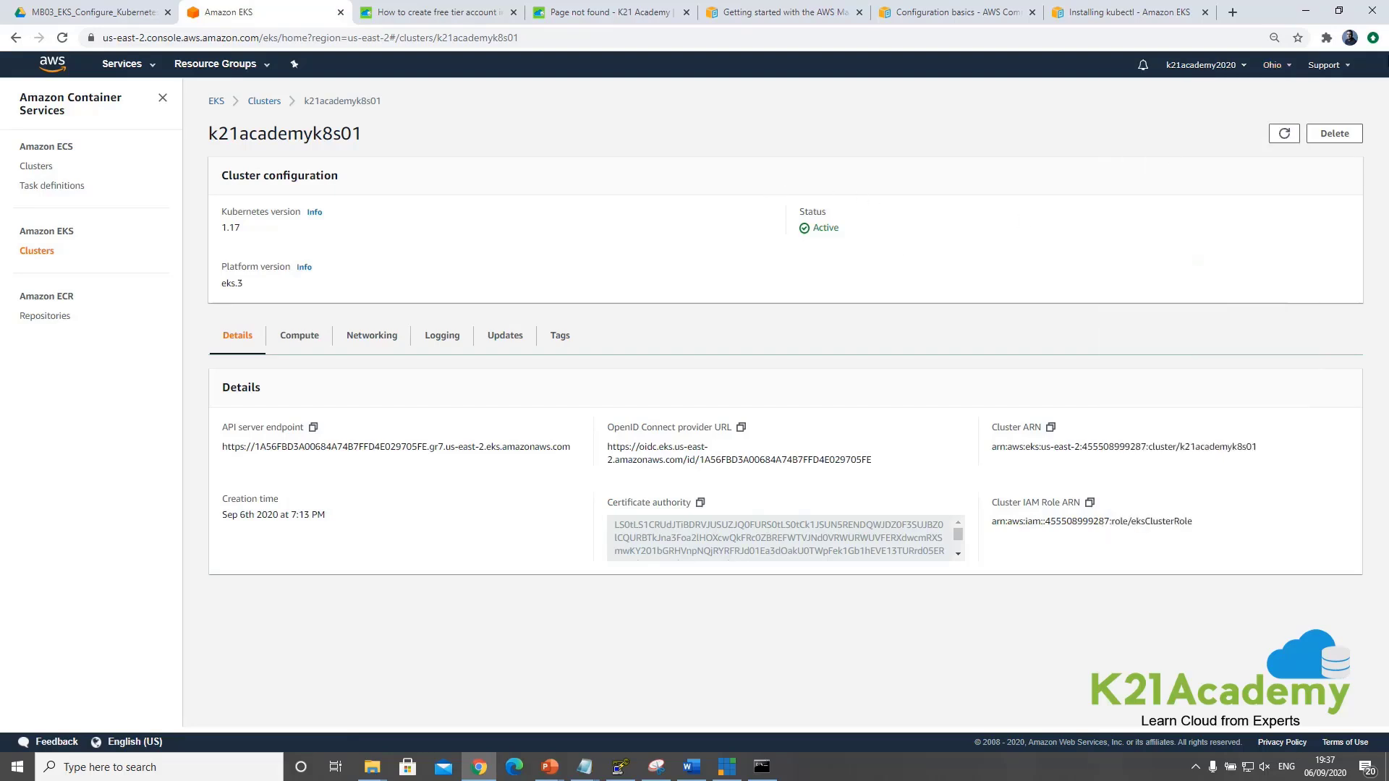
click(1373, 40)
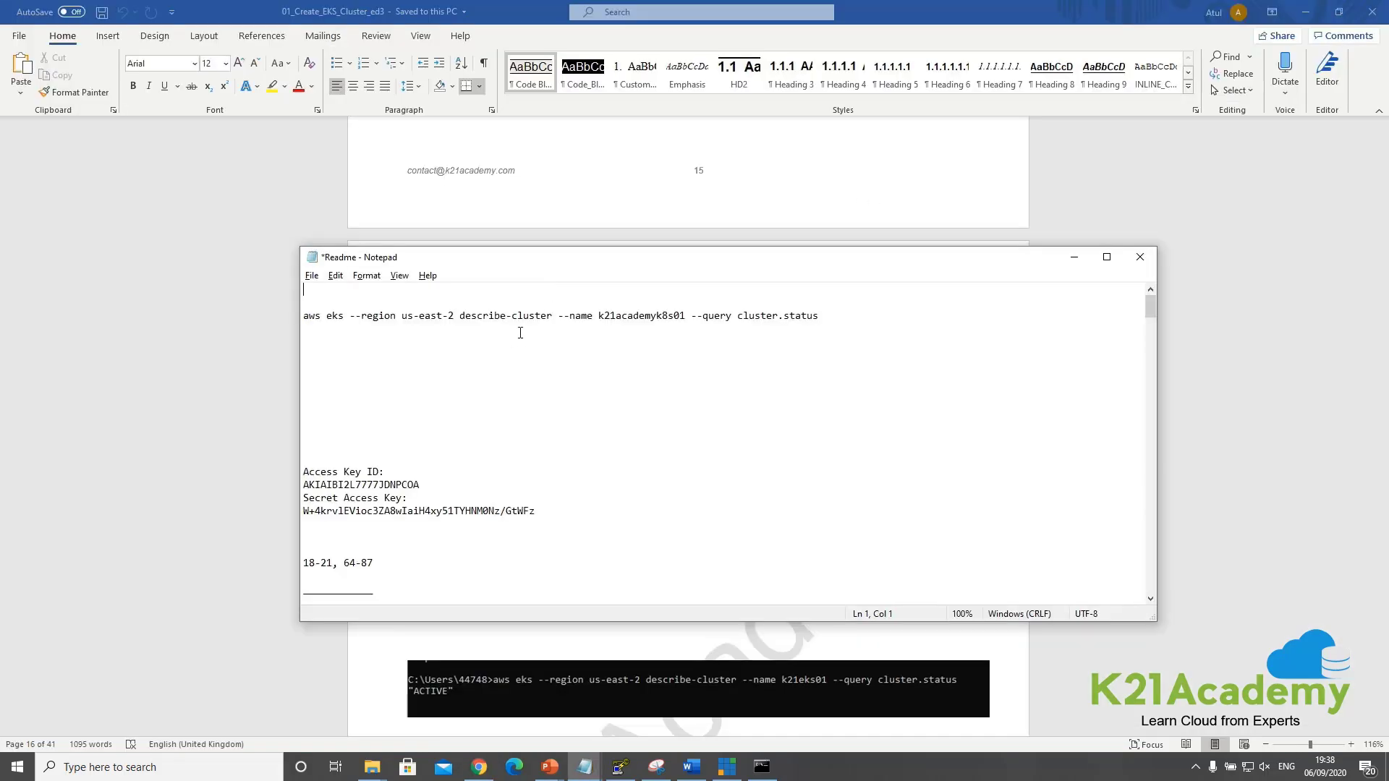
Copy the describe-cluster status command for k21academyk8s01 in us-east-2 from the Readme and run it in the Command Prompt
click(827, 314)
key(shift+Home)
key(ctrl+c)
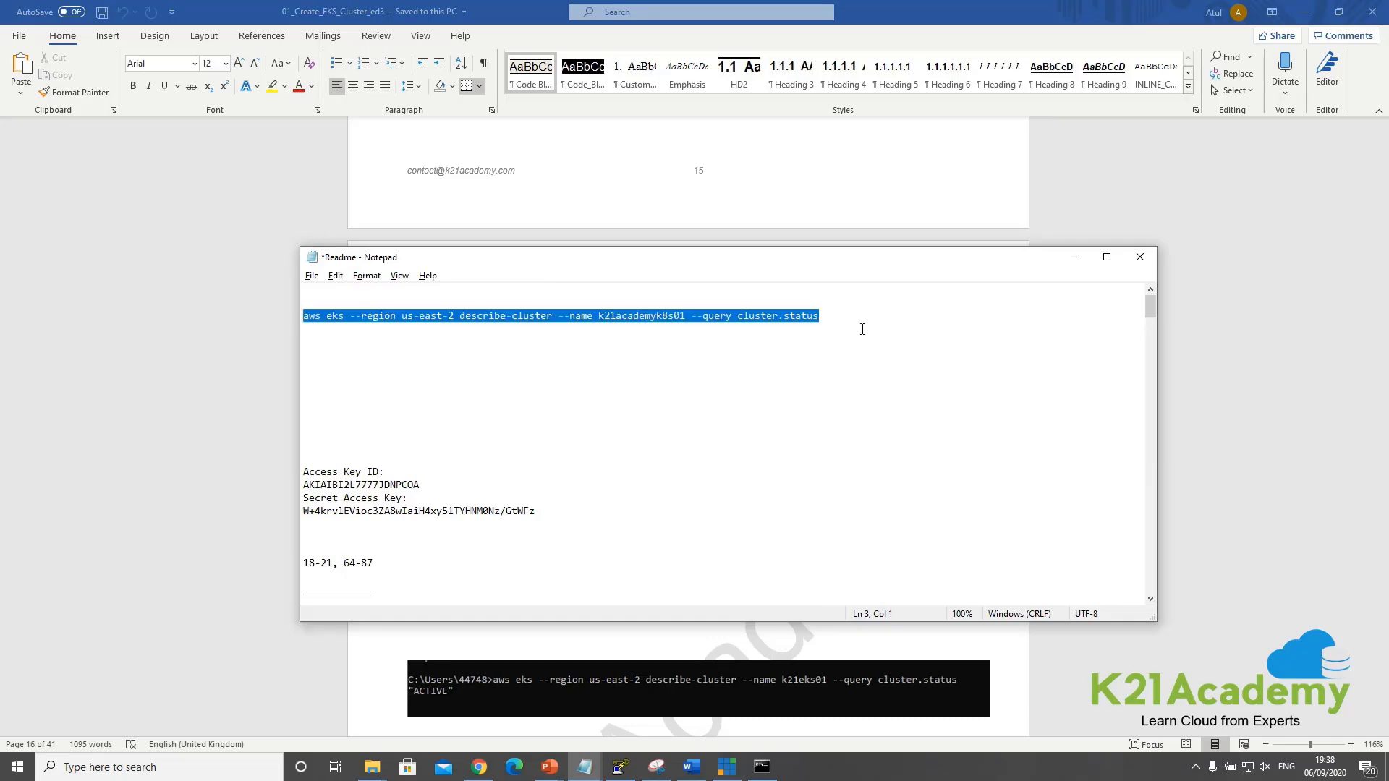
key(alt+Tab)
key(alt+Tab)
key(alt+Tab)
key(alt+Tab)
key(alt+Tab)
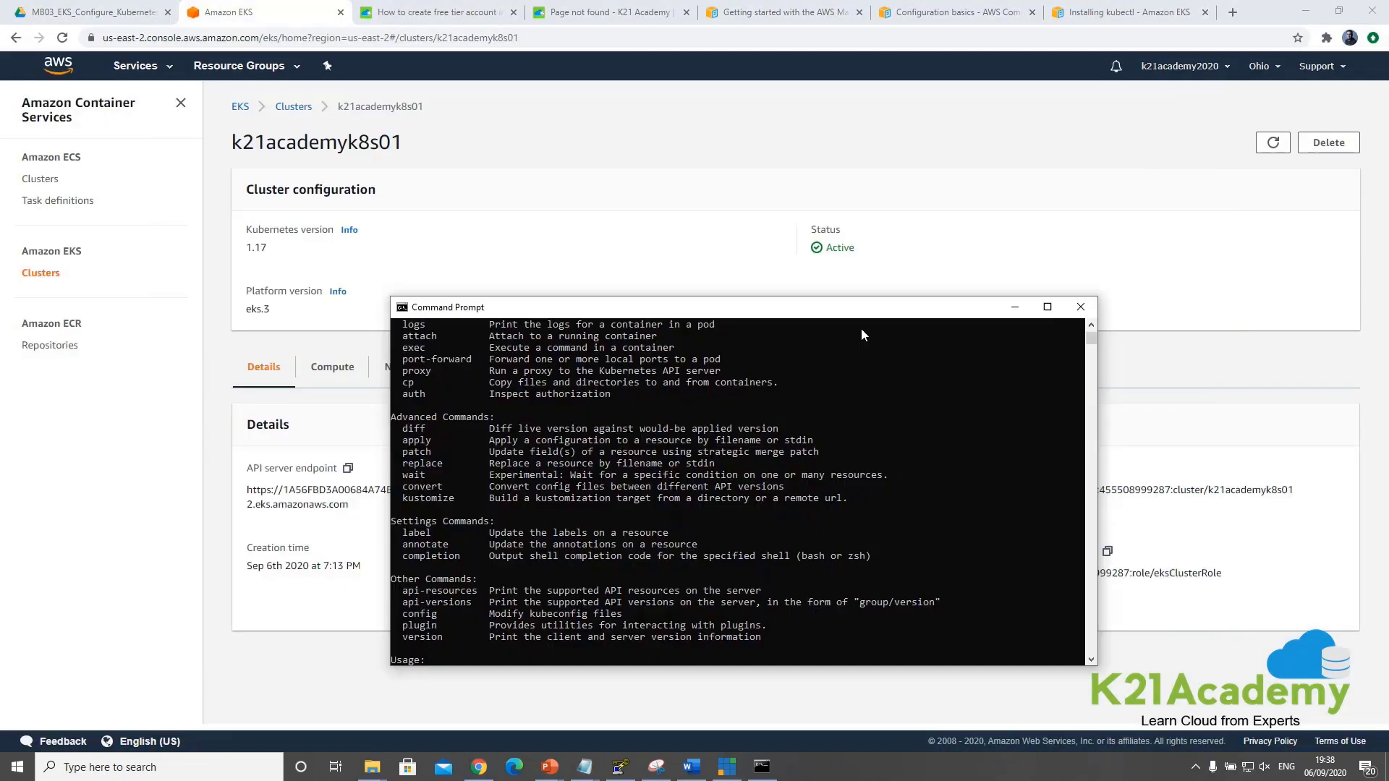
scroll(673, 520, down, 9)
key(ctrl+v)
key(Return)
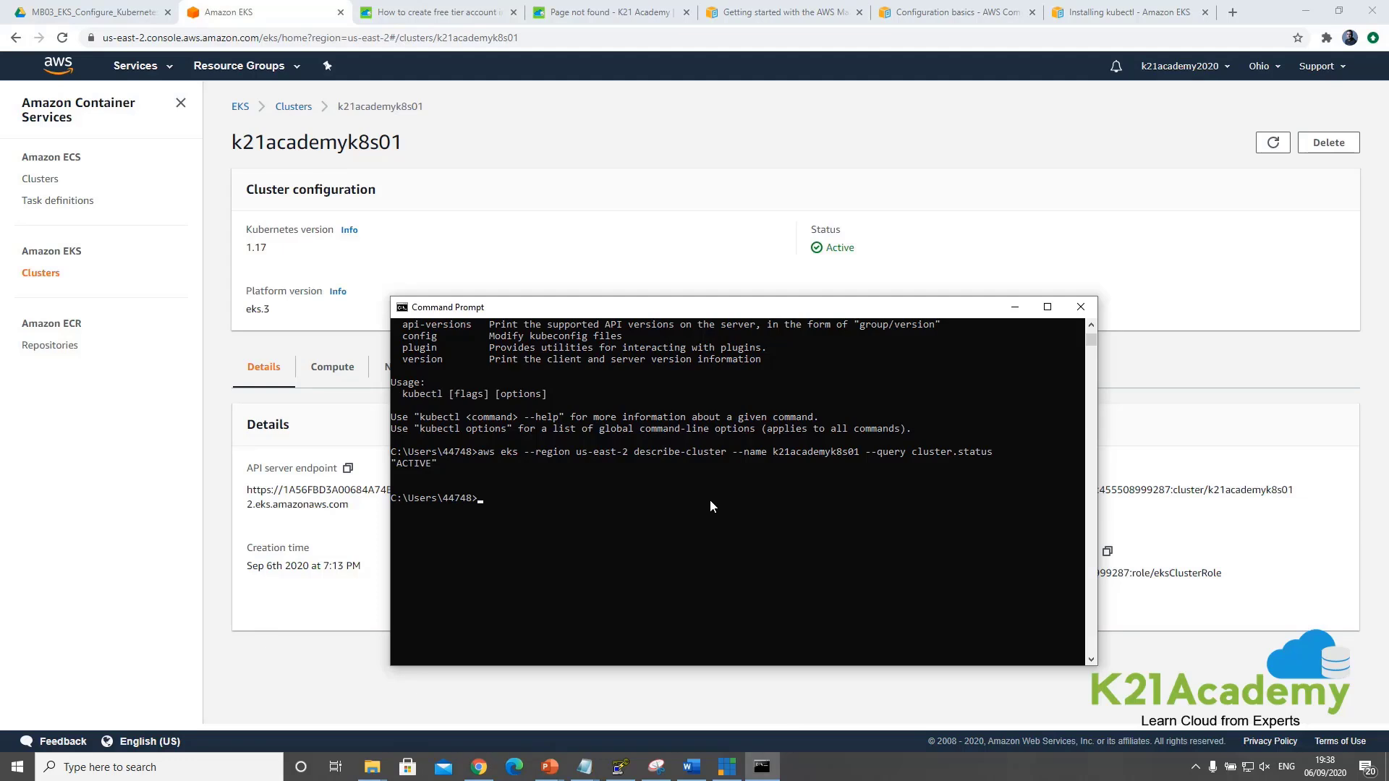
Refresh the k21academyk8s01 cluster page in the AWS console and check its status there
click(306, 398)
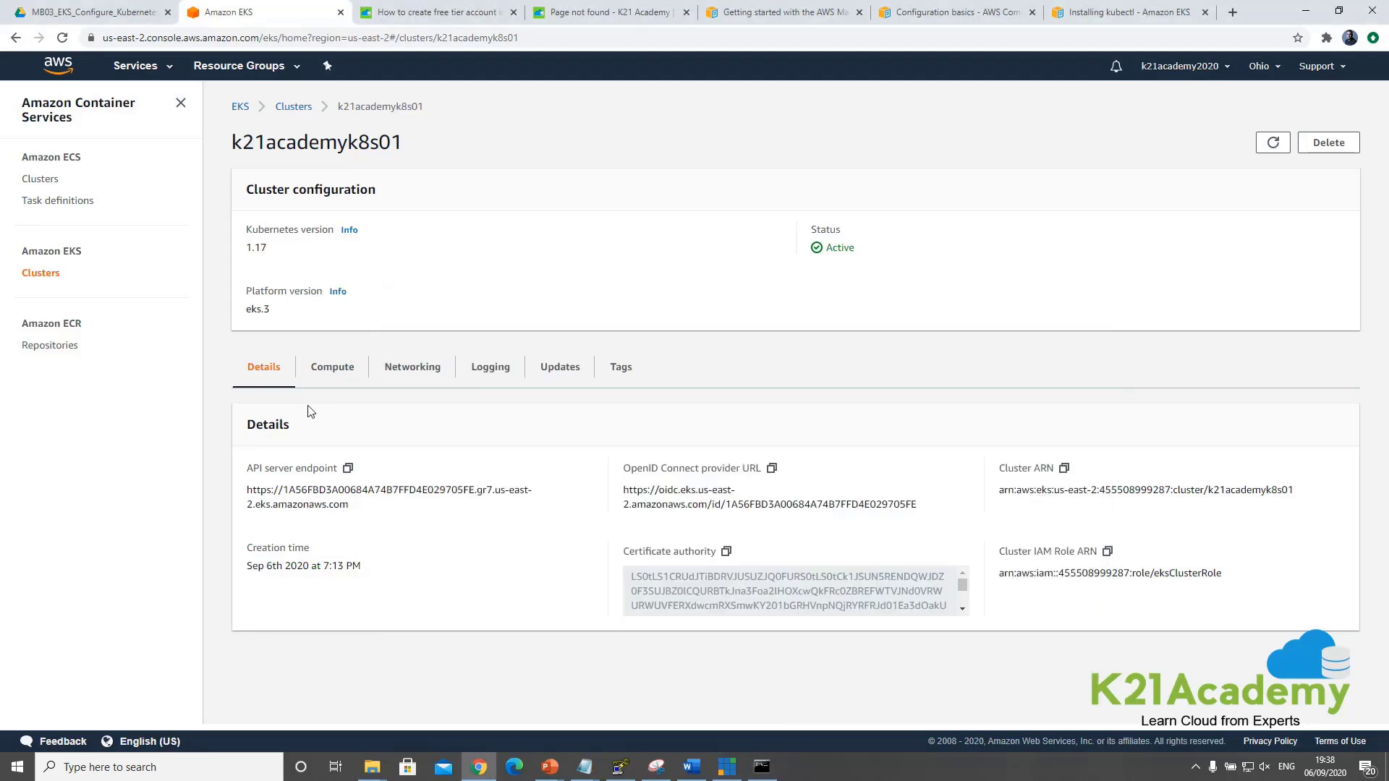
click(1281, 154)
drag(833, 248, 897, 253)
Copy the aws eks update-kubeconfig example command for us-east-2 from the Word lab guide into the Readme in Notepad
key(alt+Tab)
scroll(636, 427, down, 3)
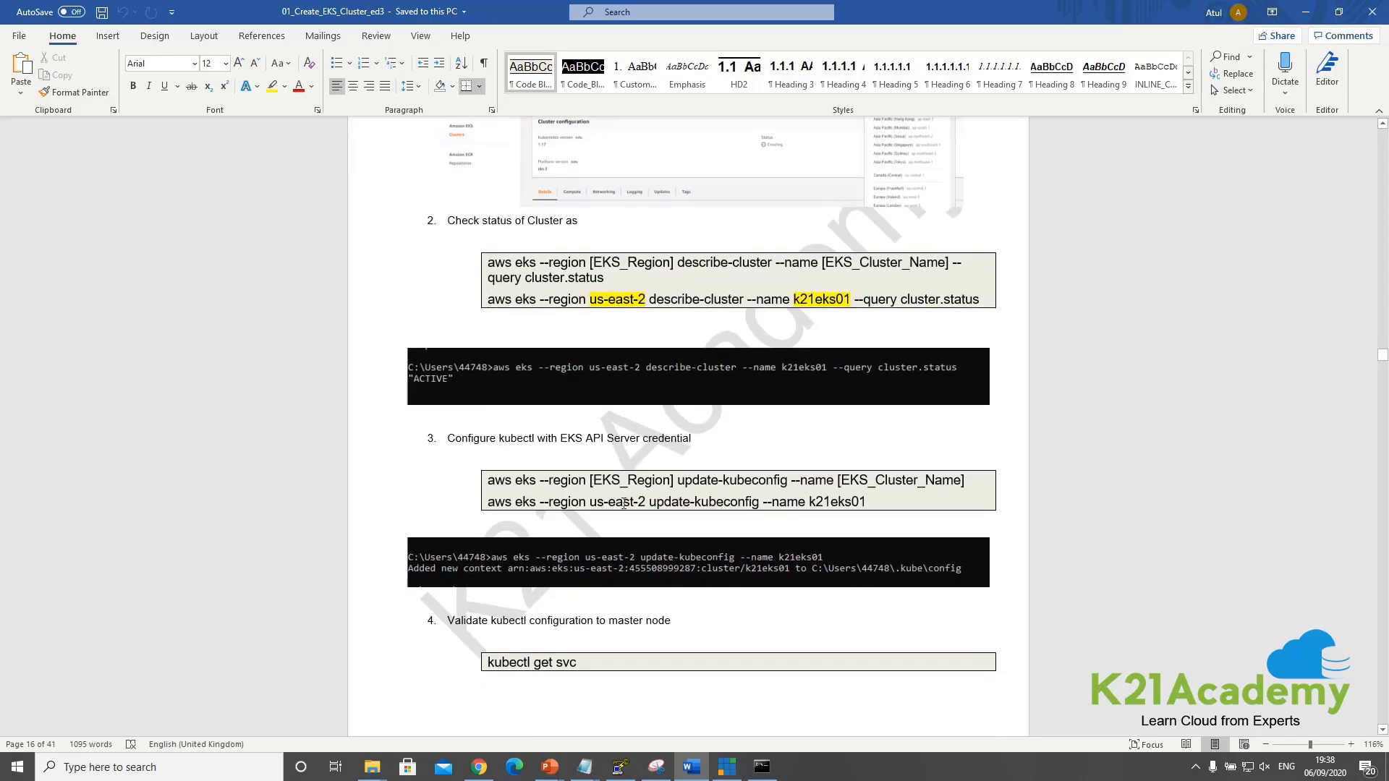
click(635, 505)
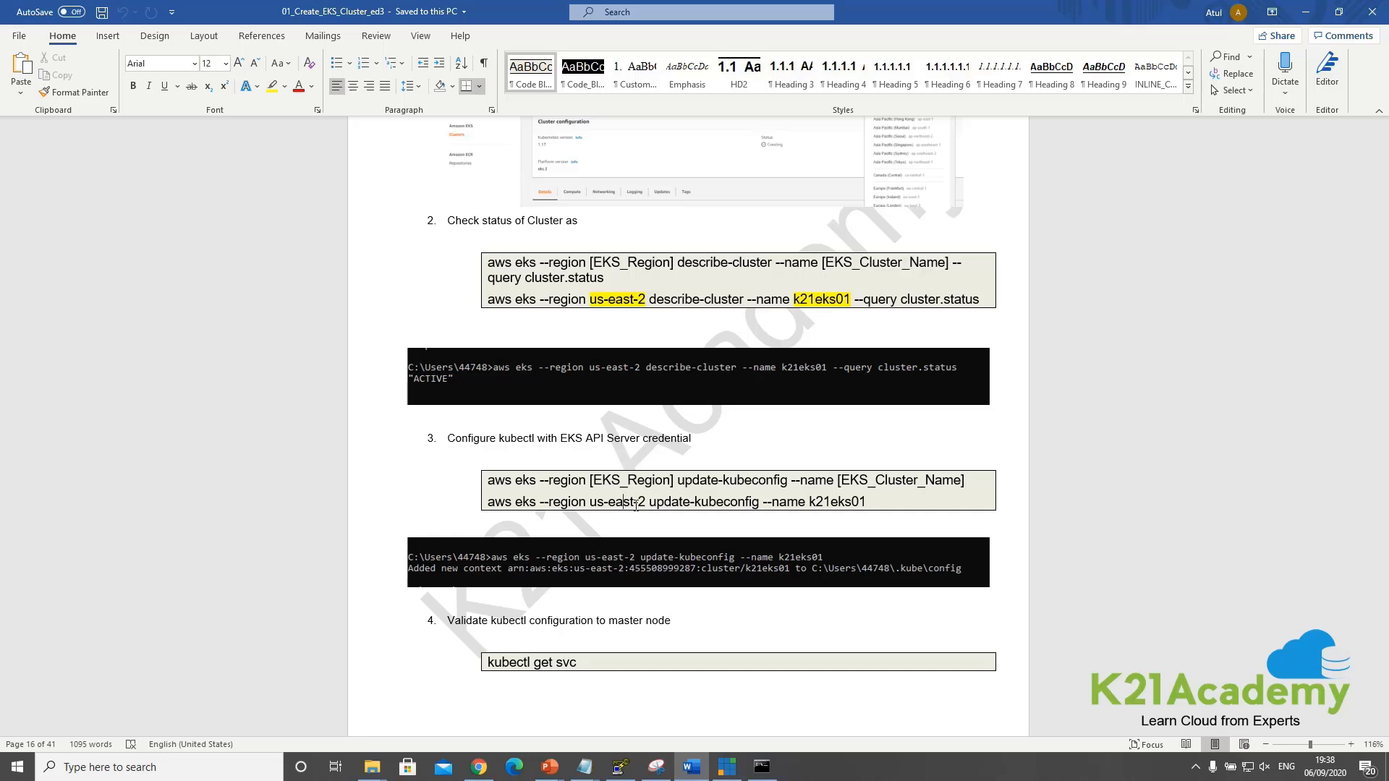
click(680, 503)
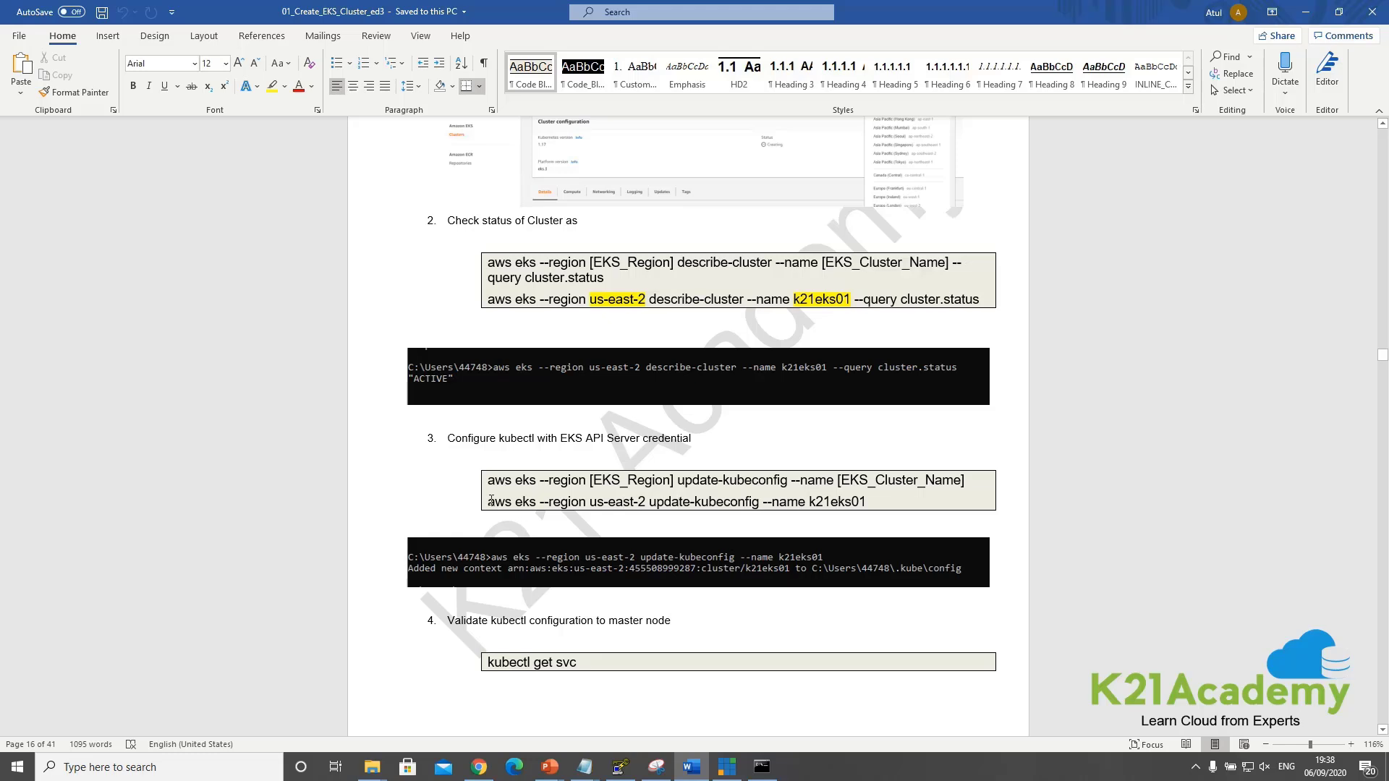
drag(489, 501, 830, 504)
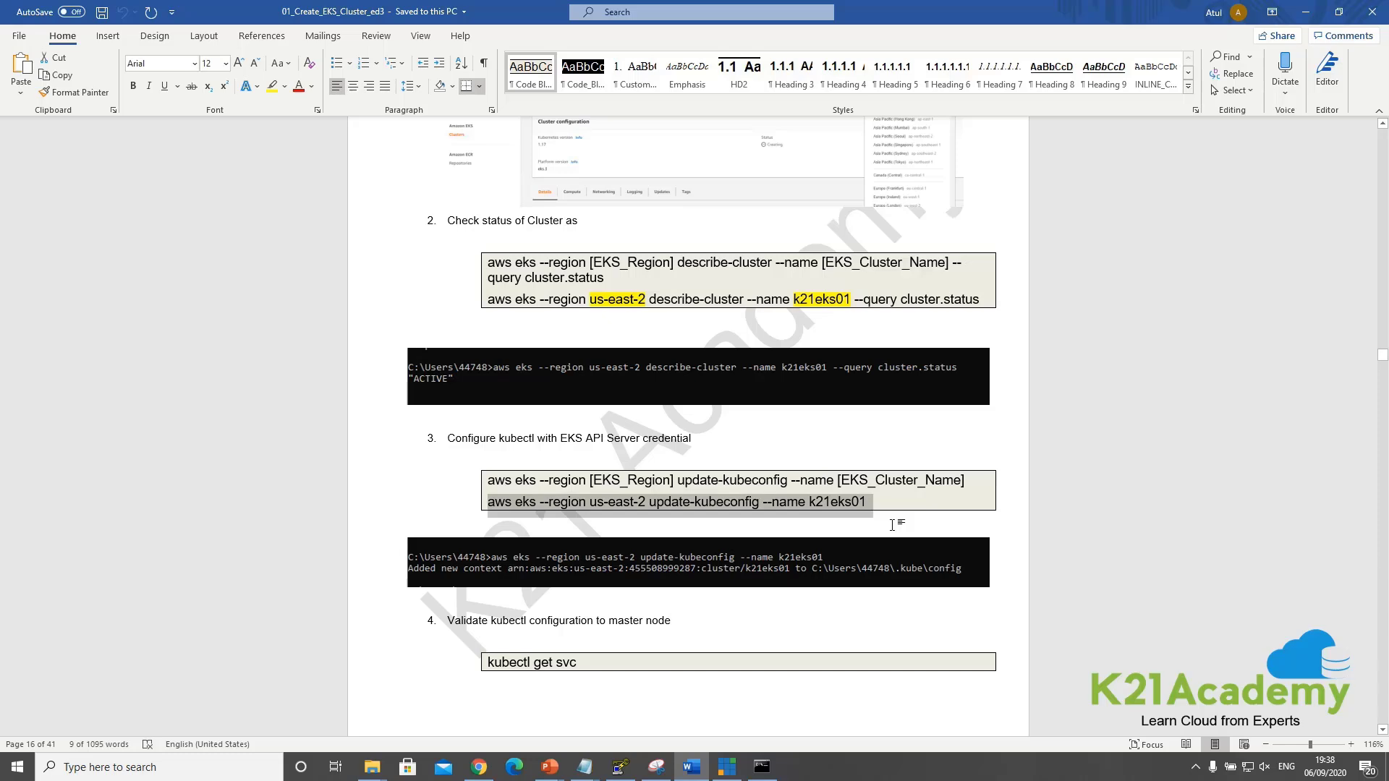
key(alt+Tab)
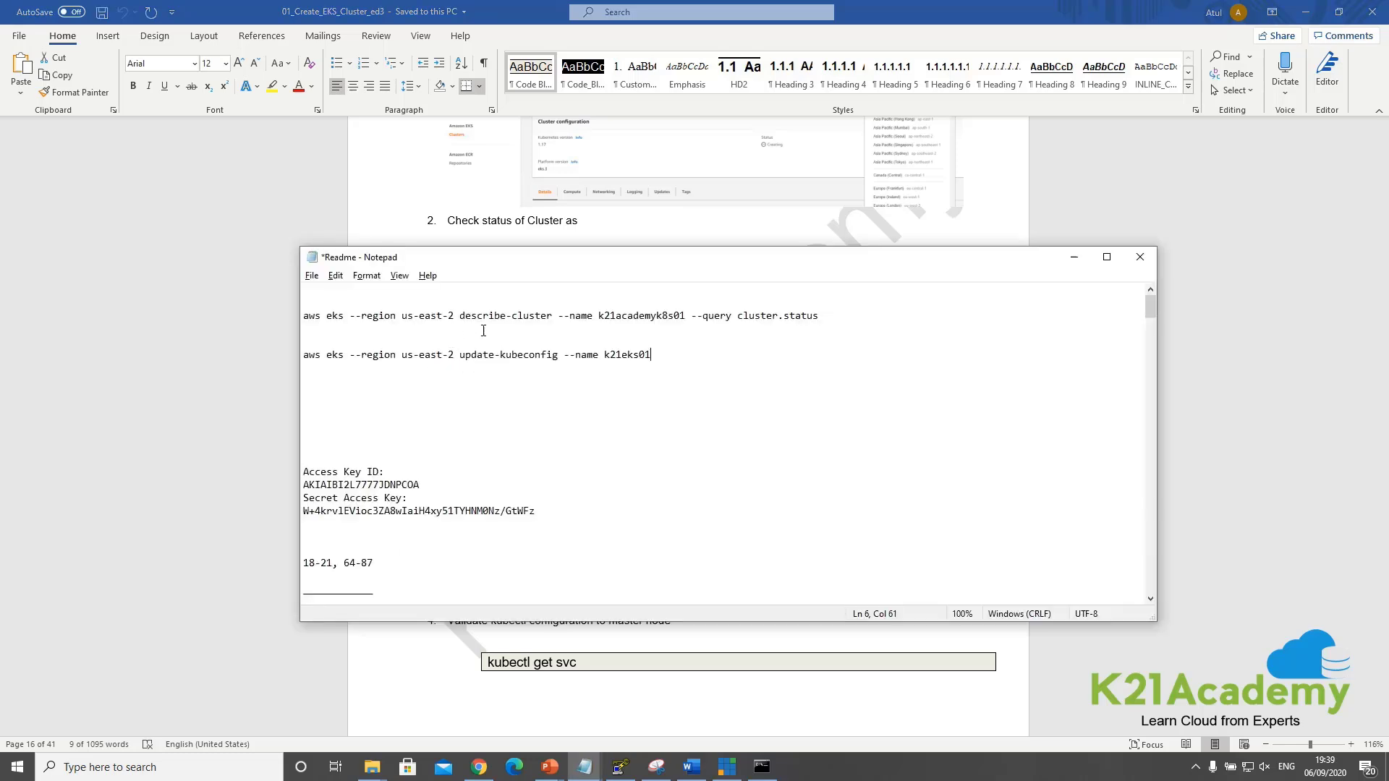
Replace k21eks01 in the Readme's update-kubeconfig command with the cluster name k21academyk8s01
drag(599, 316, 686, 316)
key(ctrl+c)
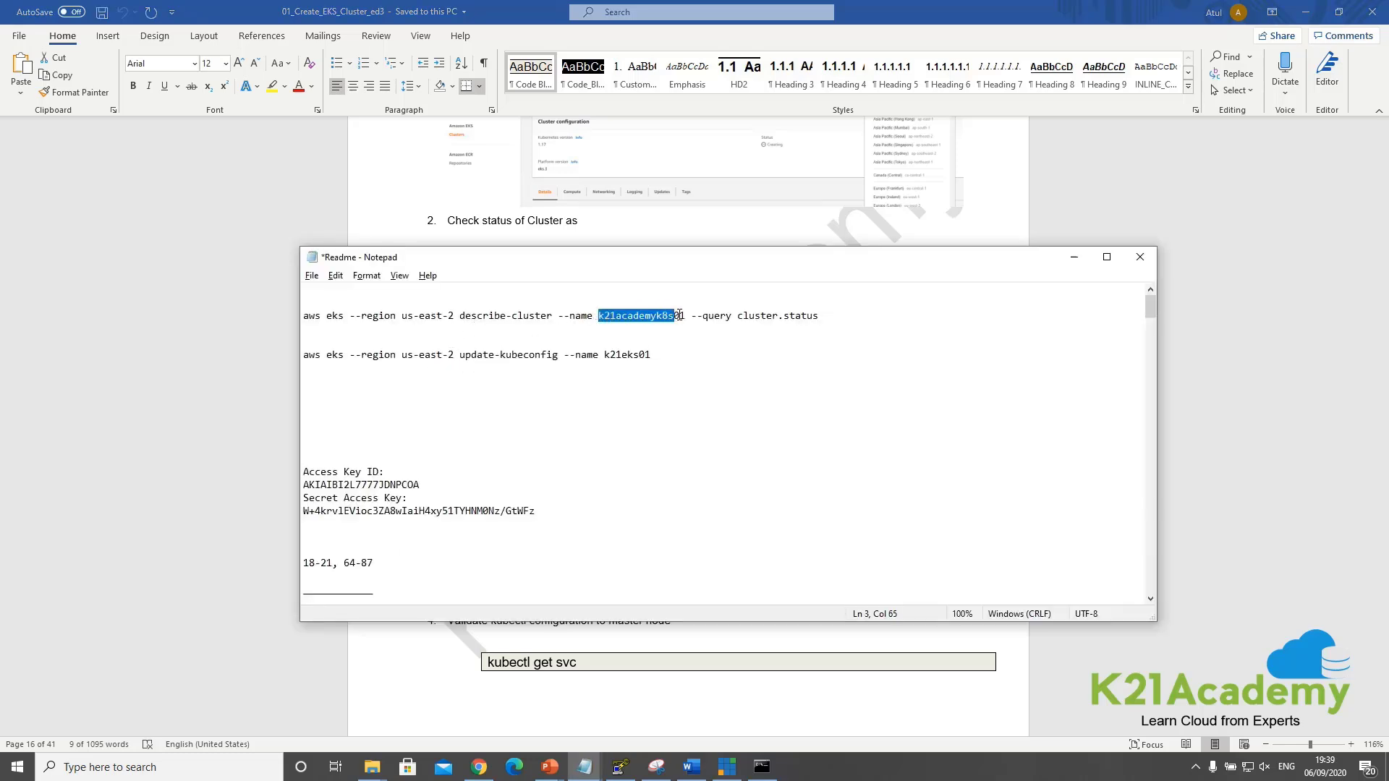
double_click(605, 355)
key(ctrl+v)
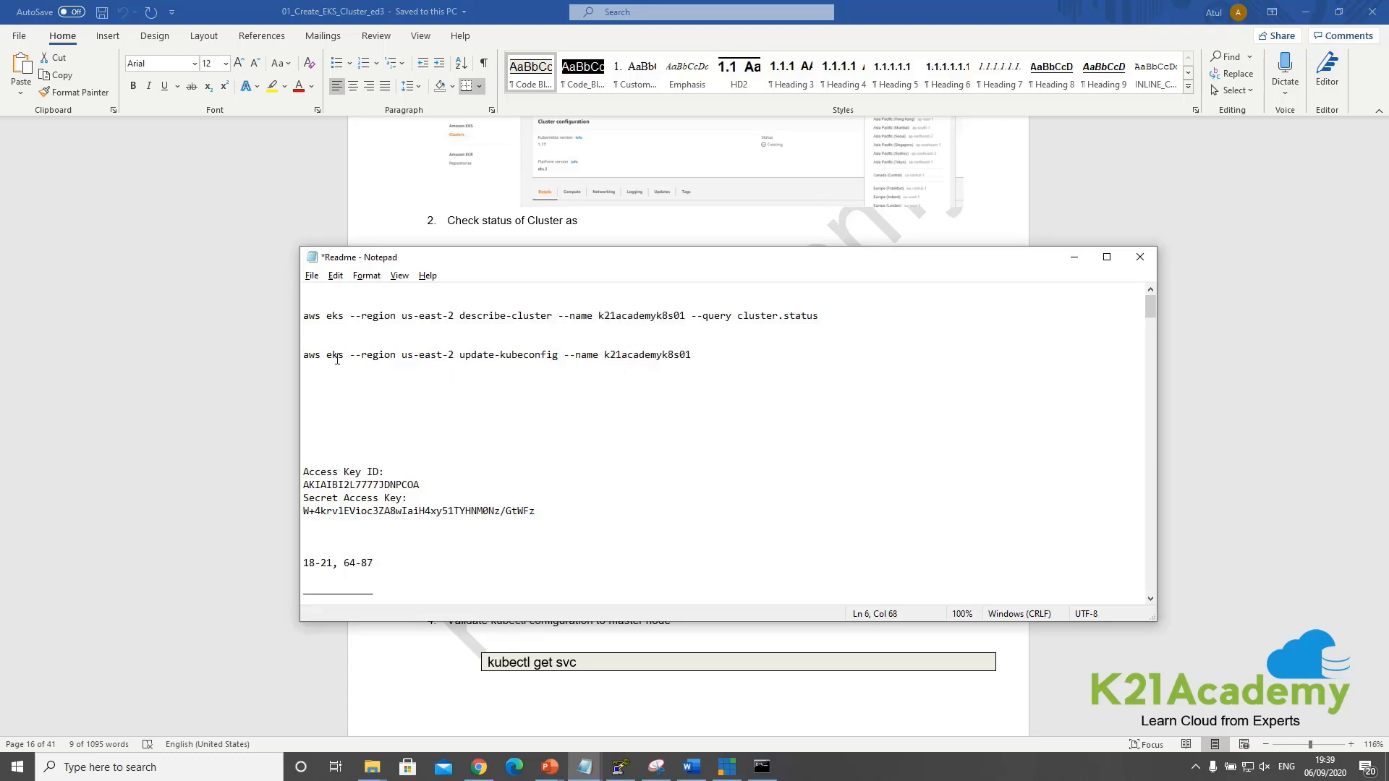
Run aws eks --region us-east-2 update-kubeconfig --name k21academyk8s01 from the Readme in the Command Prompt
drag(372, 354, 558, 357)
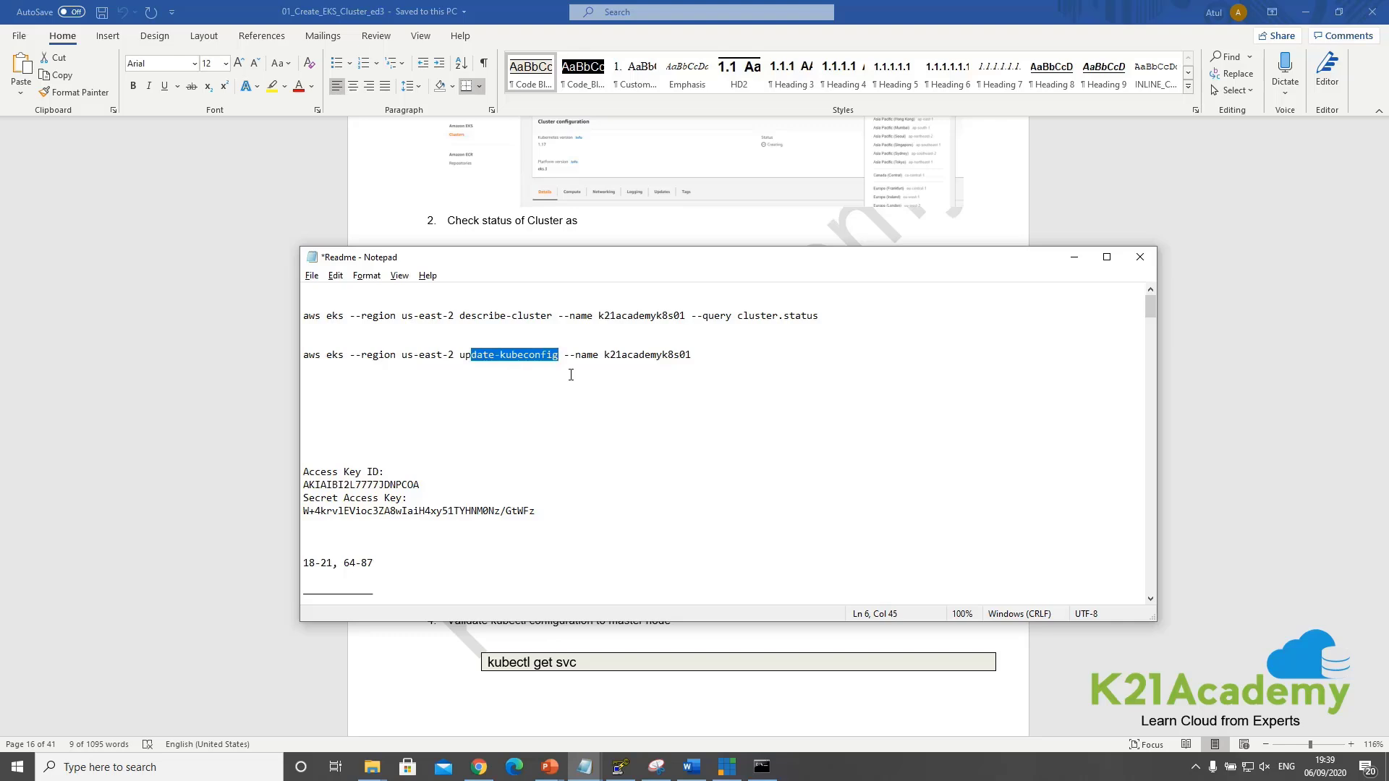
click(706, 355)
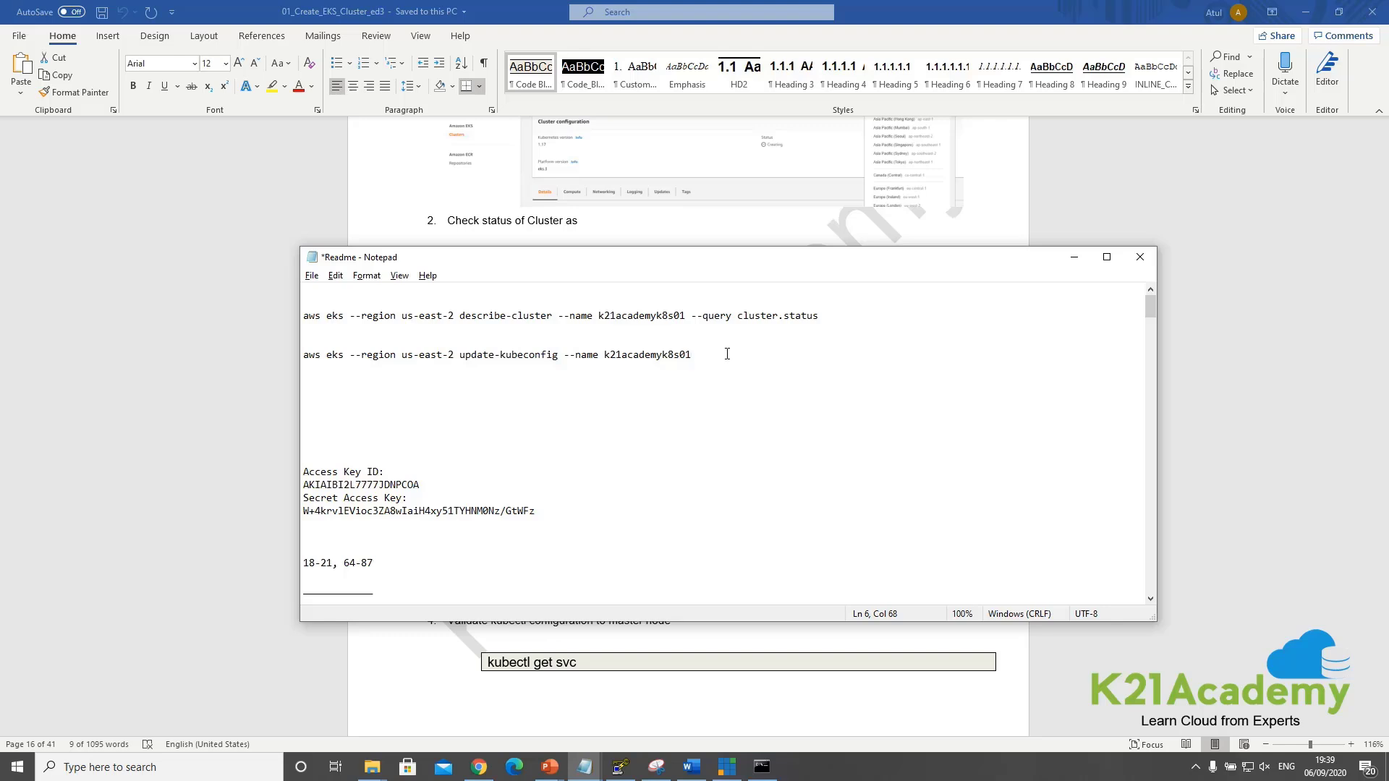
key(shift+Home)
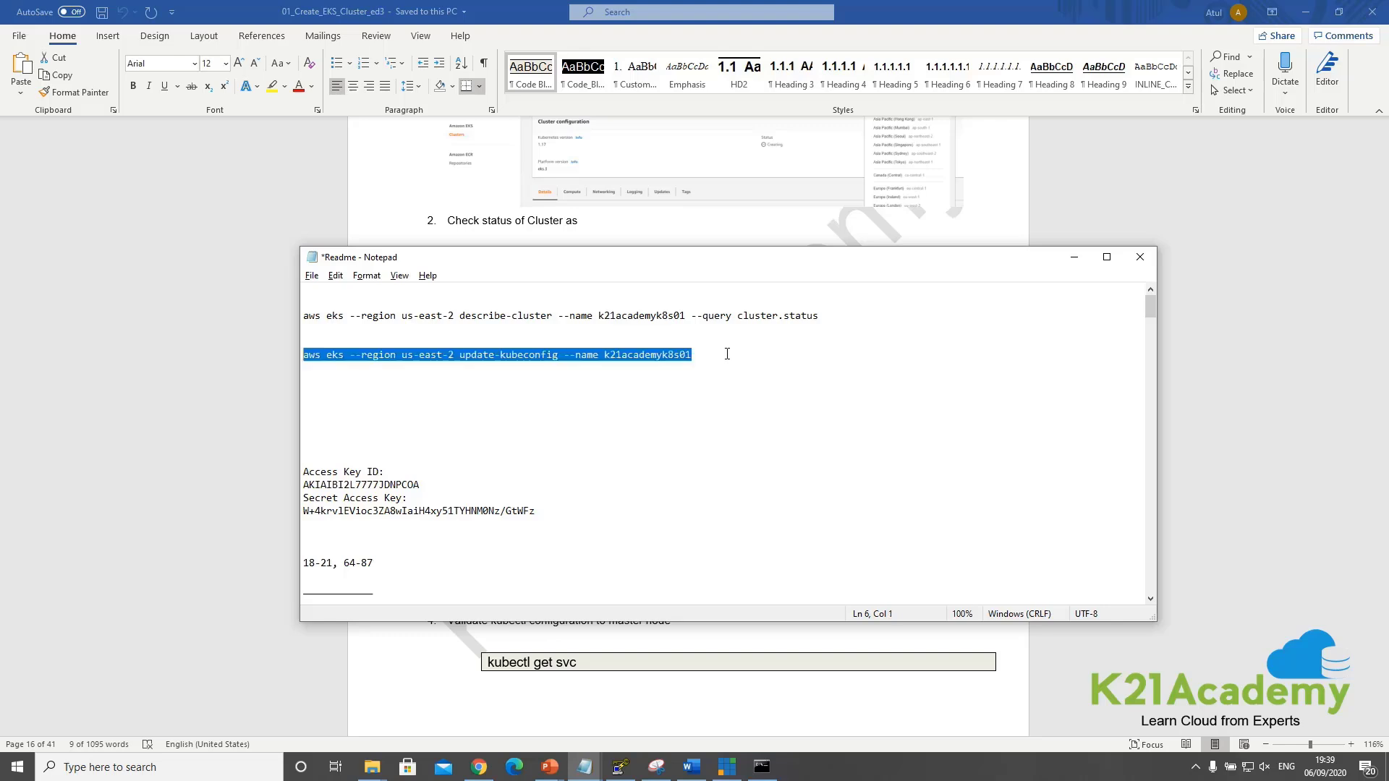
key(ctrl+c)
key(alt+Tab)
right_click(563, 453)
key(Return)
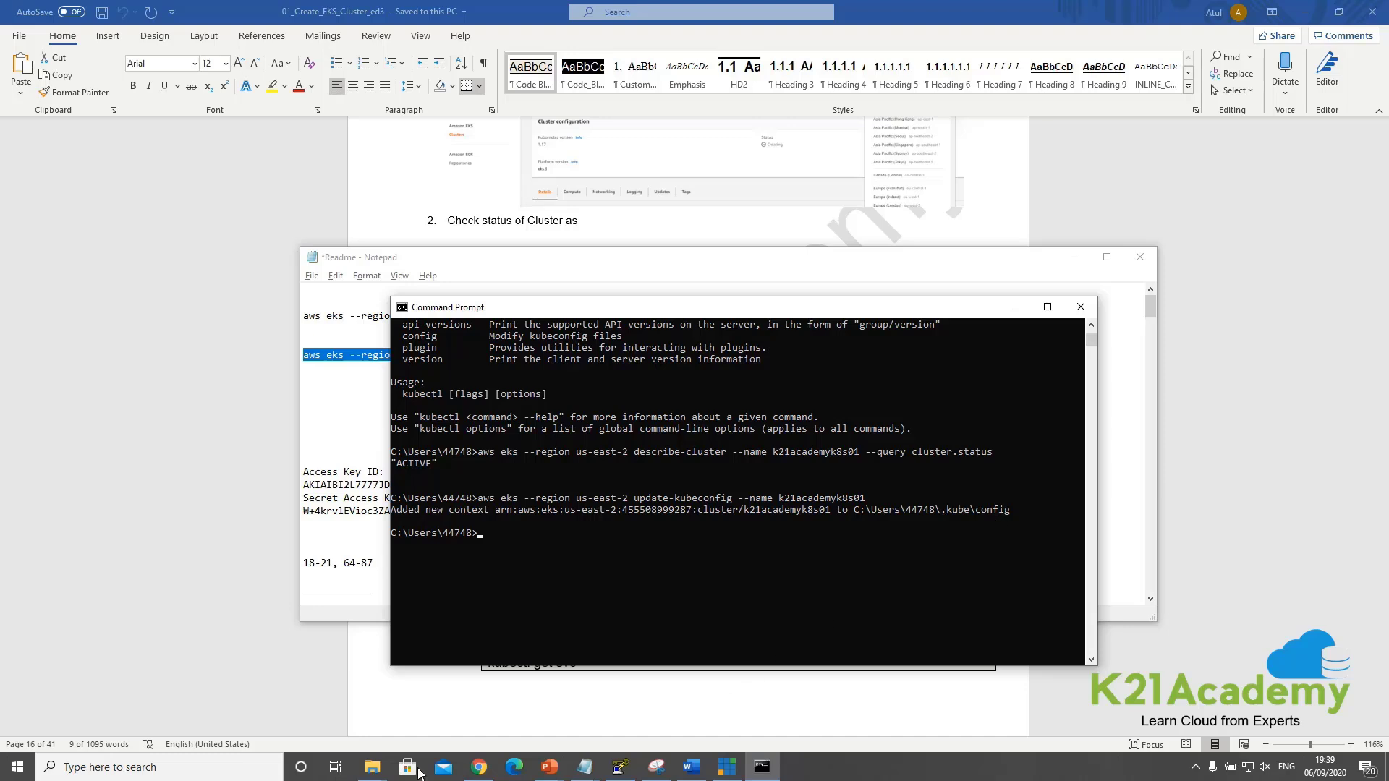
In File Explorer, open the .kube folder inside the Windows user folder and open its config file in Word
mouse_move(373, 772)
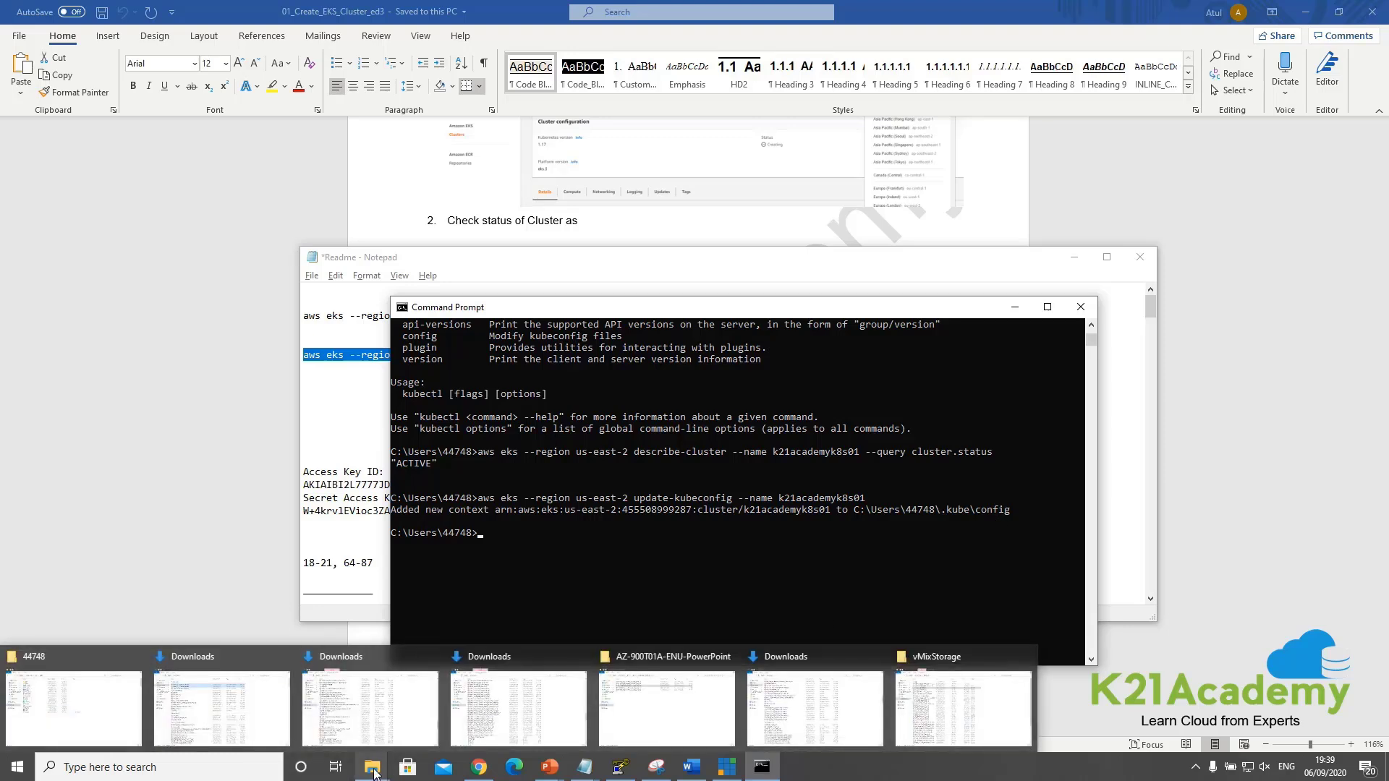
click(72, 695)
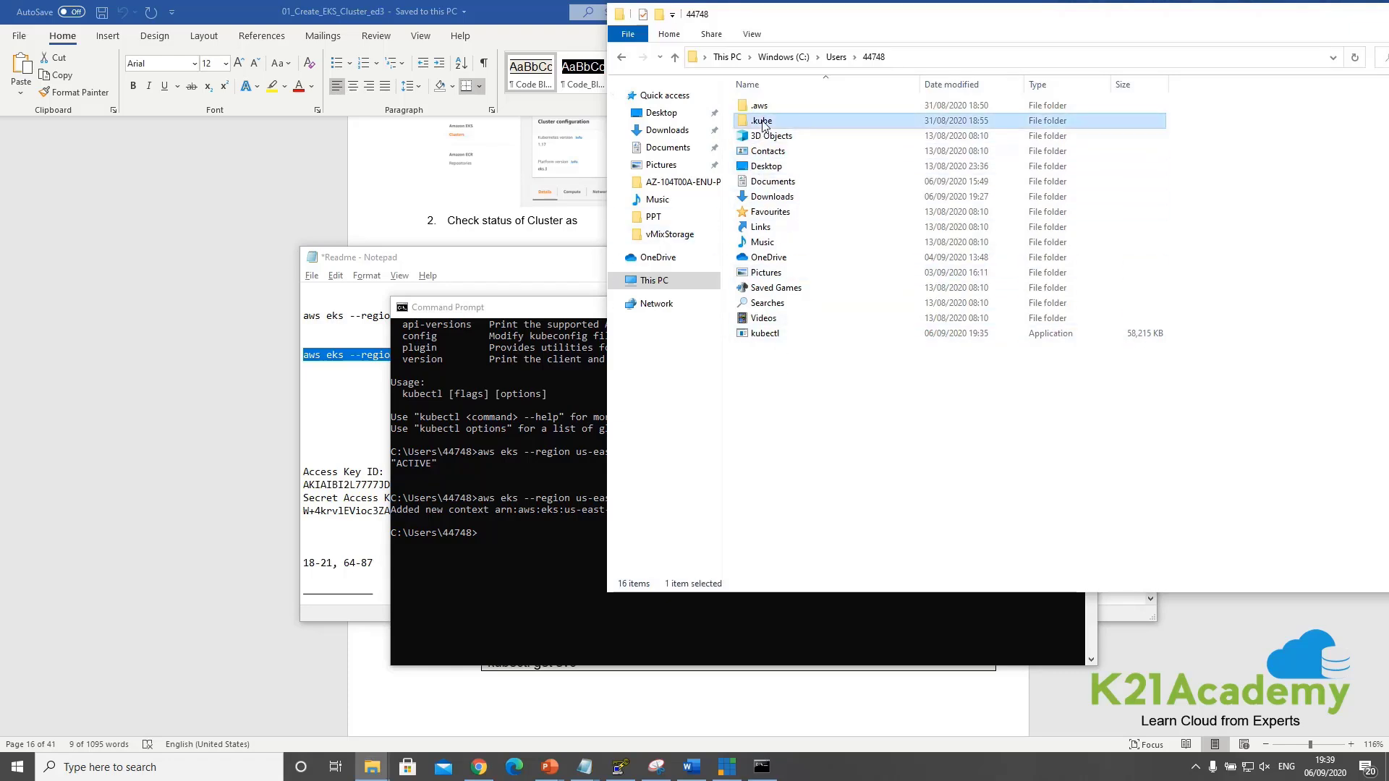
double_click(762, 120)
double_click(763, 137)
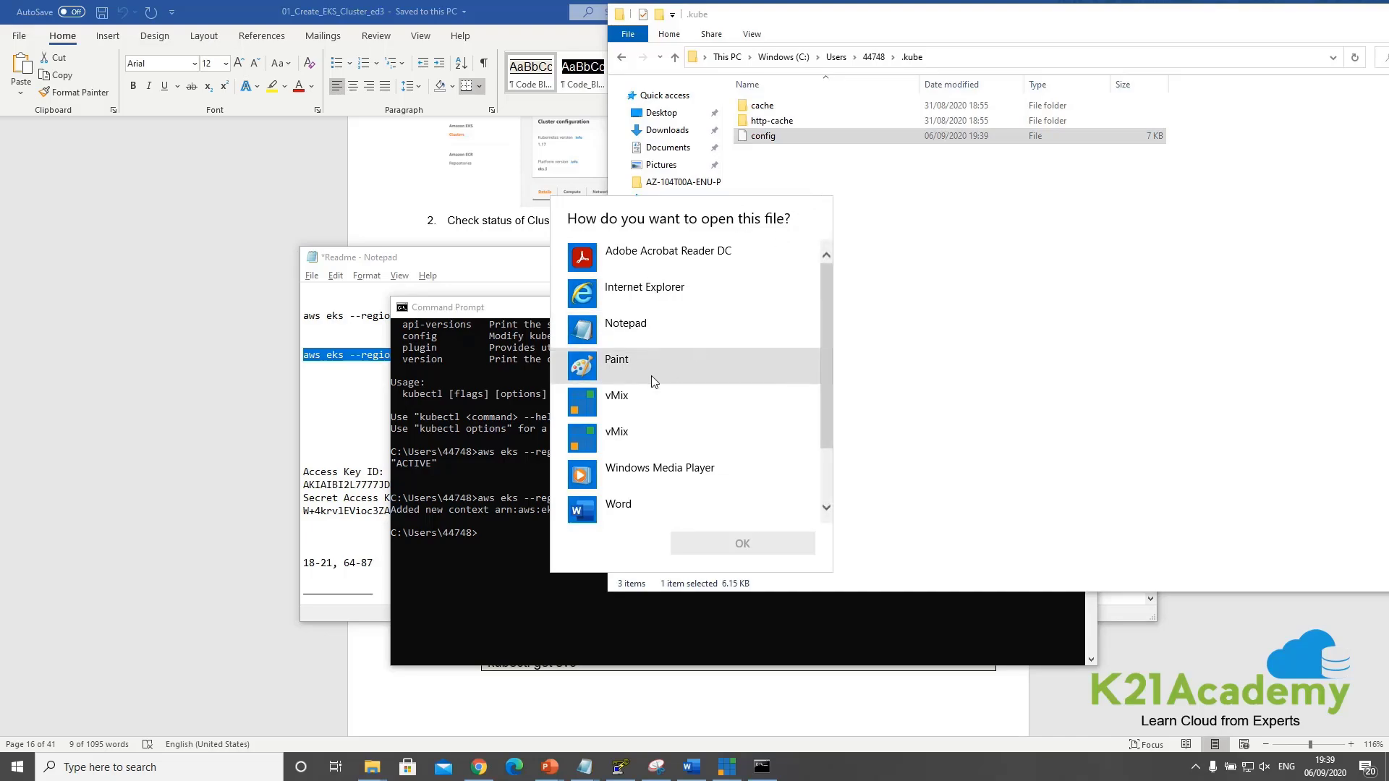
double_click(633, 505)
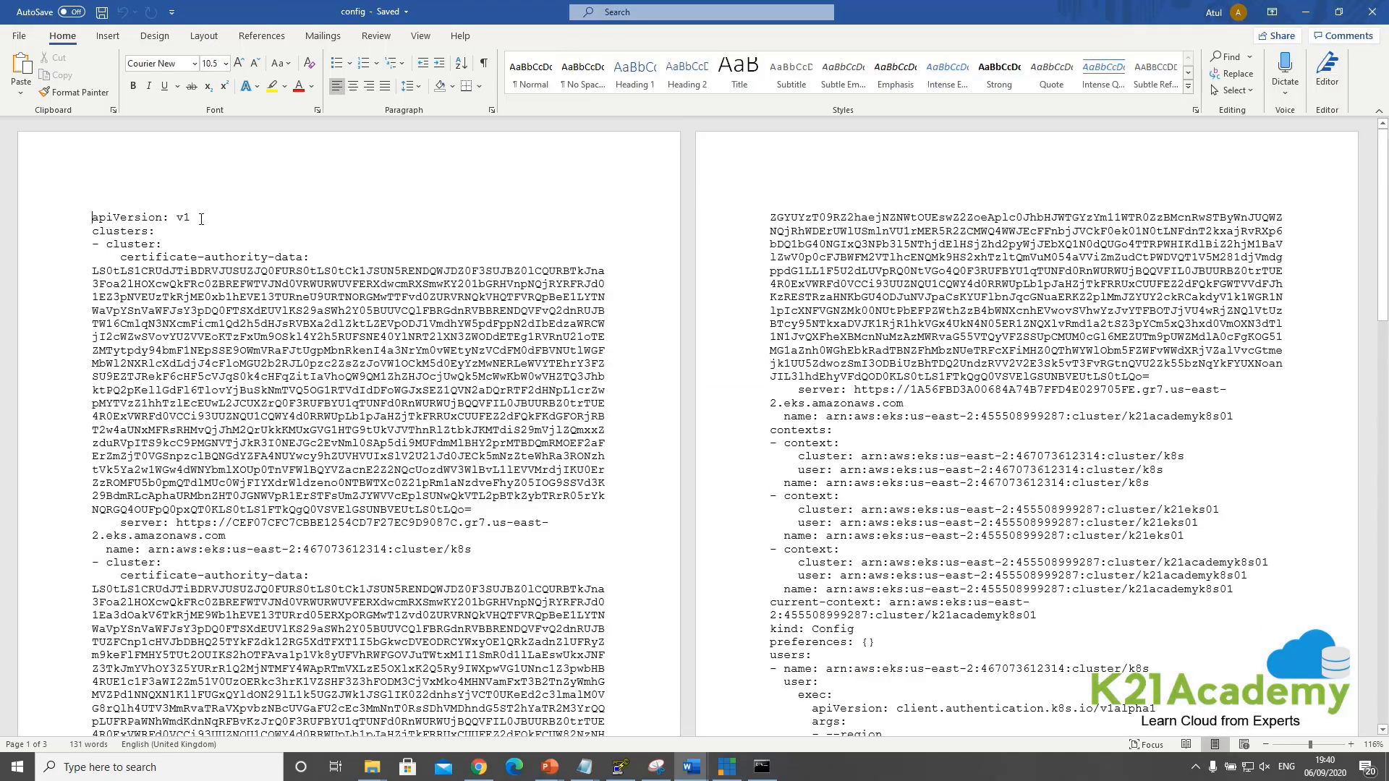
Examine the config file's API version and the first cluster entry's certificate authority data, server URL and name
triple_click(134, 217)
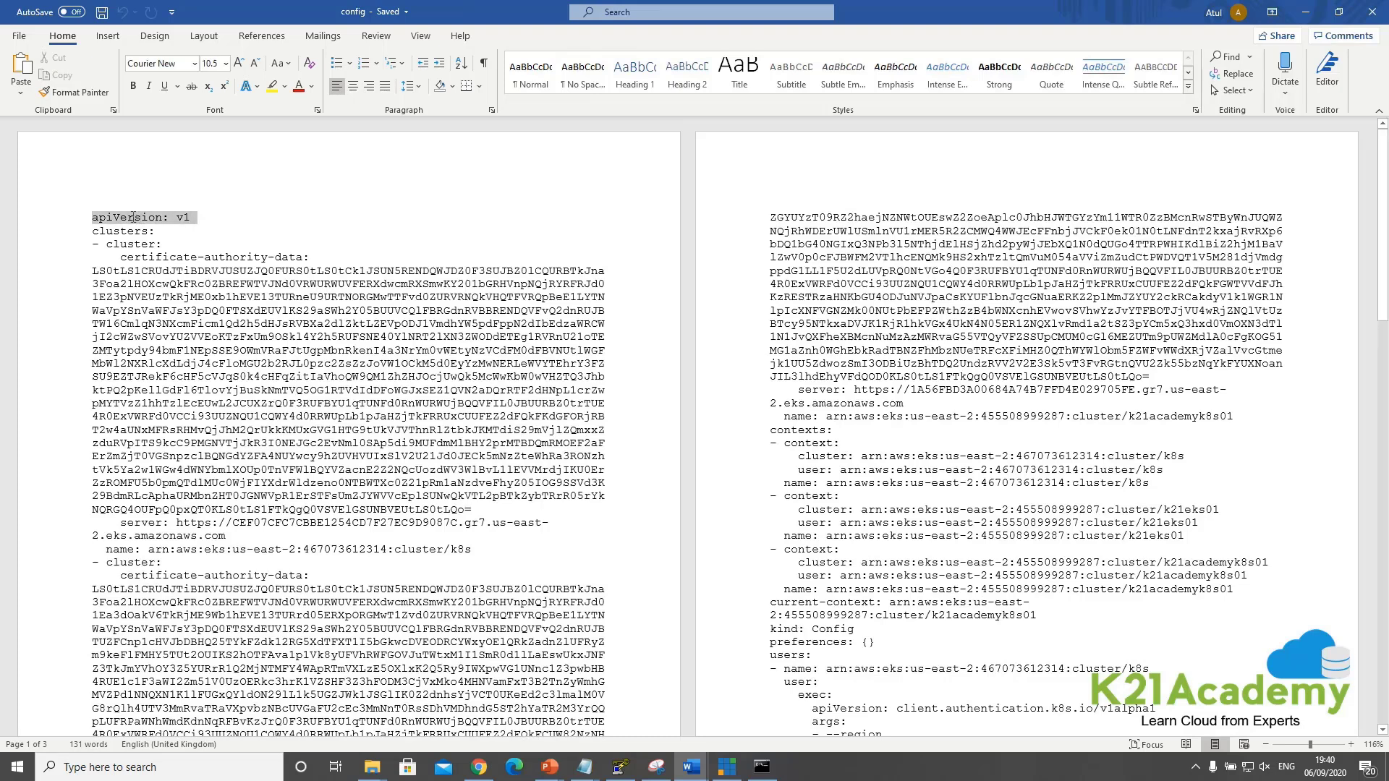
click(121, 231)
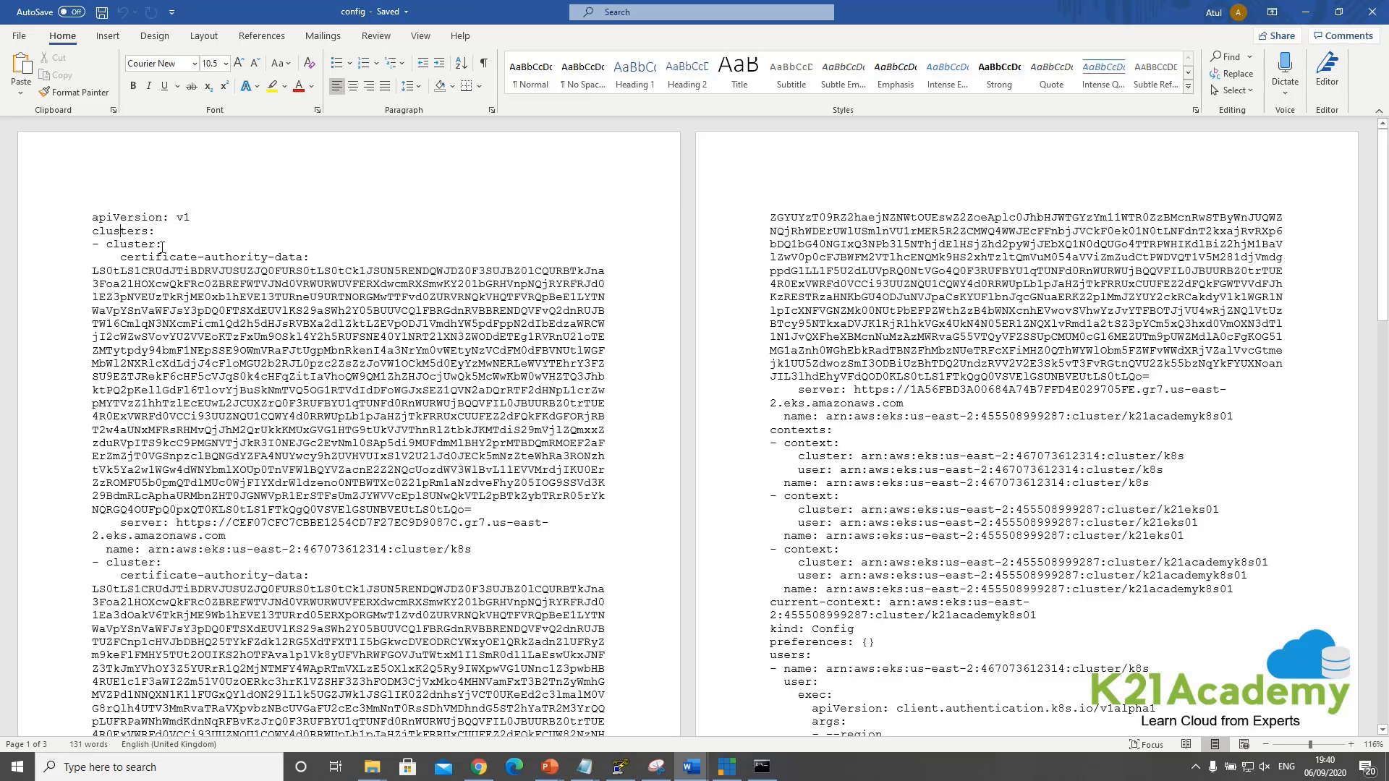
drag(120, 257, 309, 257)
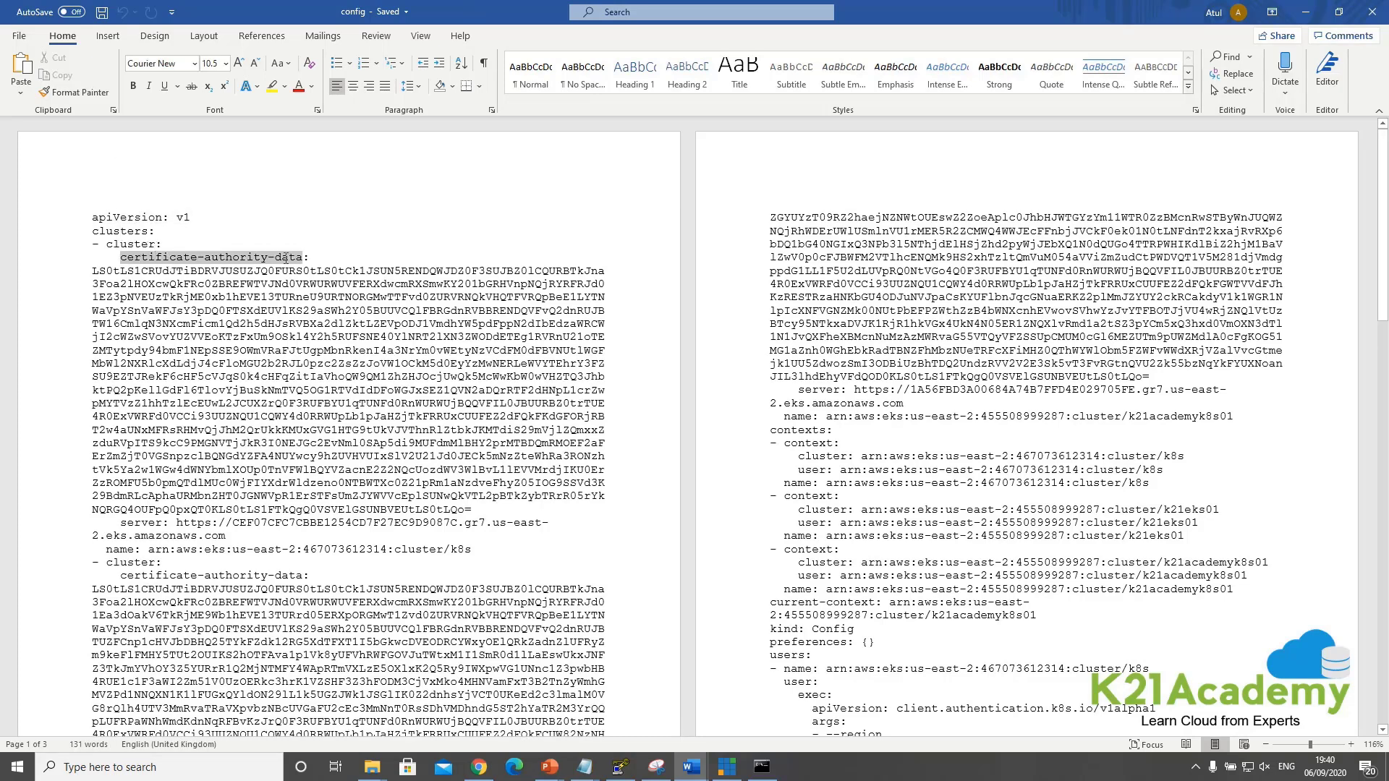
click(158, 282)
click(92, 271)
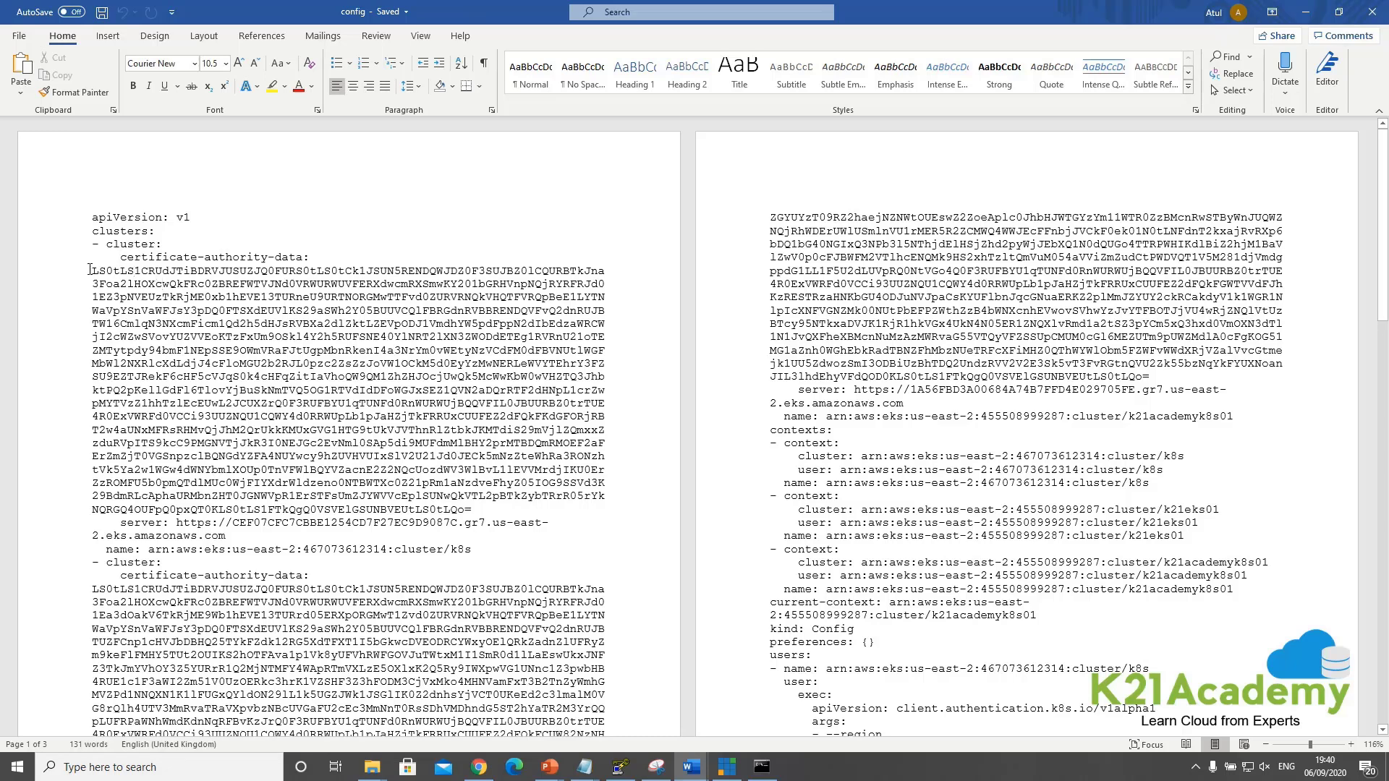
scroll(205, 438, down, 1)
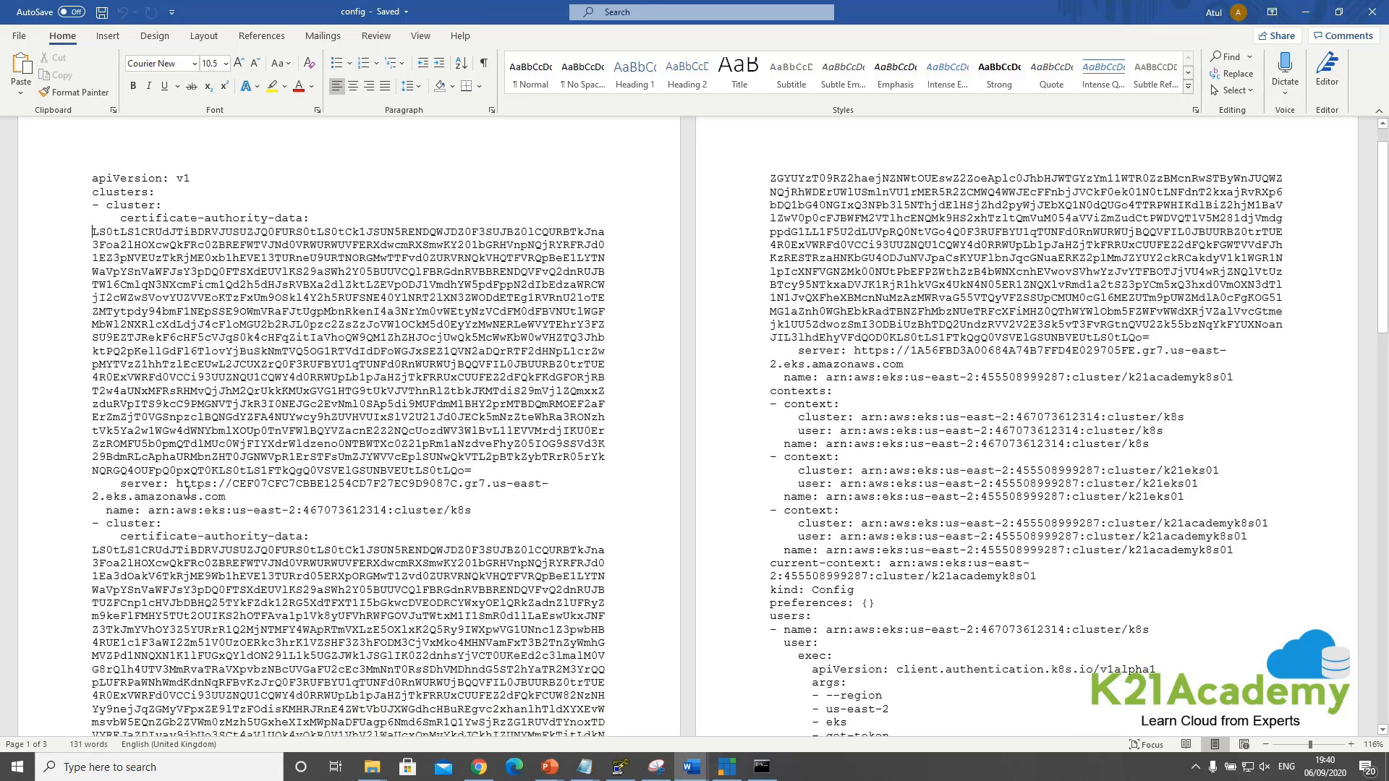
drag(177, 484, 536, 496)
drag(148, 510, 466, 509)
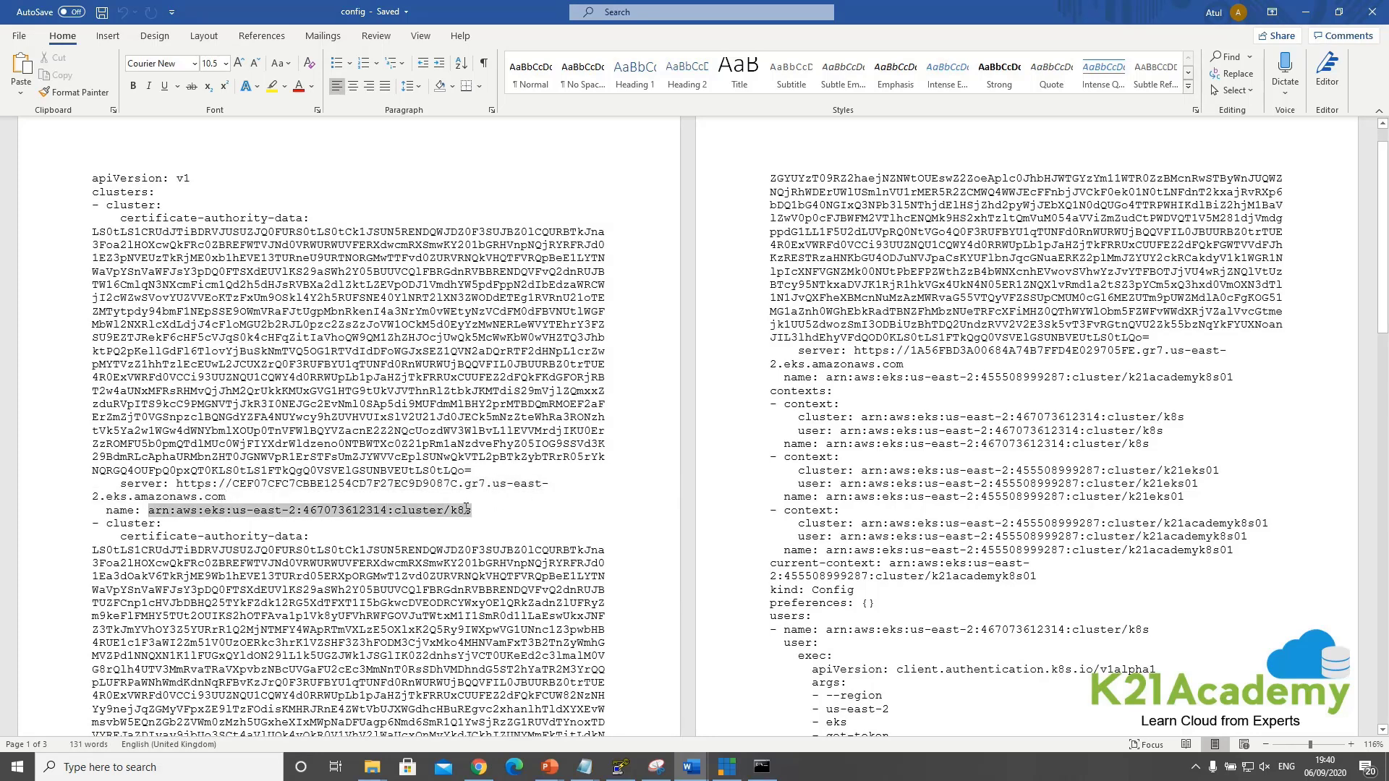
Examine the second cluster entry's certificate authority data, look over the rest of the config, and return to the first server URL
click(318, 523)
scroll(319, 463, down, 2)
drag(319, 460, 120, 460)
scroll(348, 469, down, 8)
scroll(347, 469, up, 7)
scroll(347, 469, up, 1)
drag(176, 367, 230, 381)
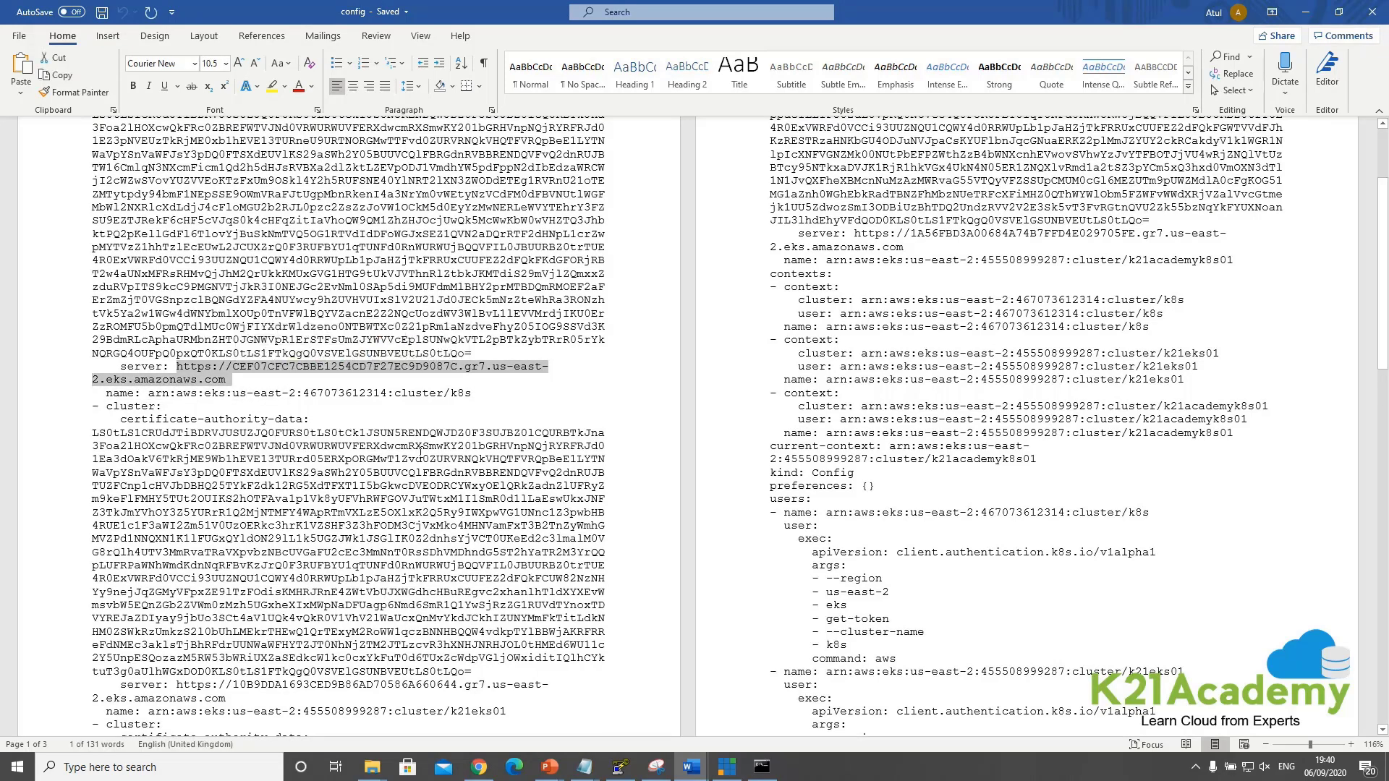
Copy kubectl get svc from the lab guide in Word and run it in the Command Prompt
key(alt+Tab)
key(shift+Left)
key(shift+Left)
key(shift+Left)
key(shift+Left)
key(shift+Left)
key(shift+Left)
key(shift+Left)
key(shift+Left)
key(shift+Left)
key(shift+Left)
key(shift+Left)
key(shift+Left)
key(shift+Left)
key(shift+Left)
key(shift+Left)
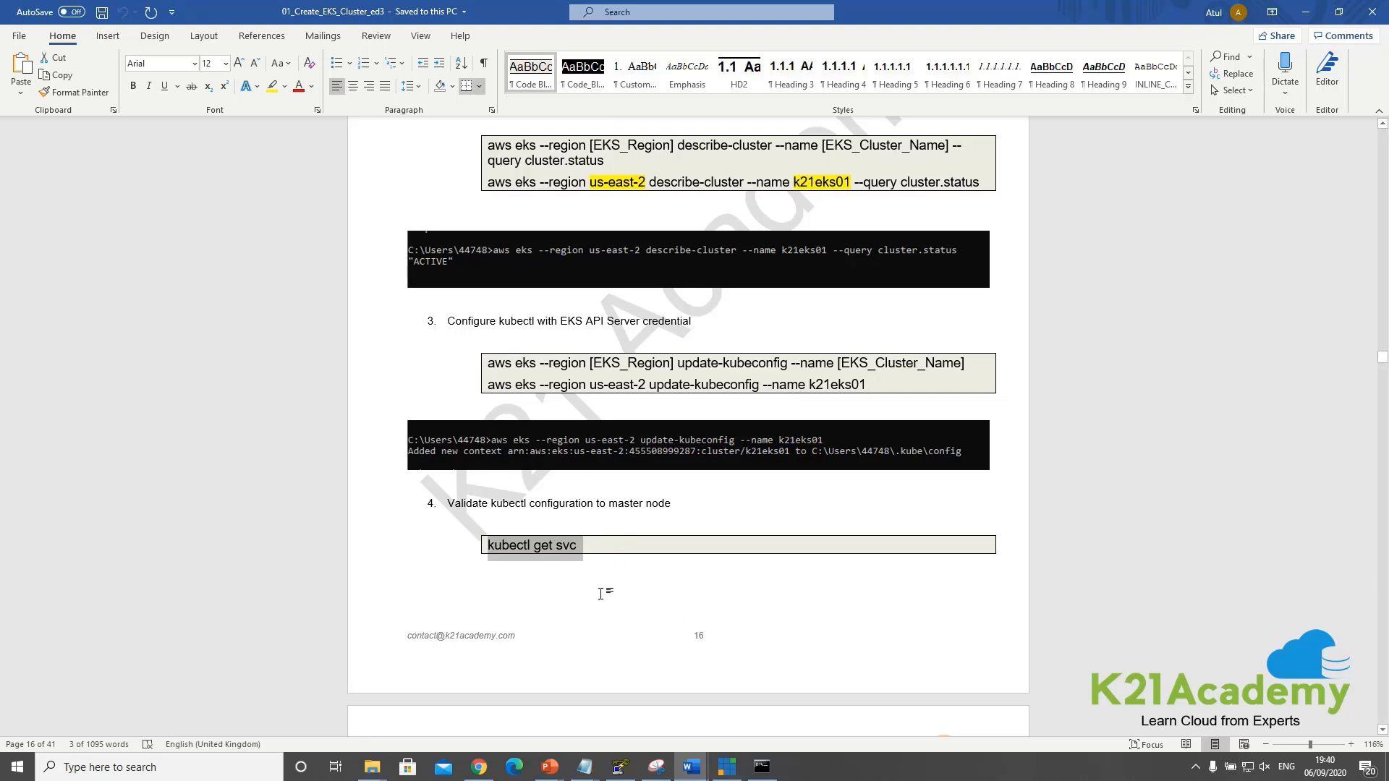
key(alt+Tab)
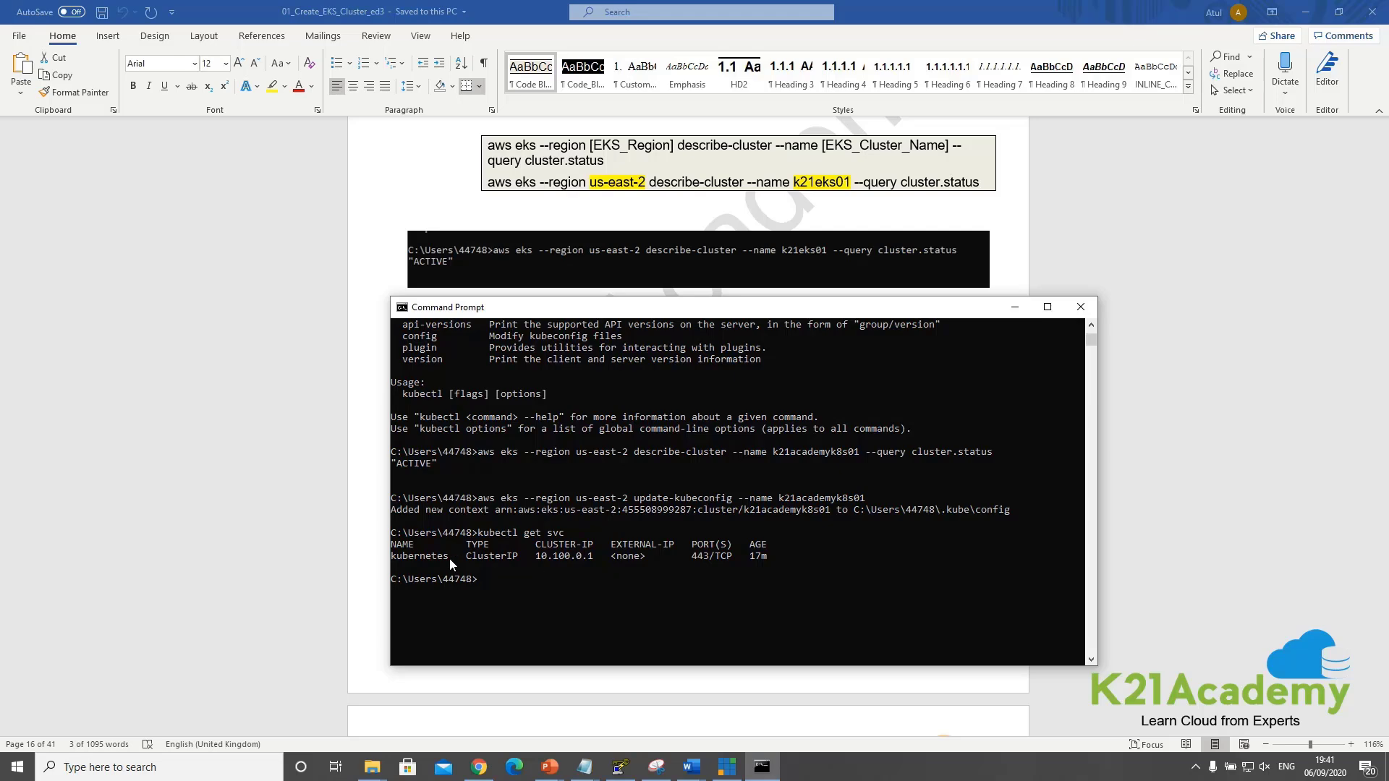
Skim the rest of the lab guide, then start adding a node group to cluster k21academyk8s01 in the Amazon EKS console
click(321, 568)
scroll(321, 568, down, 5)
scroll(542, 558, down, 2)
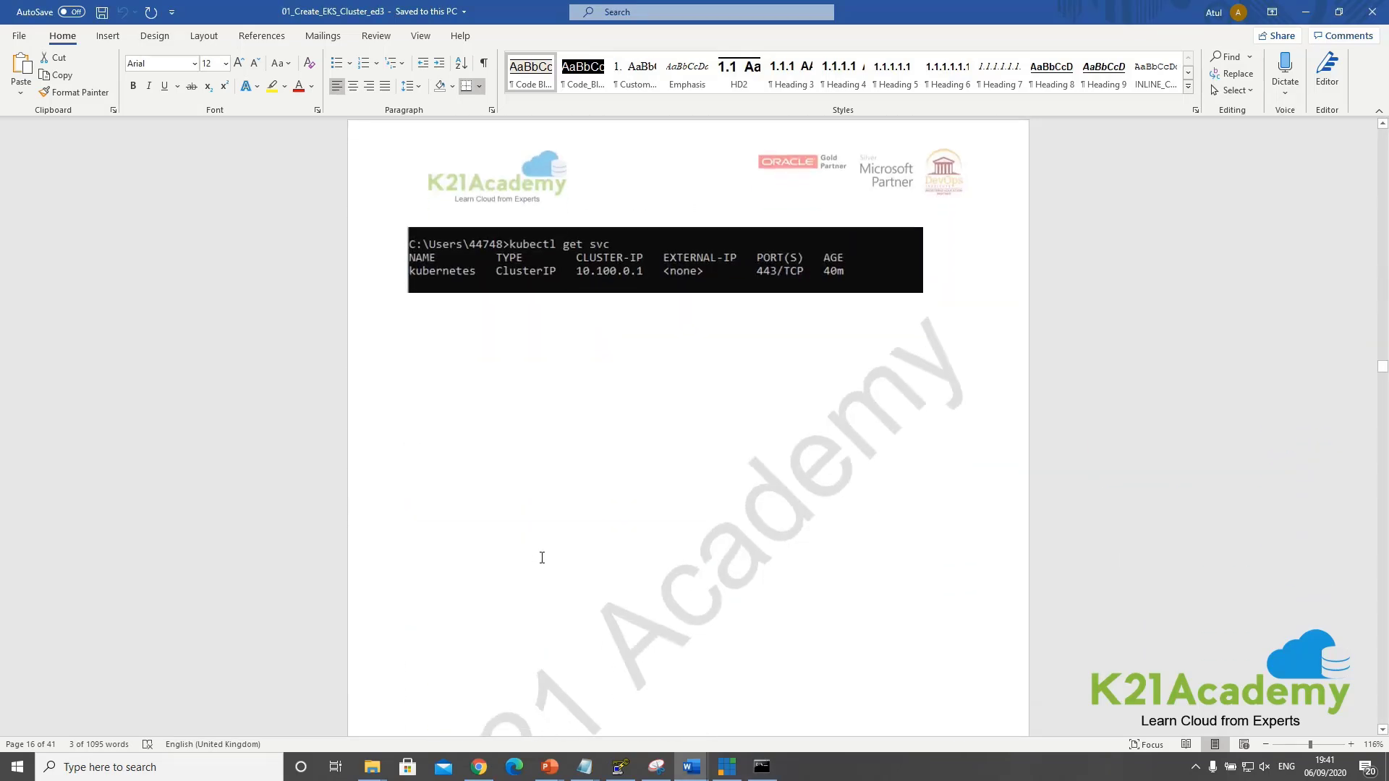
drag(1383, 367, 1382, 124)
scroll(807, 453, down, 10)
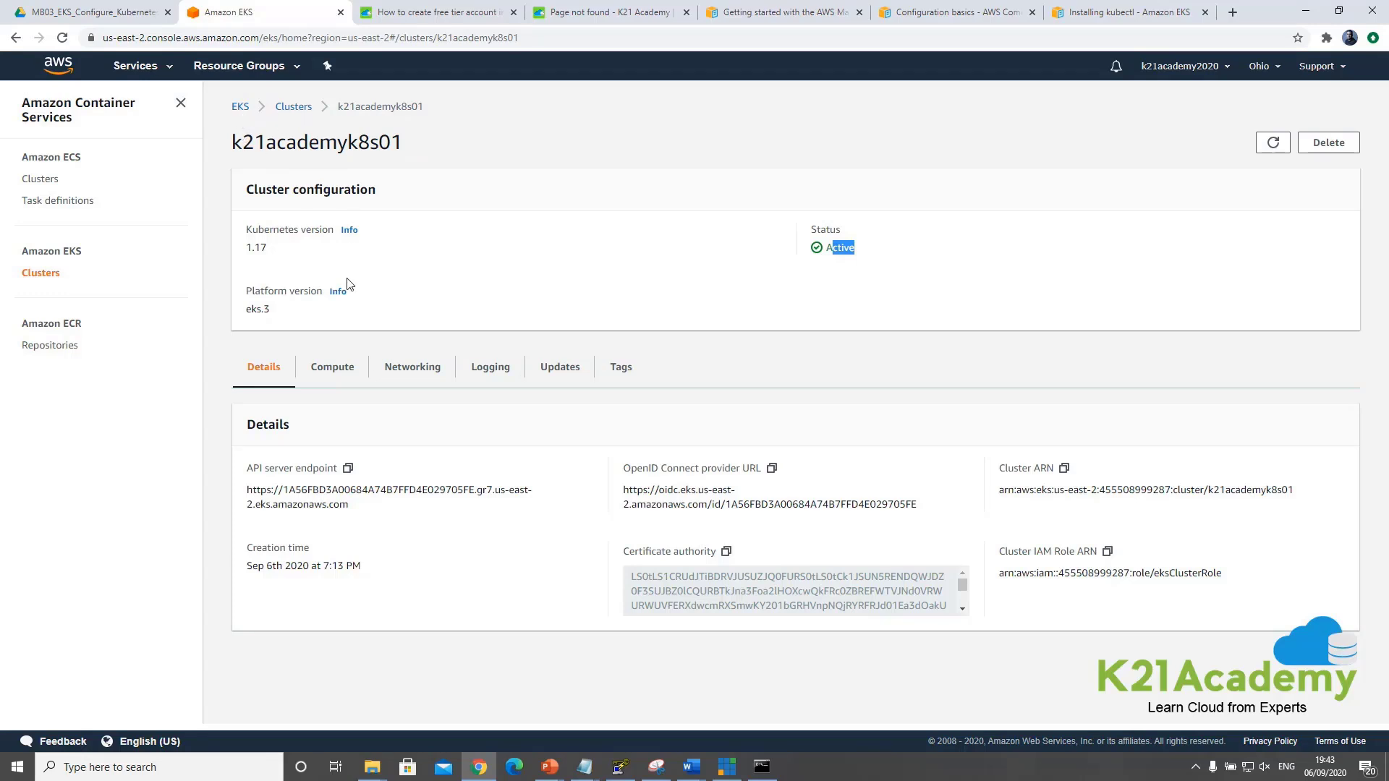
click(323, 377)
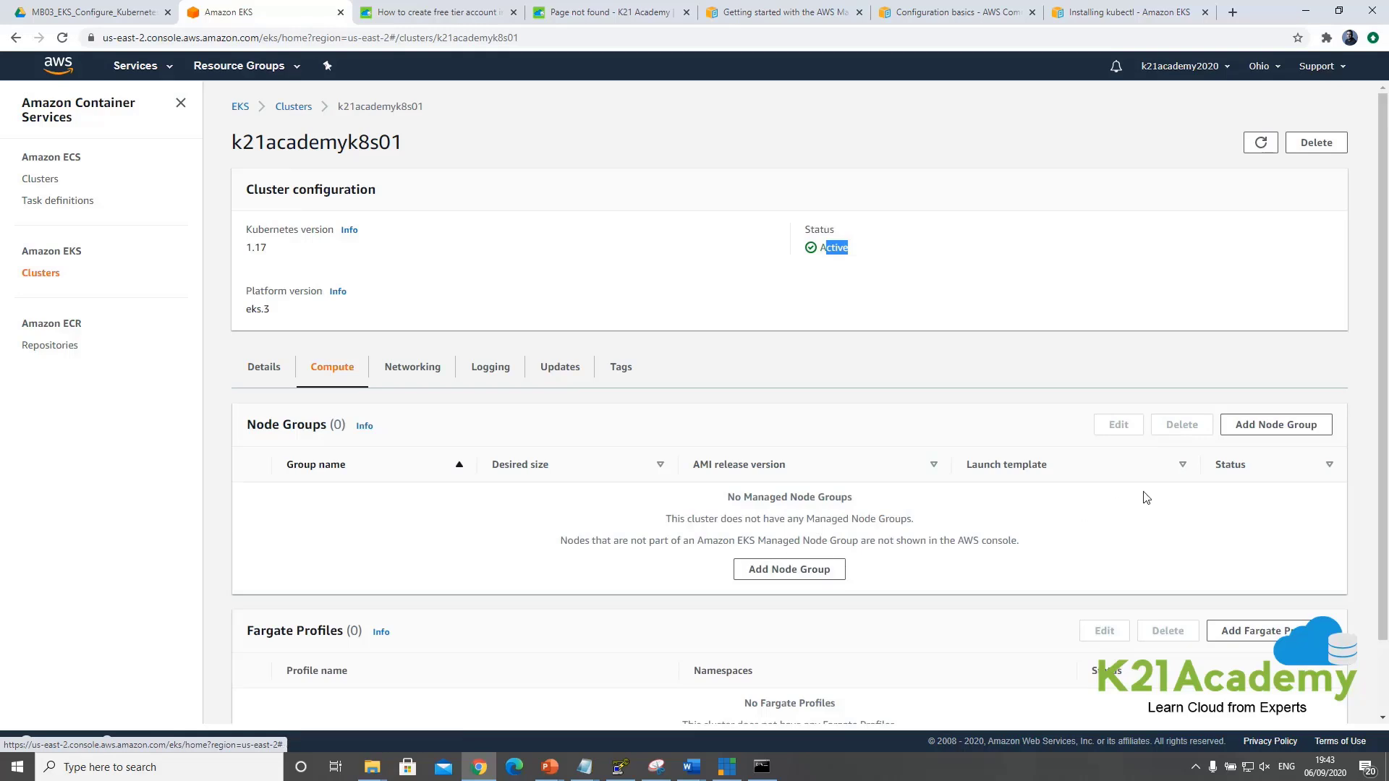
click(832, 317)
scroll(992, 490, down, 1)
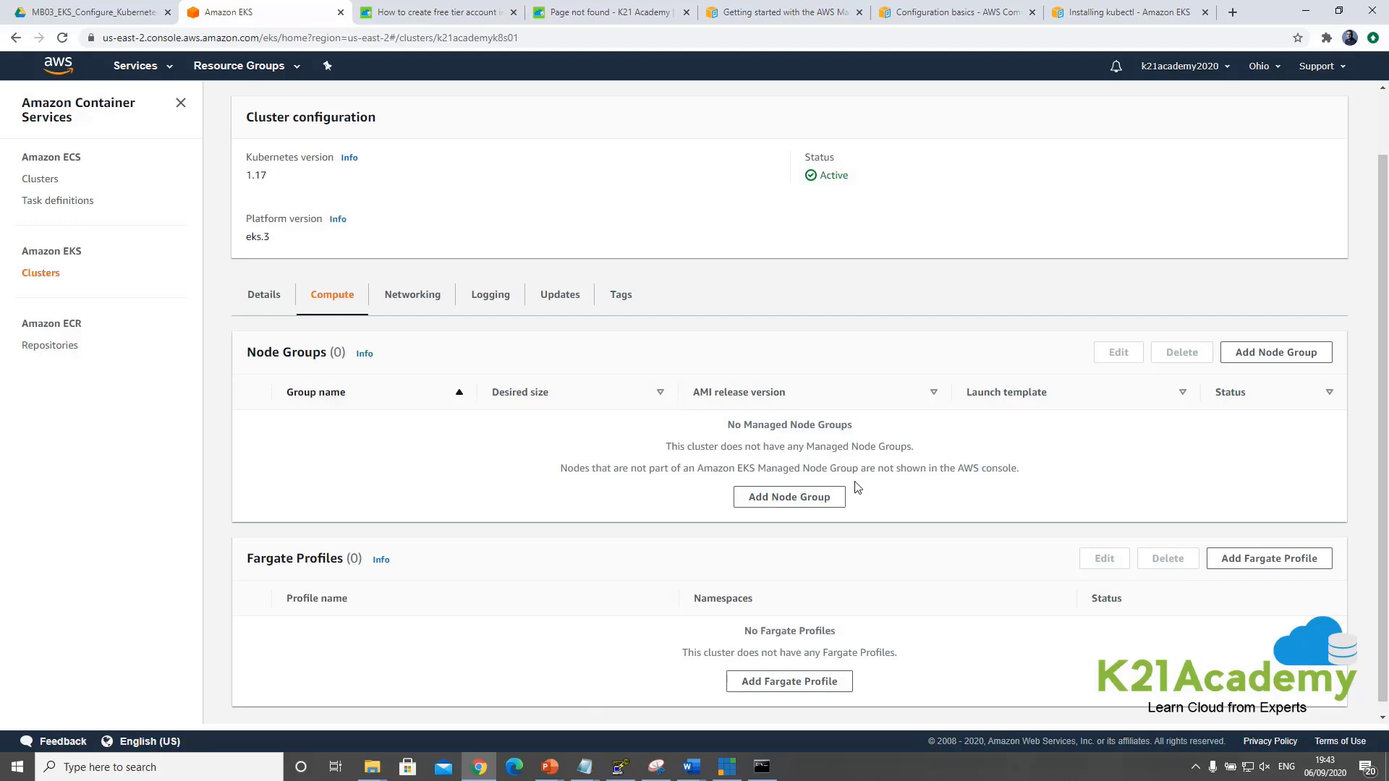
click(809, 506)
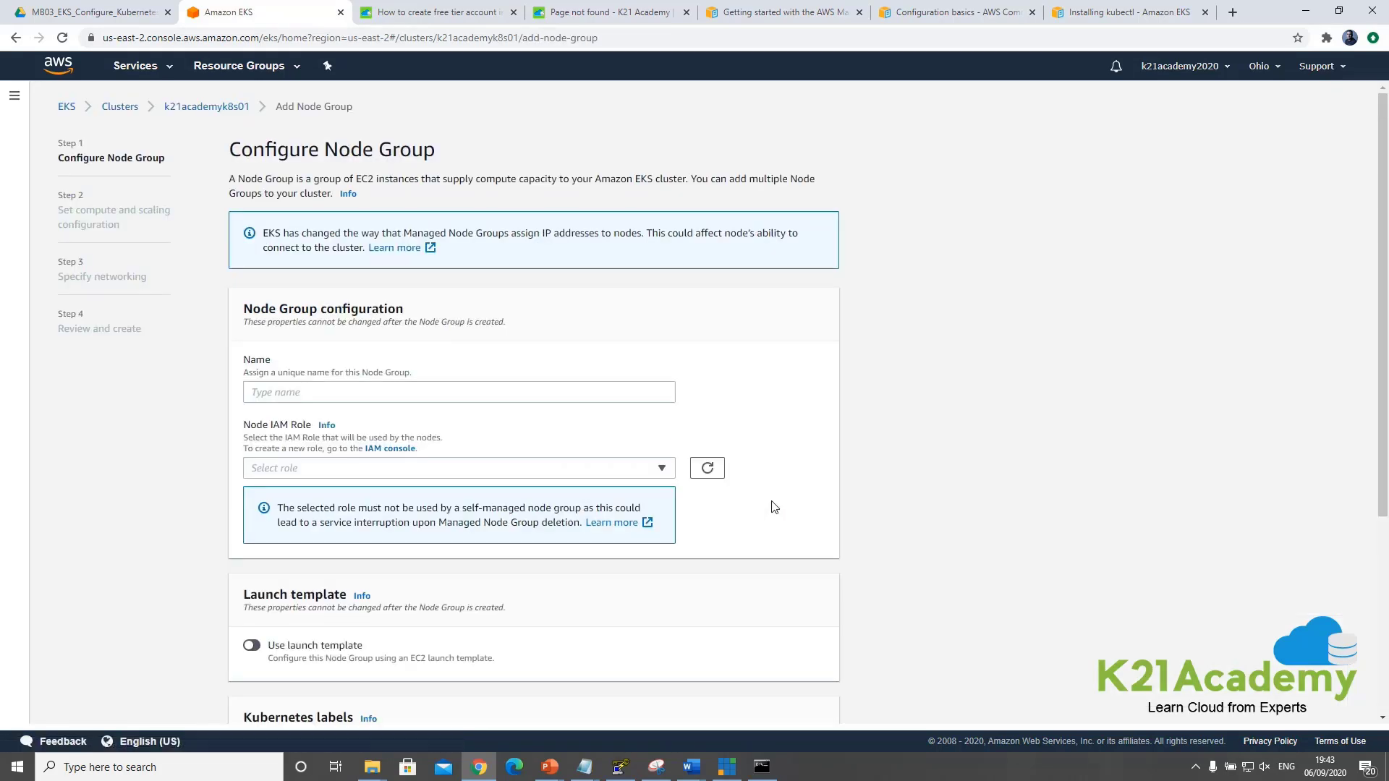
Name the node group group01 and check the guide for the policies its node IAM role needs
click(295, 391)
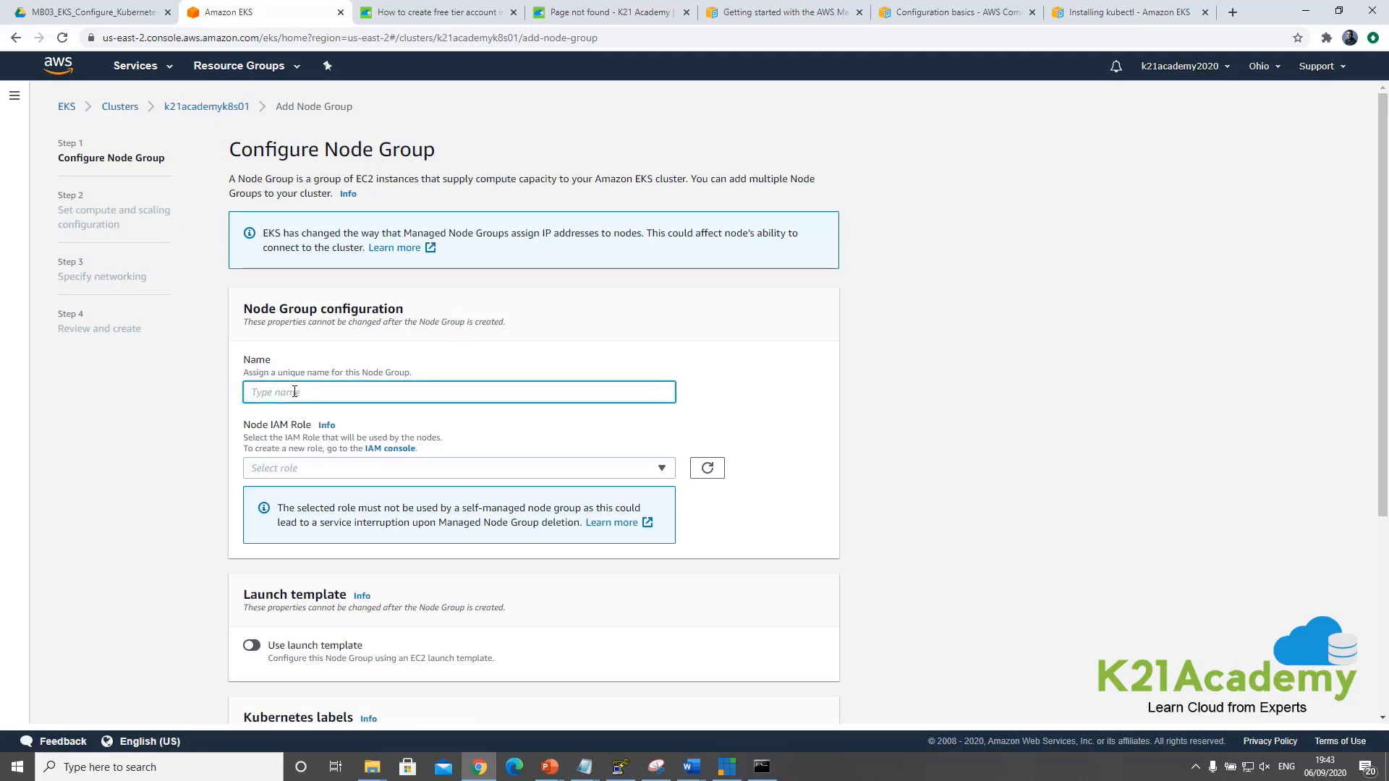
text(grou)
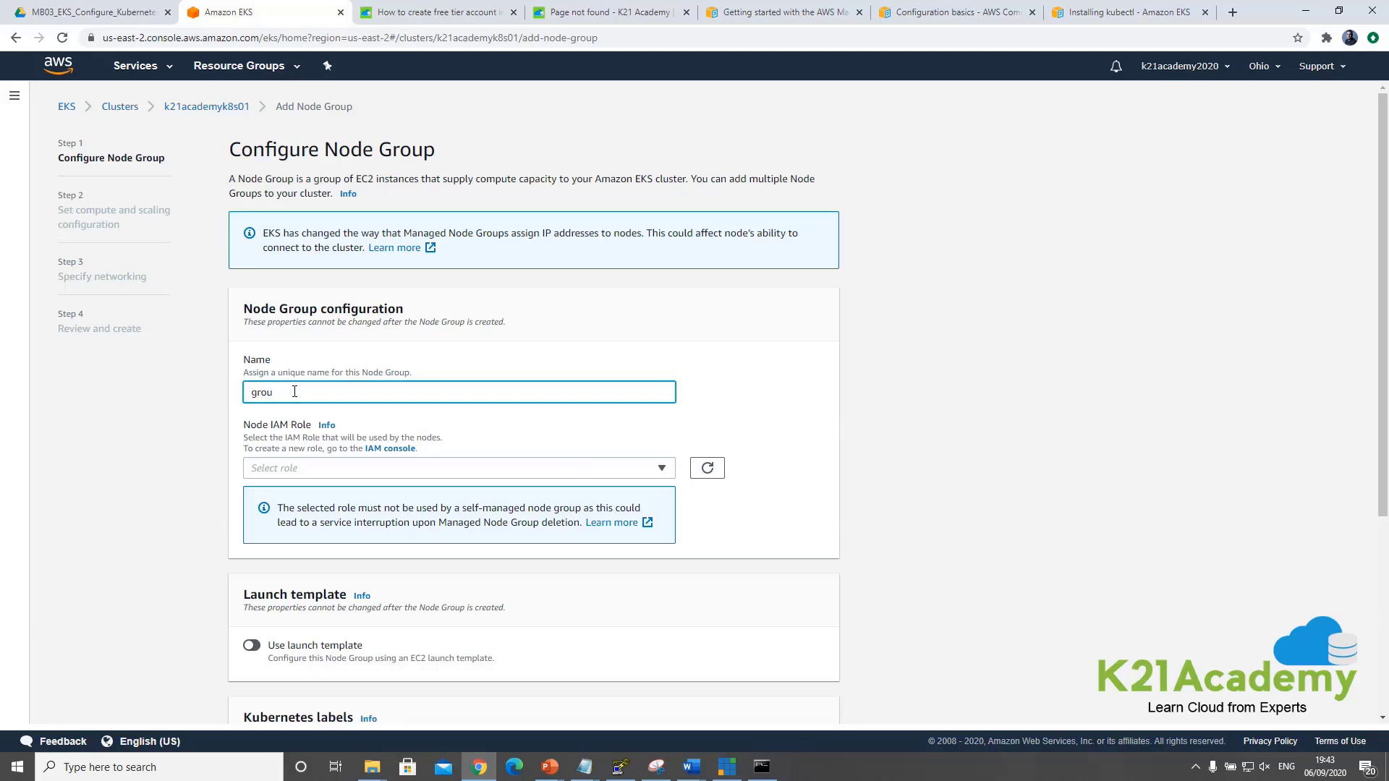
text(p01)
click(307, 472)
click(574, 441)
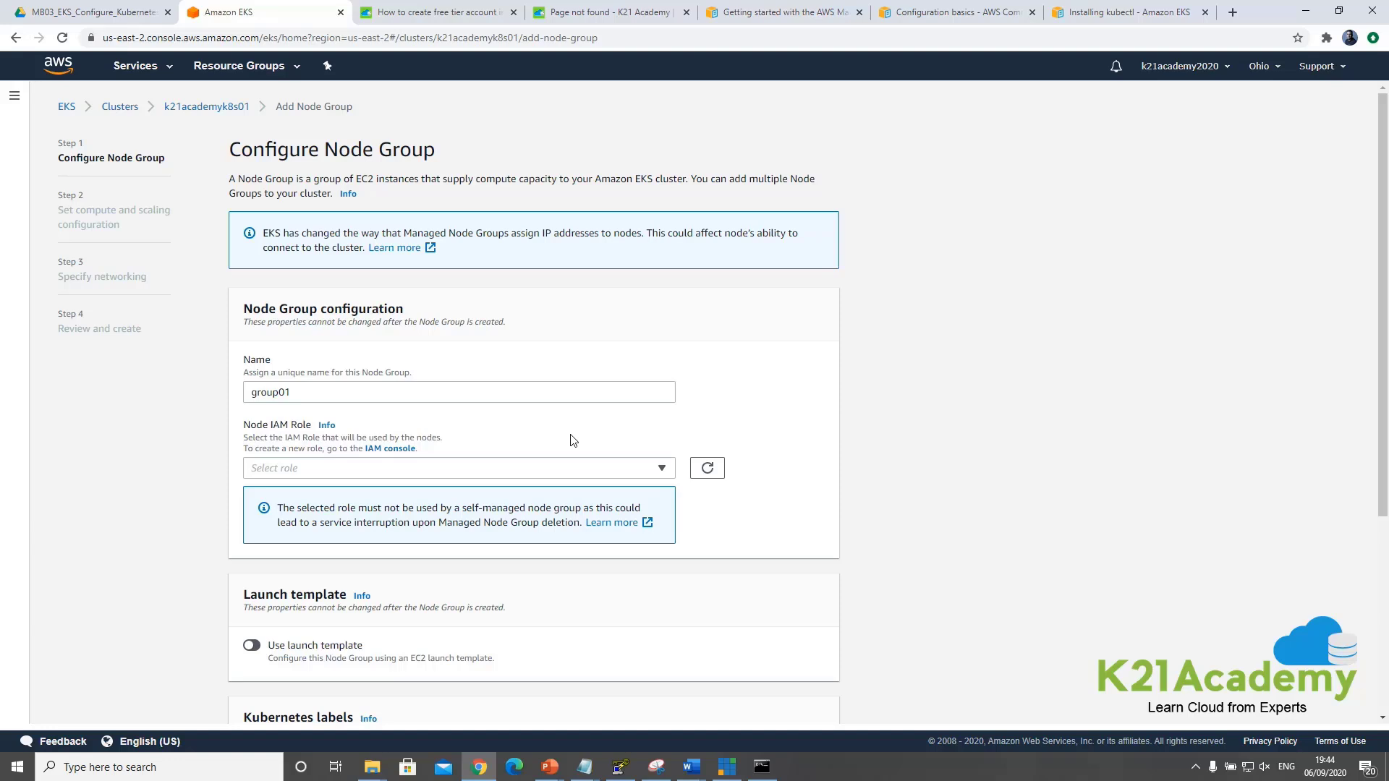
key(alt+Tab)
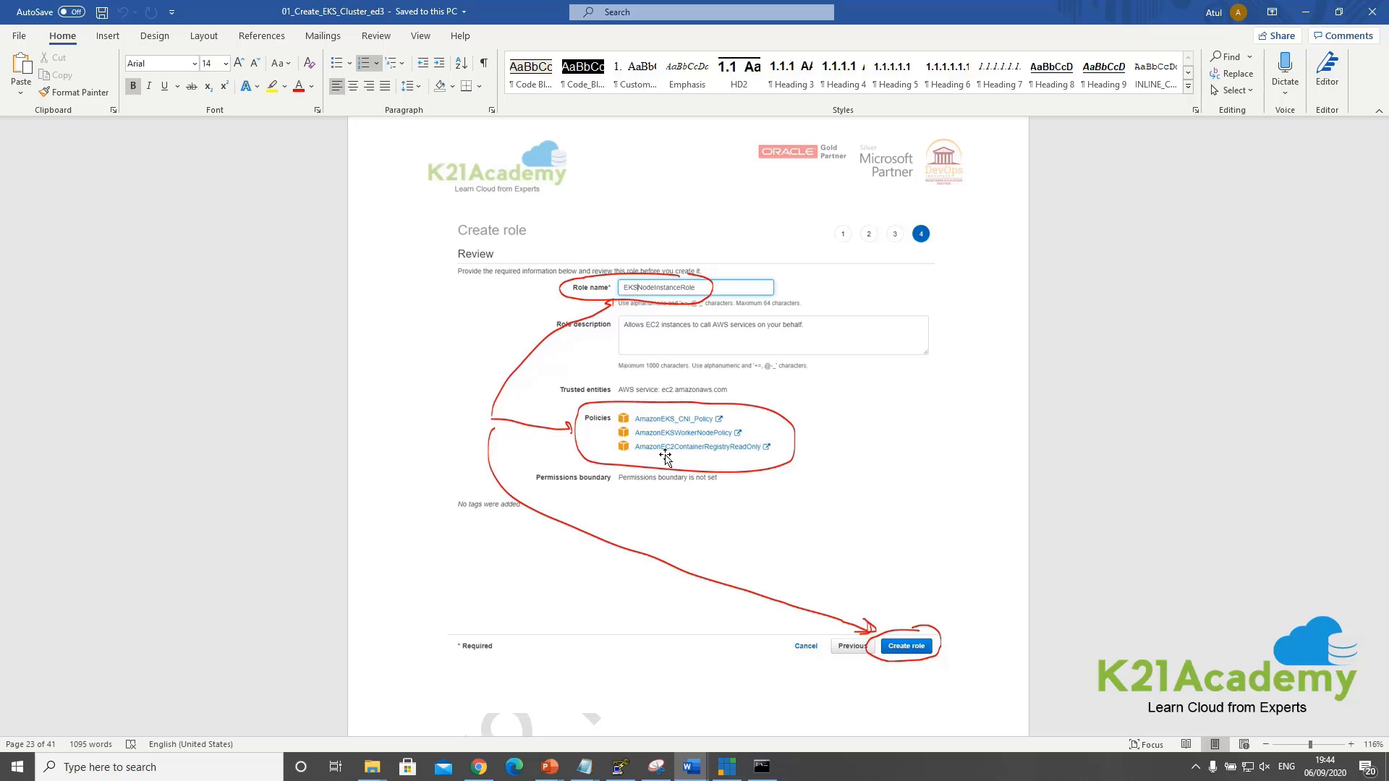
key(alt+Tab)
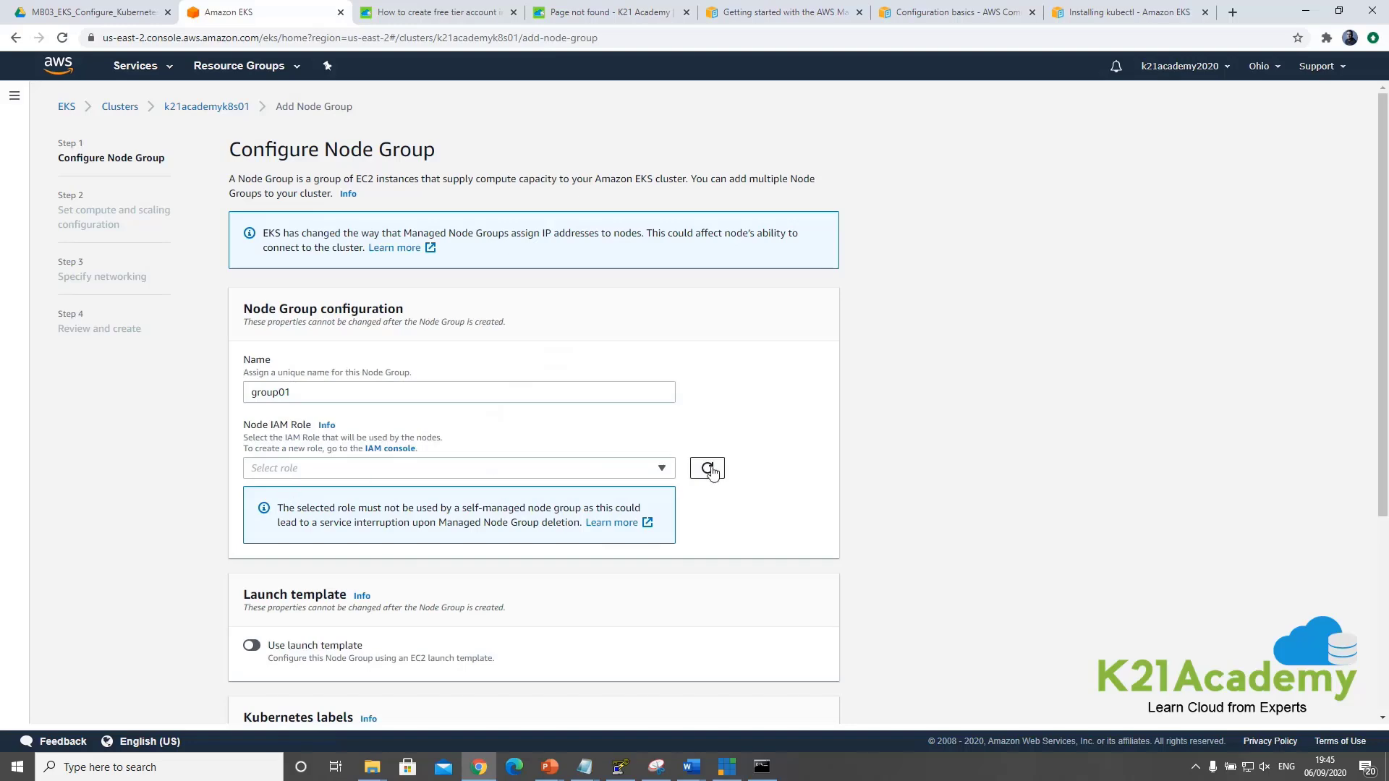
Start a new role in the IAM console for an AWS service with the EC2 use case and continue to permissions
click(390, 449)
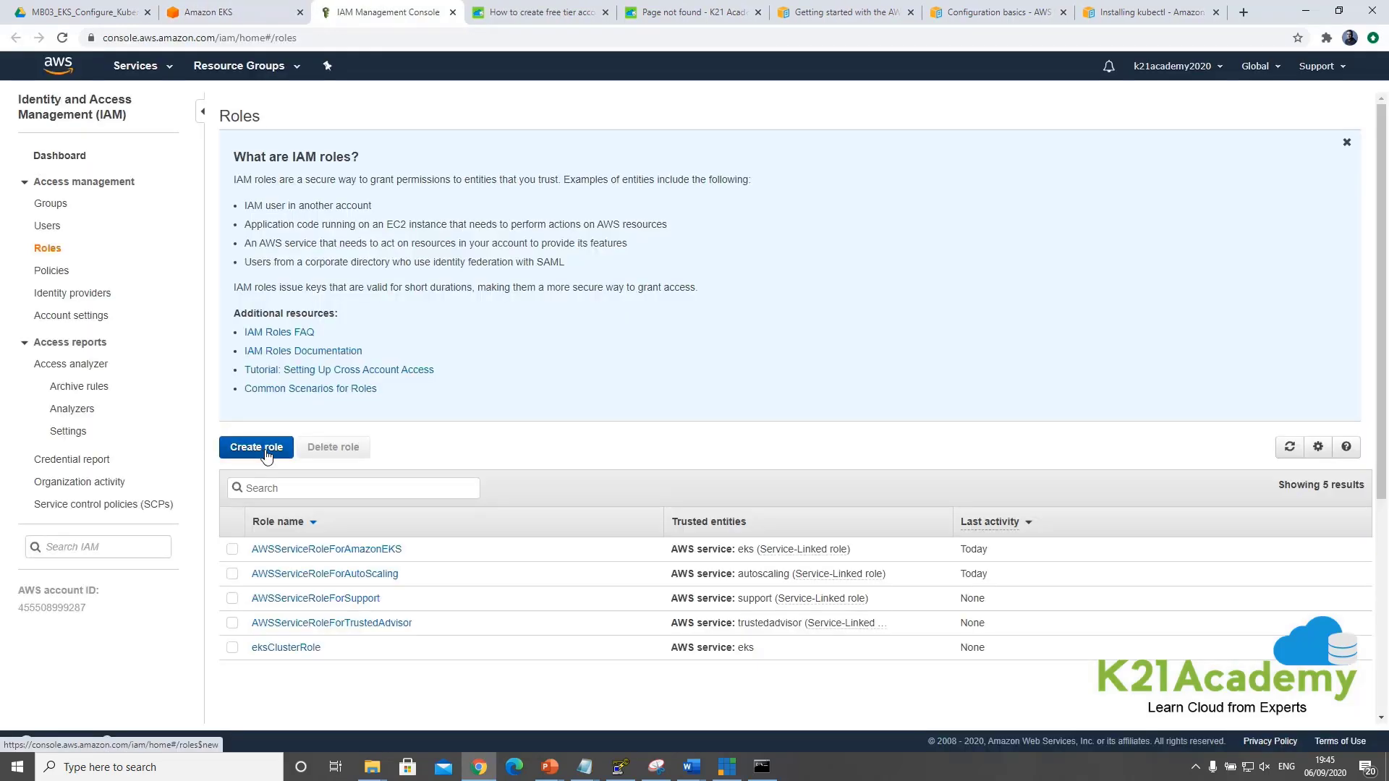
click(262, 450)
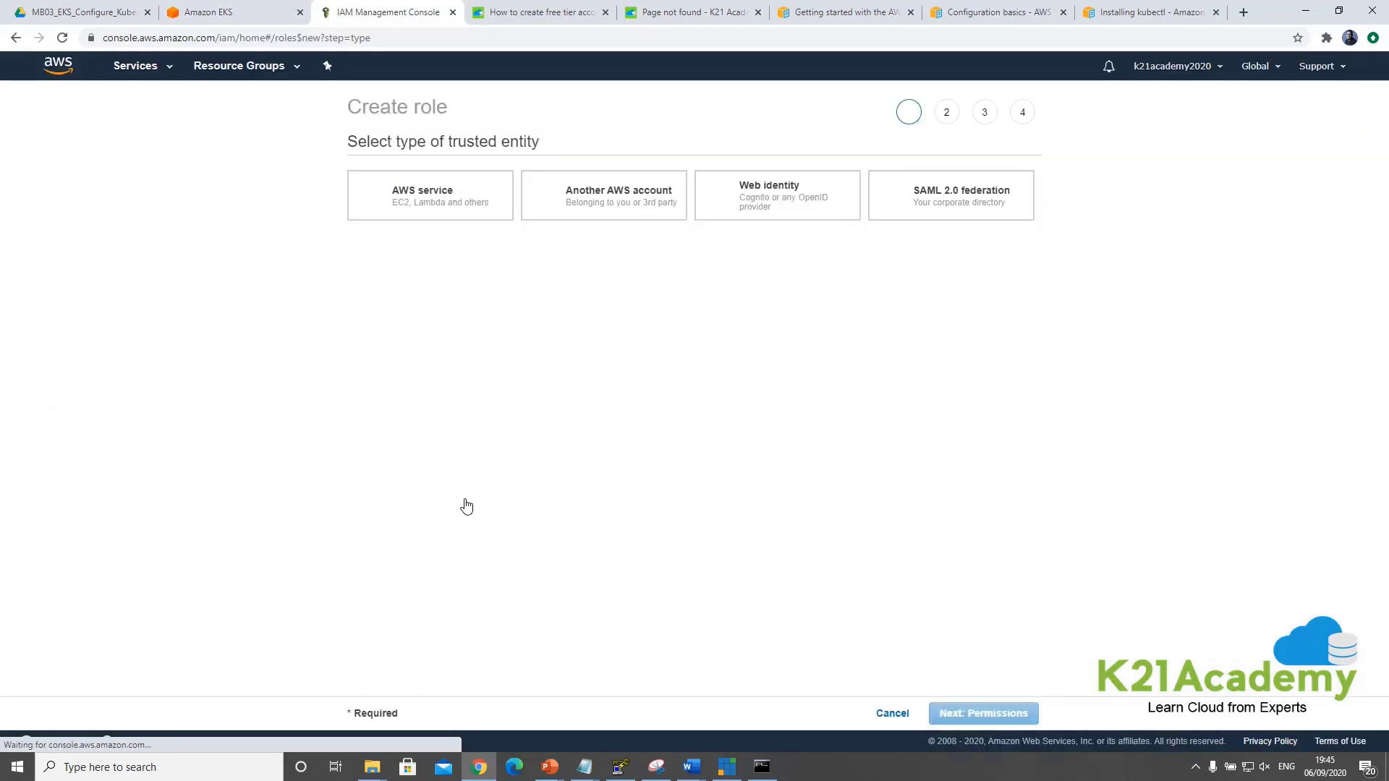
click(440, 325)
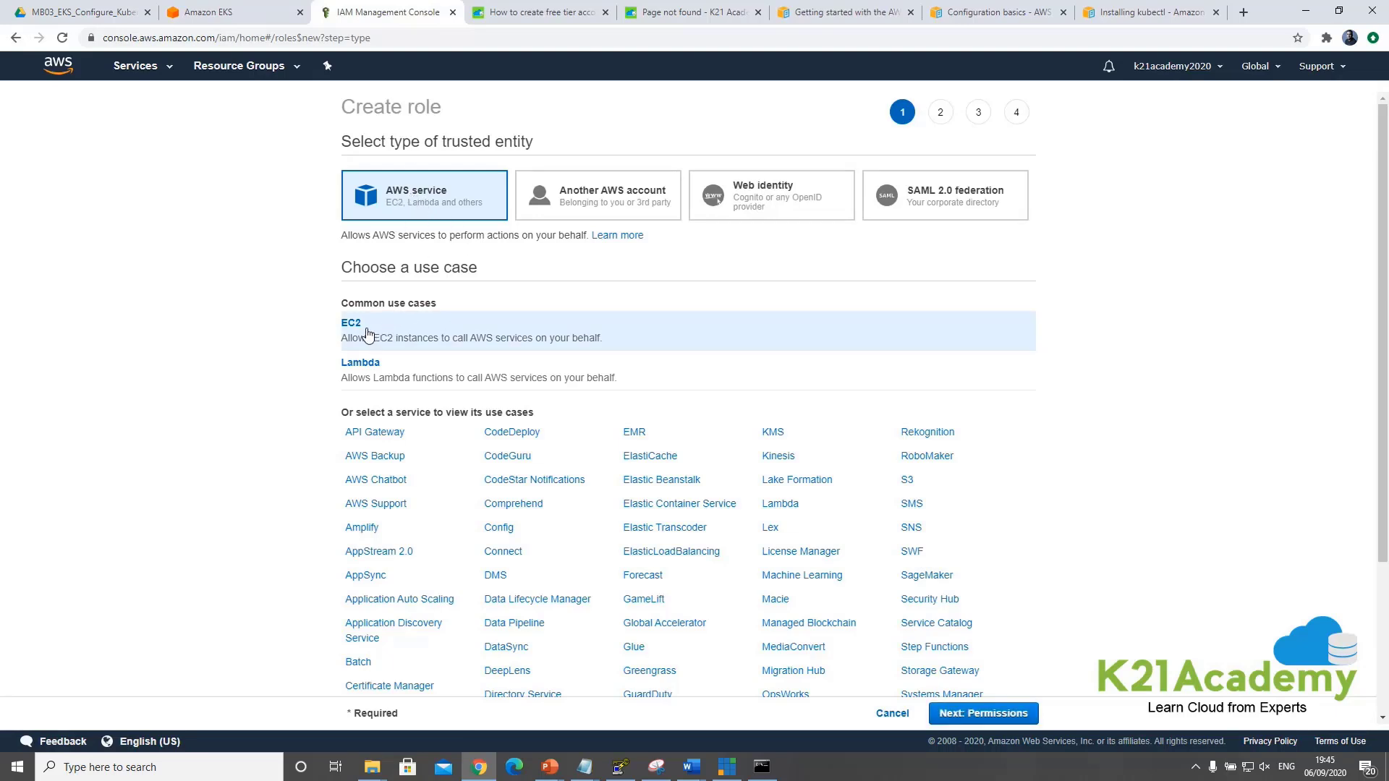
click(990, 715)
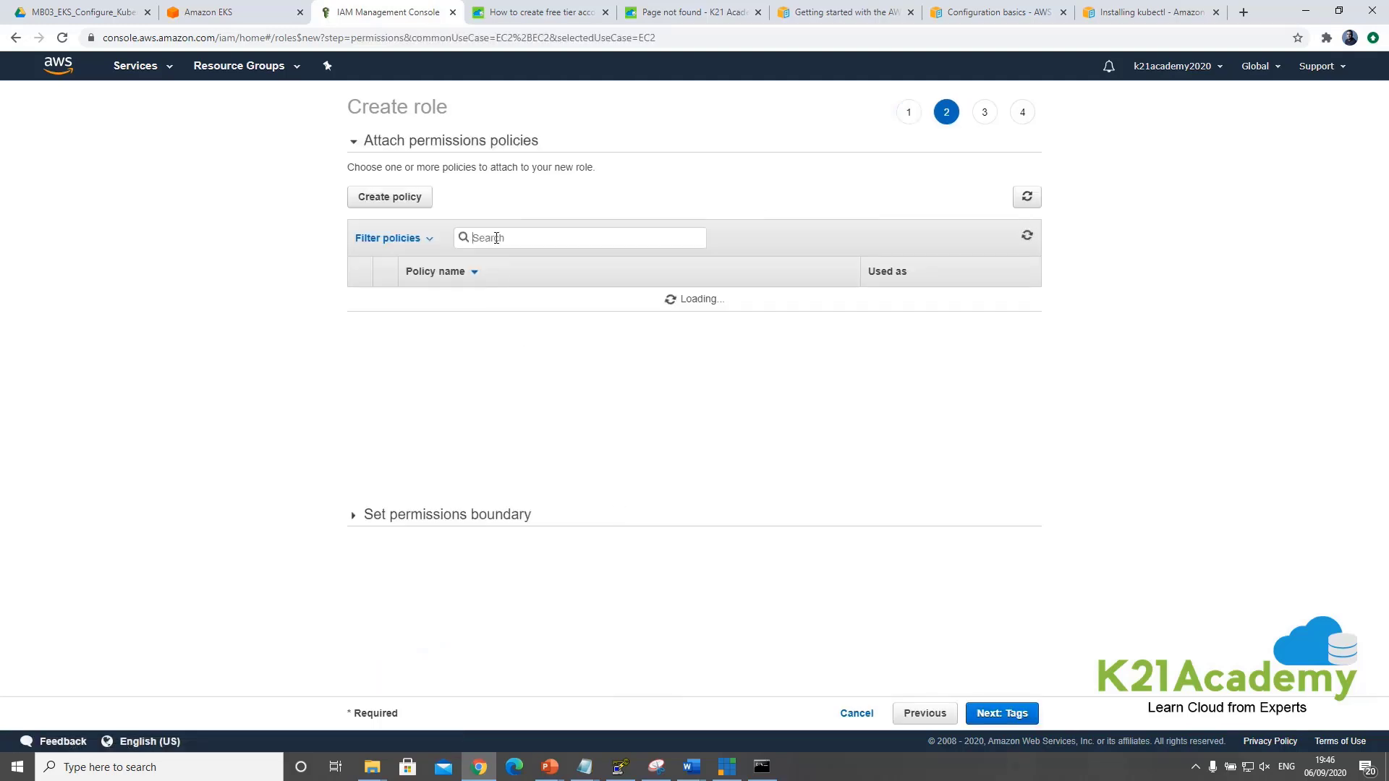
Attach the AmazonEKS_CNI_Policy, AmazonEKSWorkerNodePolicy and AmazonEC2ContainerRegistryReadOnly policies to the new role
text(AmazonEKS)
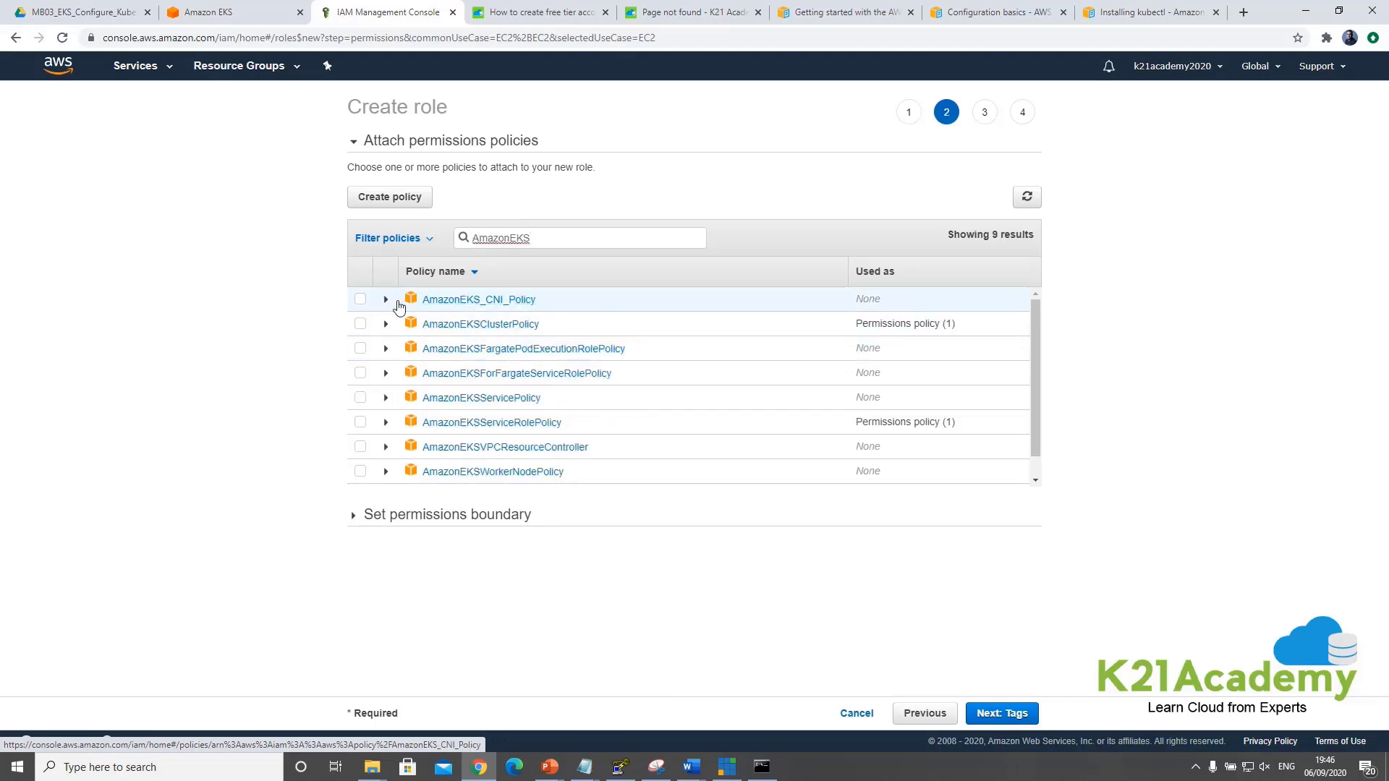
click(360, 301)
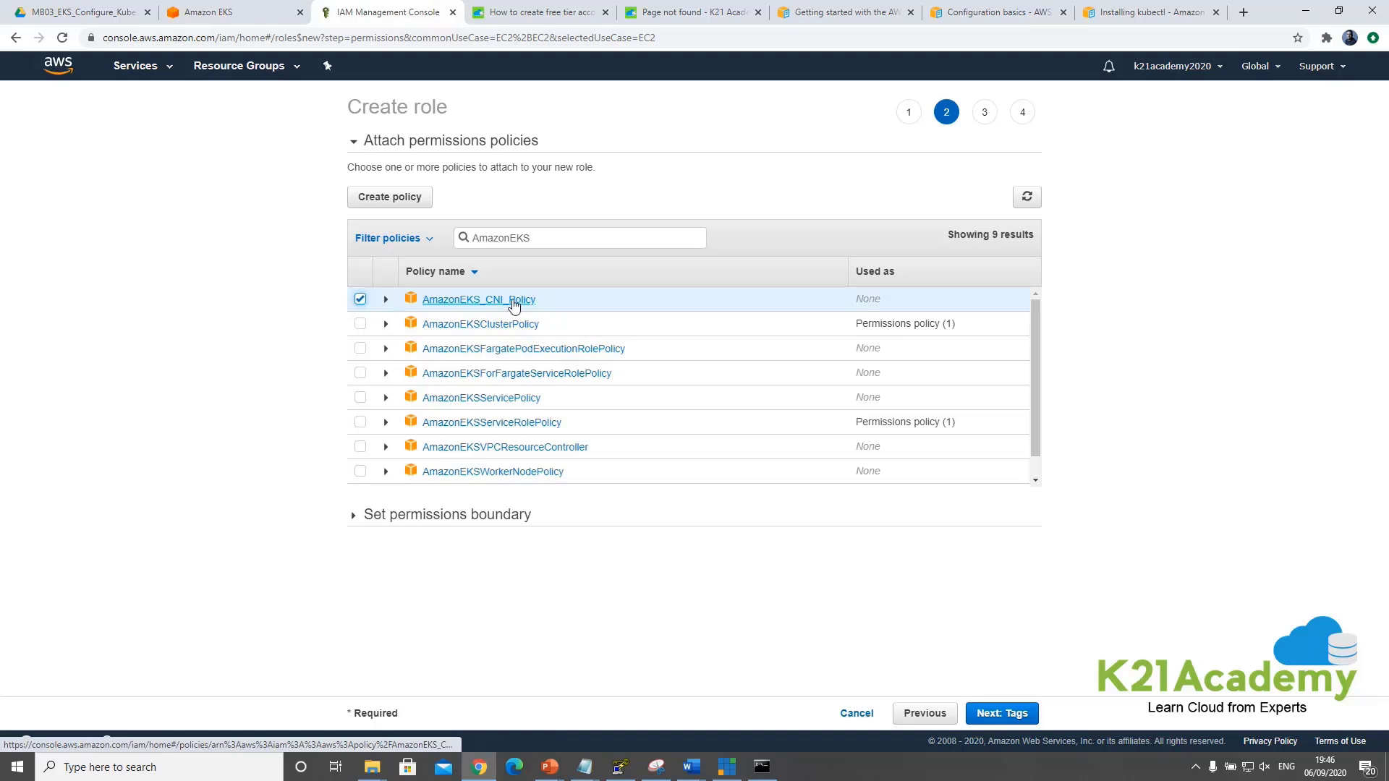
click(361, 472)
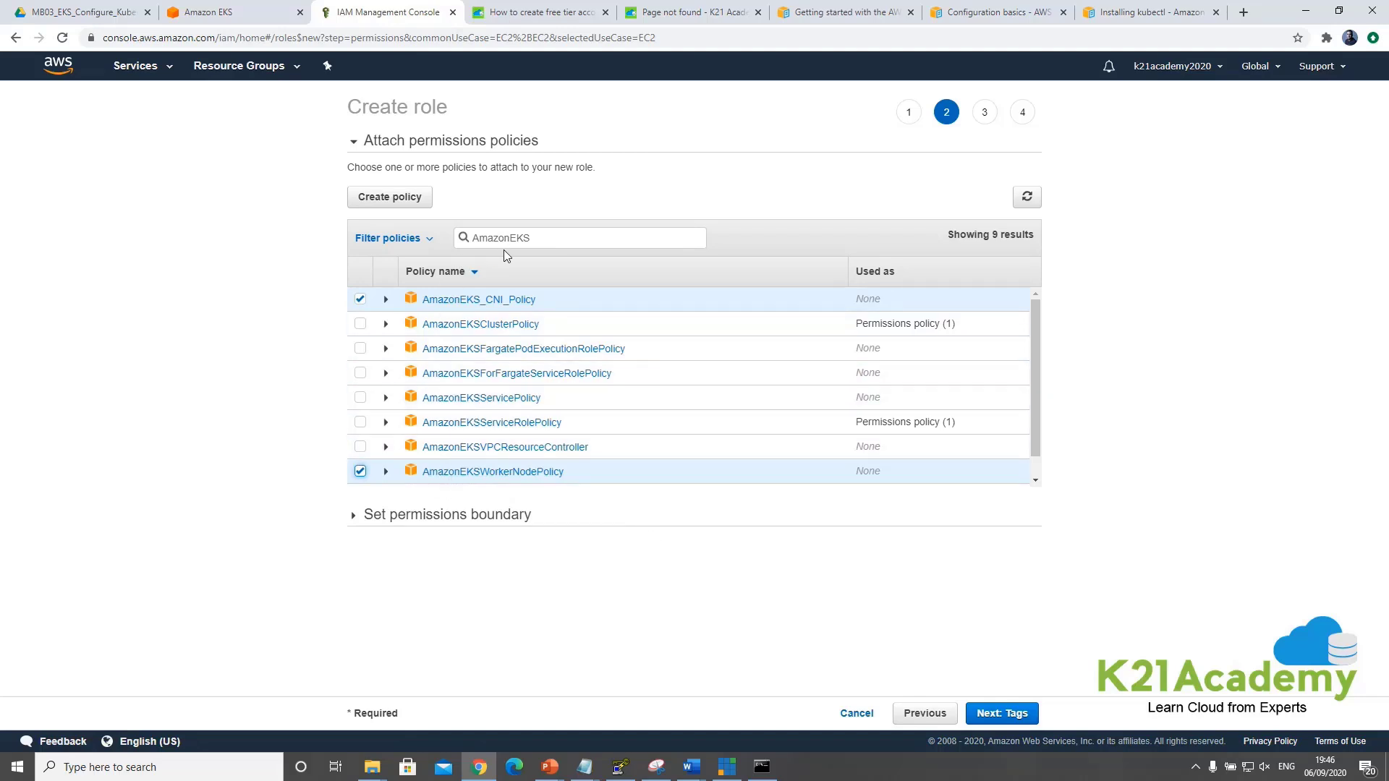
drag(509, 237, 584, 234)
text(EC)
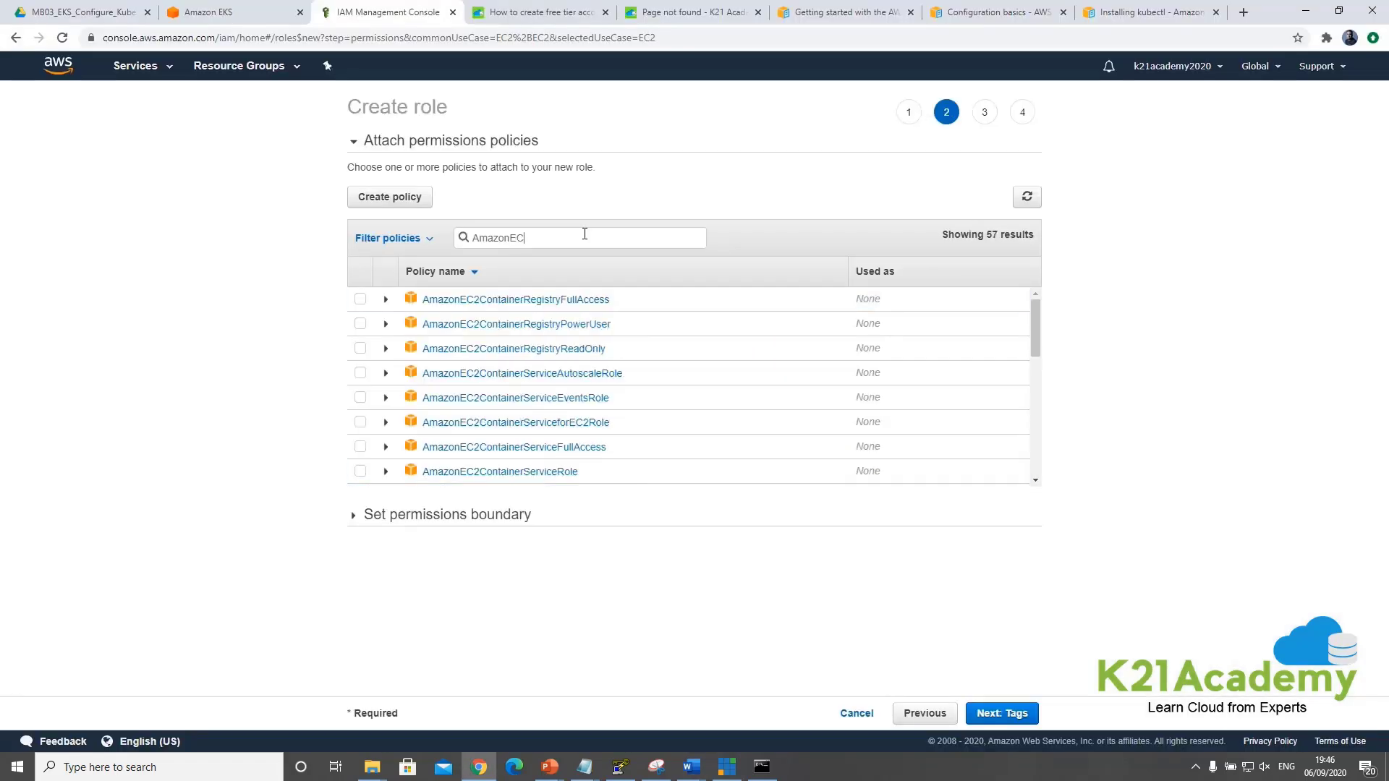
text(2C)
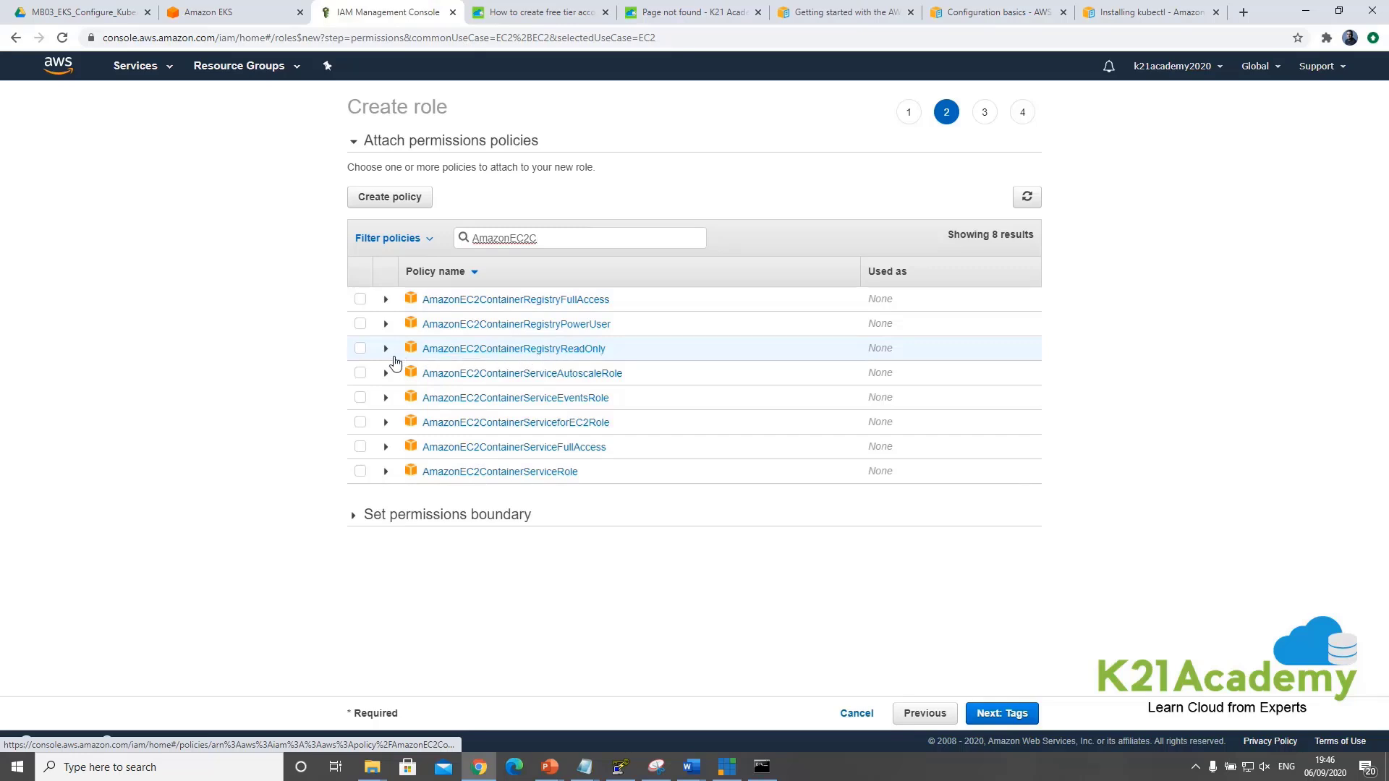
click(360, 349)
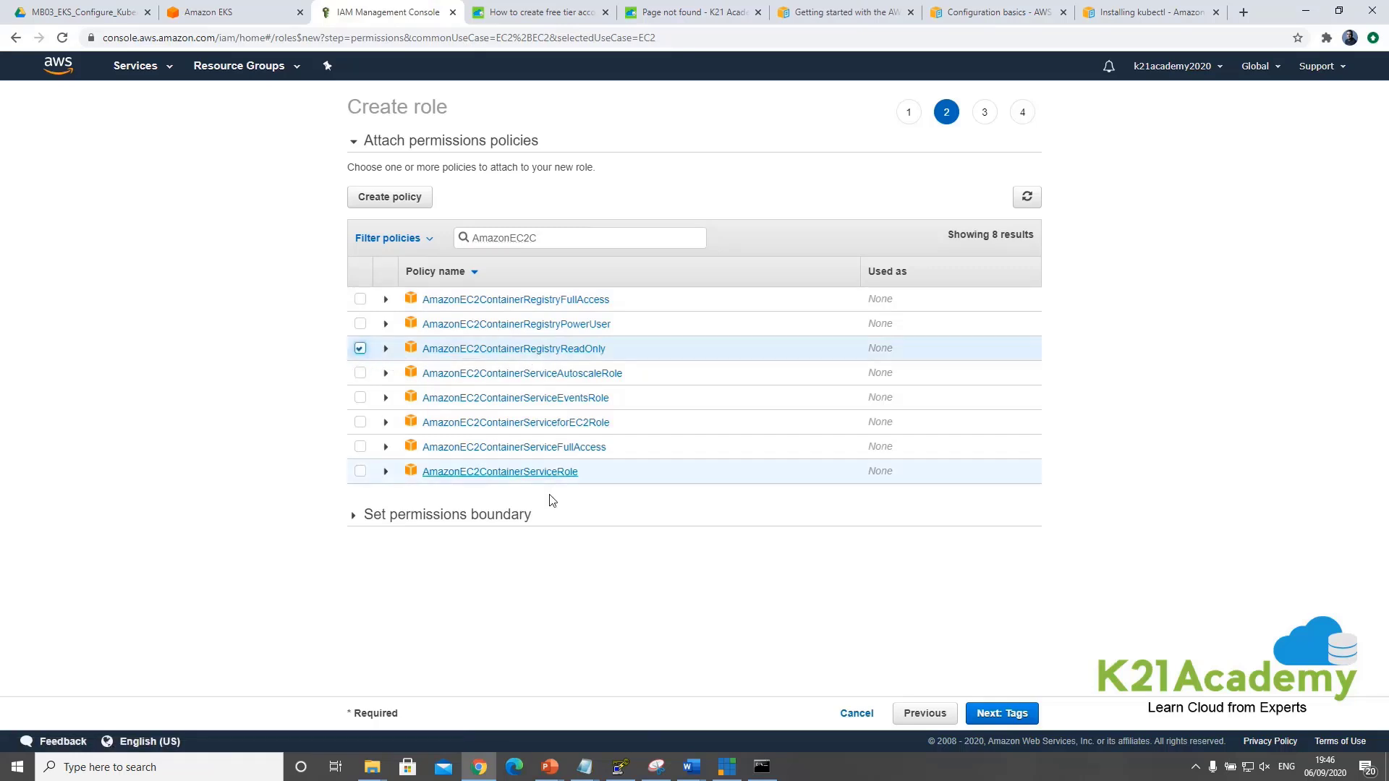
Skip the role's tags, name it EKSWorkerNodePolicy and create the role
click(990, 715)
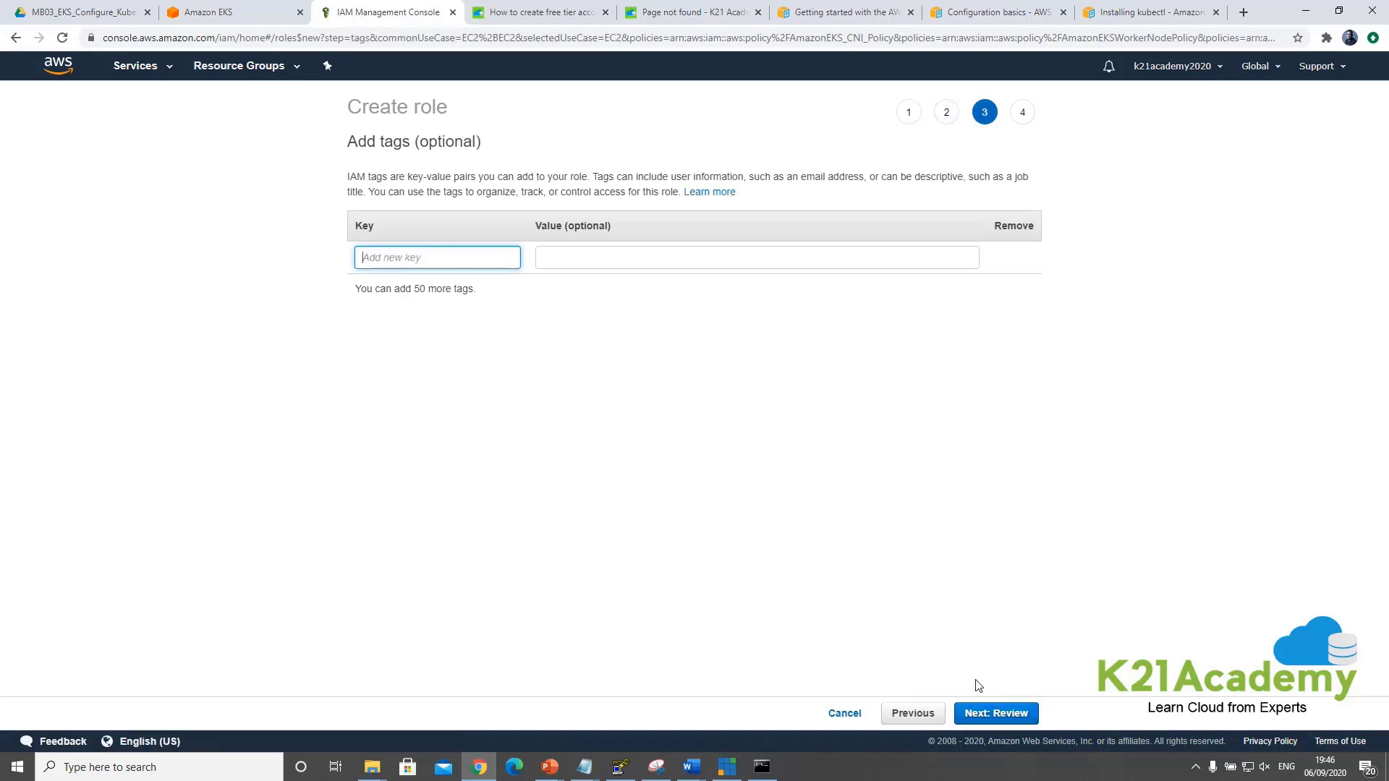
click(991, 716)
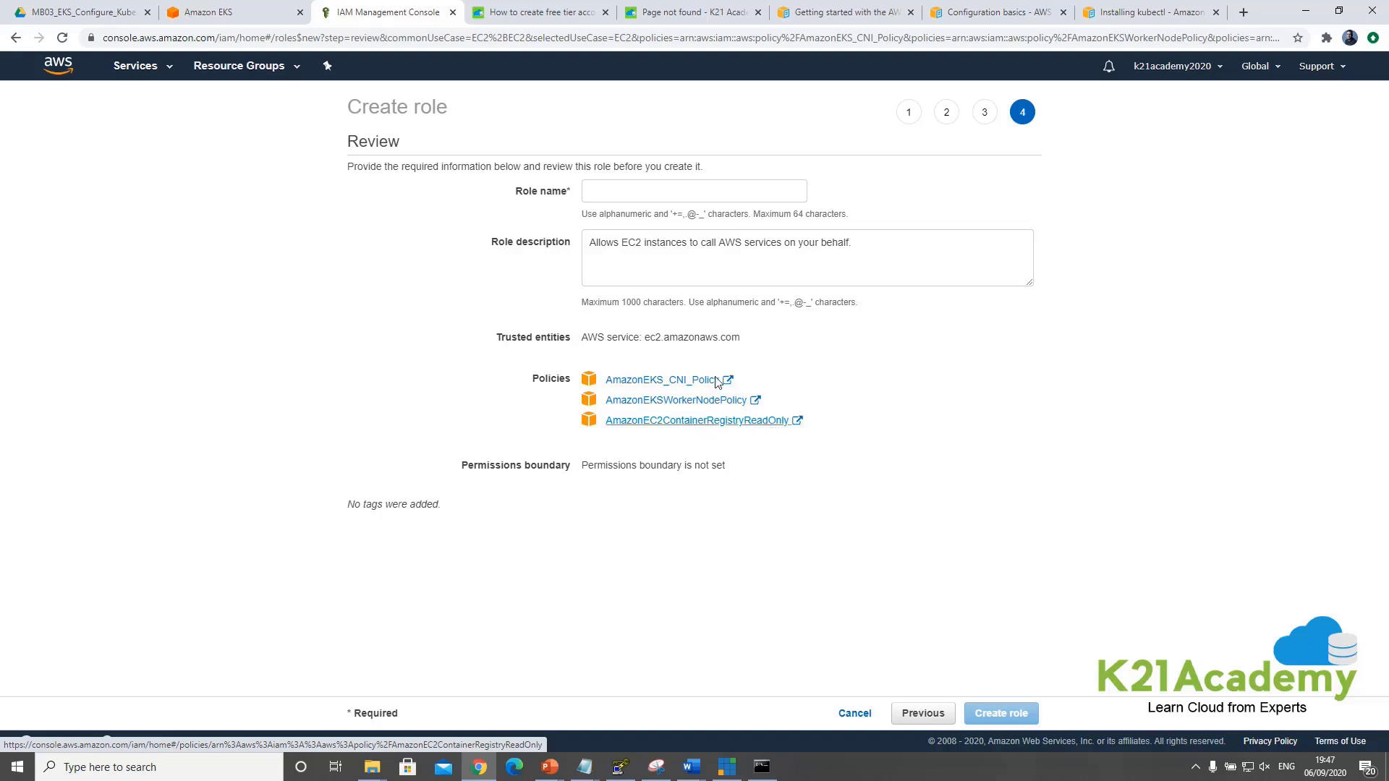
click(612, 194)
text(EKSW)
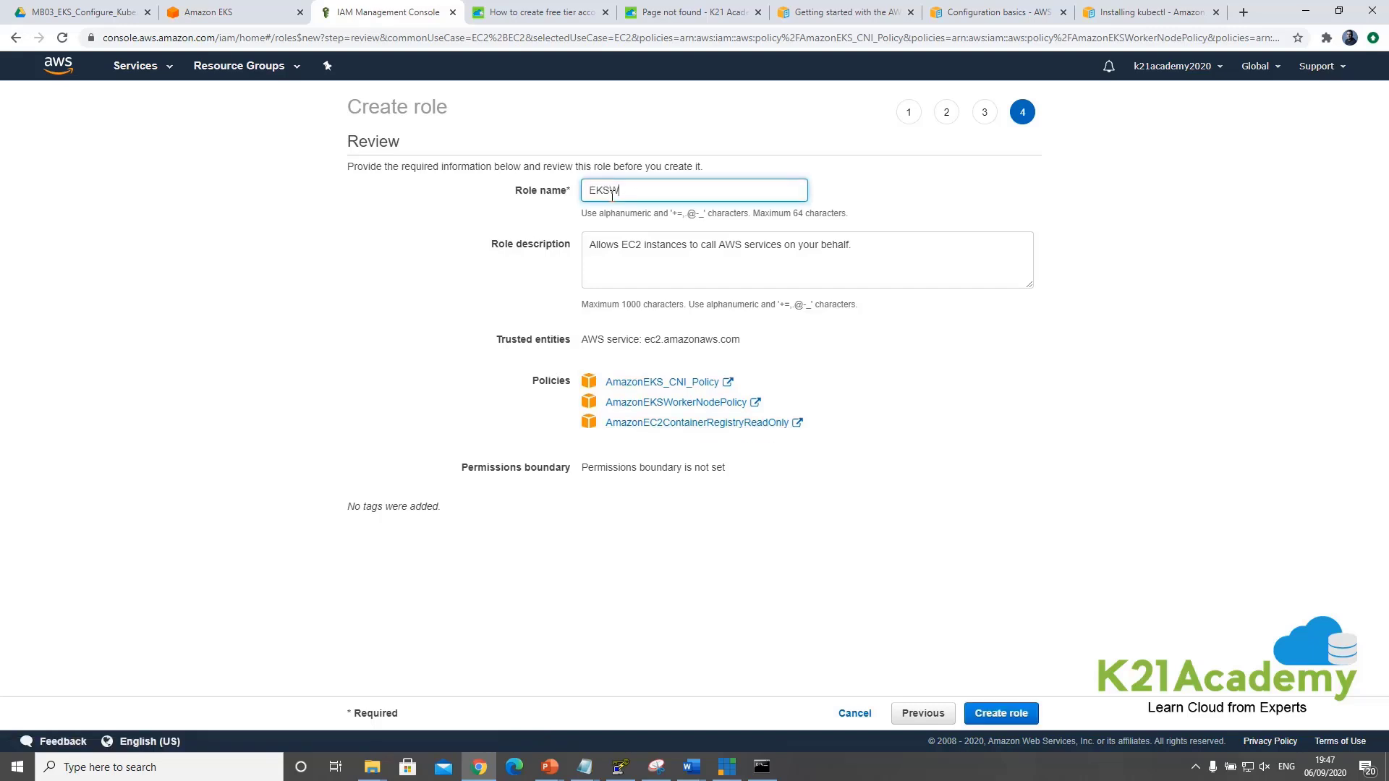
text(orkerNodePolicy)
click(996, 713)
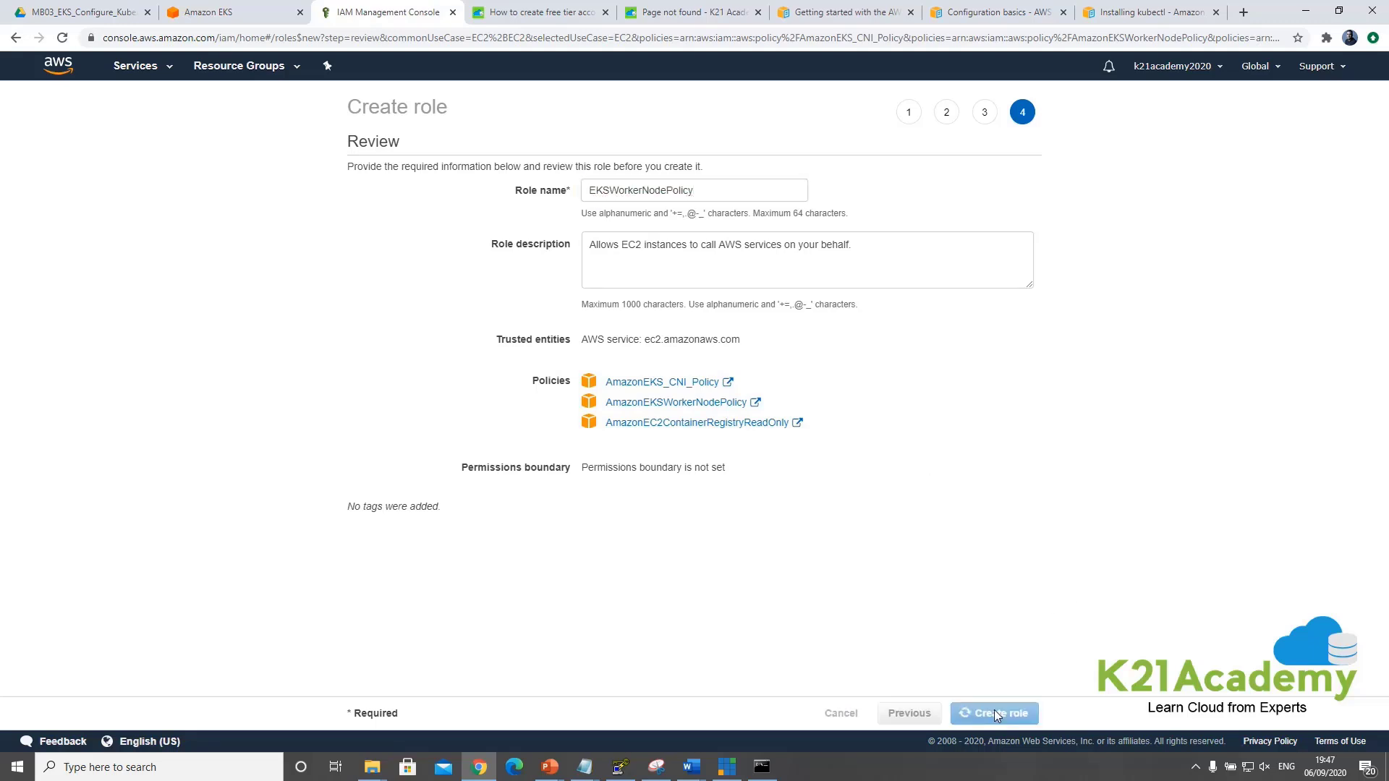
Back in the EKS node group form, refresh the role list and assign EKSWorkerNodePolicy as the node IAM role
click(233, 14)
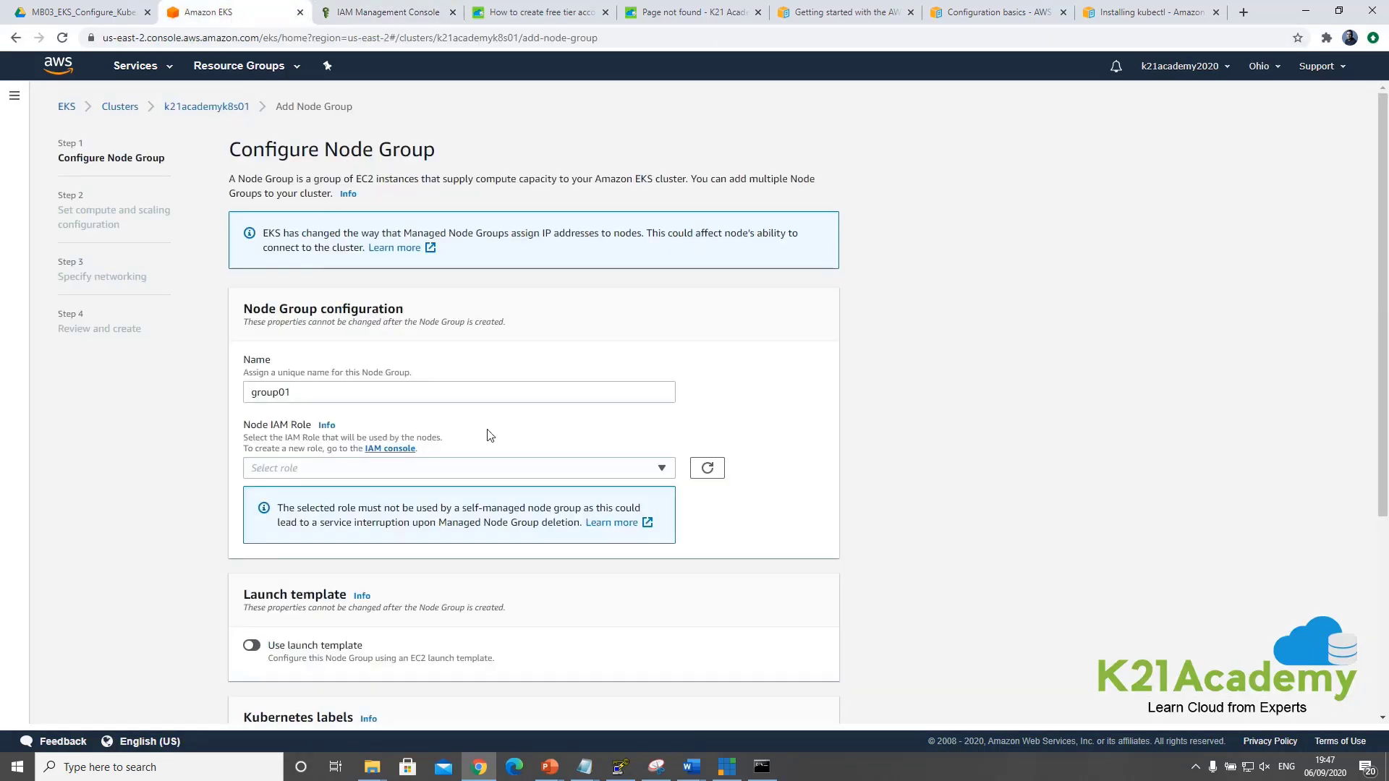
click(707, 468)
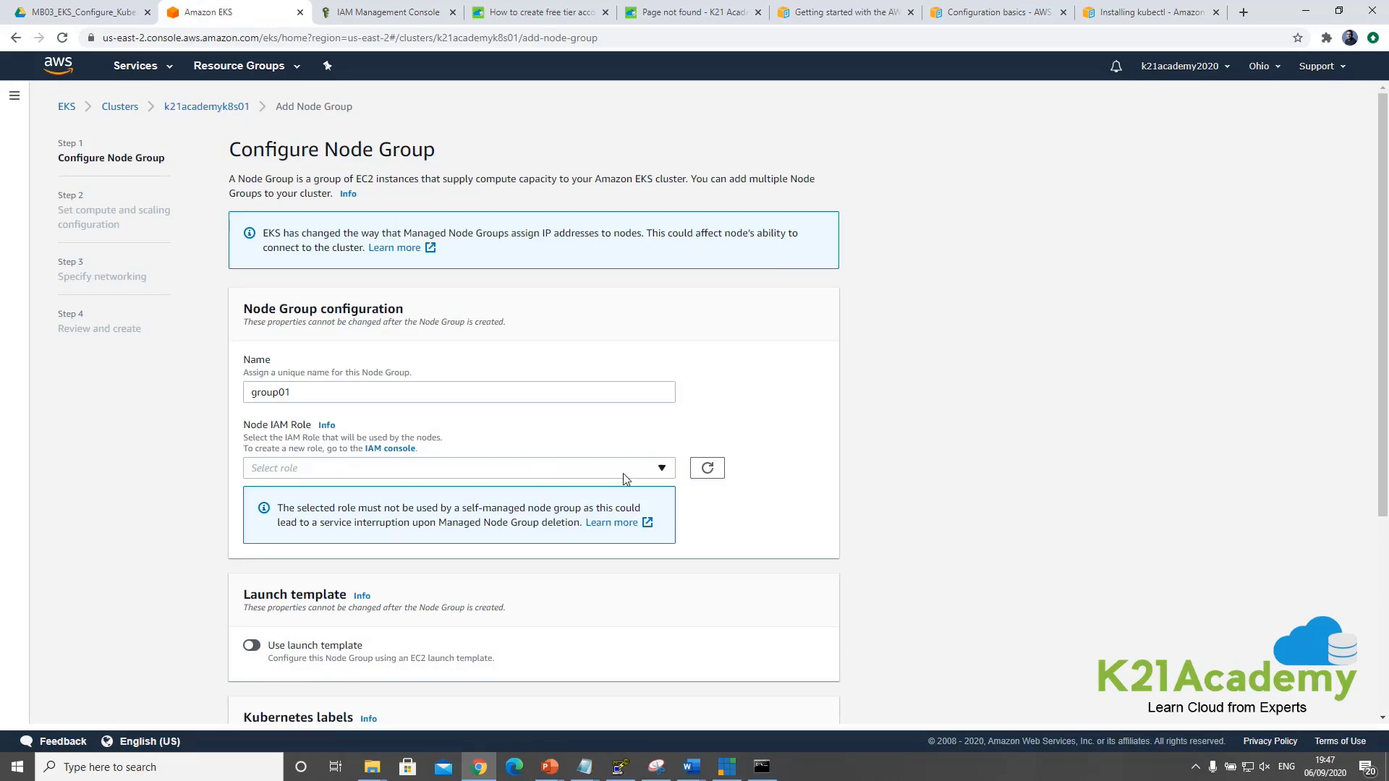
click(661, 469)
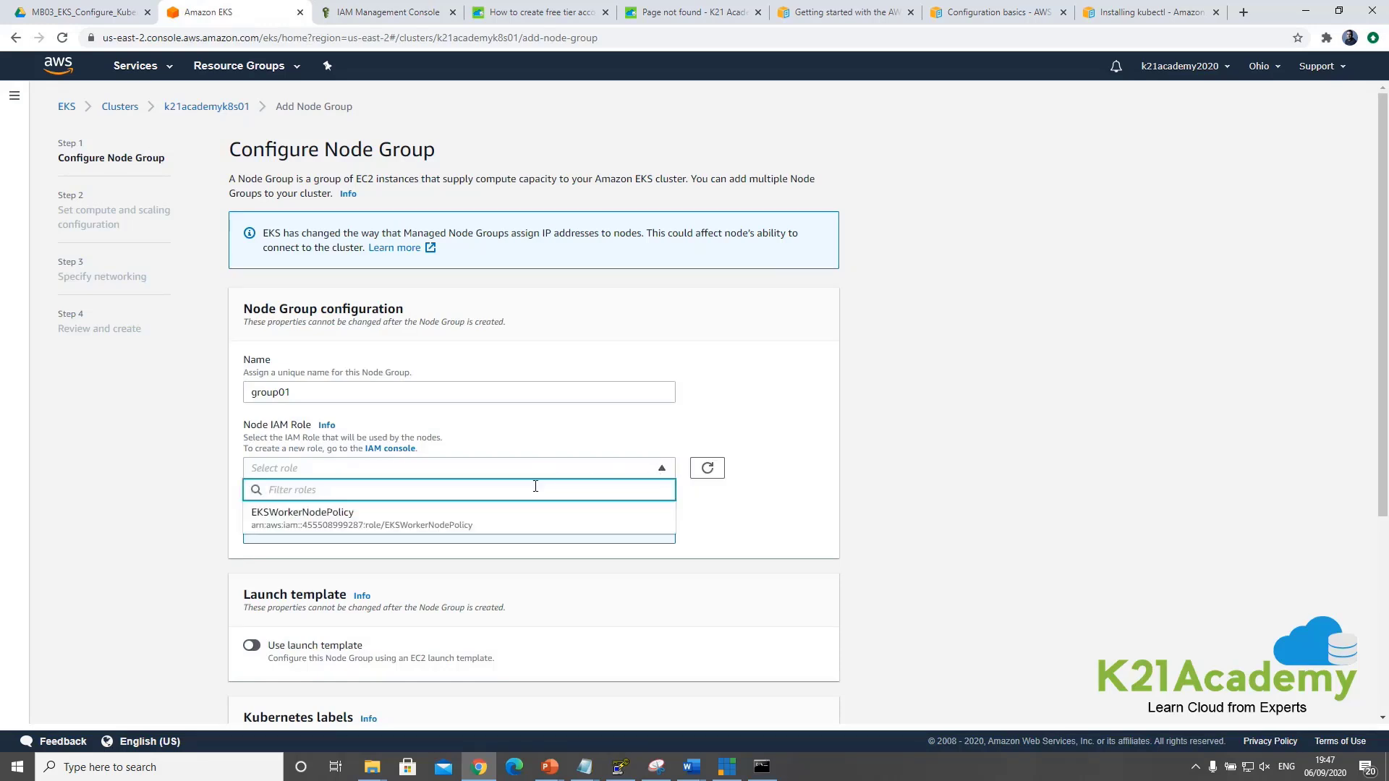
click(355, 527)
Continue to the compute and scaling configuration without a launch template, labels or tags, and set the instance type to t3.micro
scroll(486, 581, down, 1)
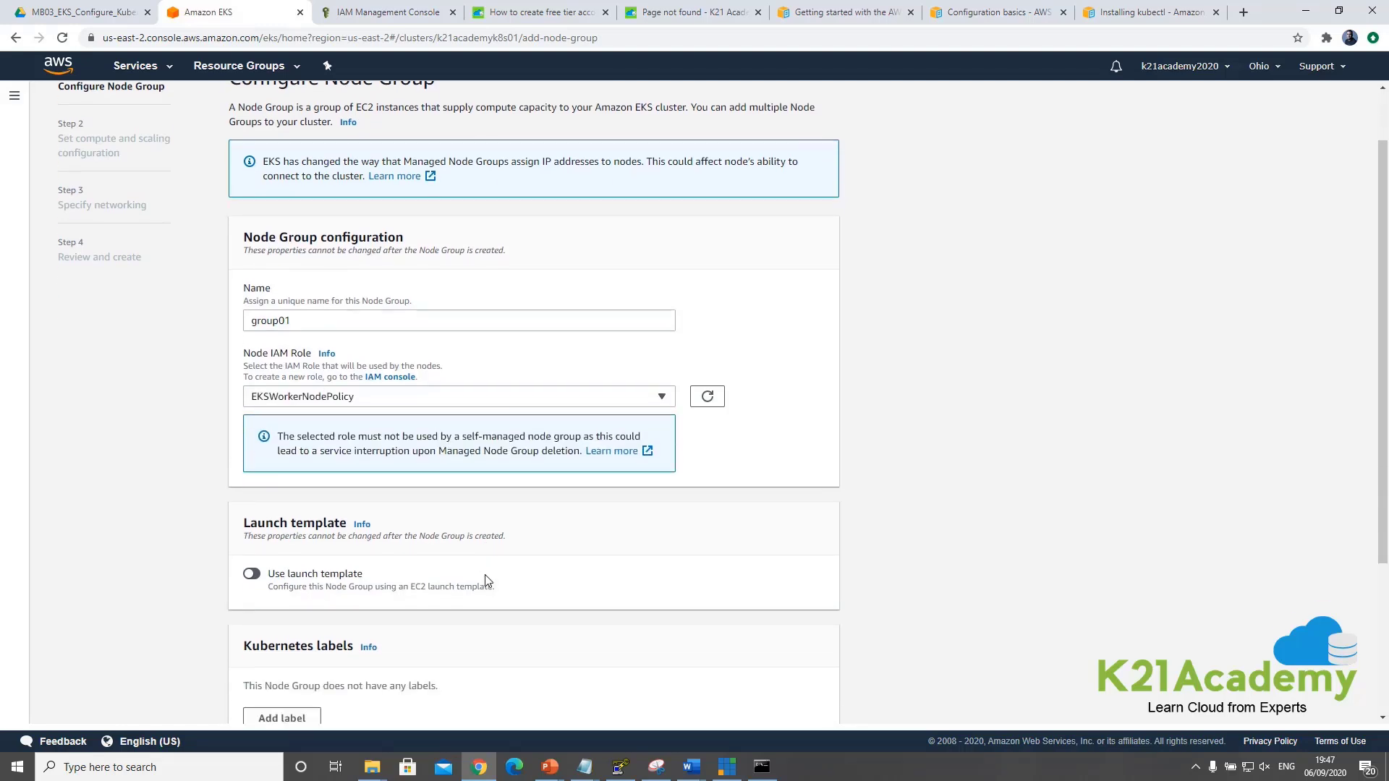
scroll(485, 581, down, 2)
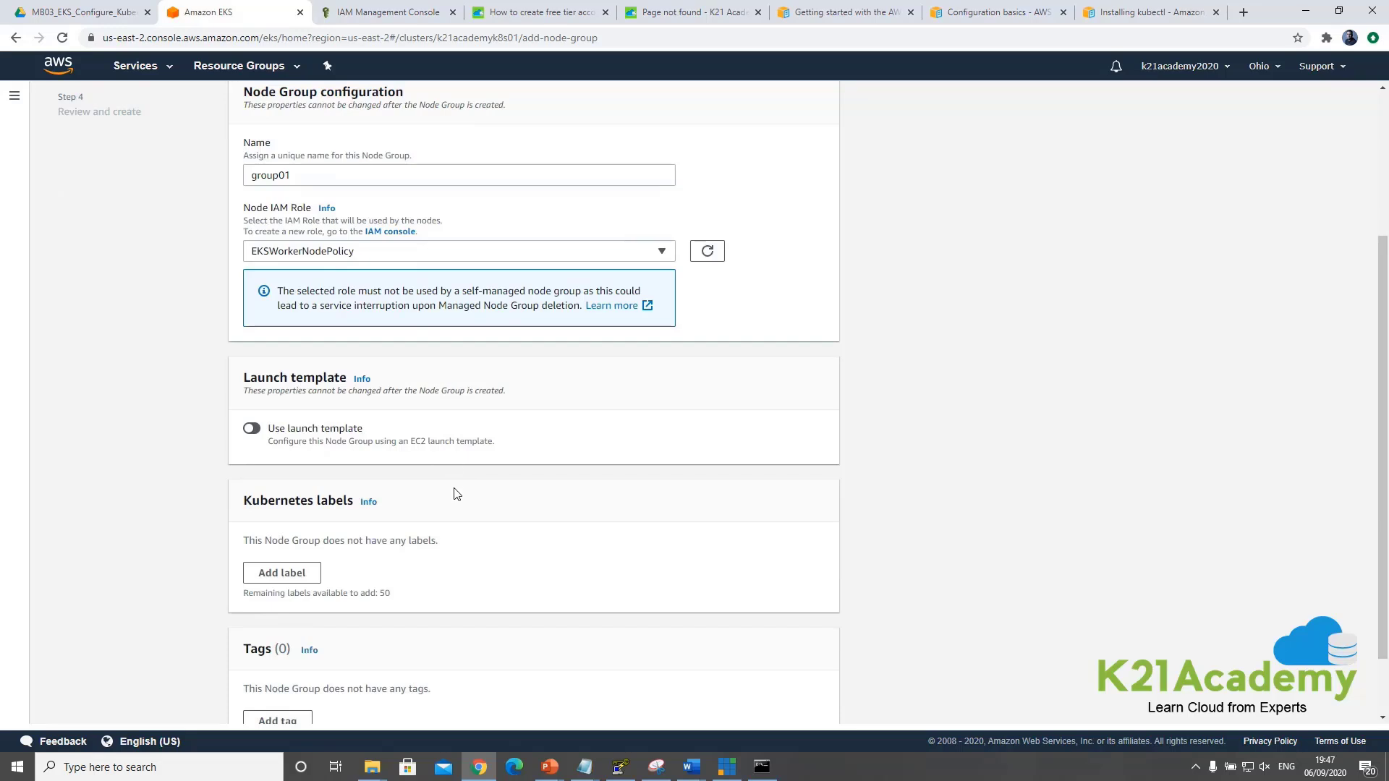
scroll(457, 495, down, 1)
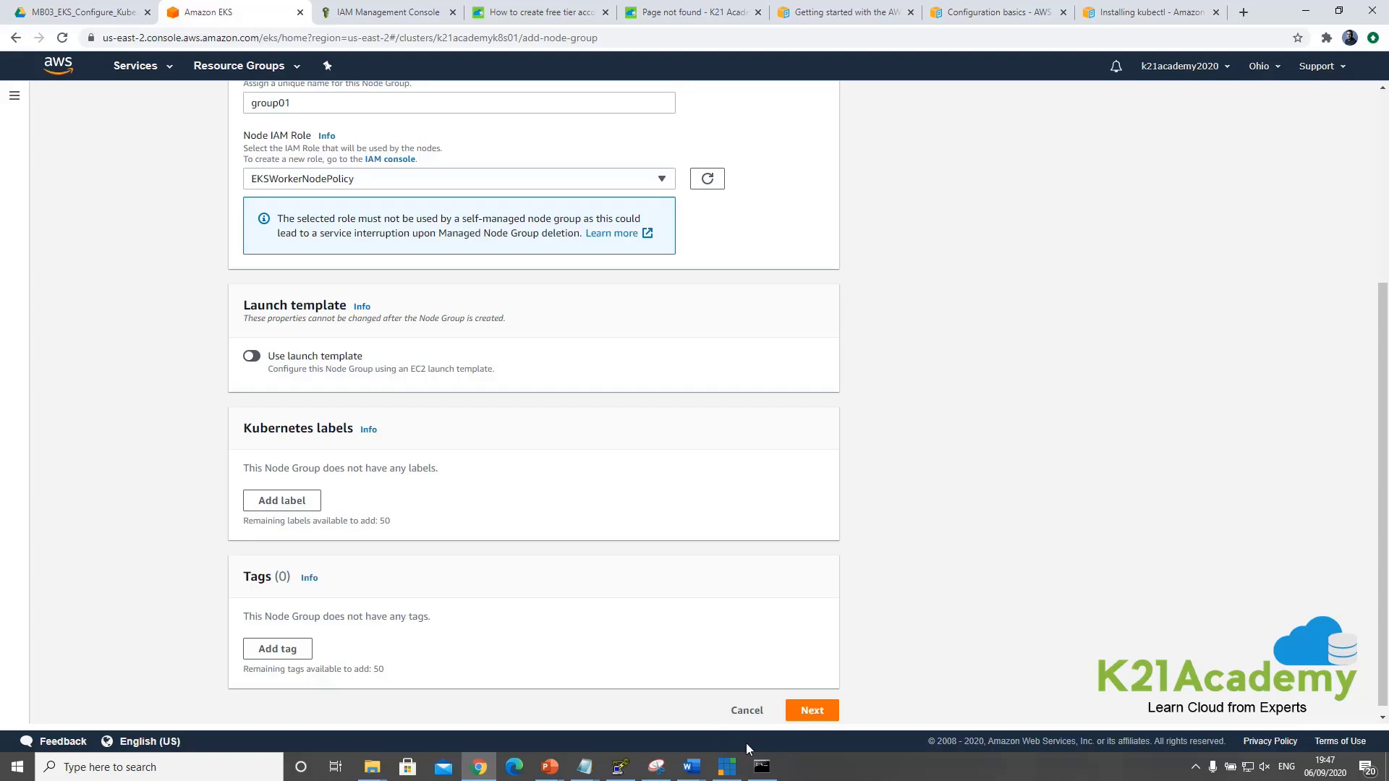
click(812, 711)
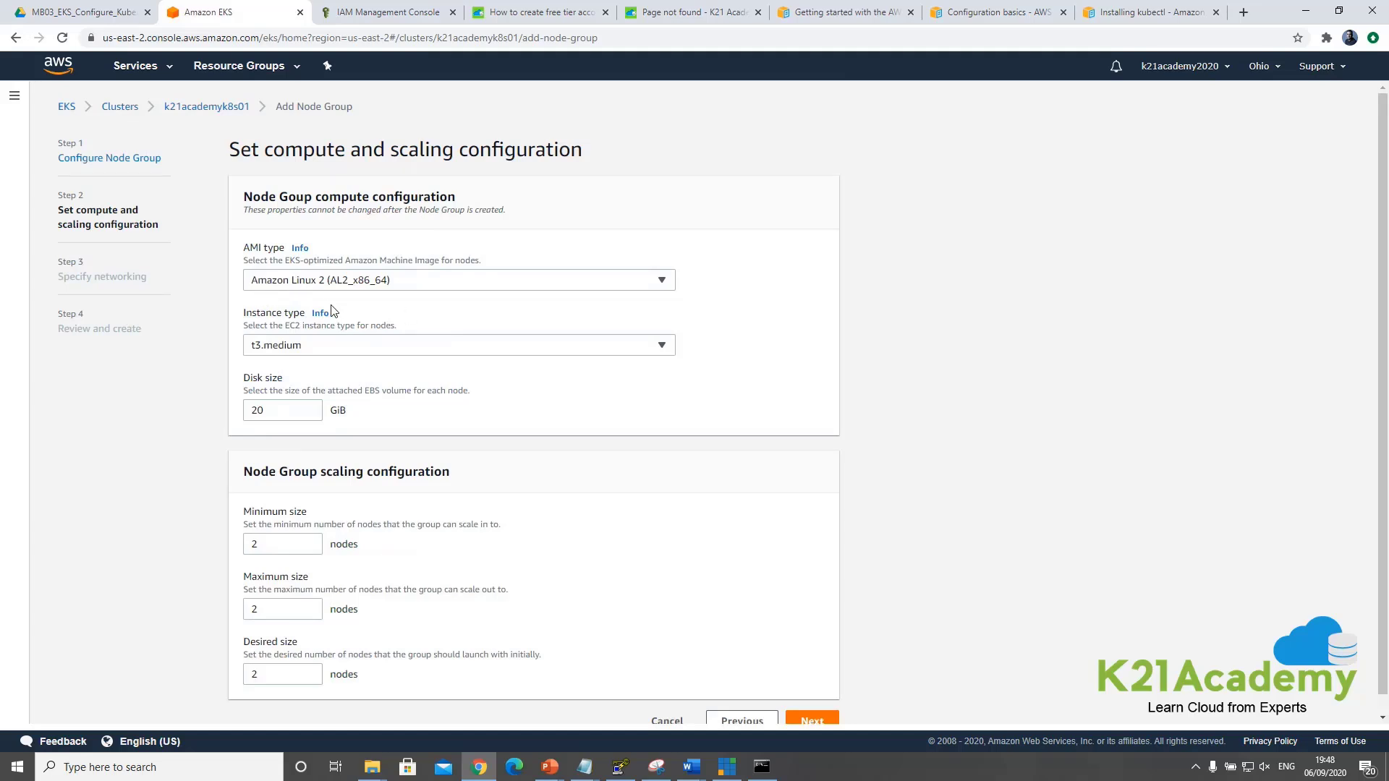
click(305, 348)
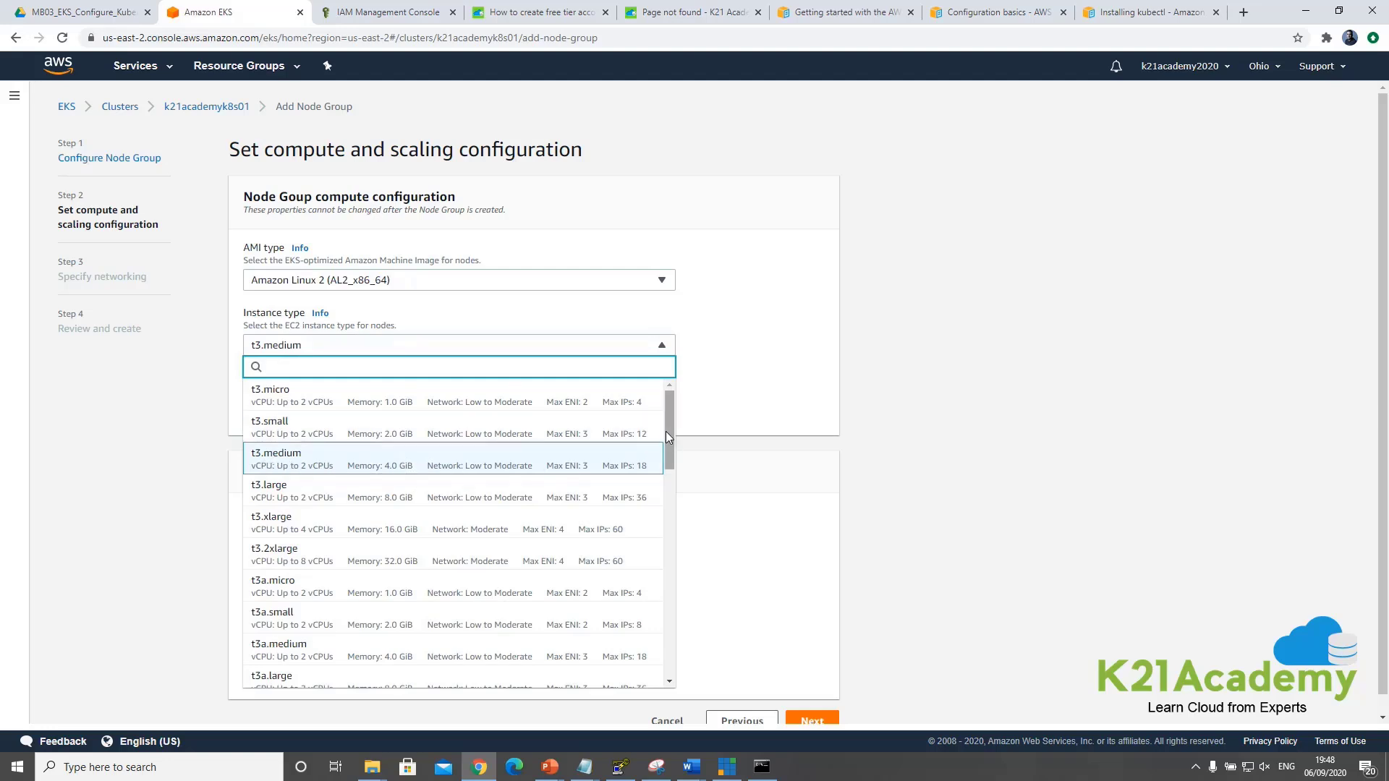
click(274, 402)
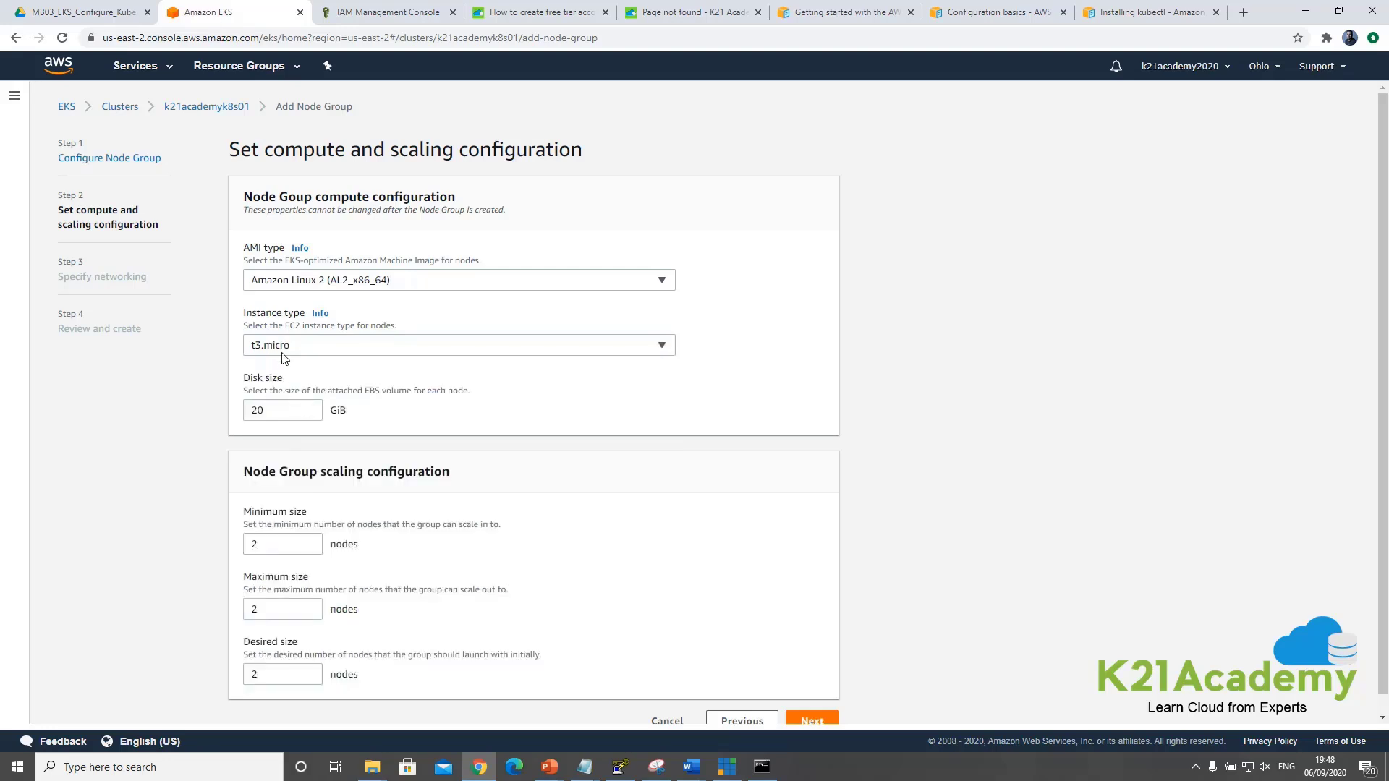
Set the node disk size to 5 GiB, keep the scaling sizes at 2 nodes, and continue to the networking configuration
double_click(284, 418)
text(5)
click(550, 454)
scroll(789, 658, down, 1)
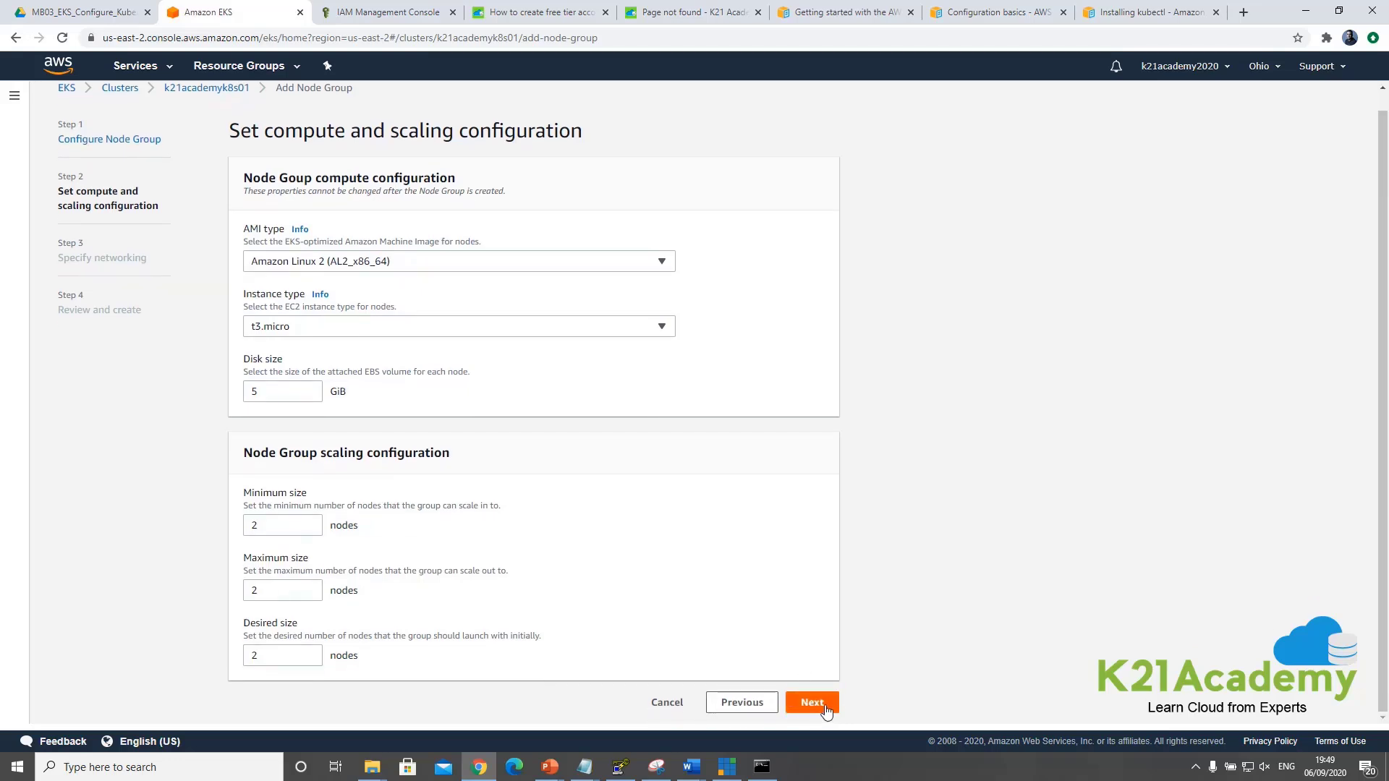
click(812, 704)
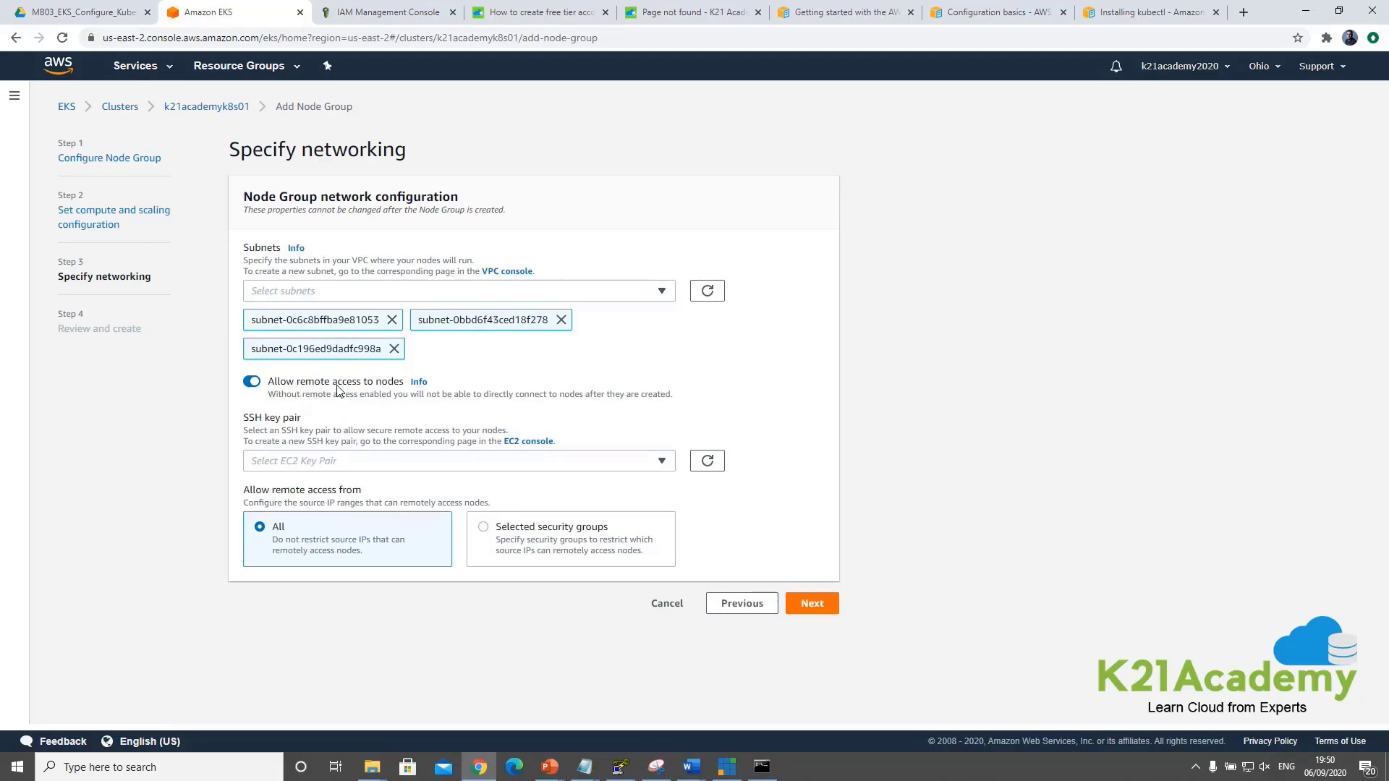
Keep remote access to the nodes enabled, check the available SSH key pairs and open the EC2 console's key pairs page
click(254, 382)
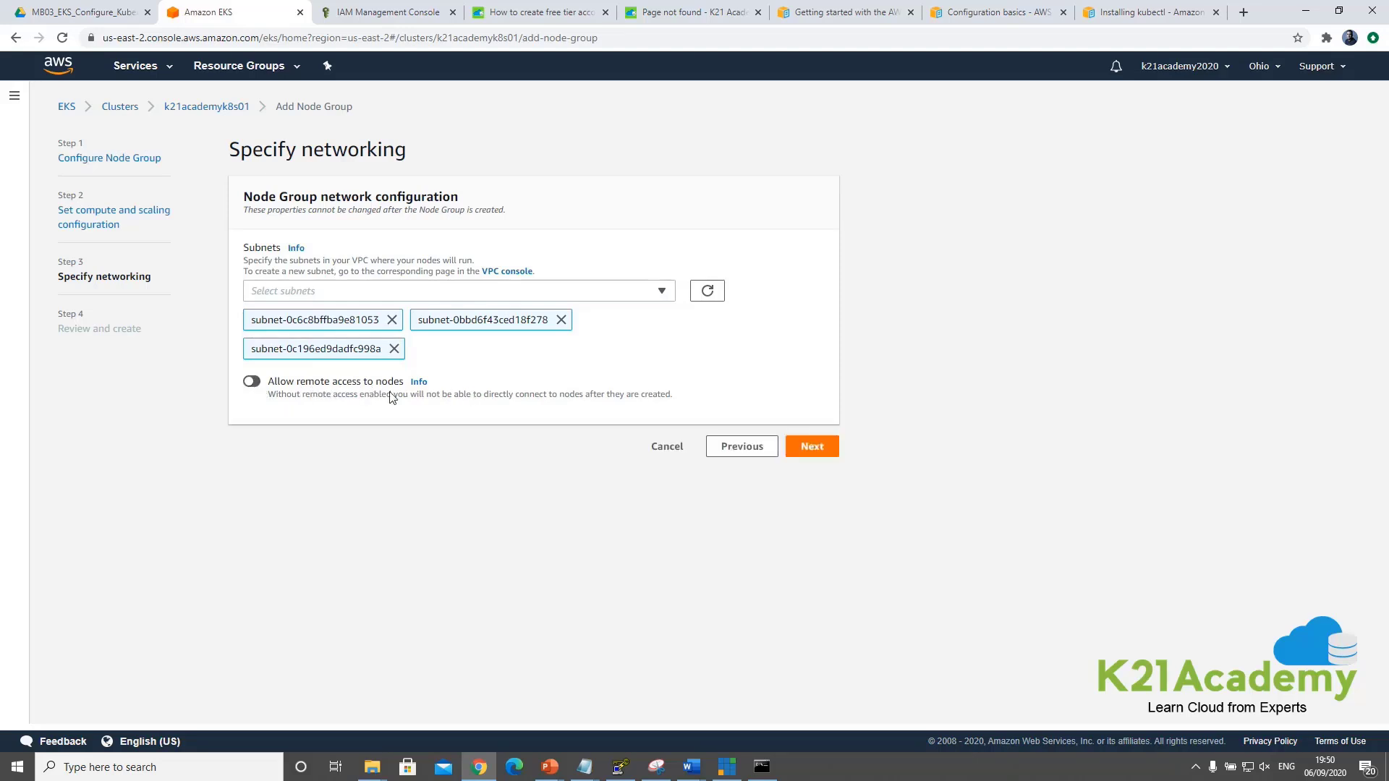
click(253, 382)
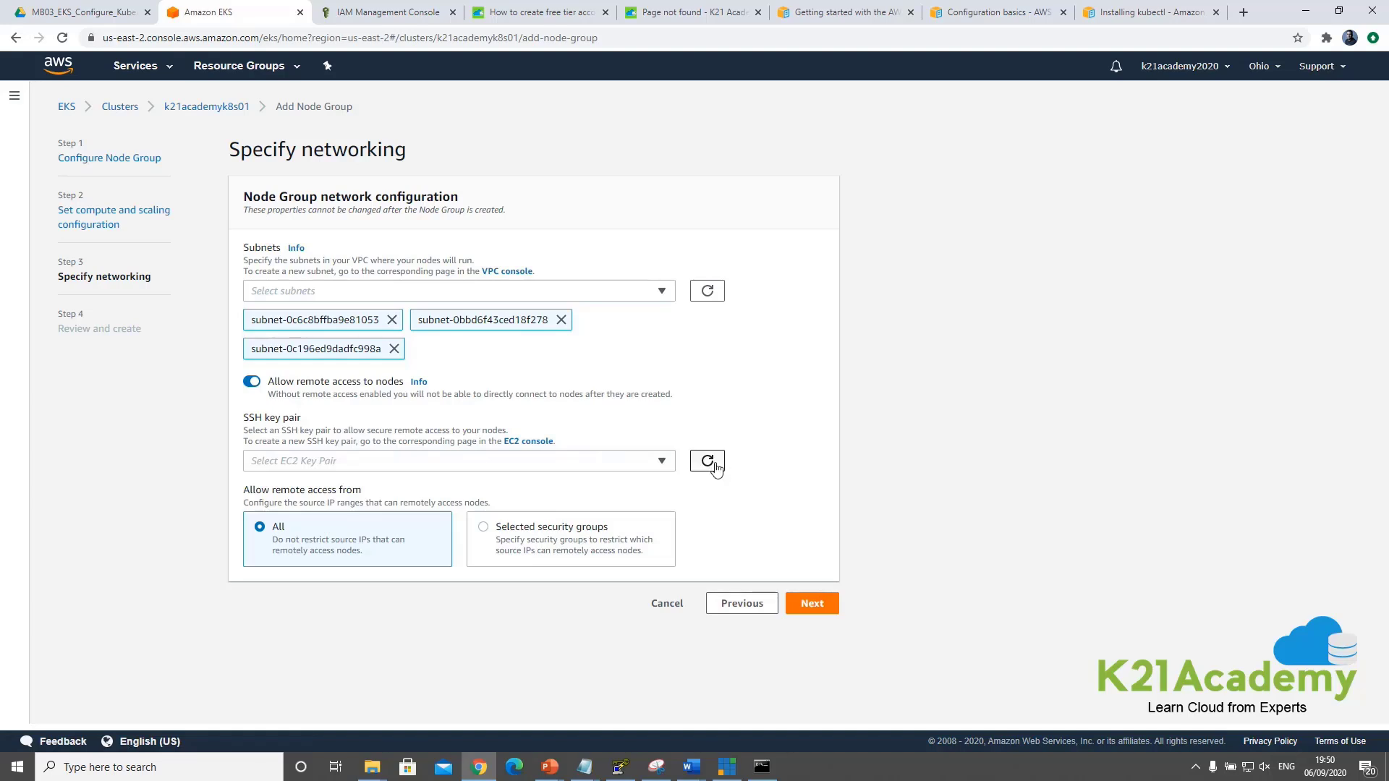
click(413, 467)
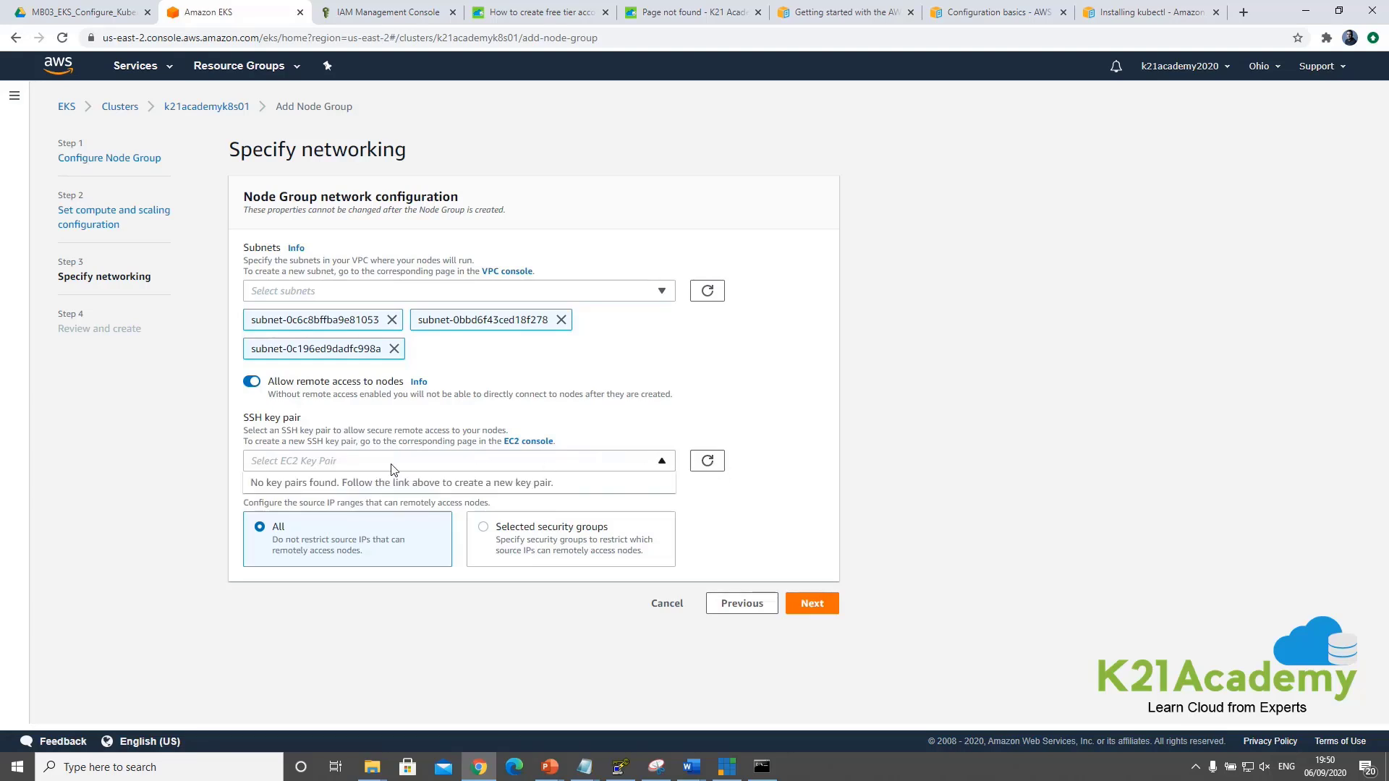
click(526, 443)
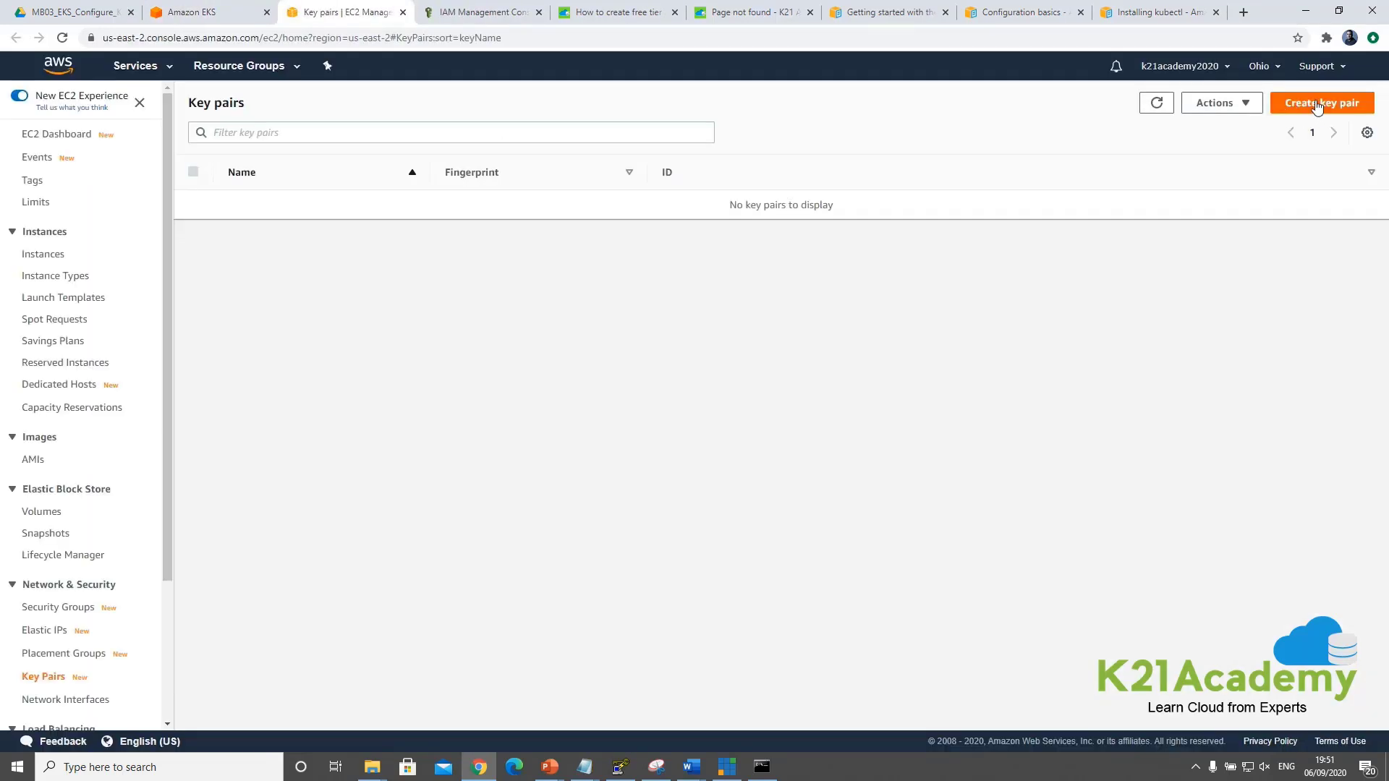
Create a key pair named EKSWorkerNodeKeyPair in ppk format and save its file to the Downloads folder
click(1317, 104)
click(123, 279)
text(EKSWorkerNo)
key(BackSpace)
text(NodeKeyPair)
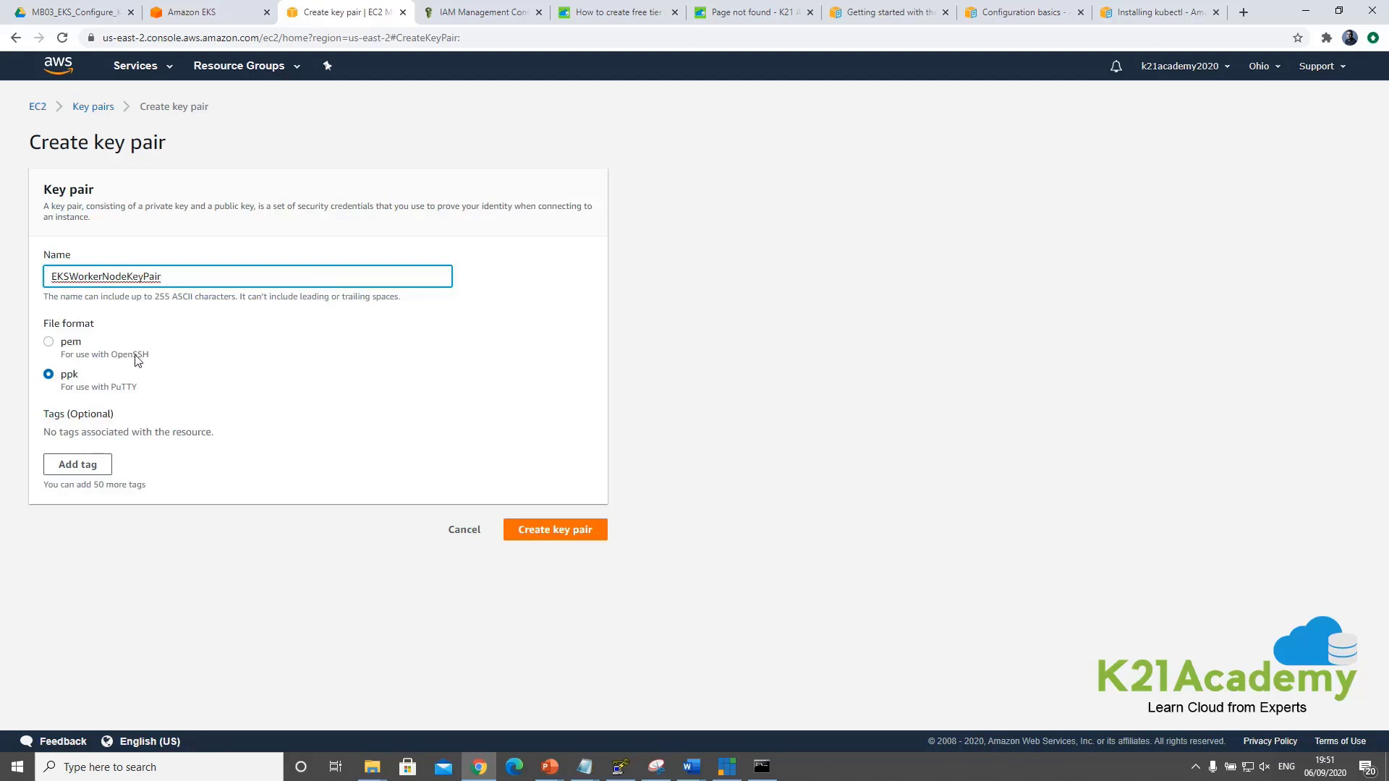
click(544, 534)
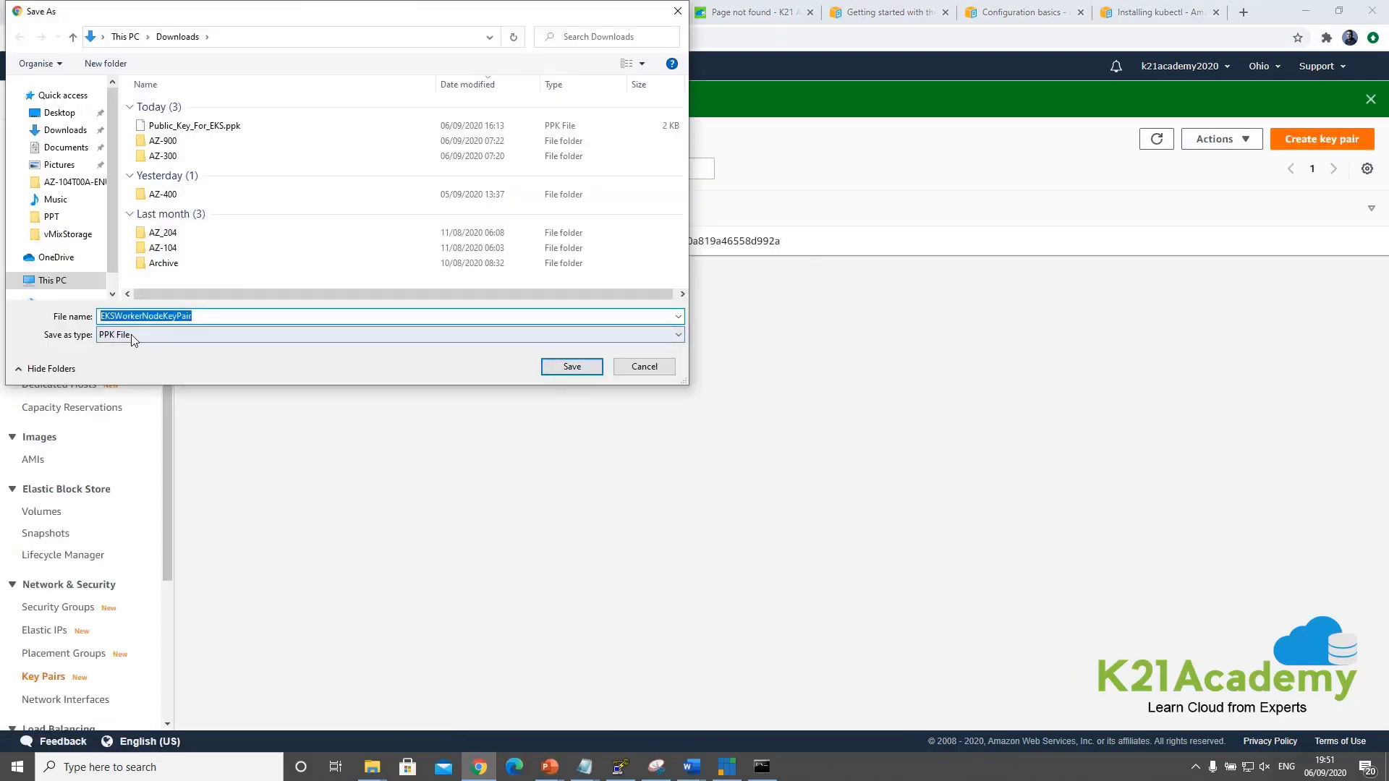
click(558, 370)
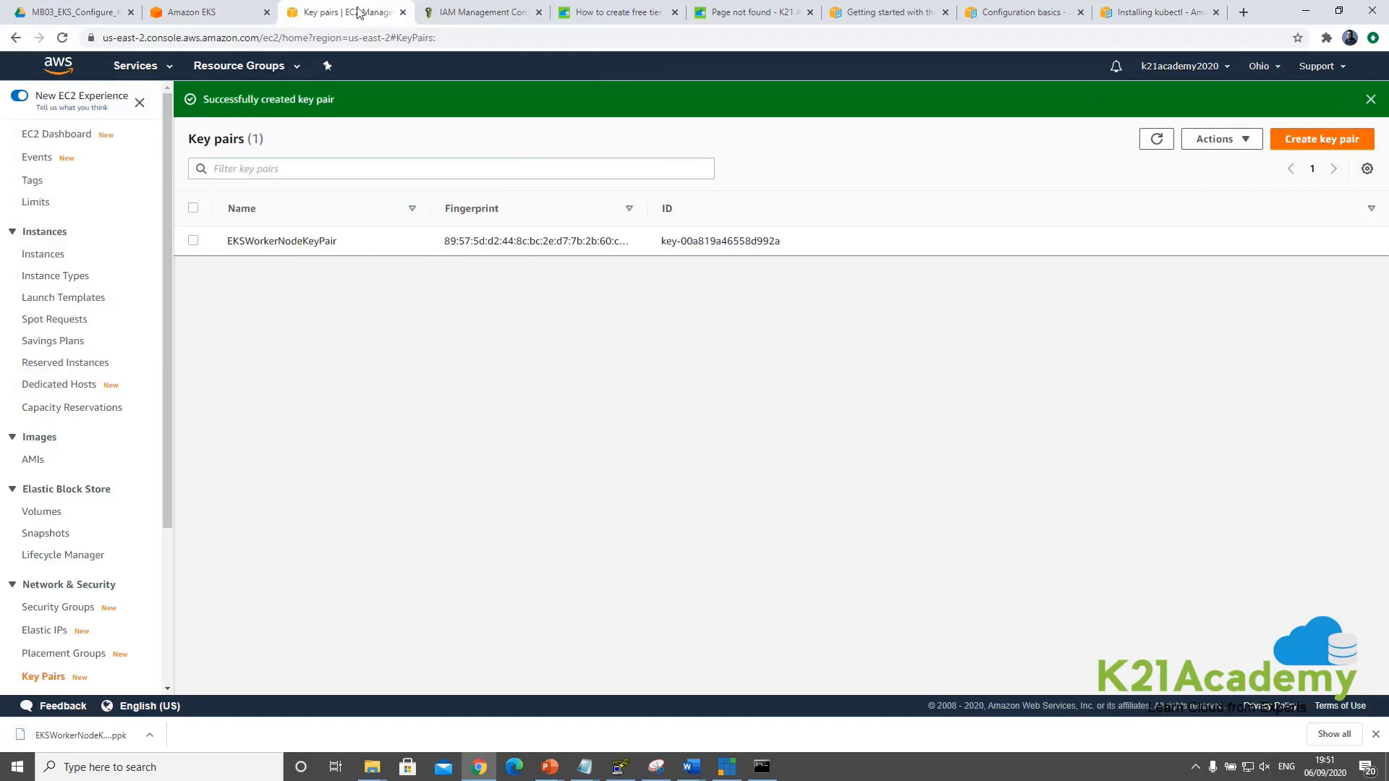
Back in the EKS node group form, refresh the SSH key pairs, select EKSWorkerNodeKeyPair and continue to the review
click(190, 13)
click(709, 464)
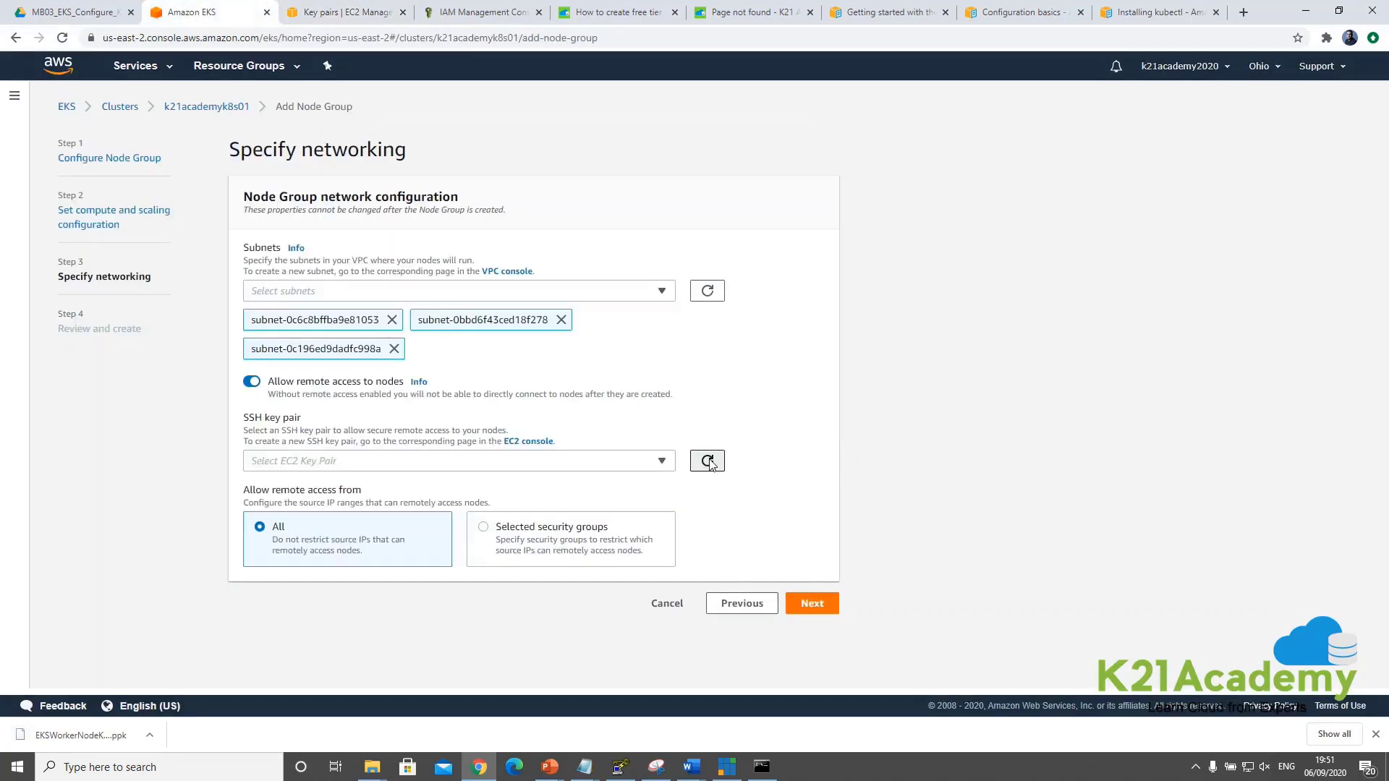
click(664, 464)
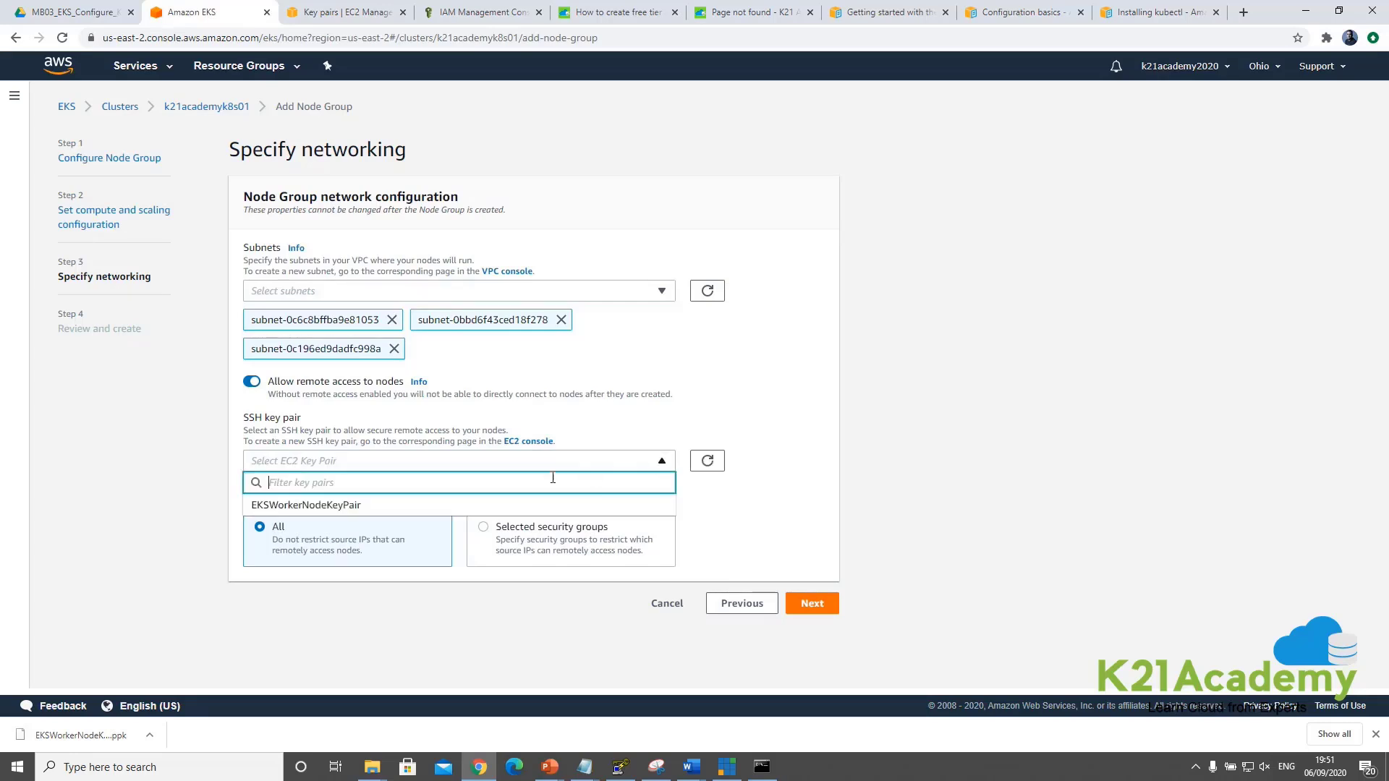
click(306, 506)
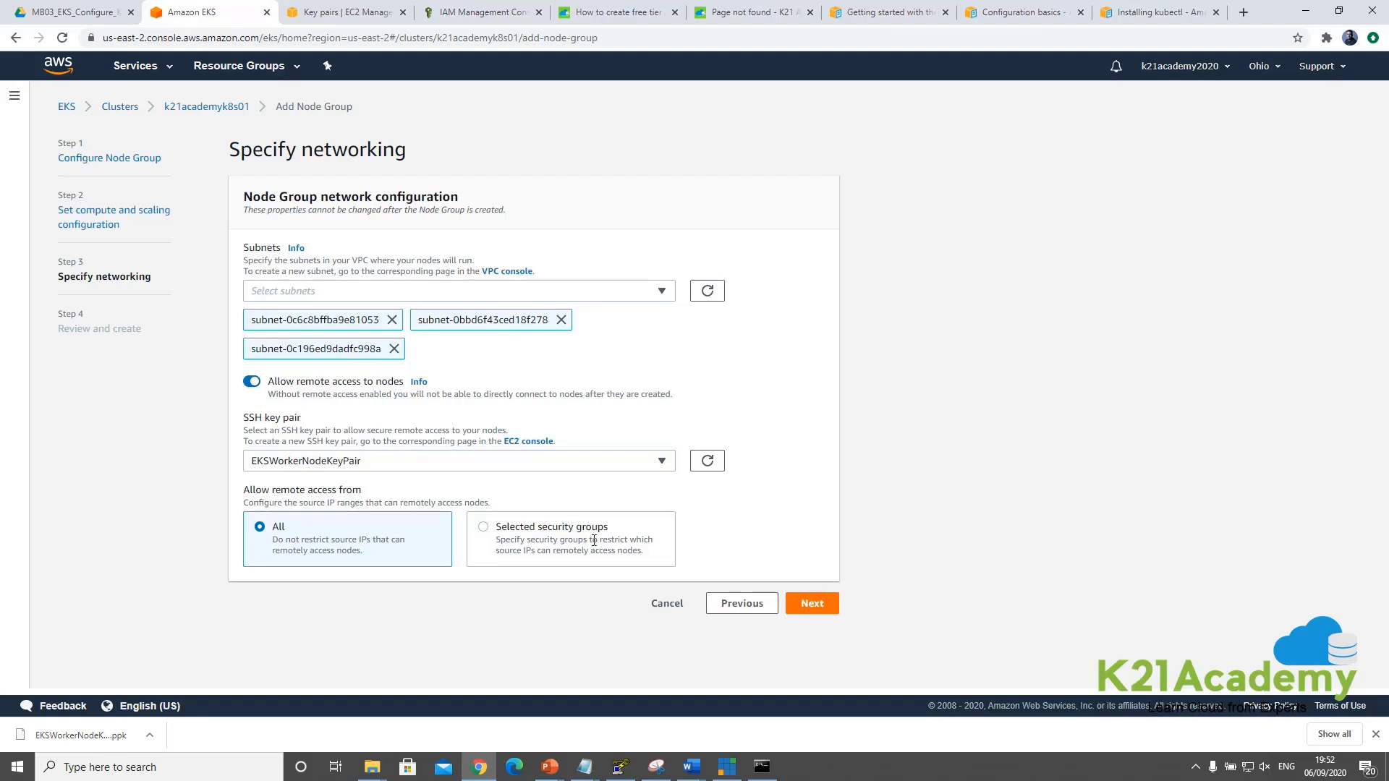
click(810, 605)
Review the node group's name, IAM role, compute, scaling and network settings, including the subnets and SSH key pair
scroll(840, 506, down, 5)
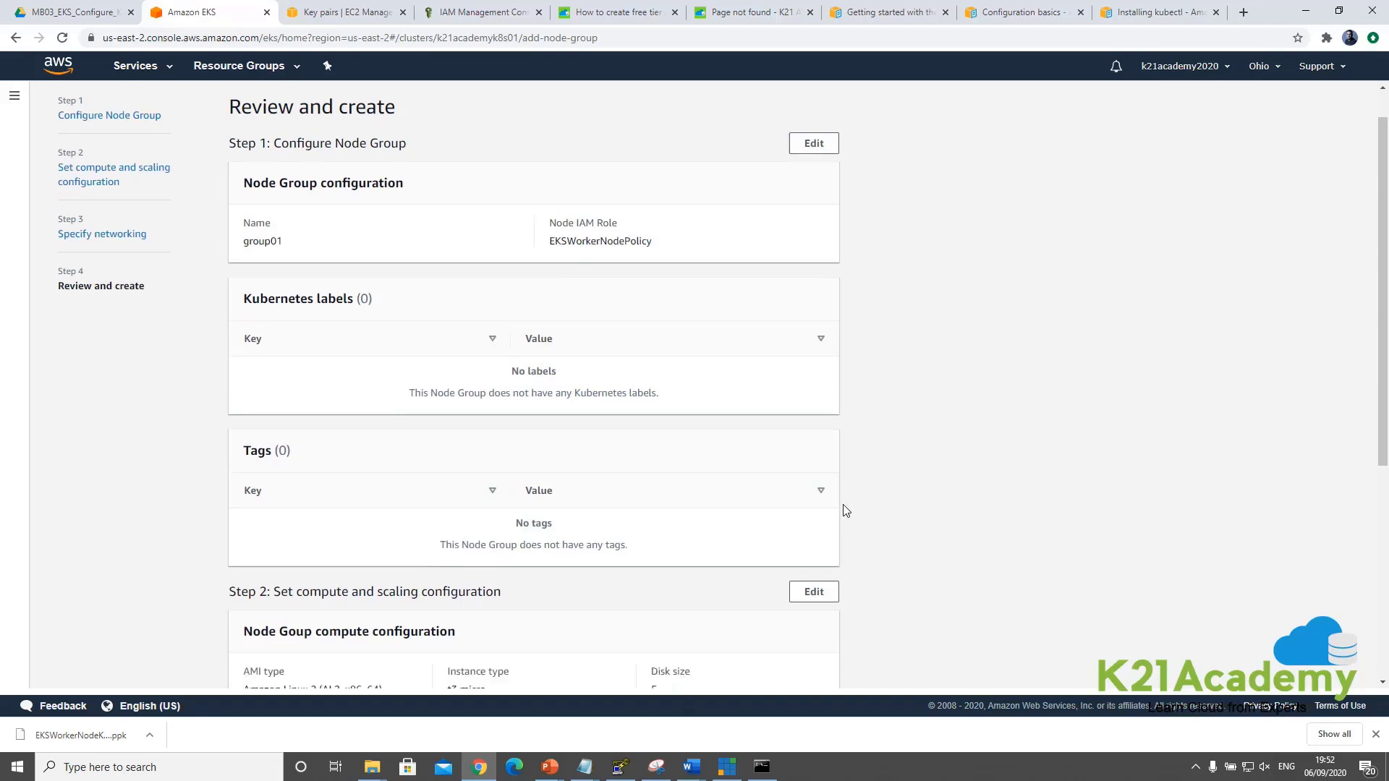
scroll(856, 531, up, 5)
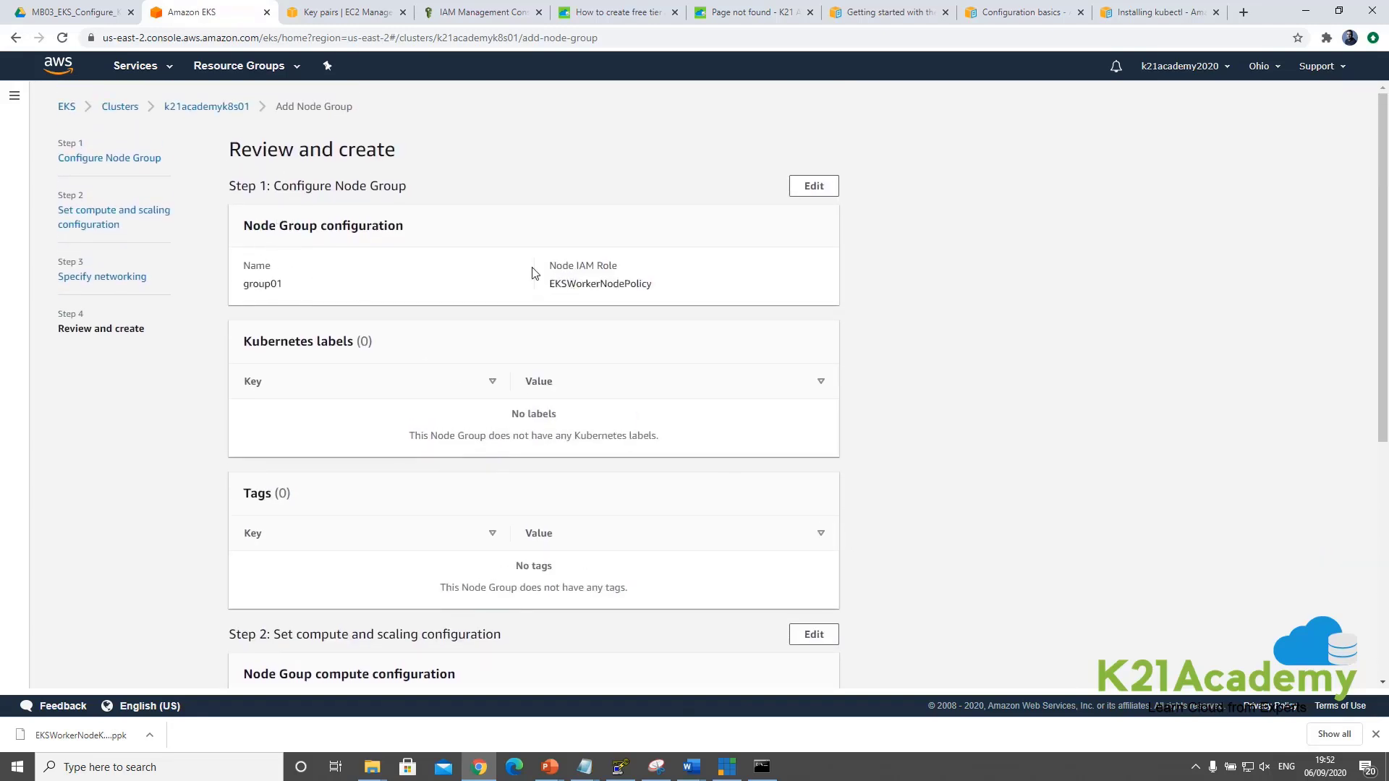
drag(293, 226, 387, 226)
scroll(388, 239, down, 2)
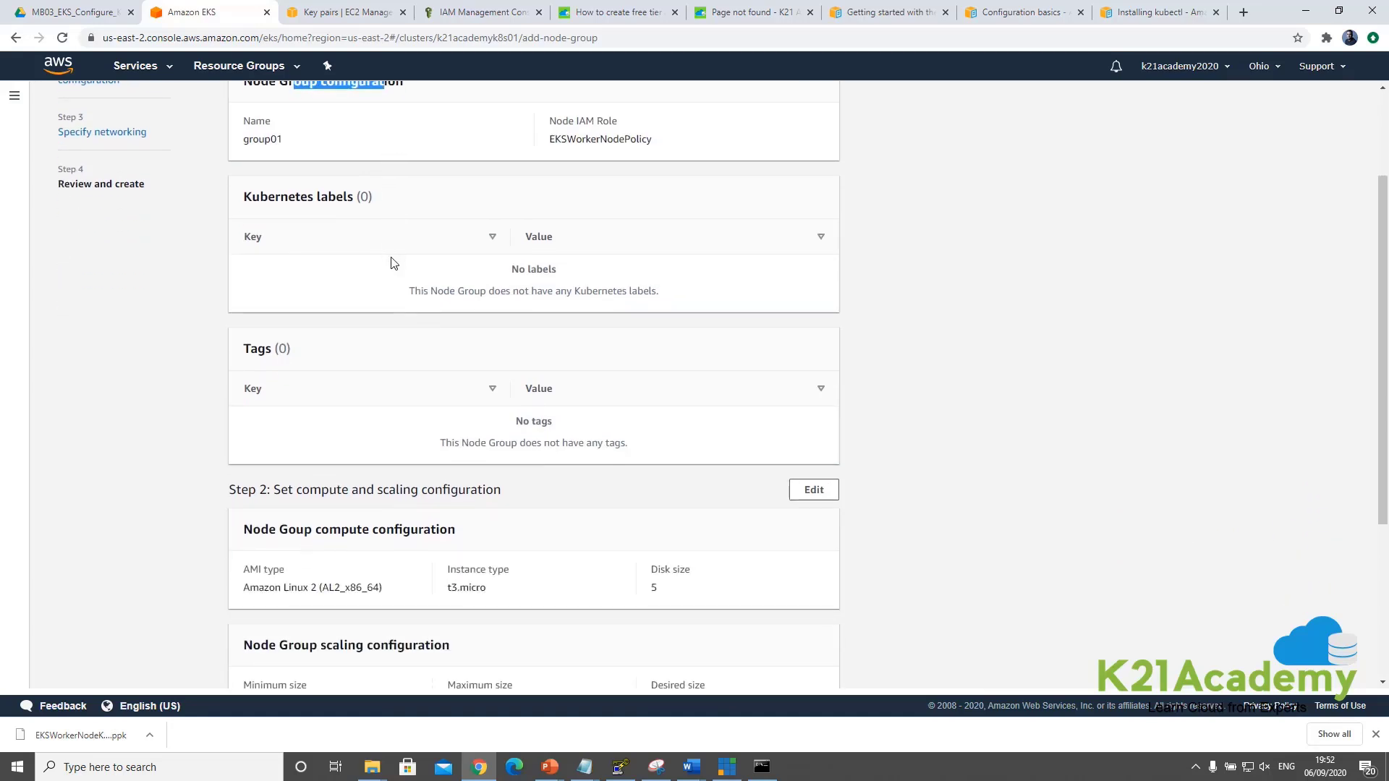
scroll(311, 390, down, 2)
drag(280, 392, 434, 388)
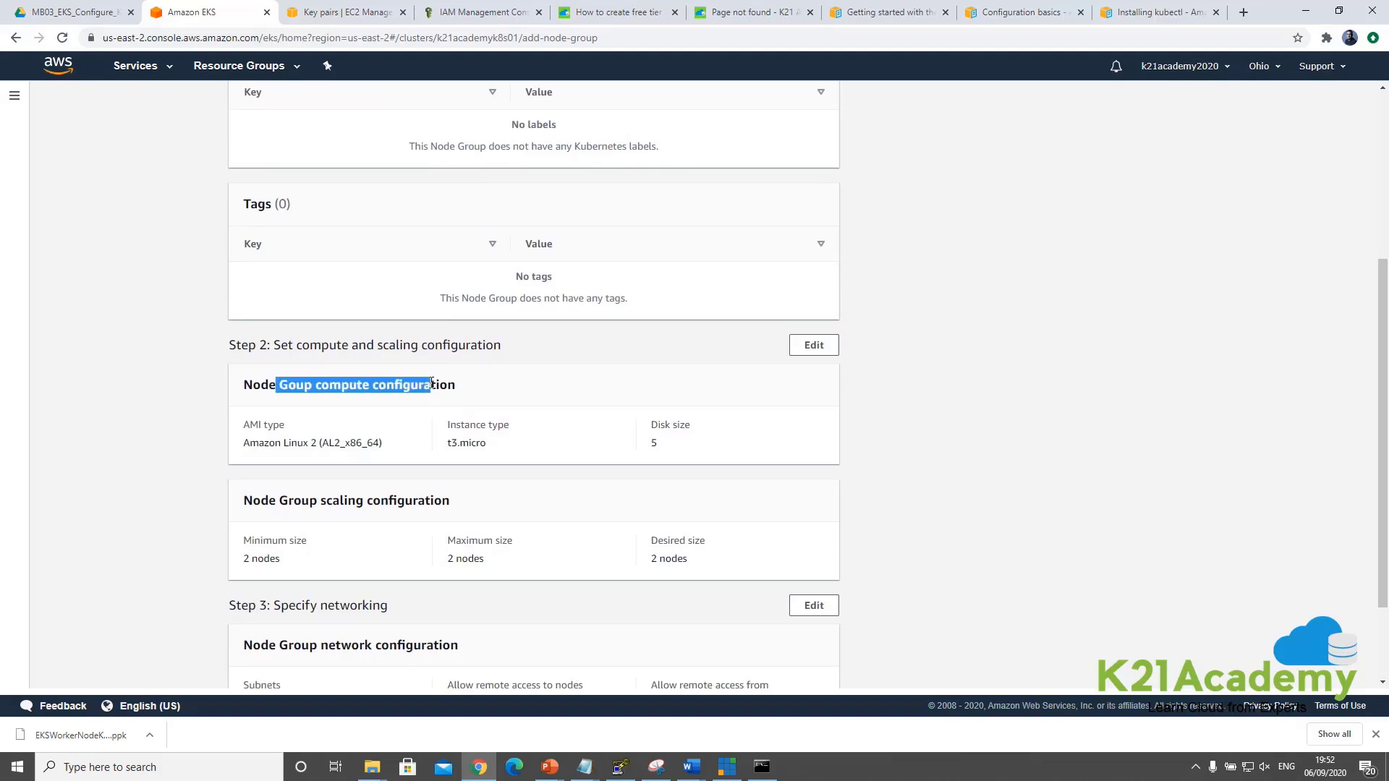
click(659, 427)
drag(660, 427, 689, 427)
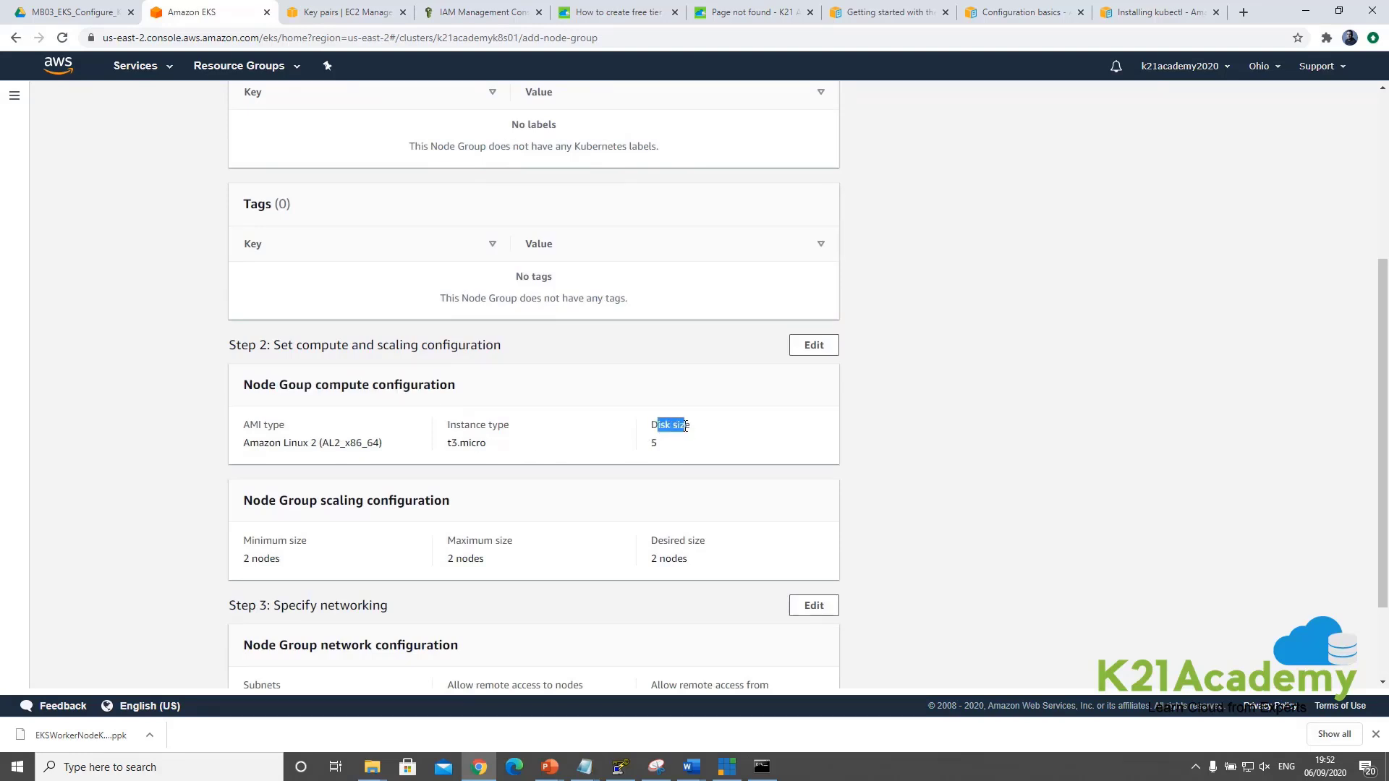
drag(461, 425, 527, 430)
double_click(480, 443)
drag(456, 559, 522, 565)
scroll(522, 566, down, 2)
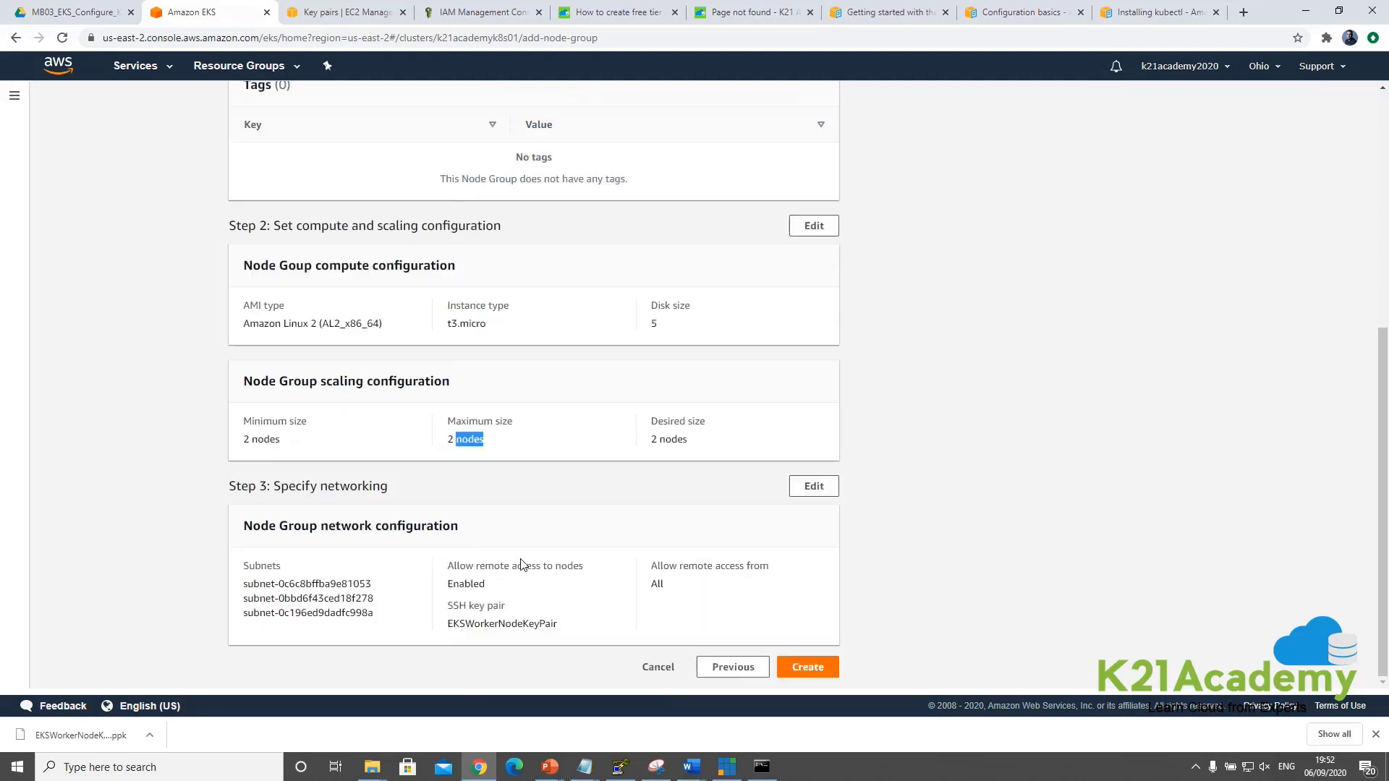
drag(276, 526, 435, 527)
drag(297, 584, 372, 587)
click(350, 611)
drag(454, 606, 510, 606)
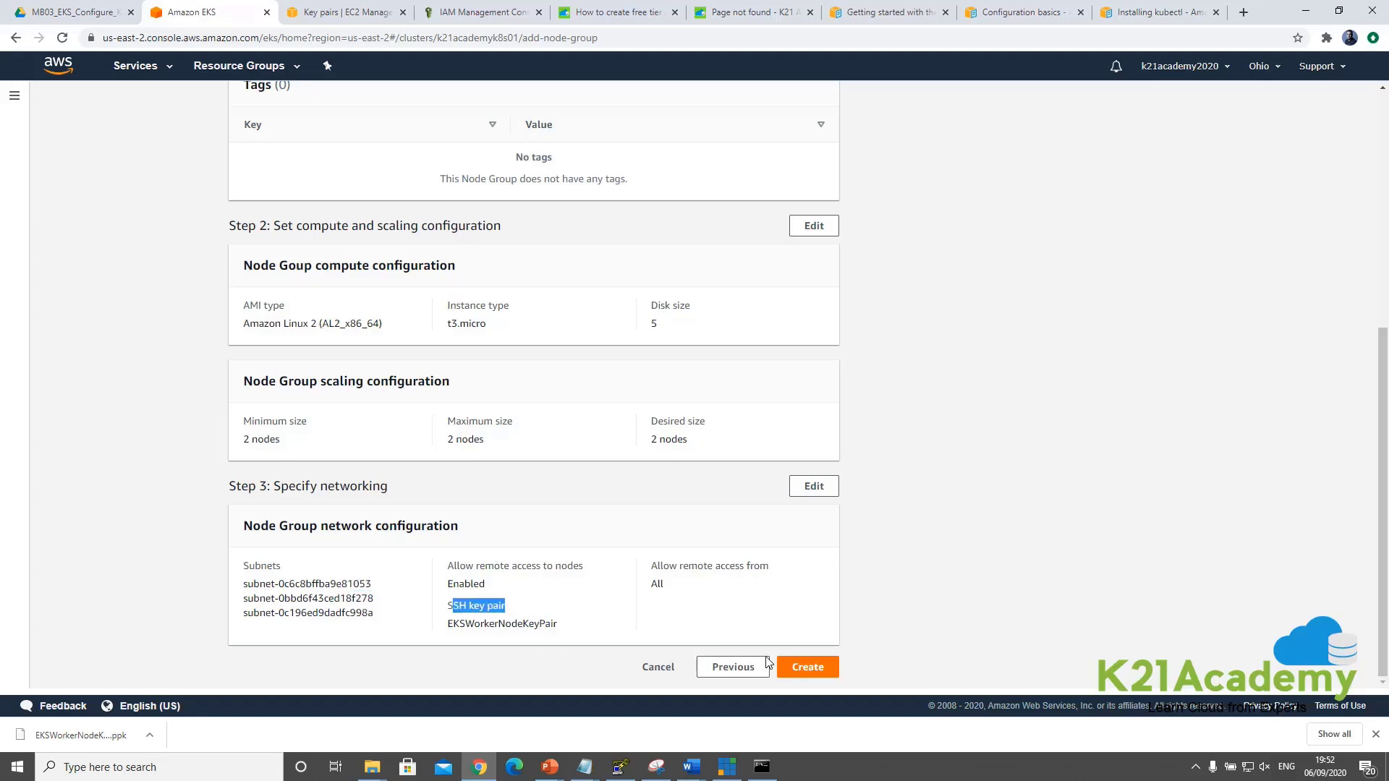
Create node group group01 and refresh its status
click(794, 667)
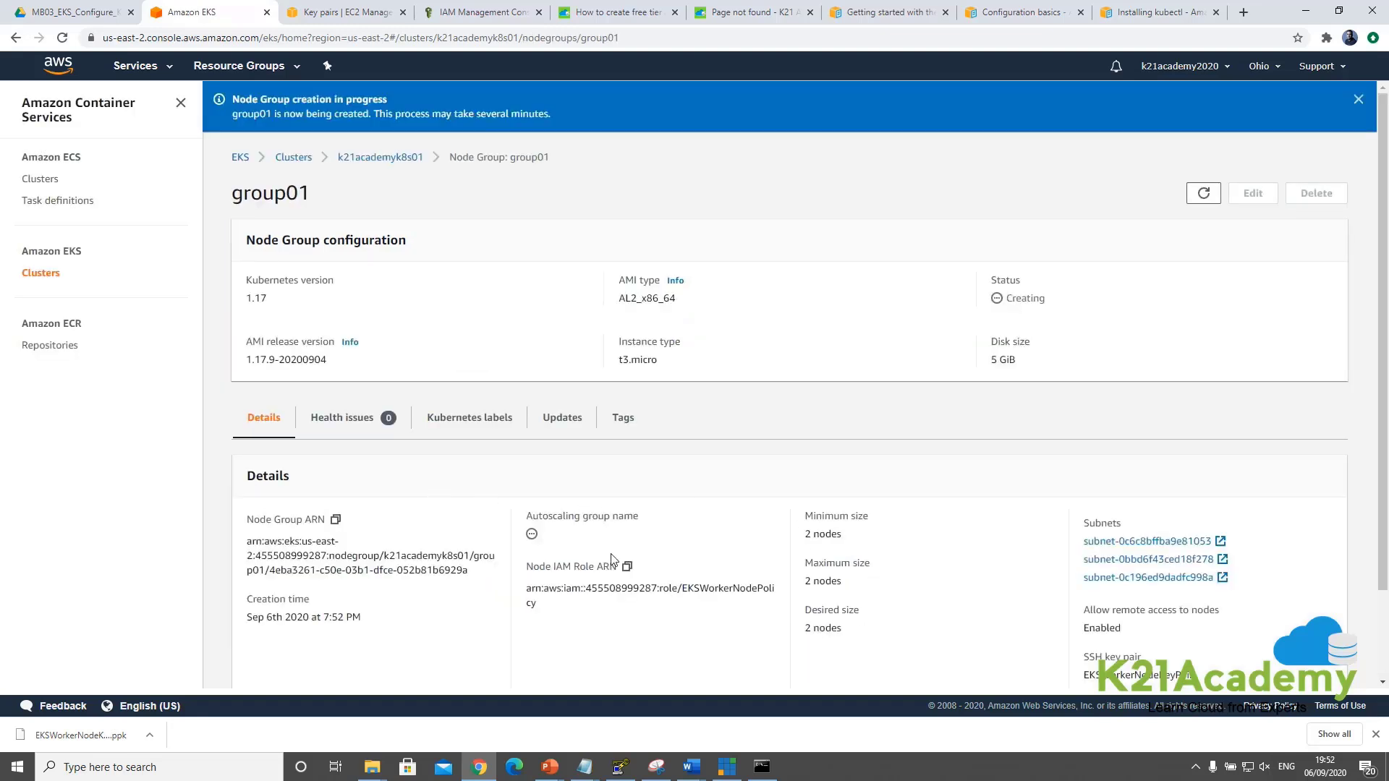
click(1204, 193)
Take the command kubectl get nodes --watch from the Word lab guide and run it in Command Prompt
key(alt+Tab)
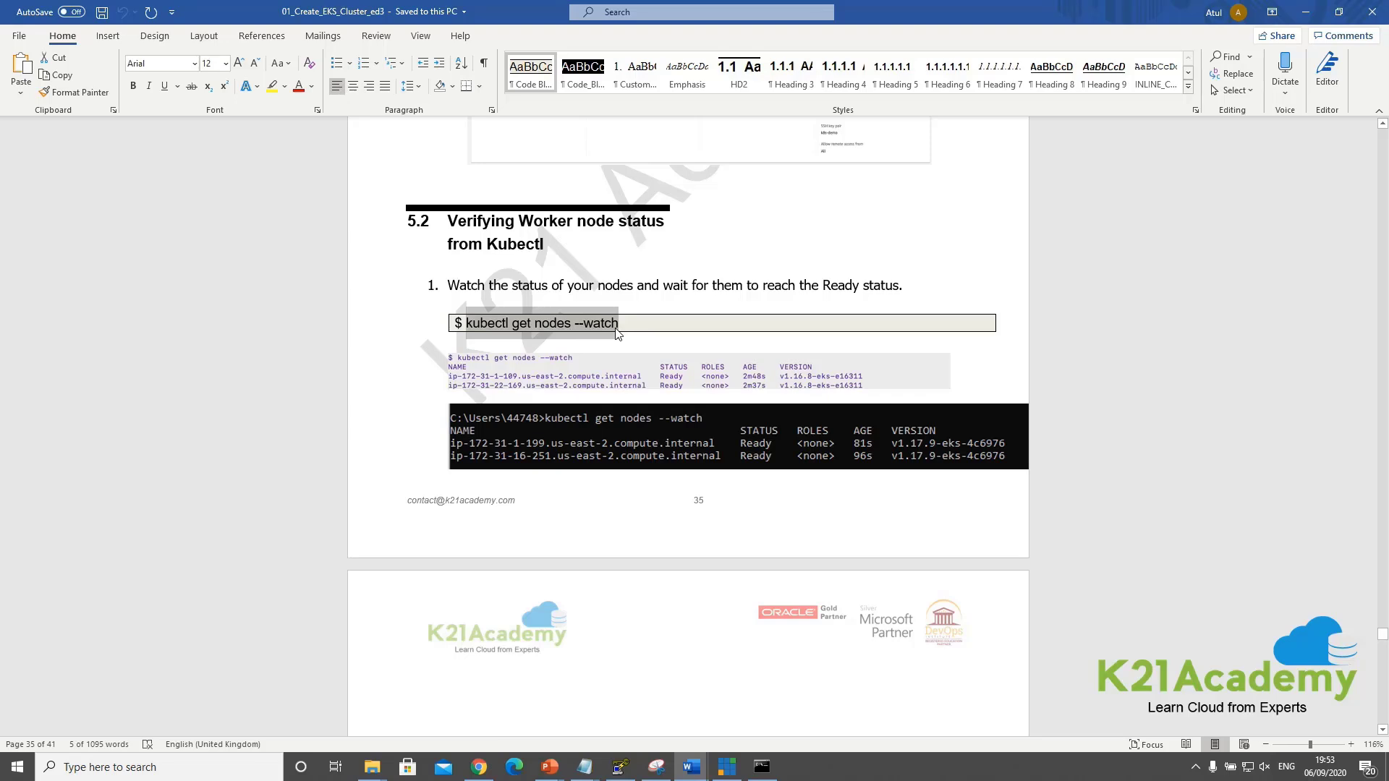
click(764, 769)
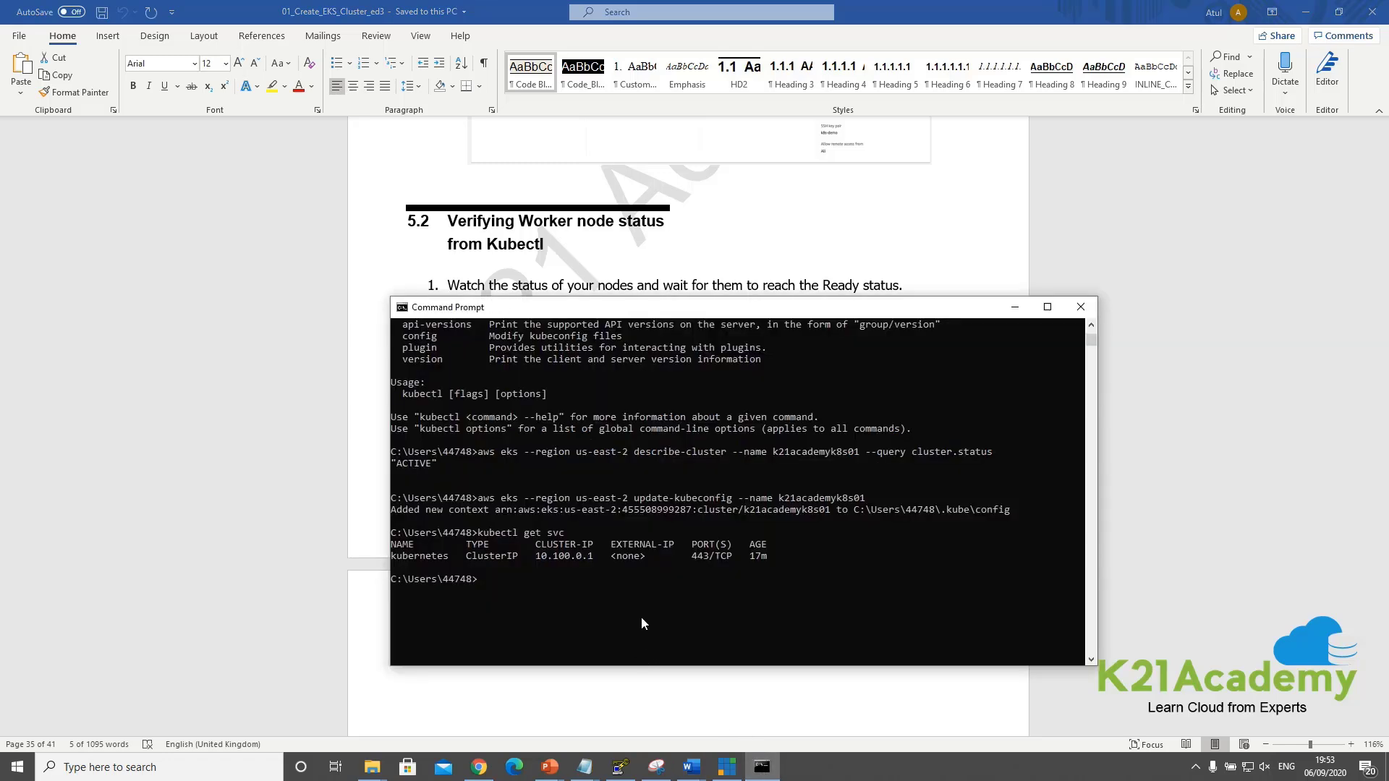
right_click(617, 597)
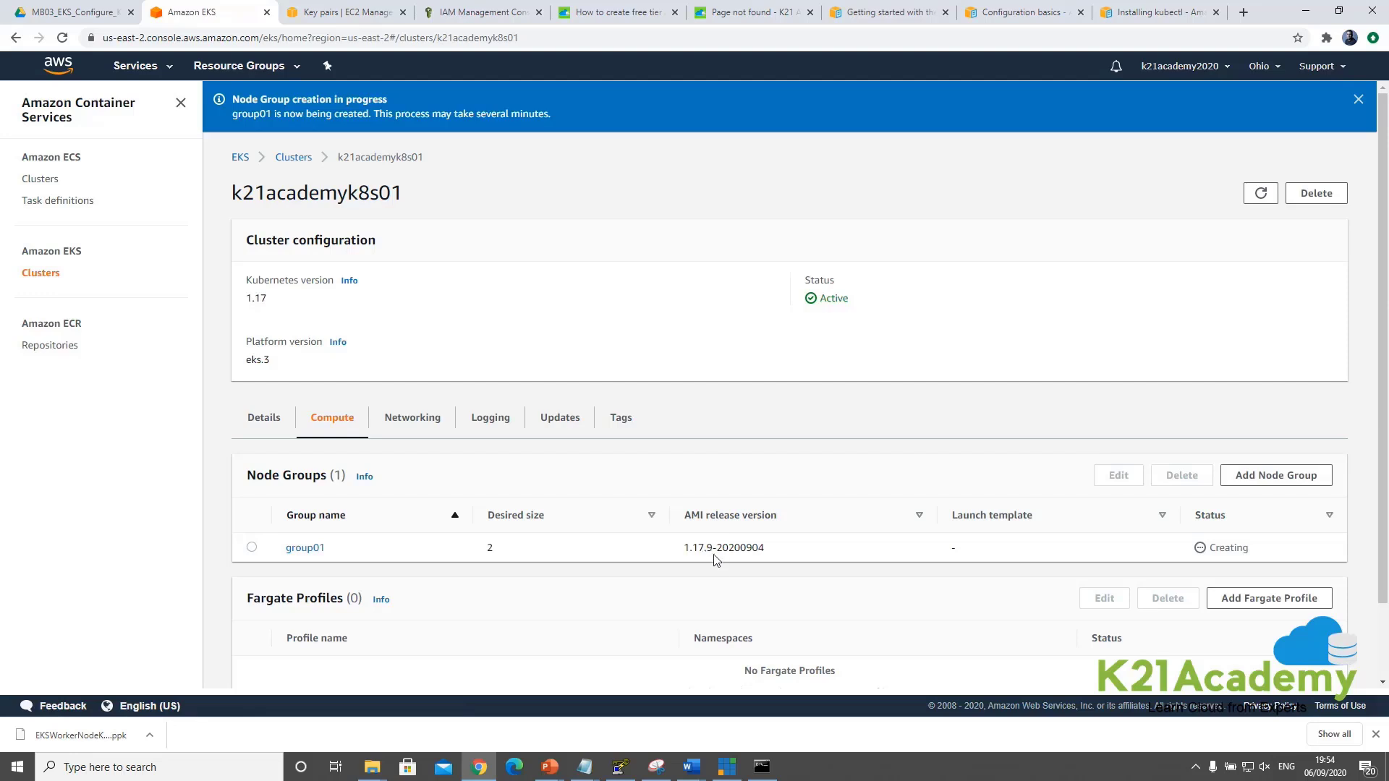
Check the node watch output in Command Prompt and refresh the cluster page in the EKS console
key(alt+Tab)
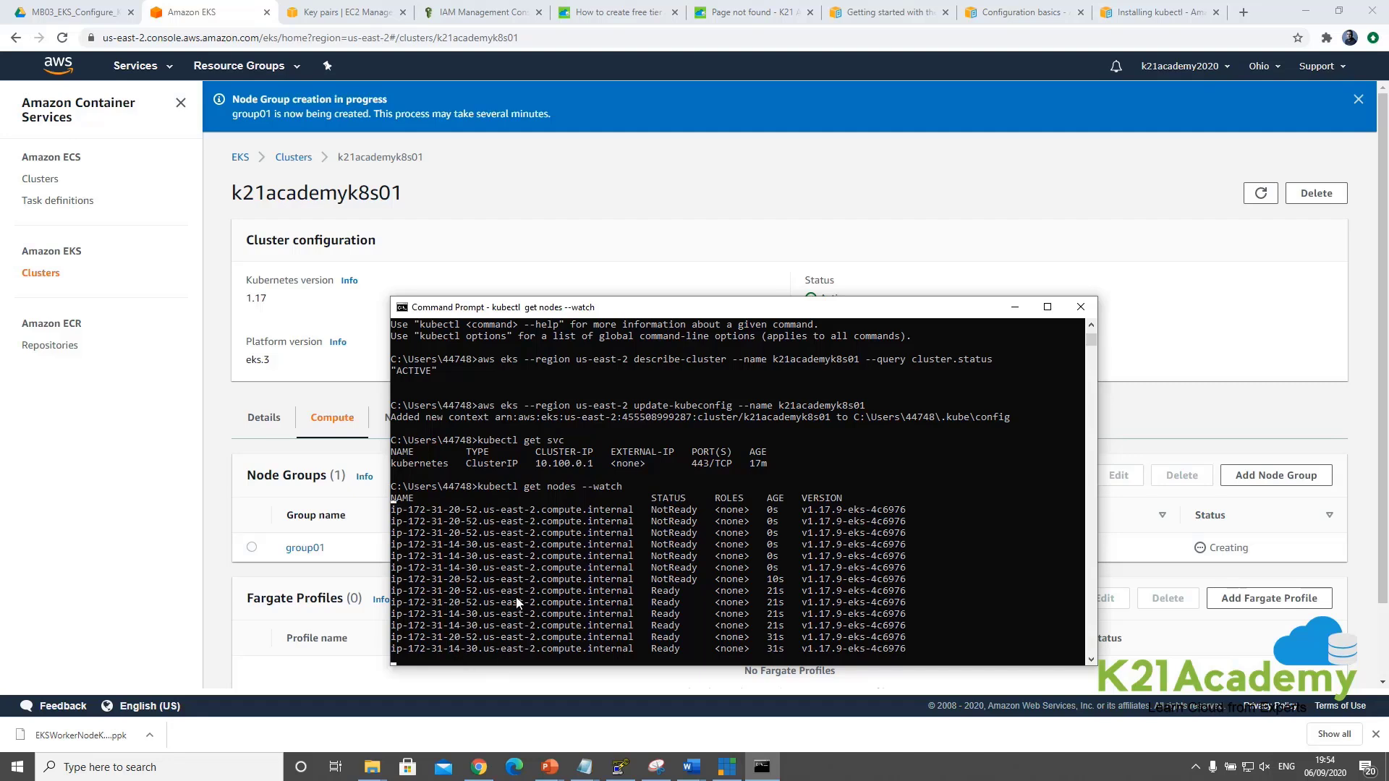
key(alt+Tab)
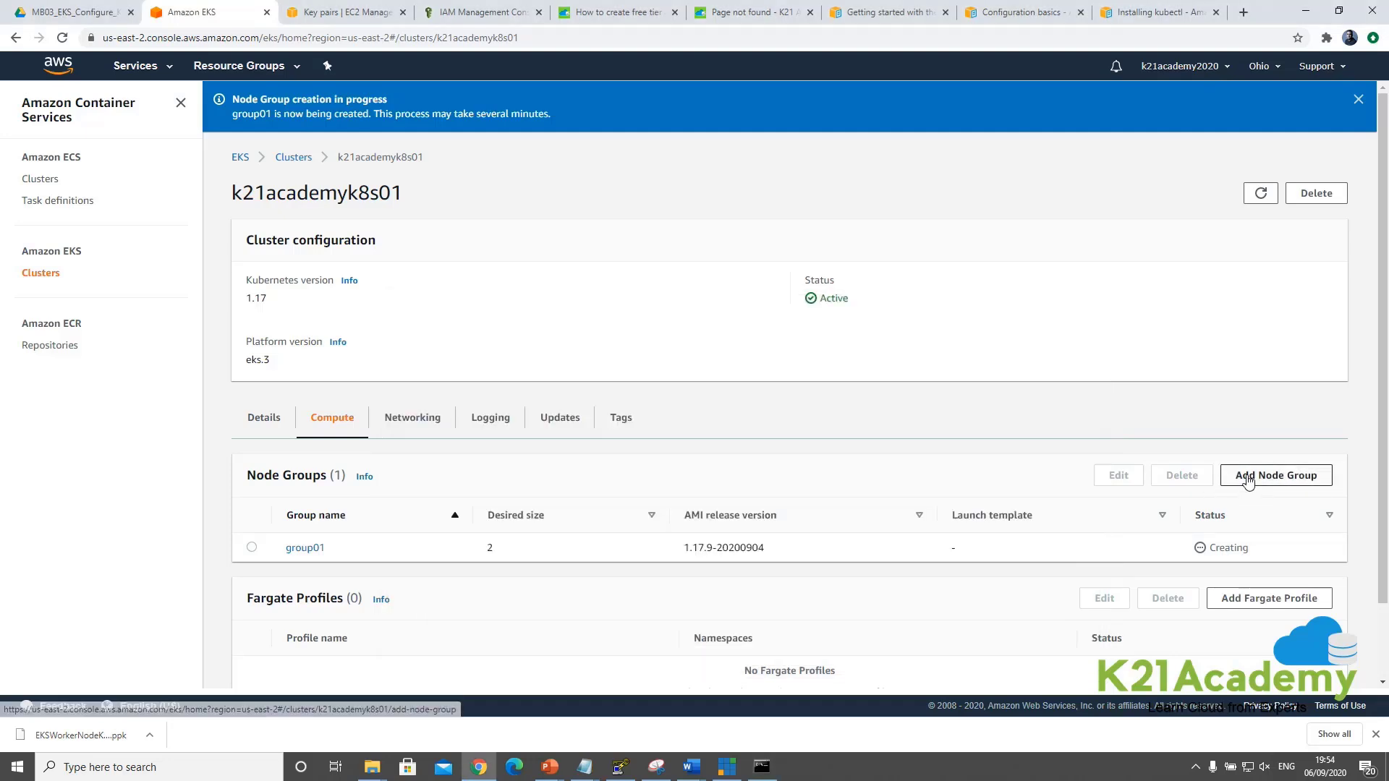
click(1260, 193)
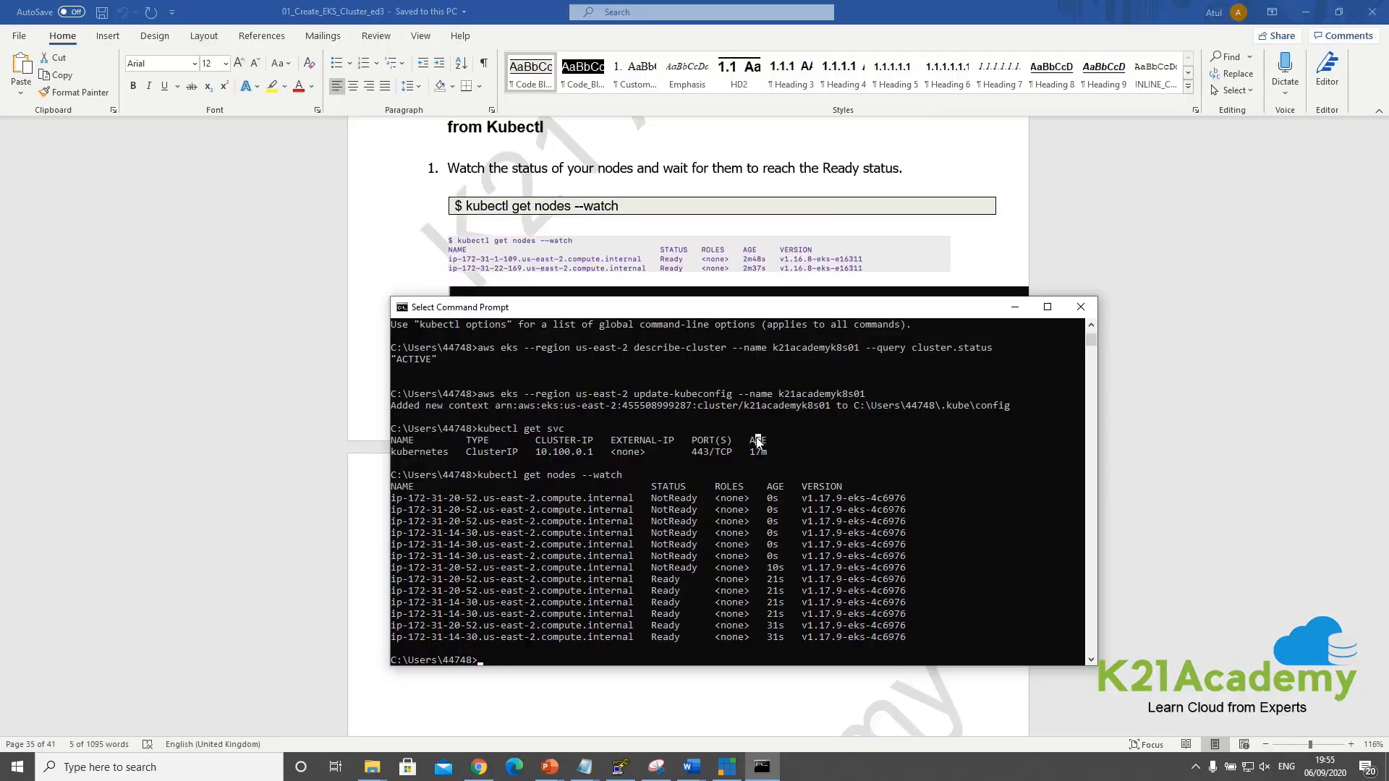
Run kubectl get nodes without the watch option in Command Prompt
key(Up)
key(BackSpace)
key(BackSpace)
key(BackSpace)
key(Return)
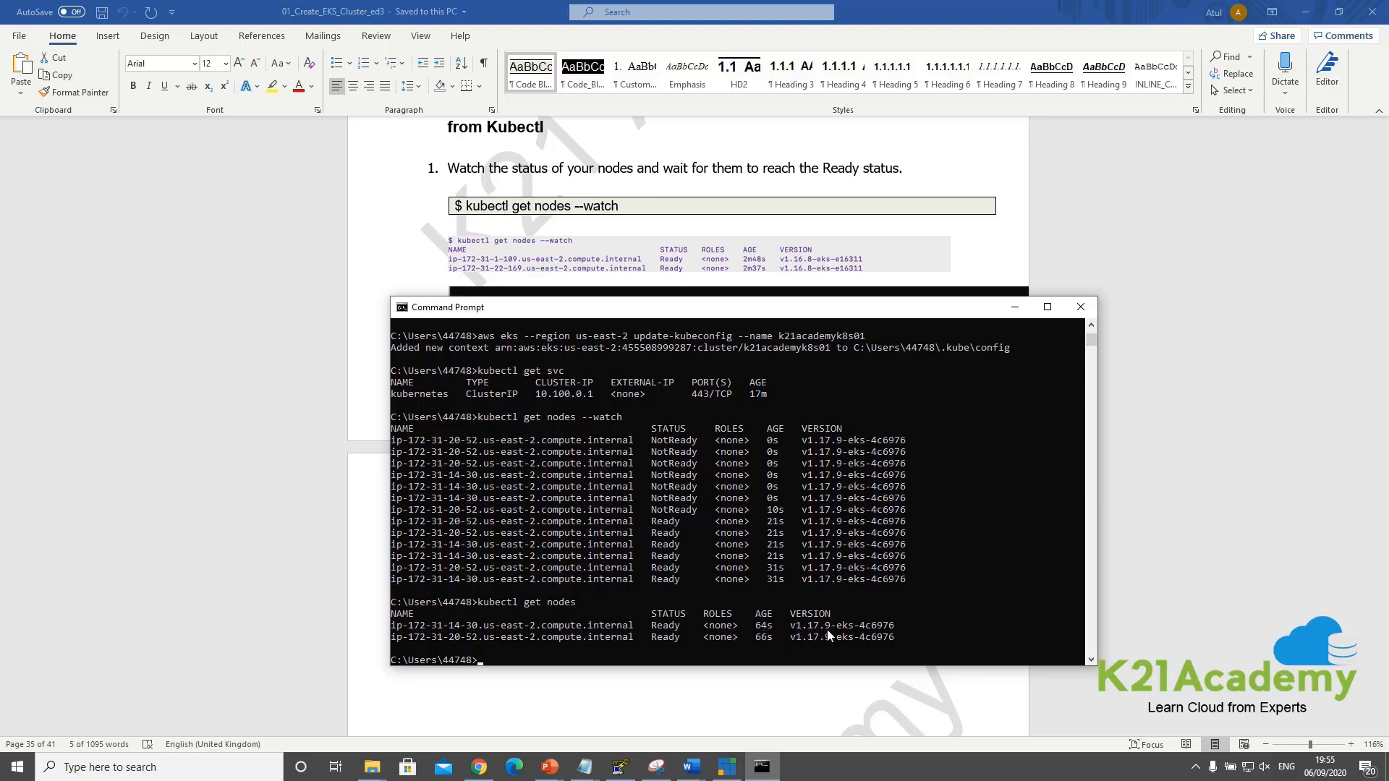
Look over the worker node verification section in the Word lab guide and show the Amazon EKS architecture slide
click(297, 515)
scroll(564, 528, down, 4)
scroll(565, 529, up, 5)
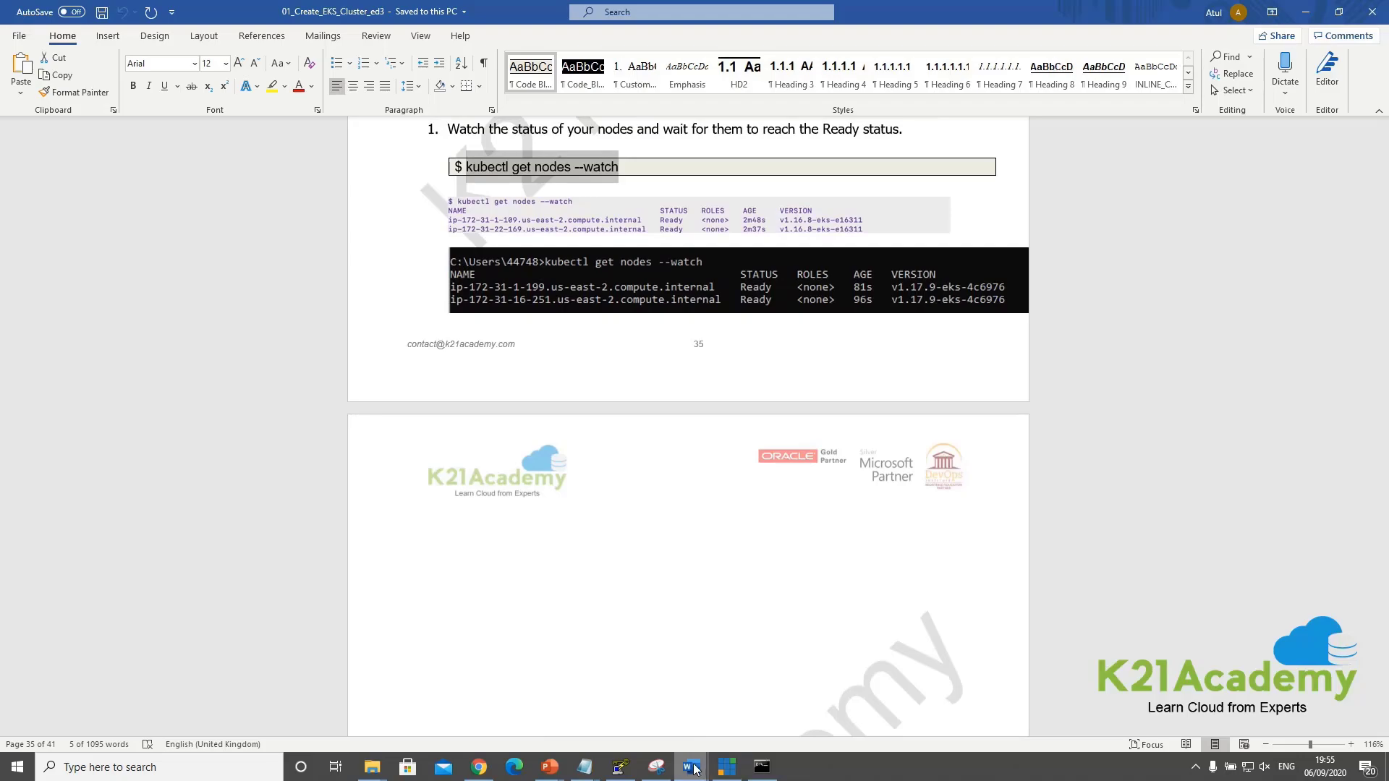
click(736, 760)
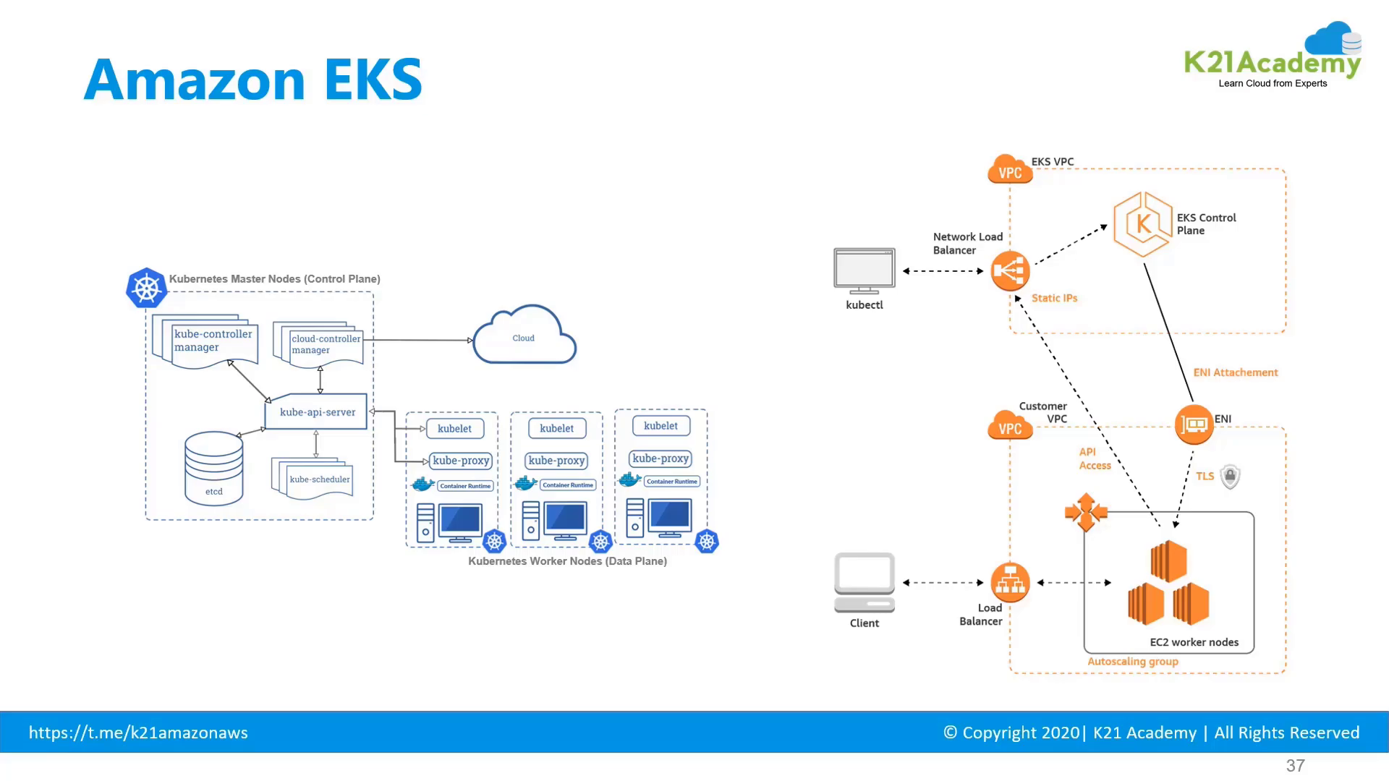
Return to the Word lab guide and read the Delete EKS Cluster section on removing the worker nodes and master node
key(alt+Tab)
scroll(556, 449, down, 15)
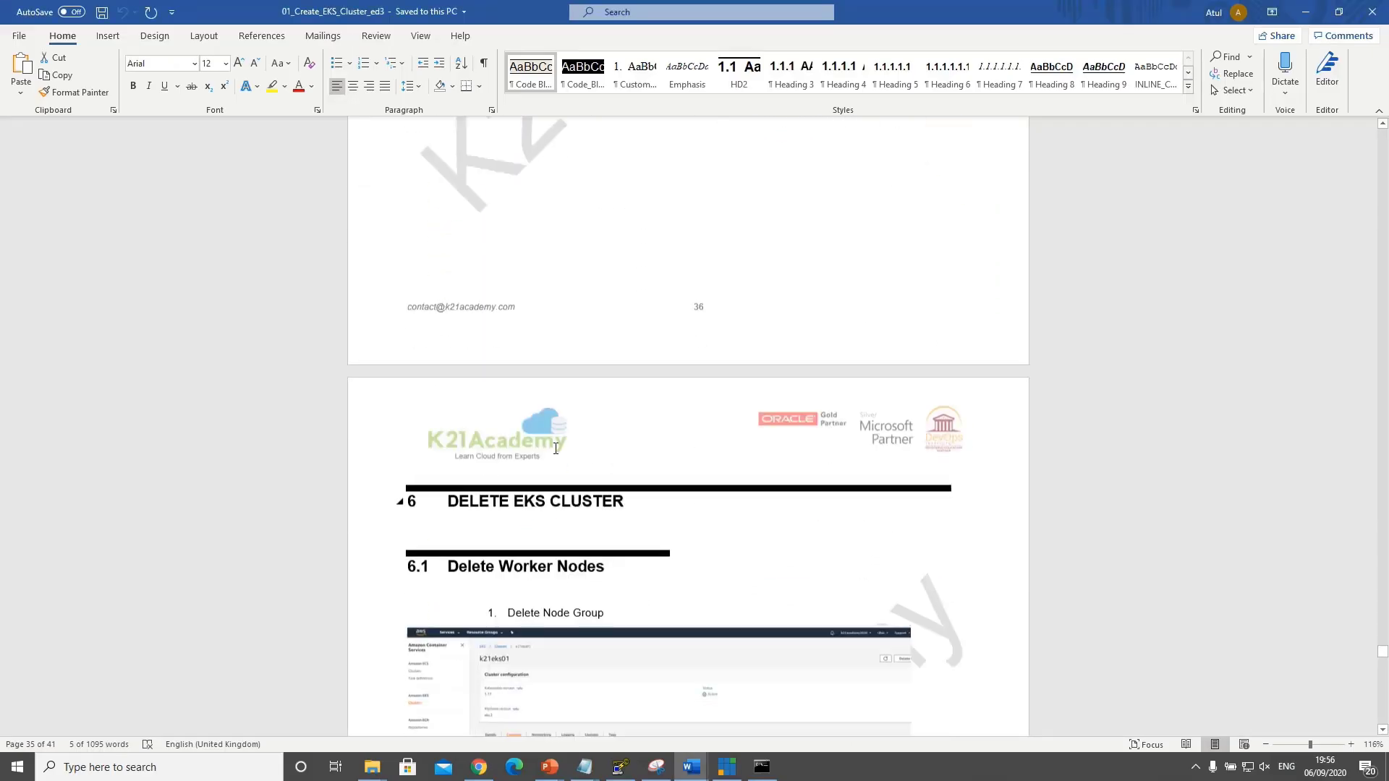
scroll(556, 448, down, 6)
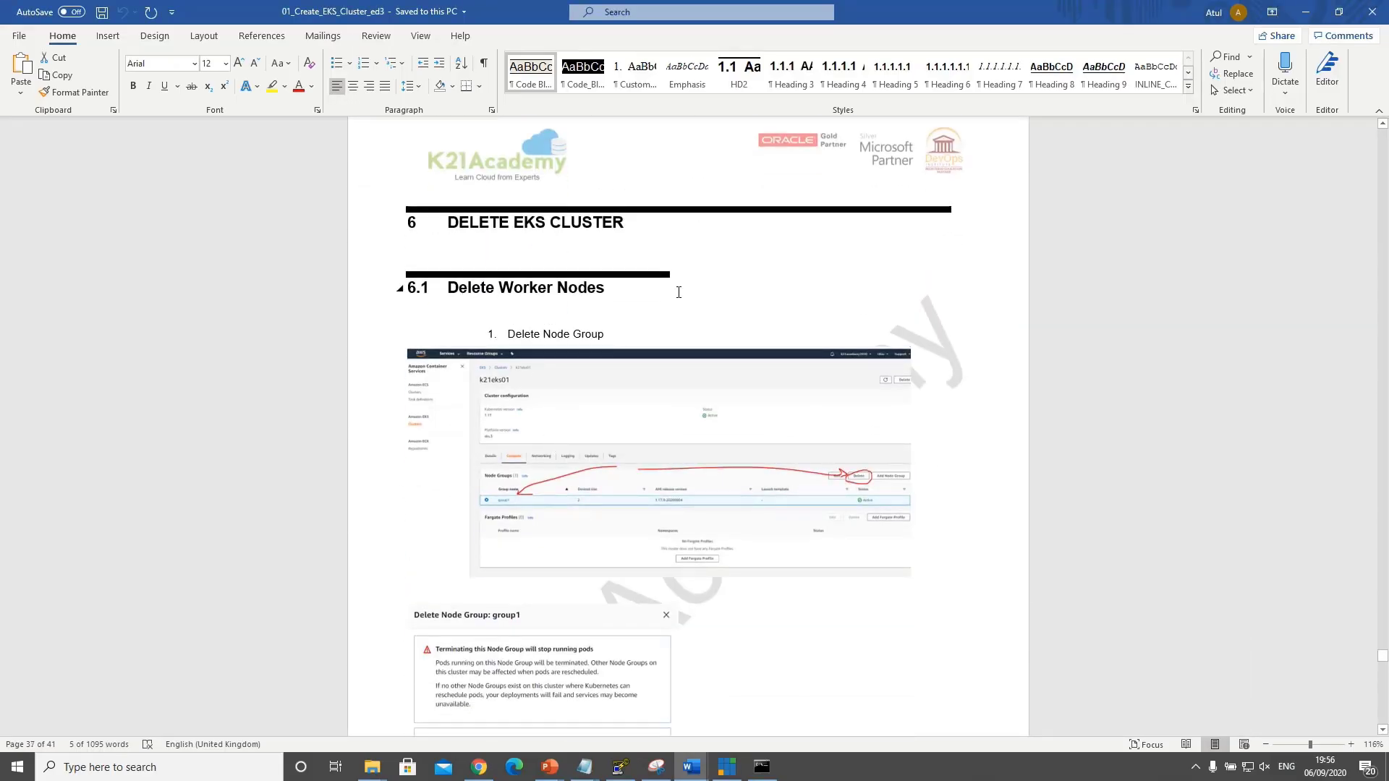
scroll(629, 444, down, 18)
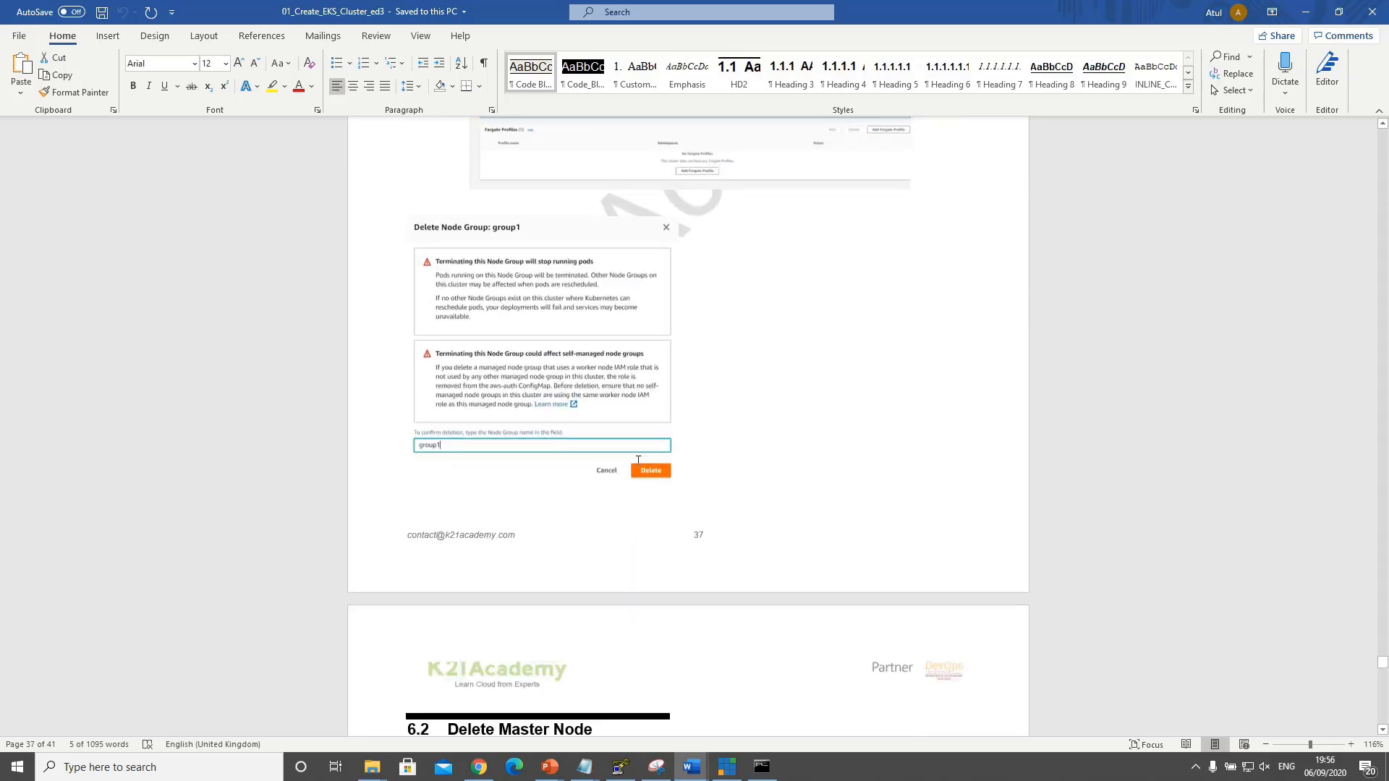
scroll(660, 489, down, 6)
scroll(772, 518, up, 15)
In the EKS console, delete node group group01 from cluster k21academyk8s01, confirming with the group's name
key(alt+Tab)
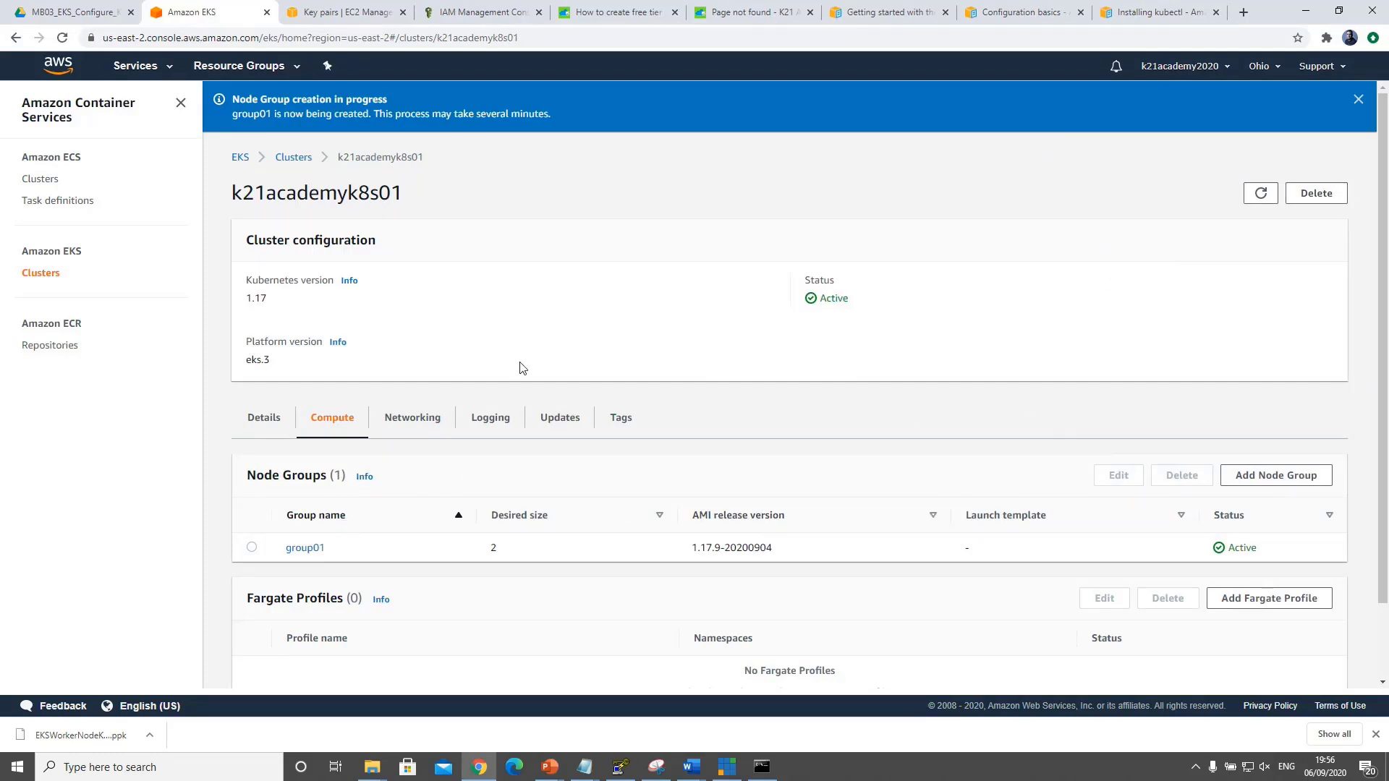
click(251, 548)
click(1181, 475)
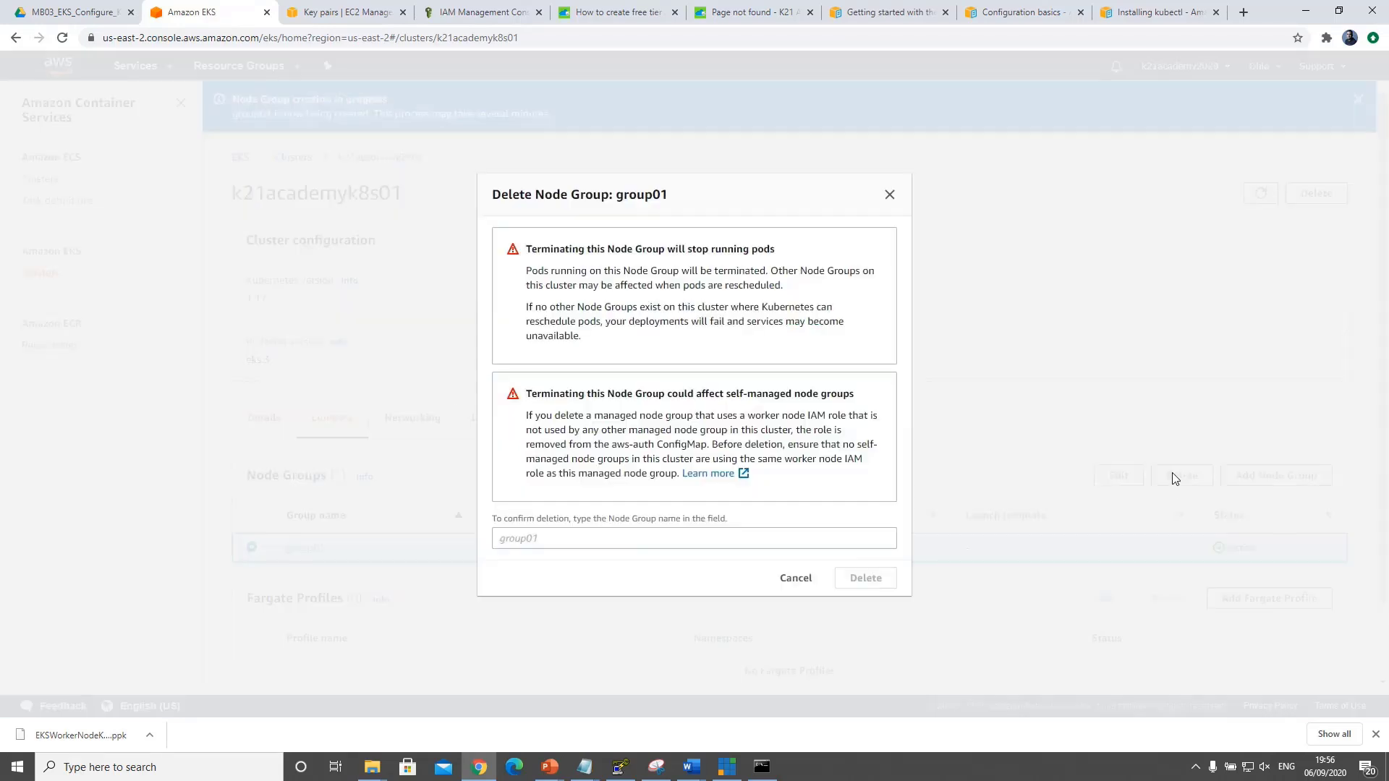
click(544, 543)
text(group01)
click(863, 577)
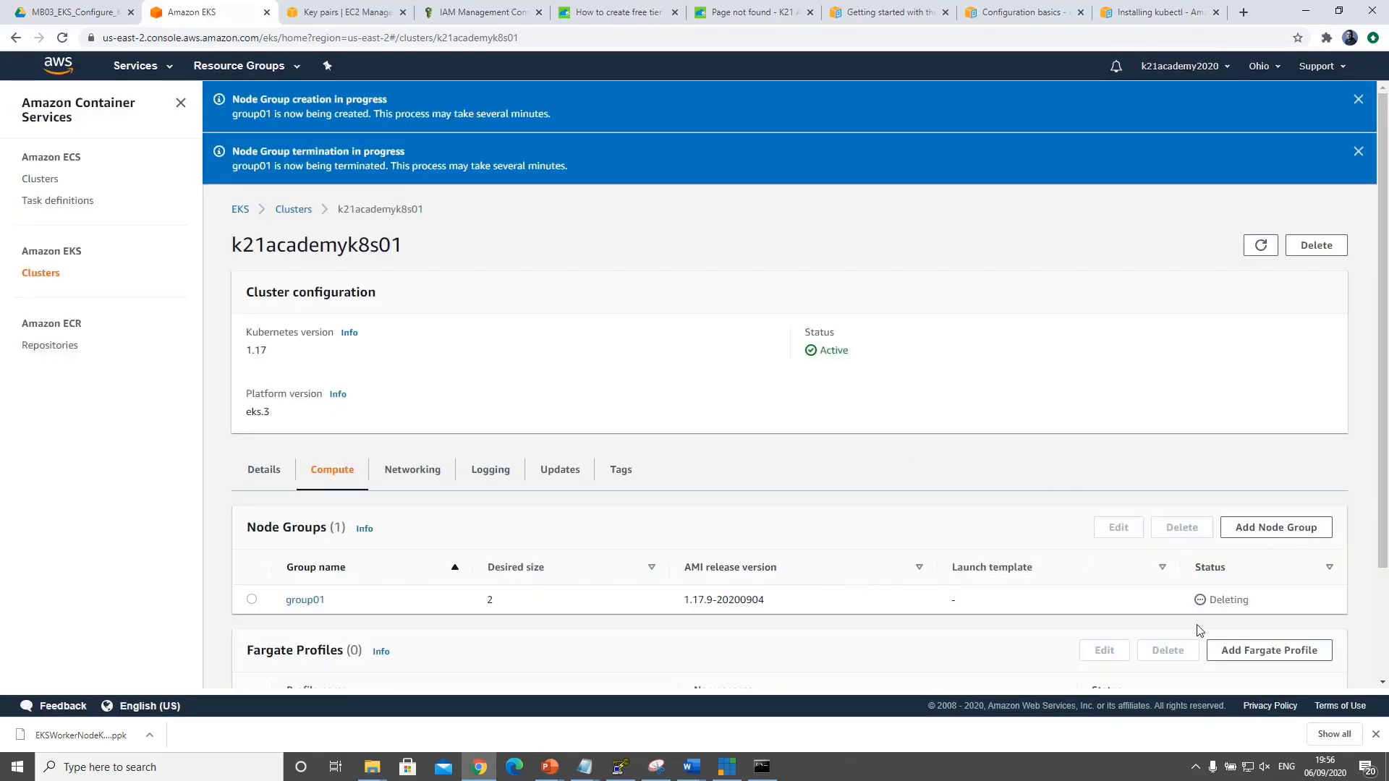
Refresh the k21academyk8s01 cluster details and dismiss the node group creation and termination notifications
click(1264, 247)
click(1358, 151)
click(1358, 99)
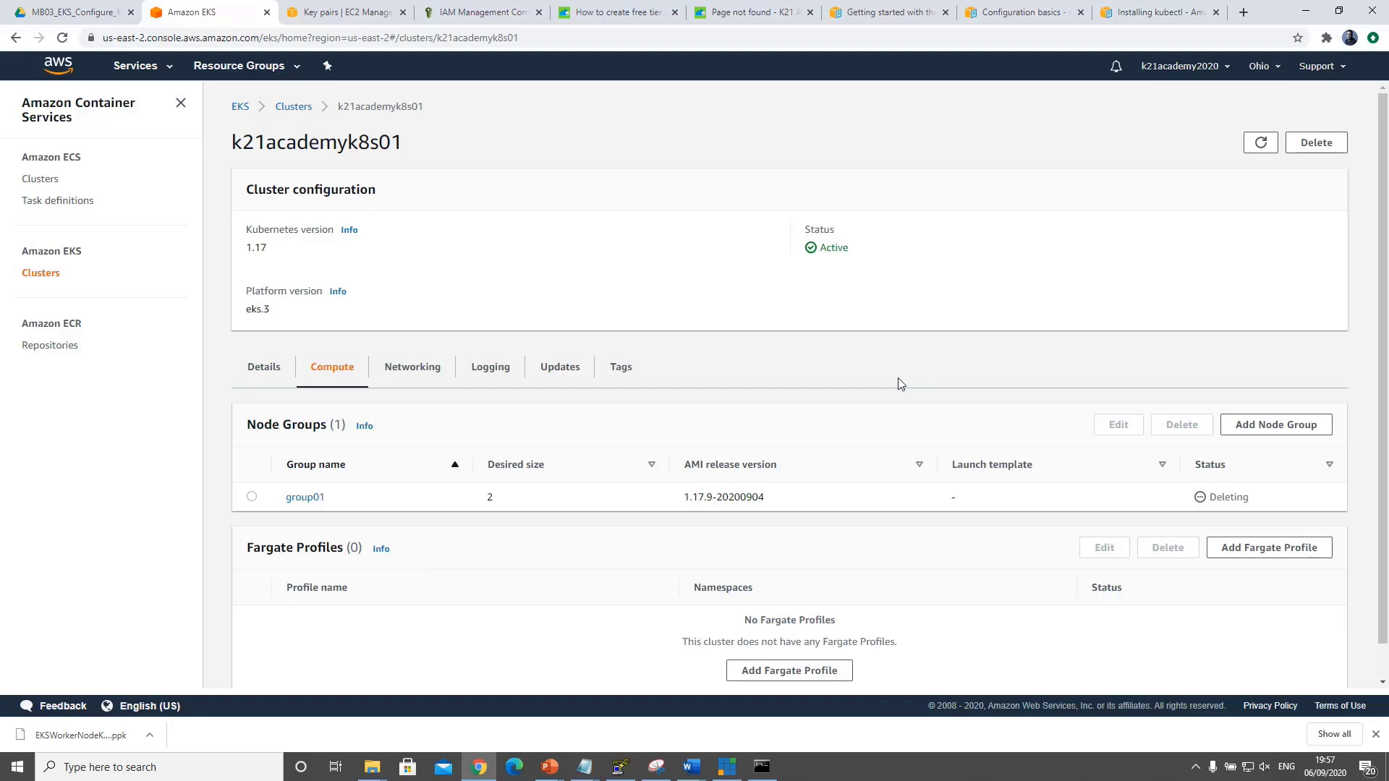
Switch to the Word lab guide and review its table of contents, from the master node setup to the cluster deletion sections
key(alt+Tab)
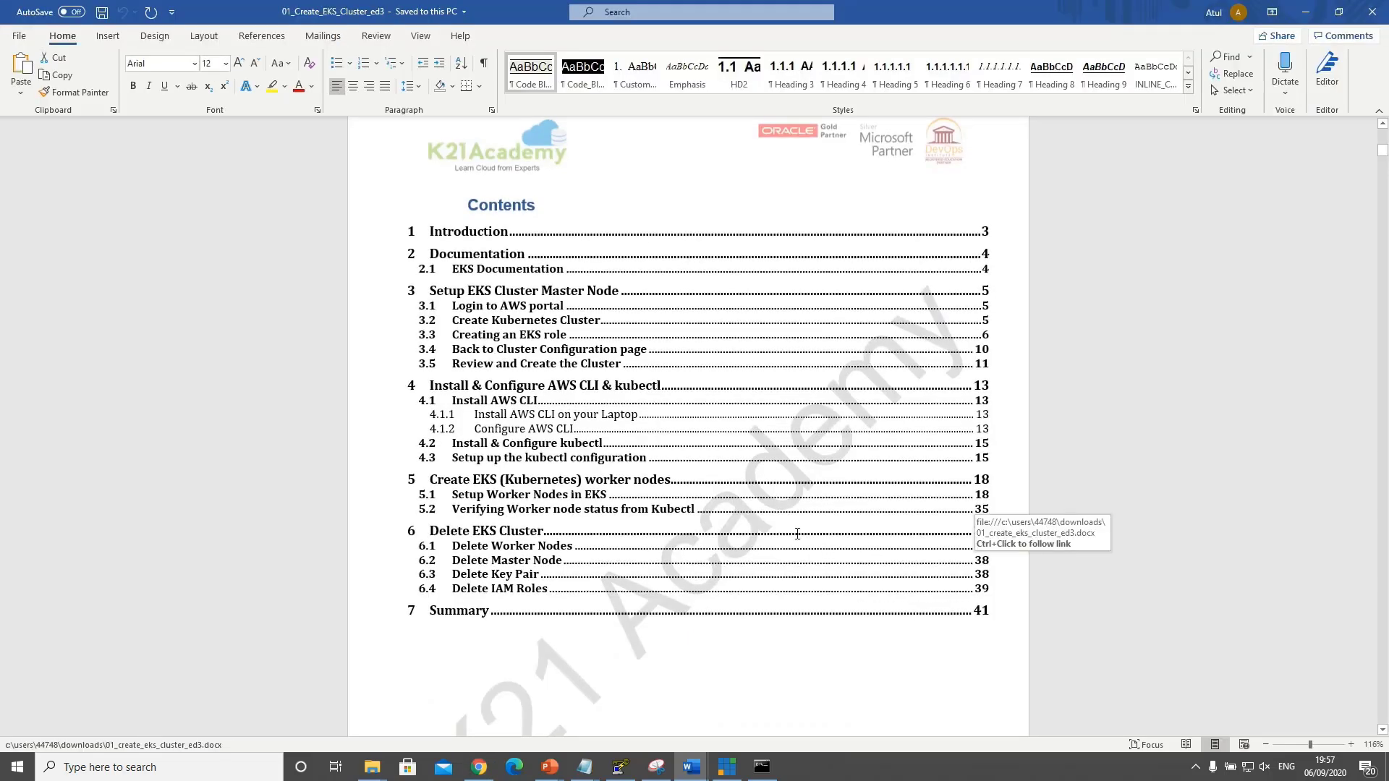
click(583, 295)
click(548, 390)
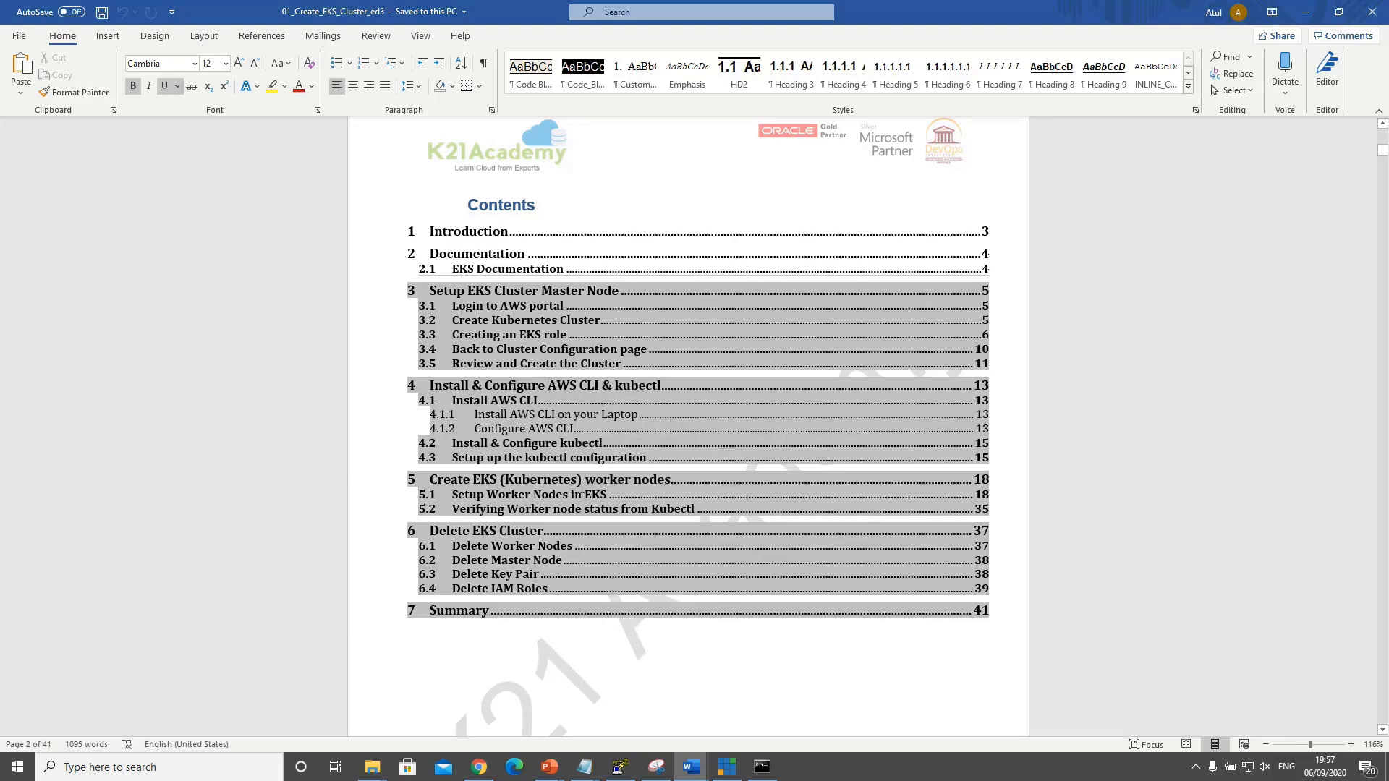
click(521, 510)
click(521, 581)
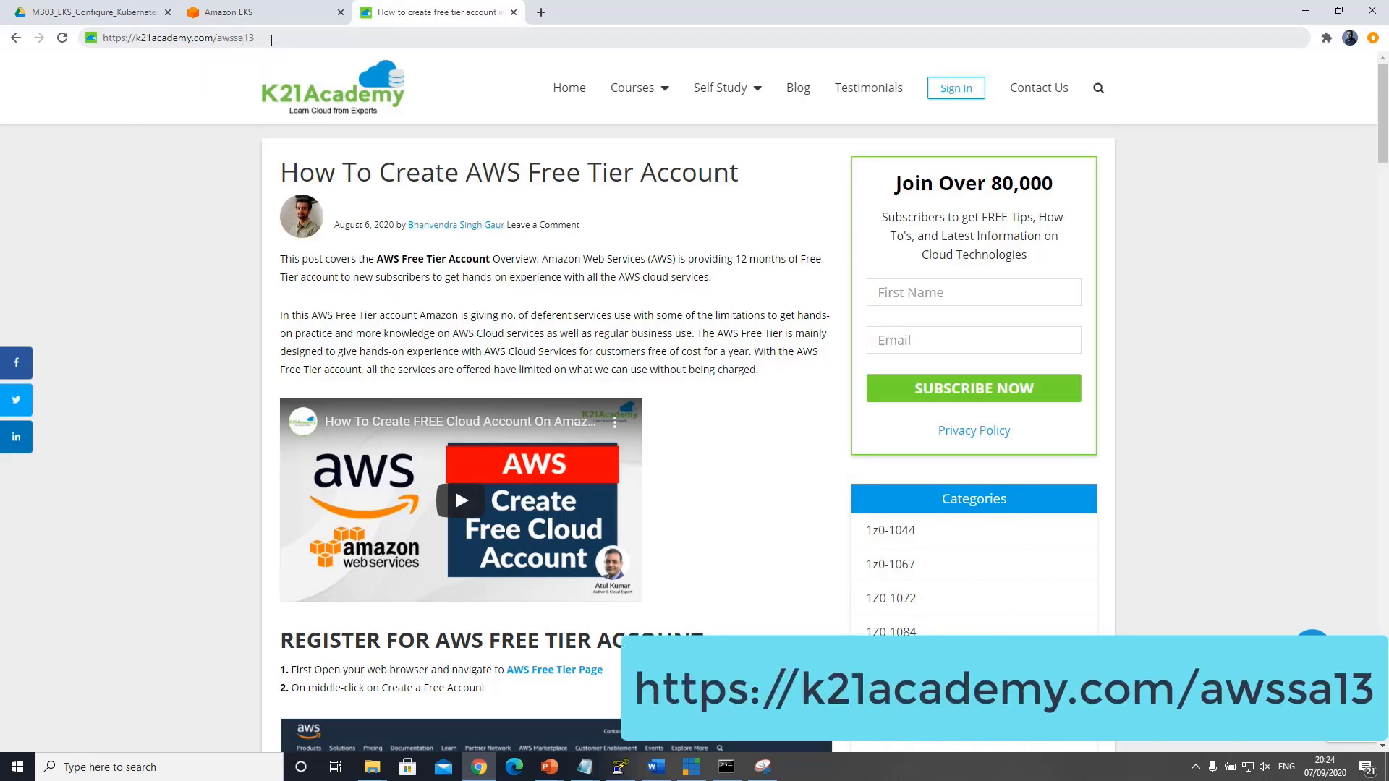
Read through the K21Academy post on creating an AWS Free Tier account, from registration to the phone verification steps
scroll(278, 432, down, 1)
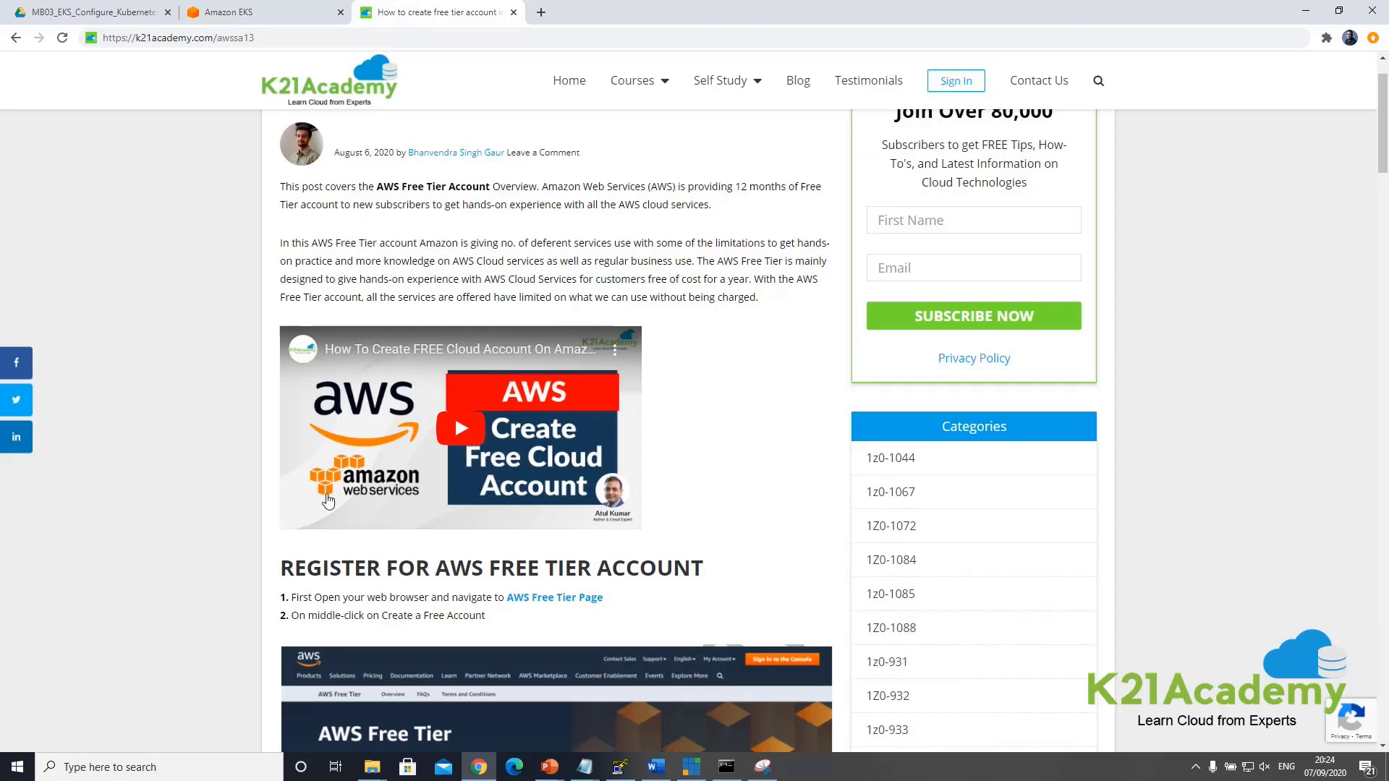
scroll(437, 531, down, 4)
scroll(440, 525, down, 15)
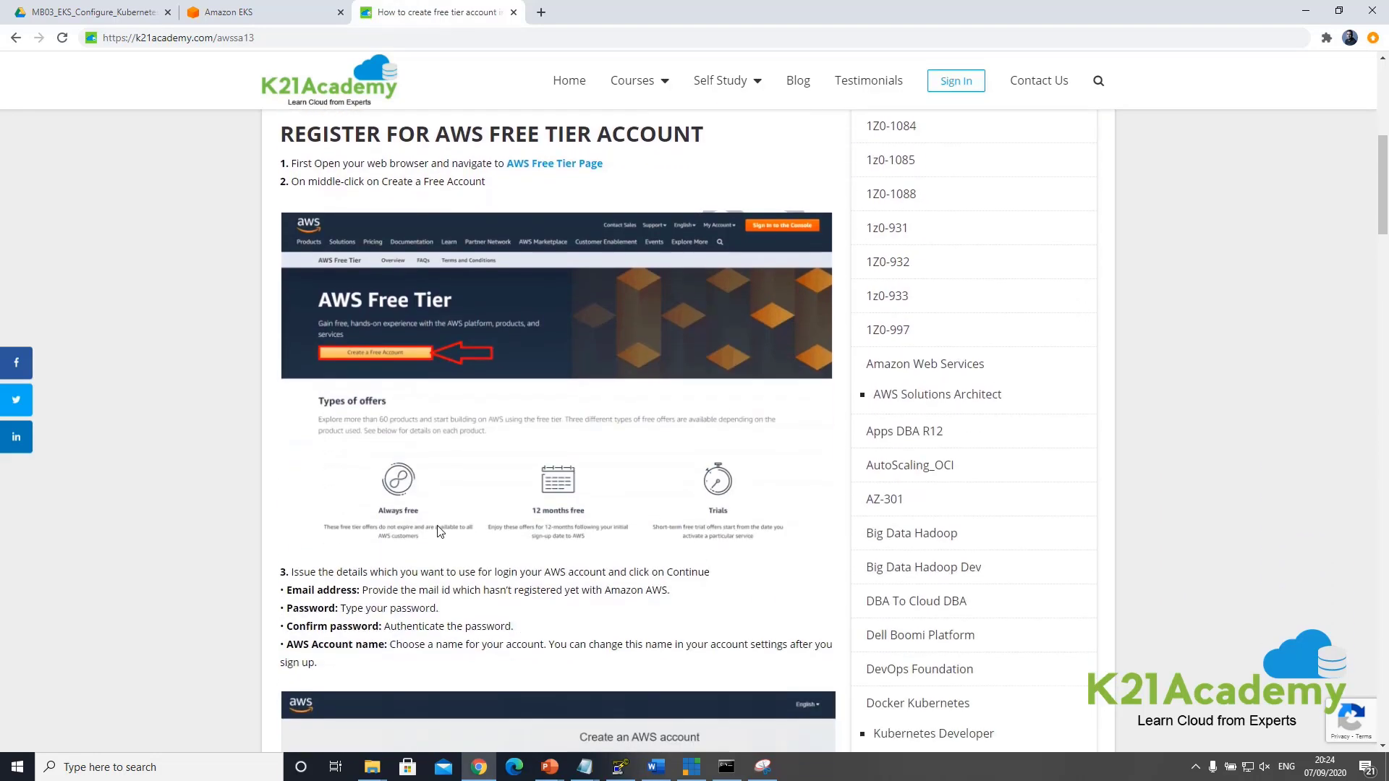
scroll(440, 533, down, 15)
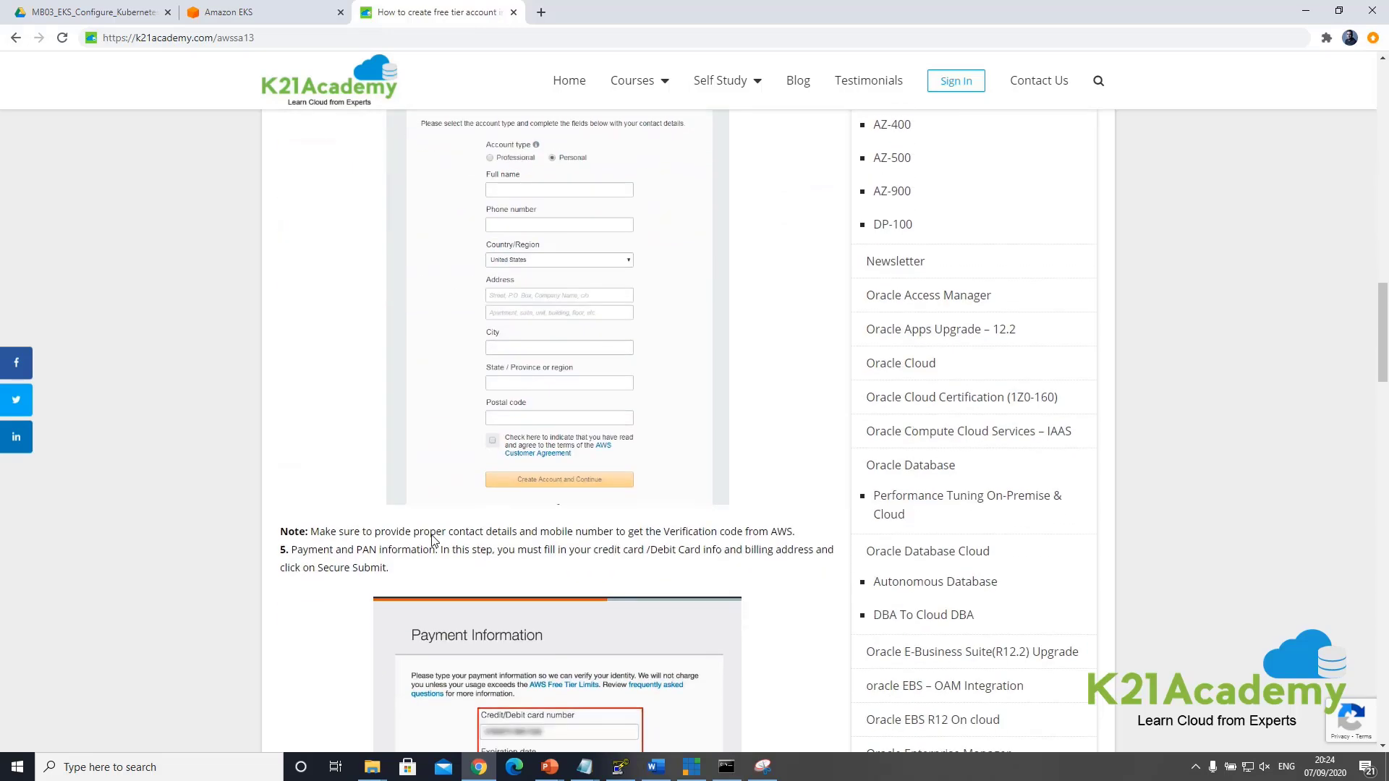
scroll(432, 546, down, 8)
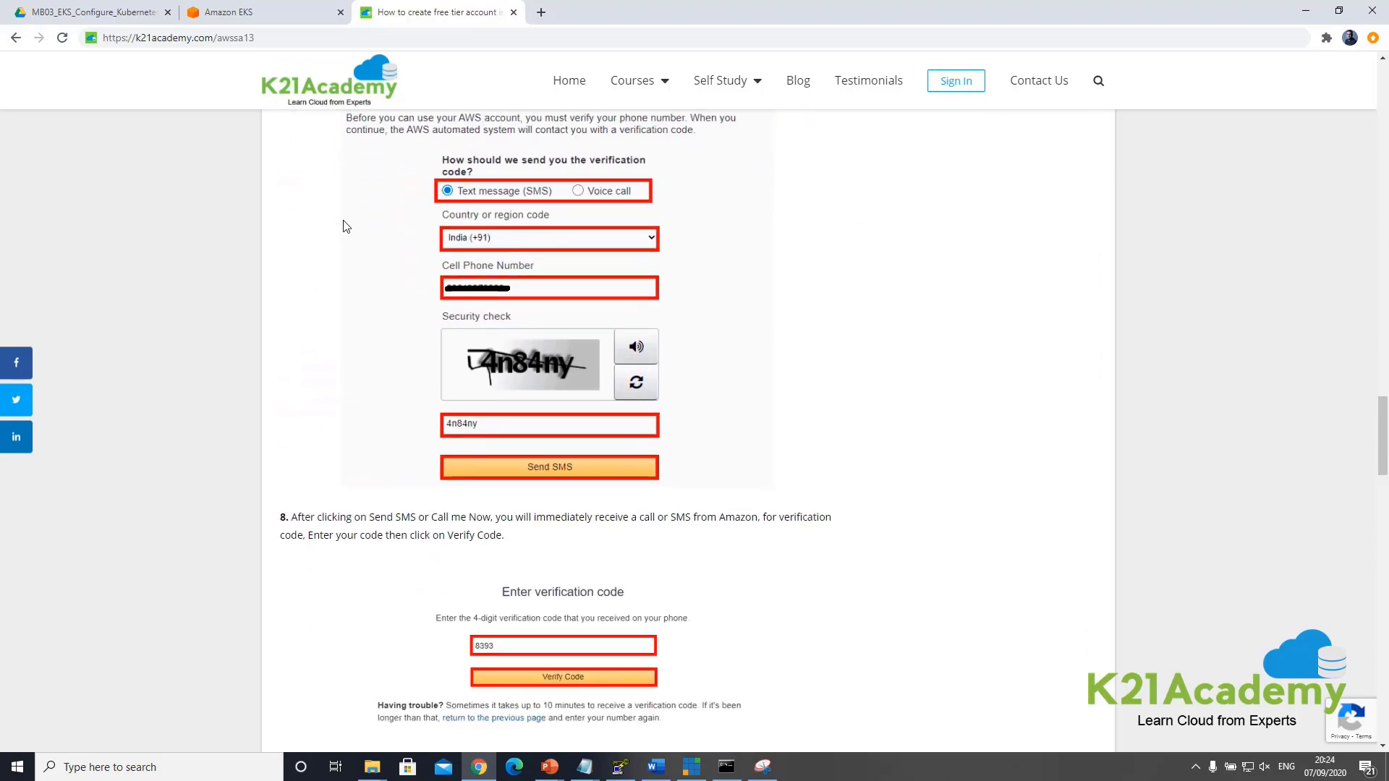
Return to the Amazon EKS console, search the AWS services for eks, and begin the cluster name entry under Create EKS cluster
click(245, 15)
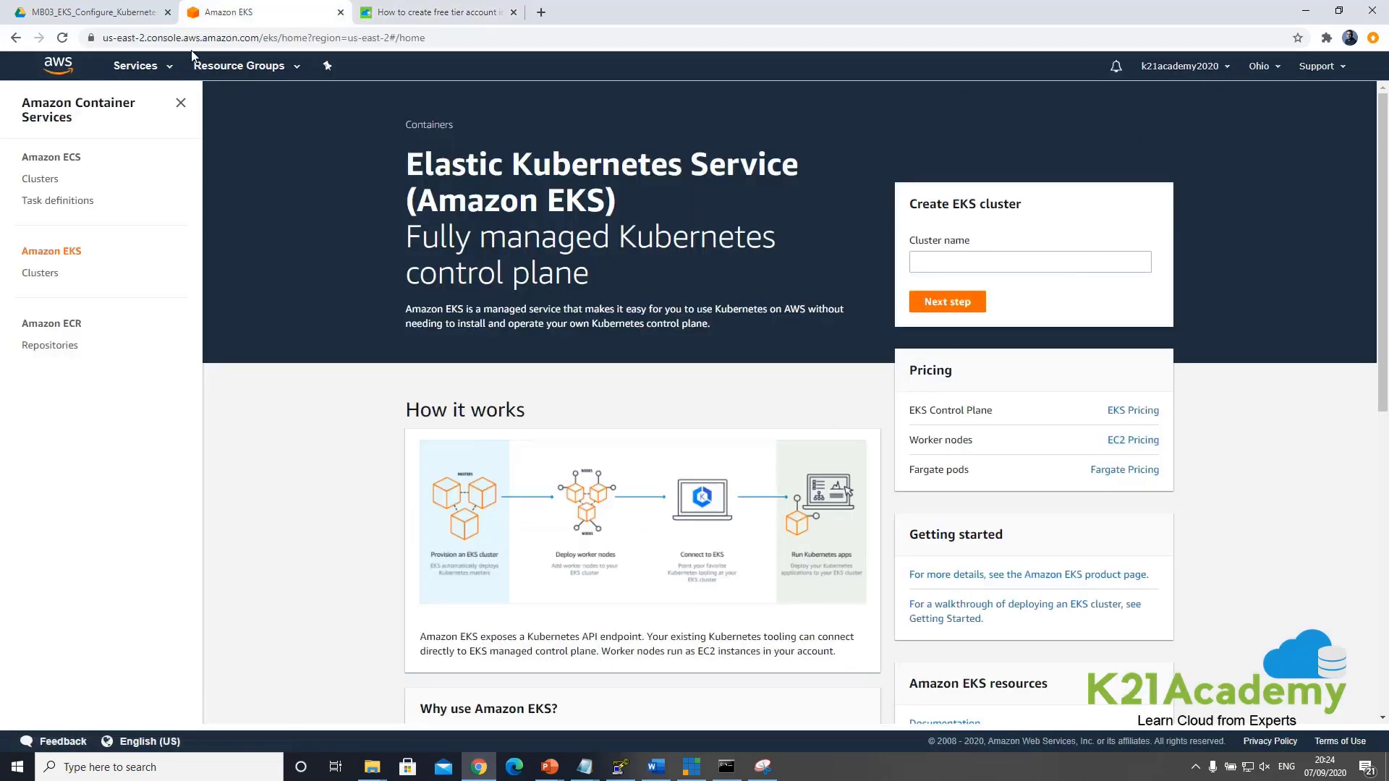
click(145, 66)
text(eks)
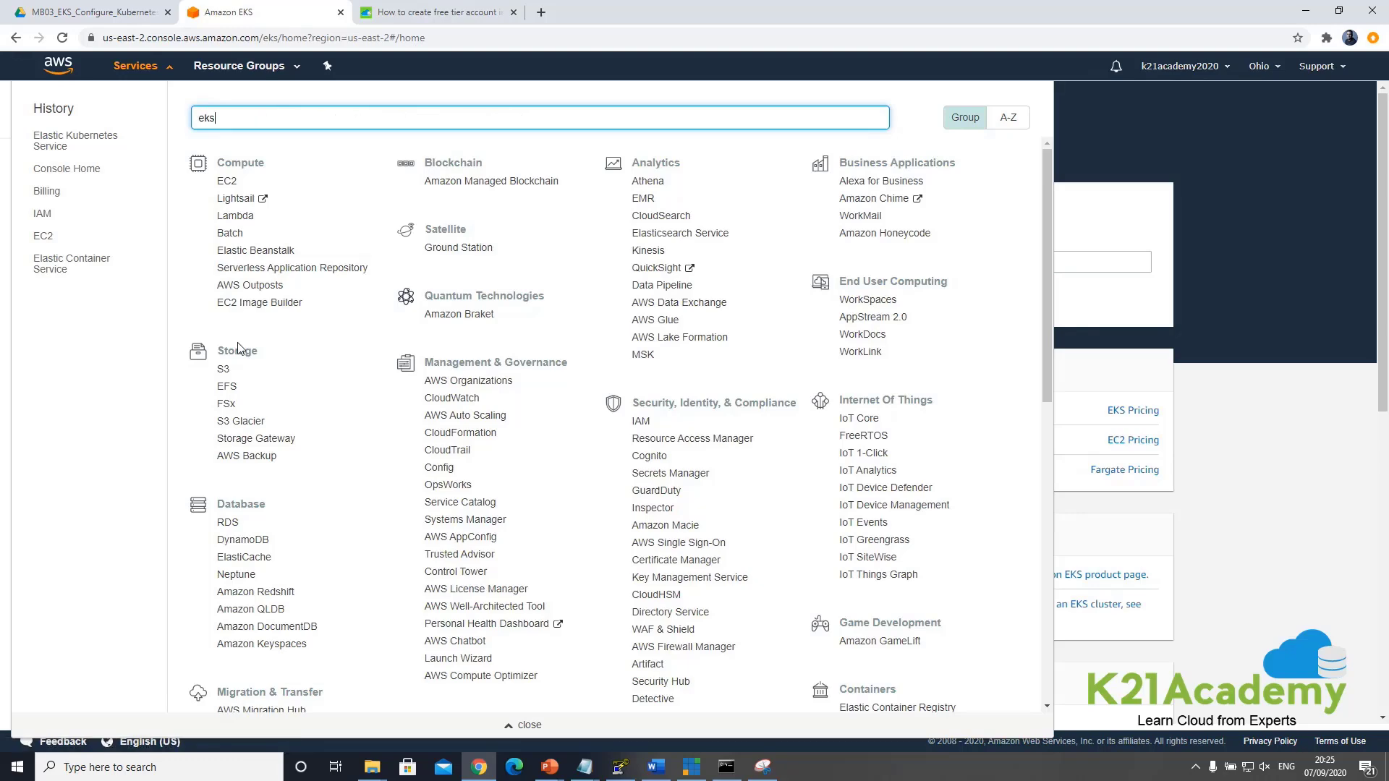
click(950, 263)
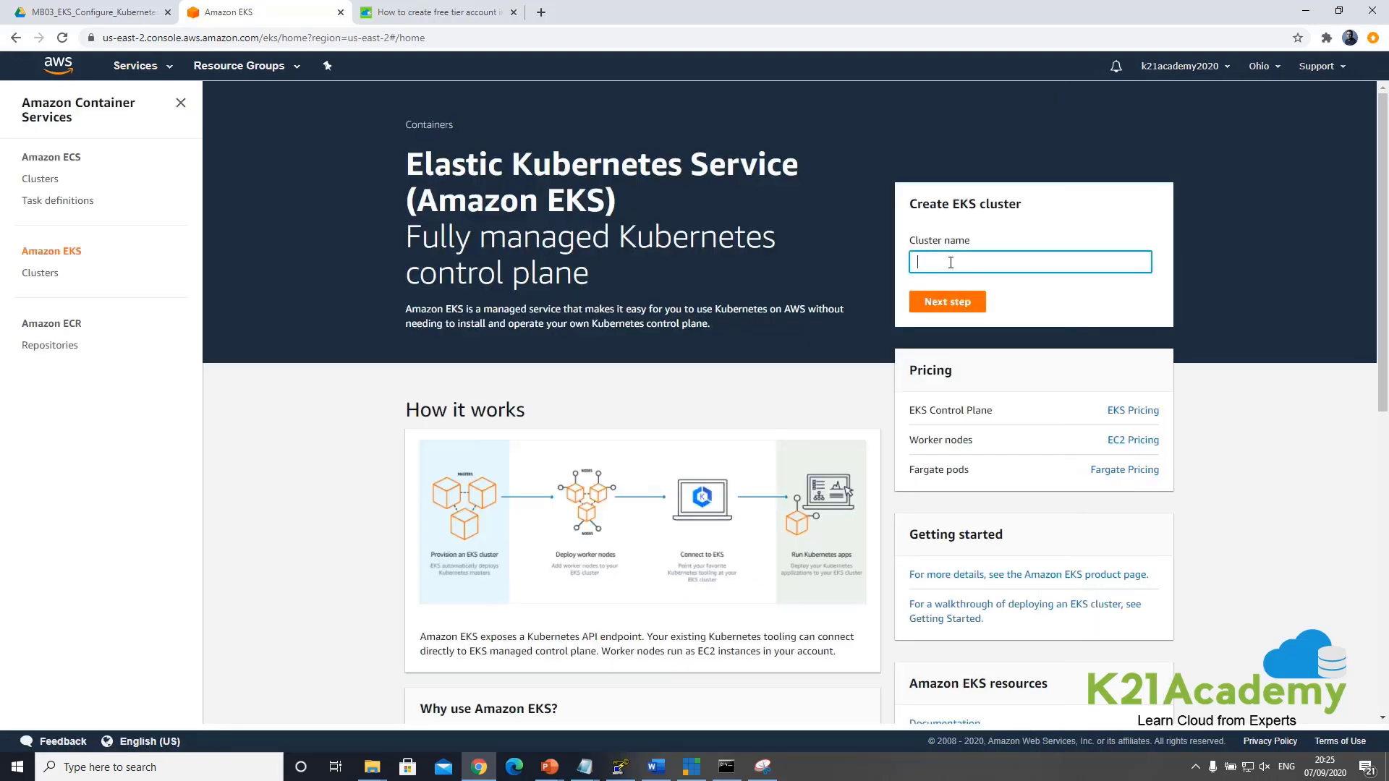